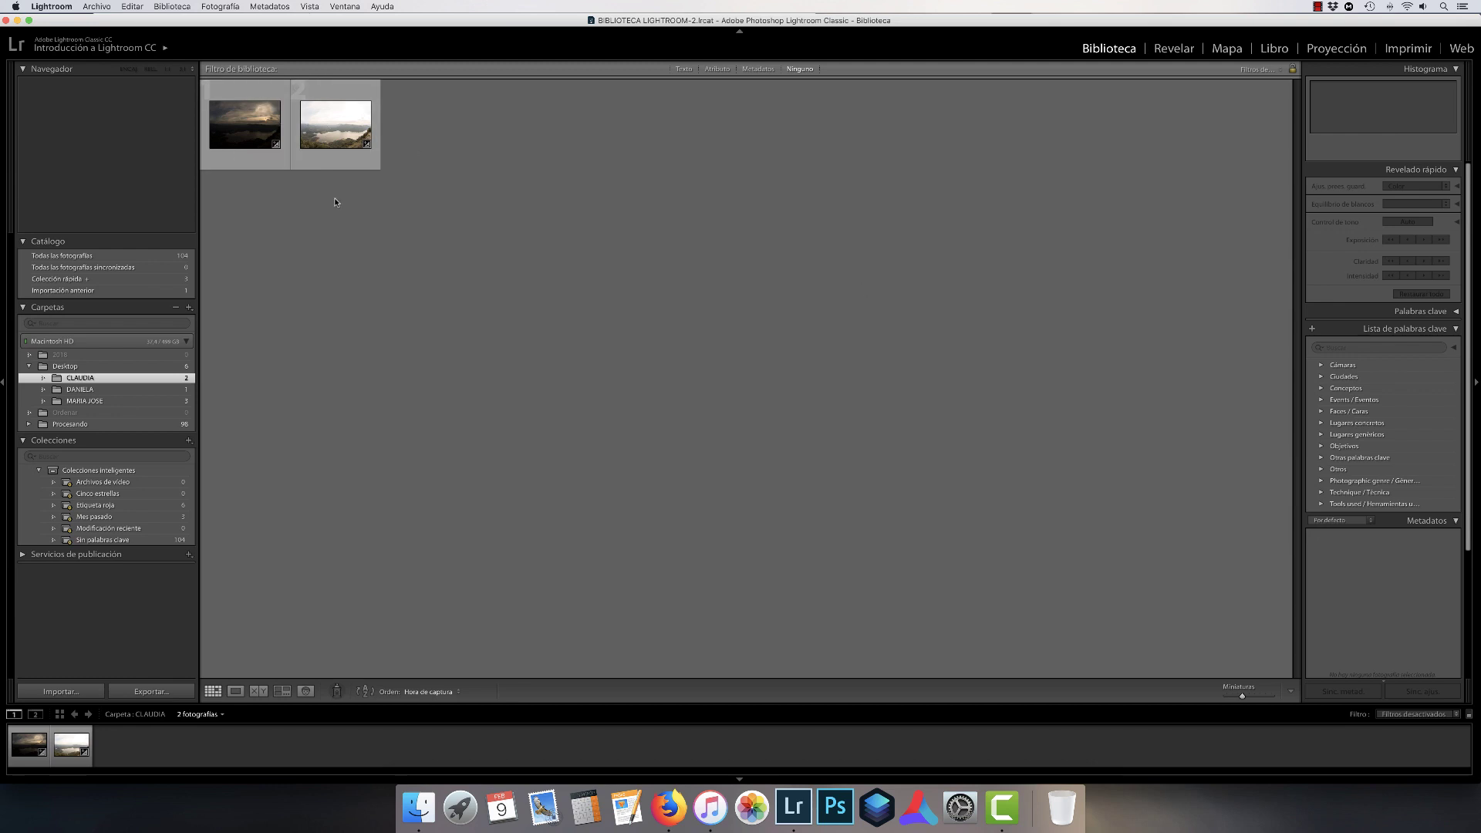
# Look through the remaining desktop photo folders and the three bracketed sunset exposures in the last one.
pyautogui.click(97, 390)
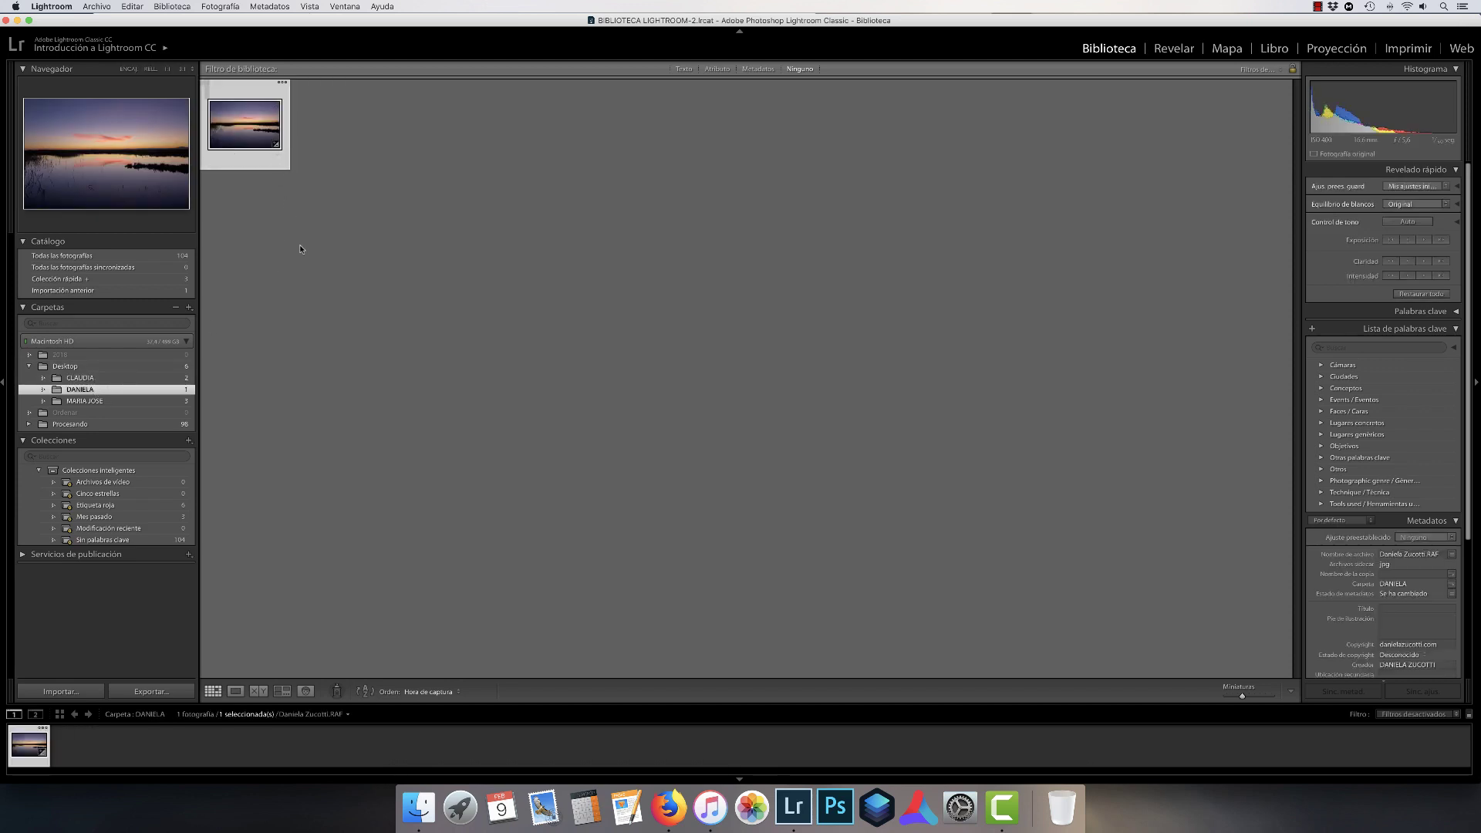
pyautogui.click(127, 402)
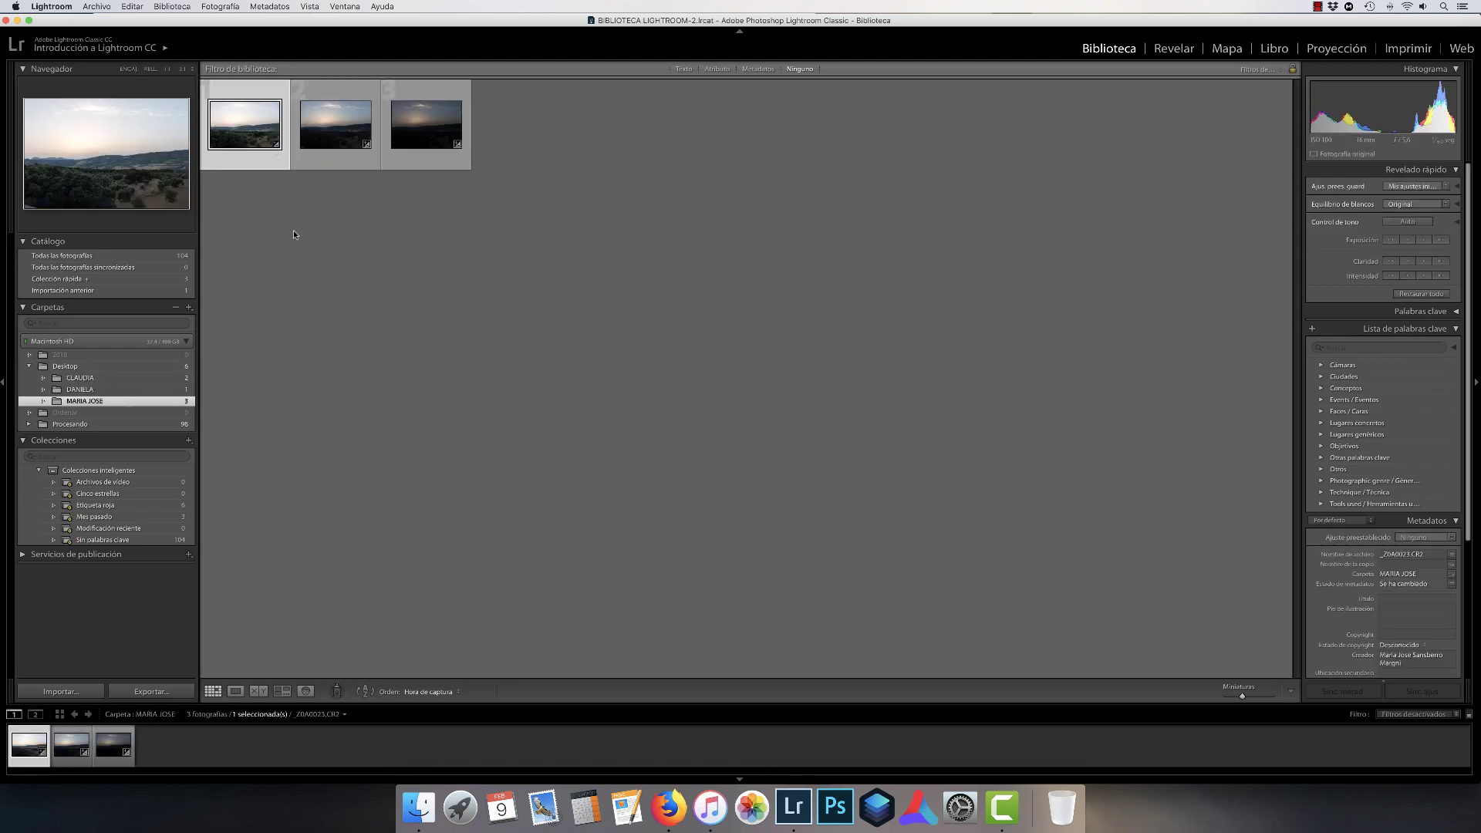
pyautogui.click(339, 128)
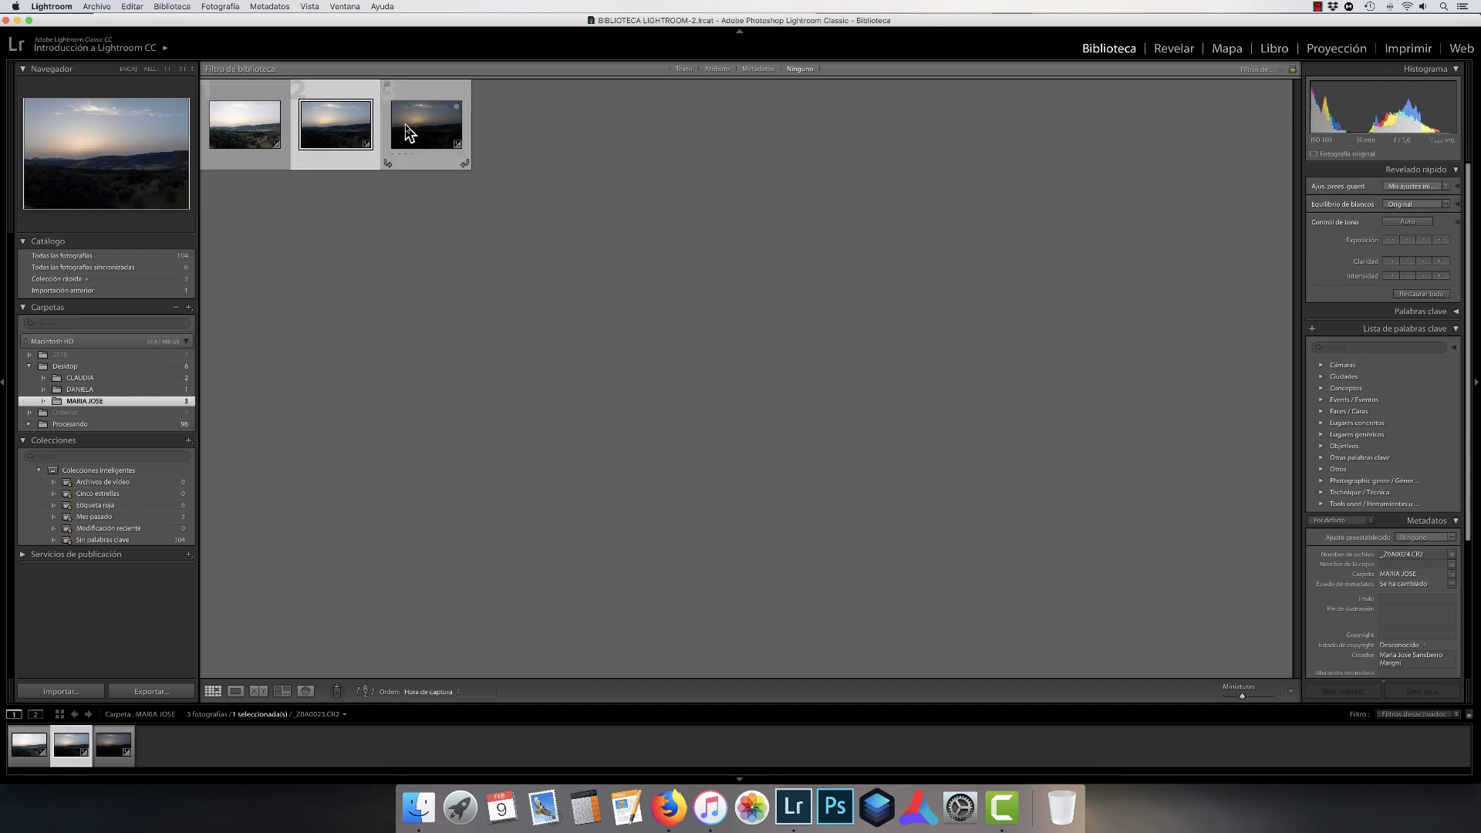
pyautogui.click(407, 123)
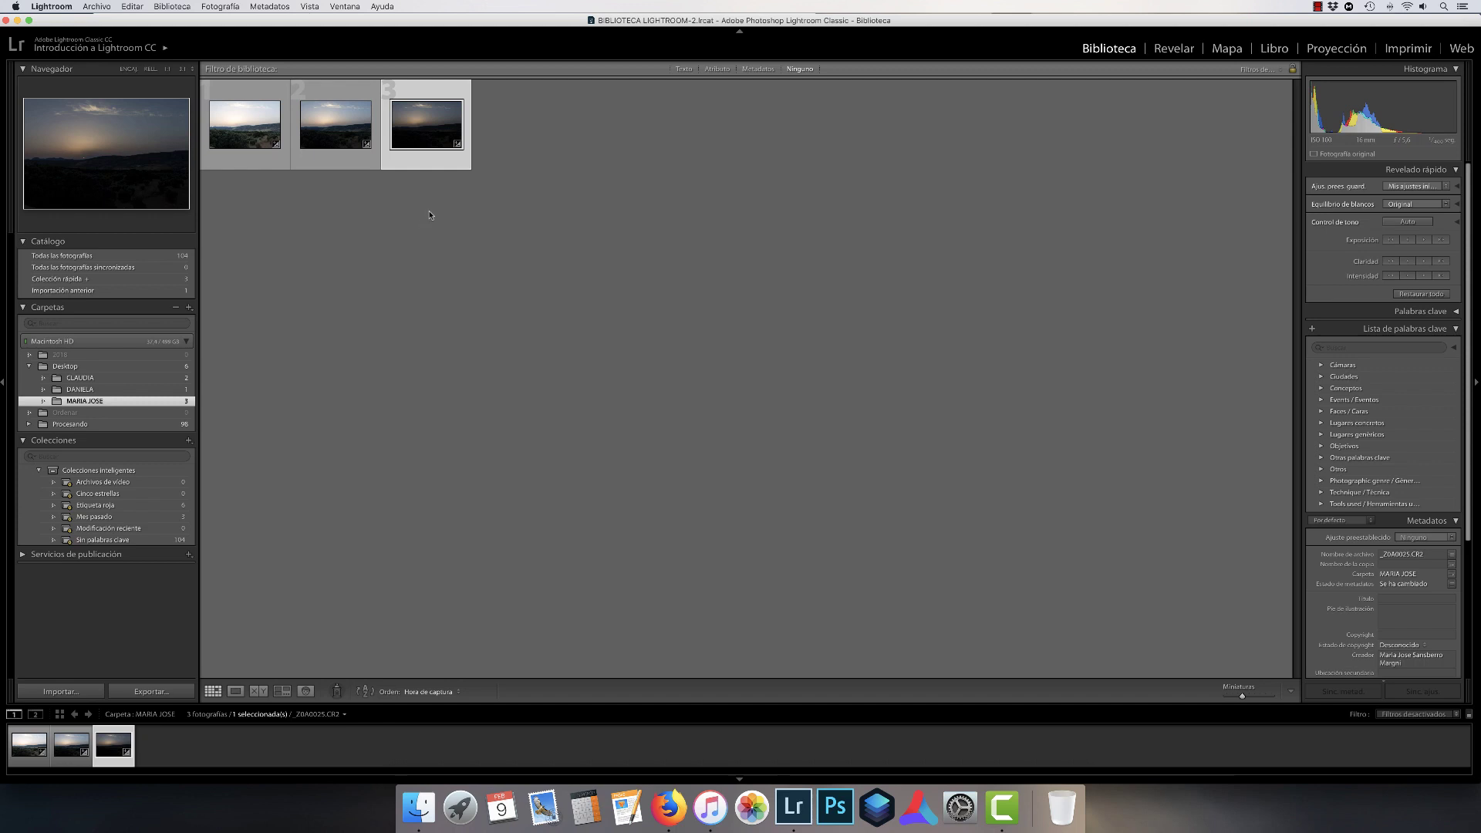
# Review the light, middle and dark sunset exposures one by one in the Develop (Revelar) module.
pyautogui.click(1177, 49)
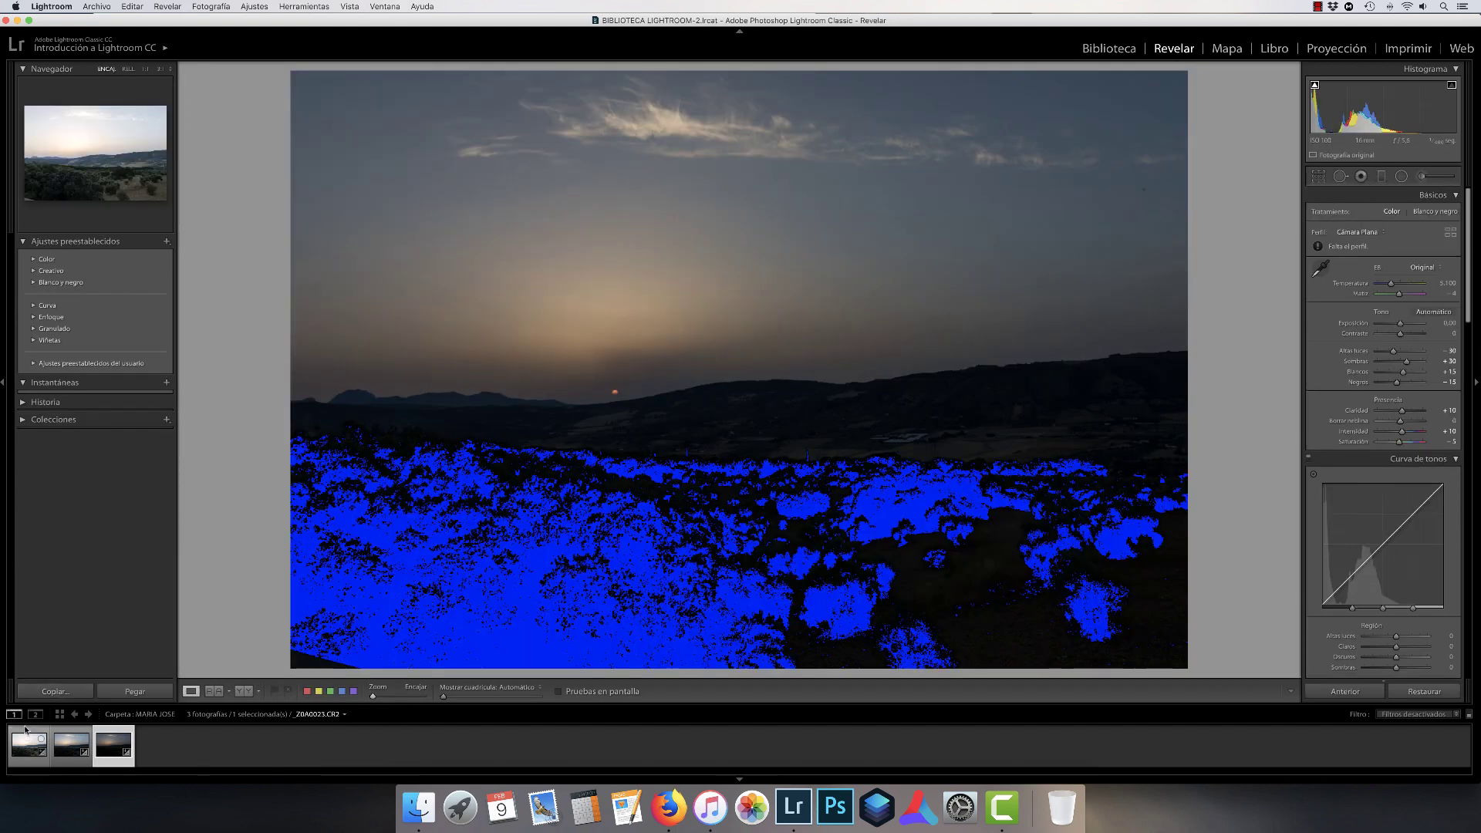
pyautogui.click(23, 748)
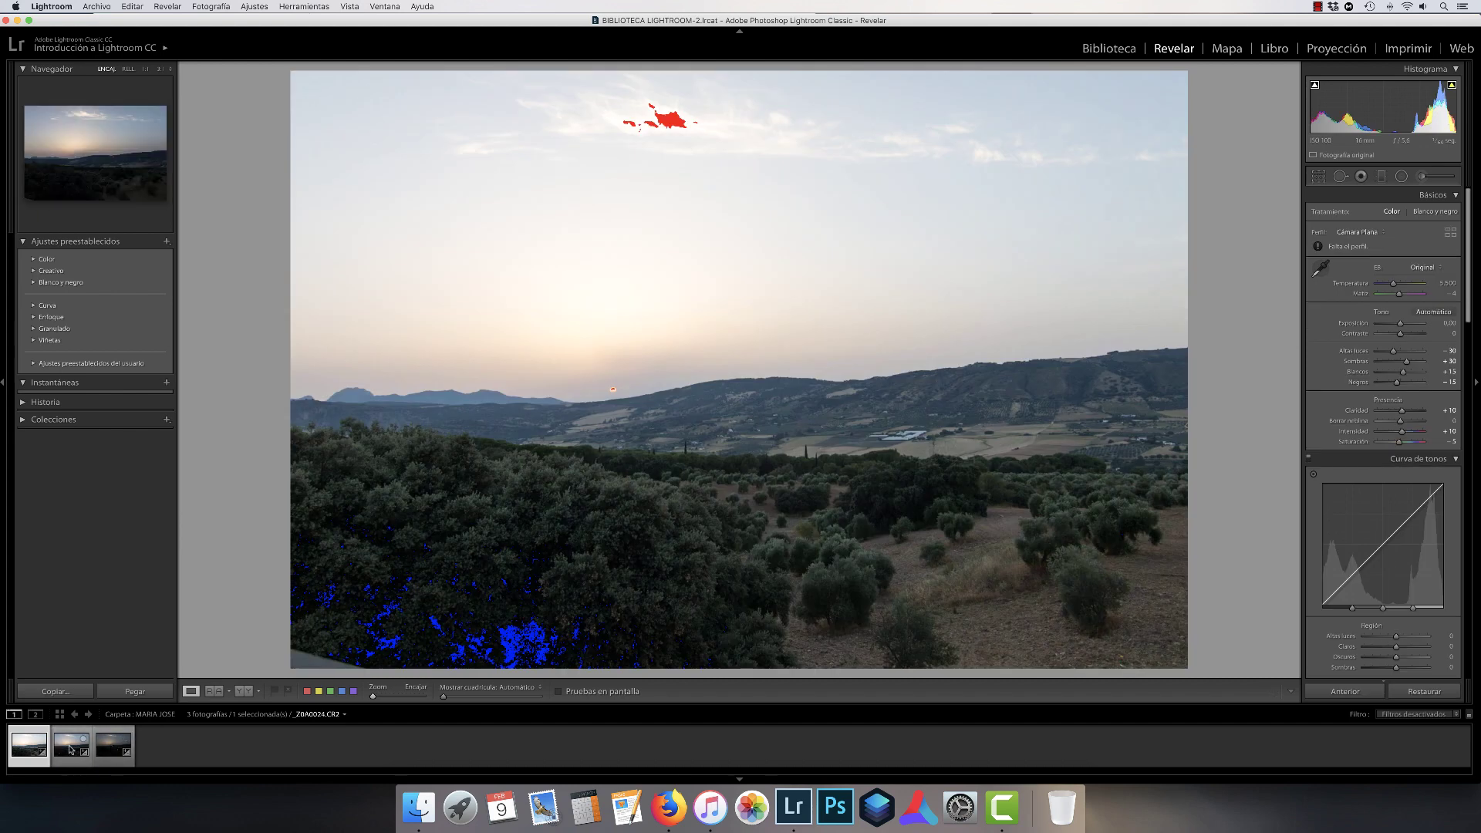
pyautogui.click(70, 748)
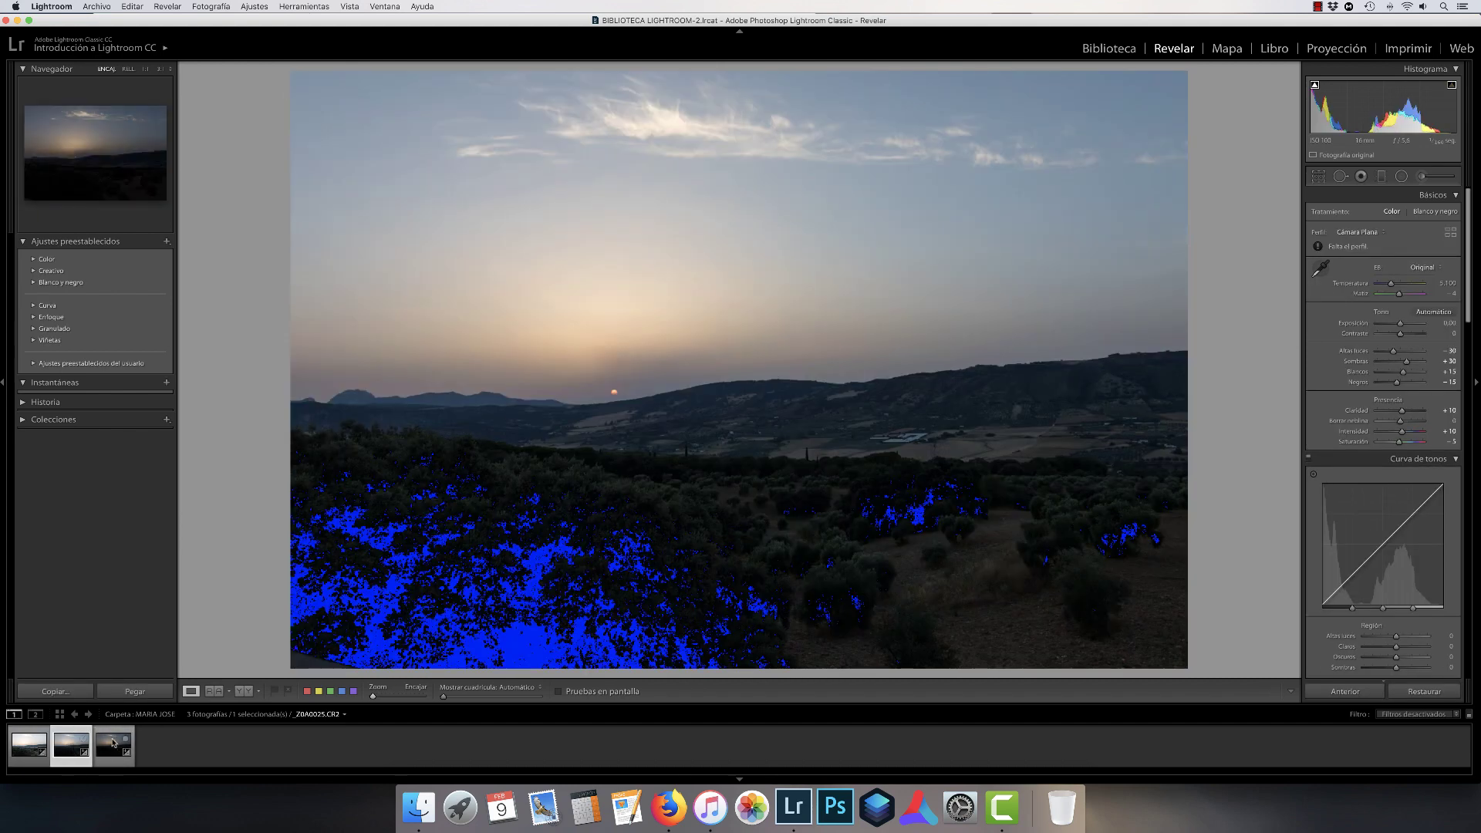
pyautogui.click(113, 742)
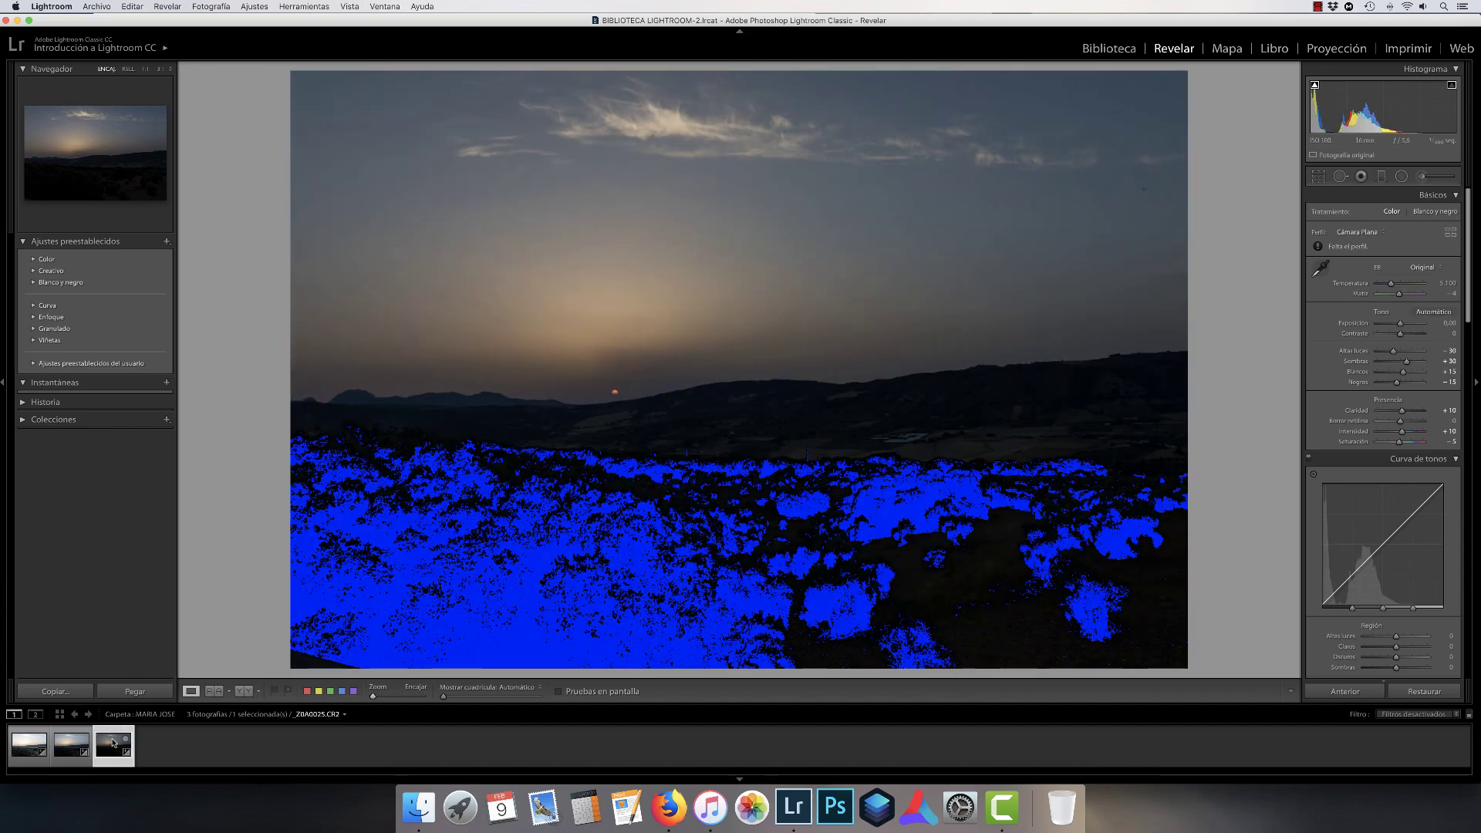
# Merge the three bracketed exposures into an HDR with automatic alignment and high (Alto) deghosting, and display the merged photo.
pyautogui.keyDown('shift'); pyautogui.click(24, 748); pyautogui.keyUp('shift')
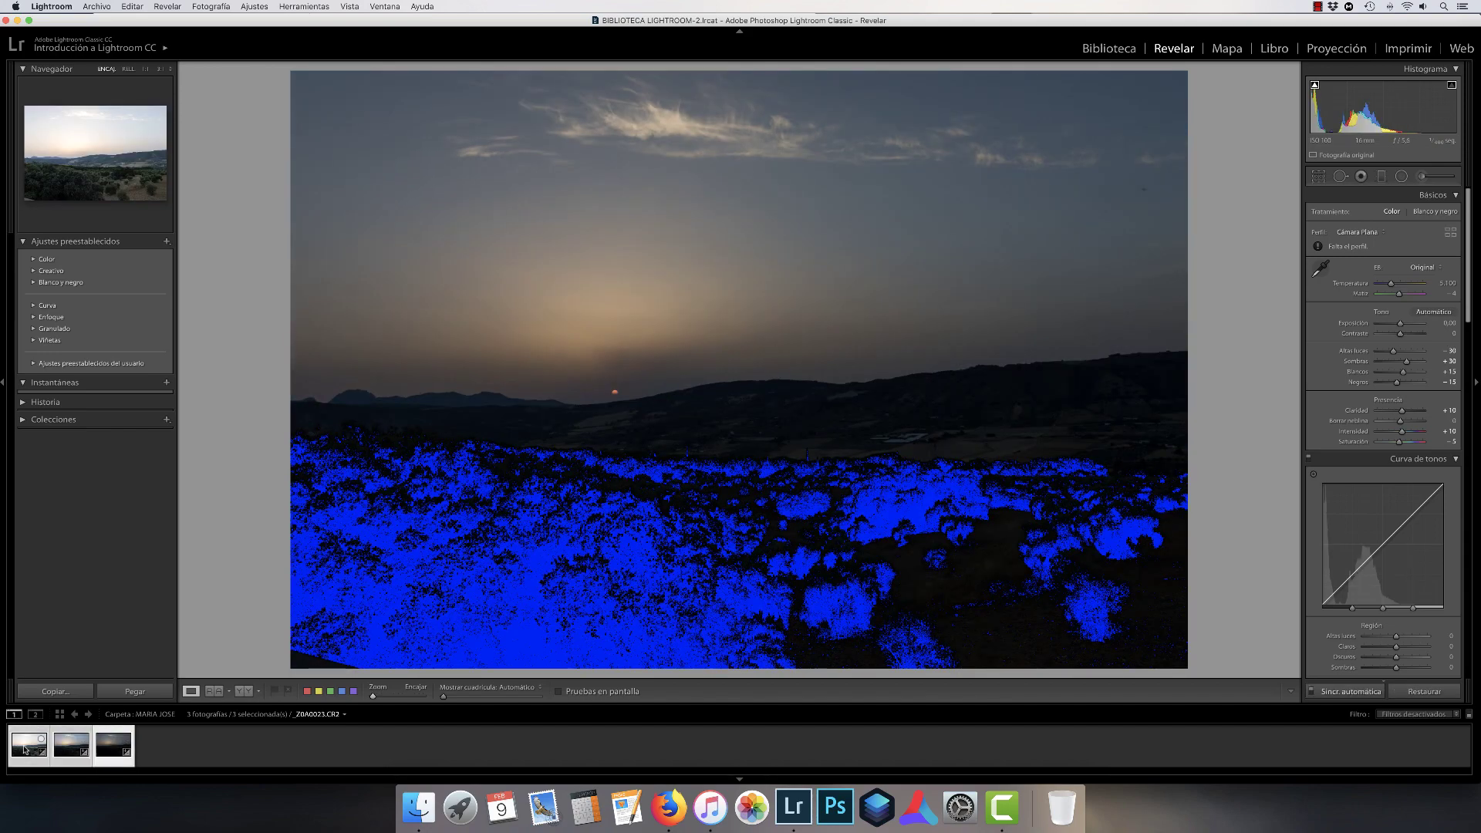
pyautogui.rightClick(24, 748)
pyautogui.moveTo(193, 535)
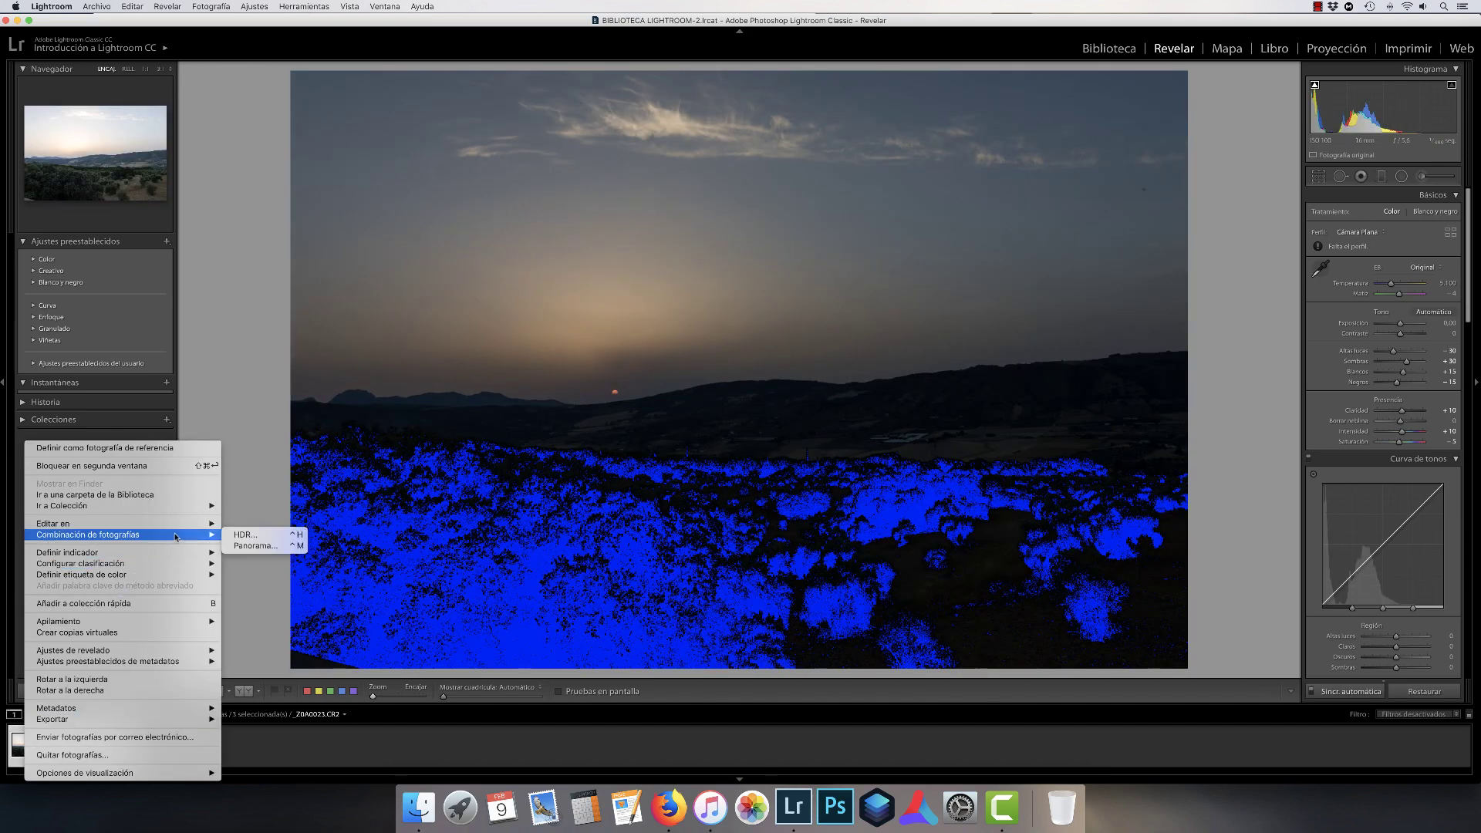
pyautogui.click(247, 536)
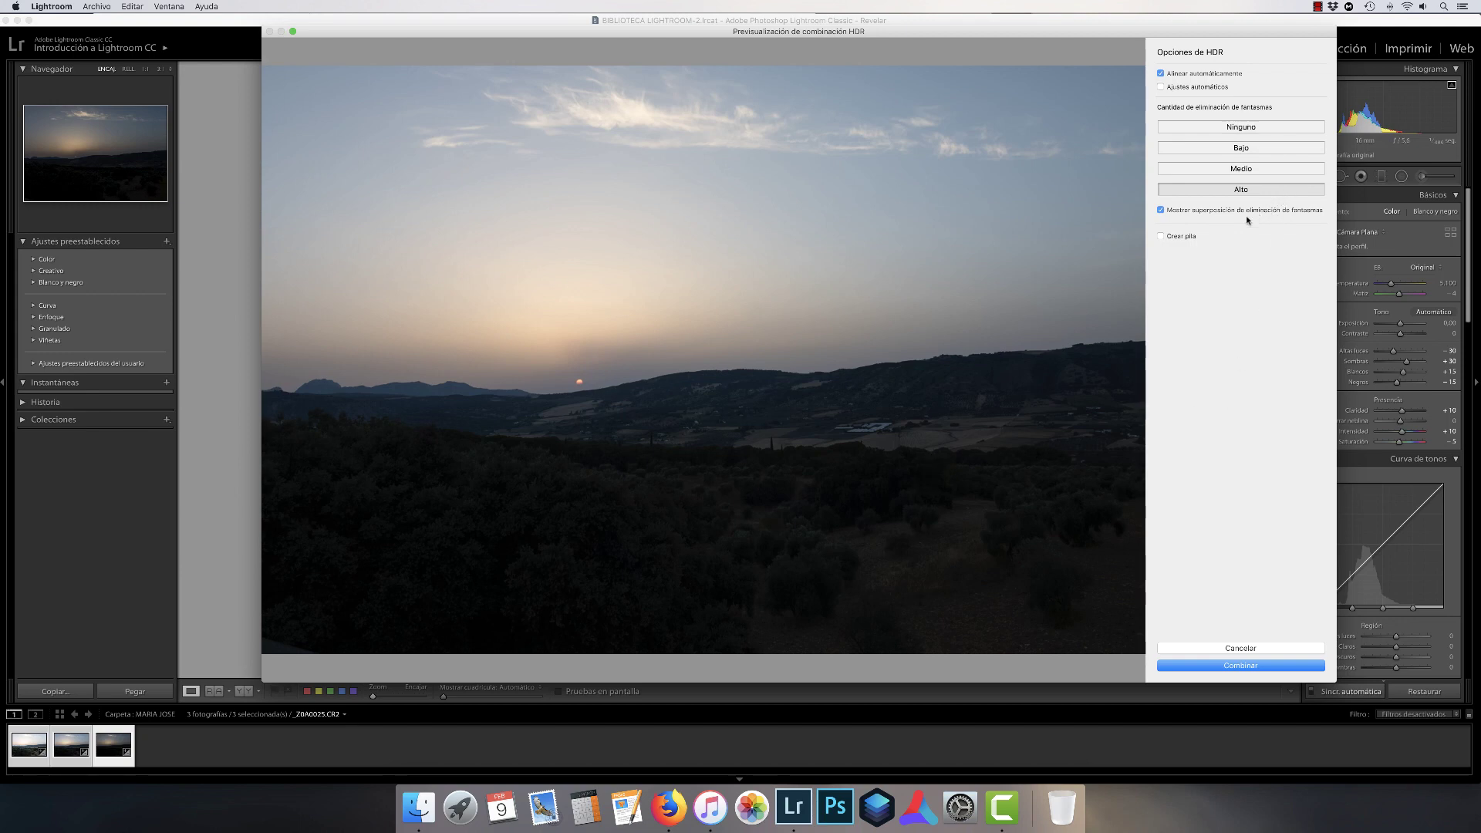
pyautogui.click(1239, 665)
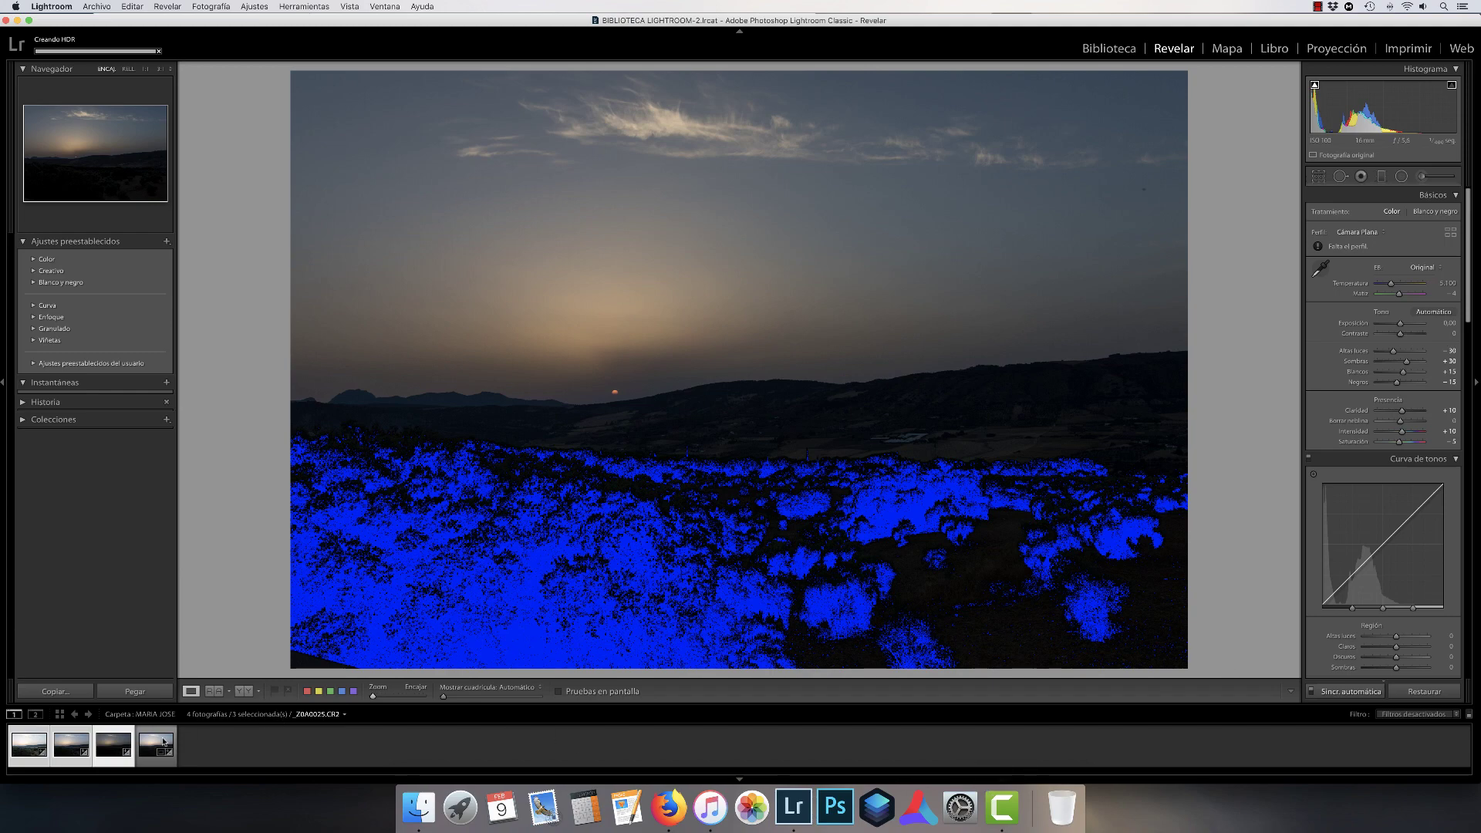
pyautogui.click(149, 742)
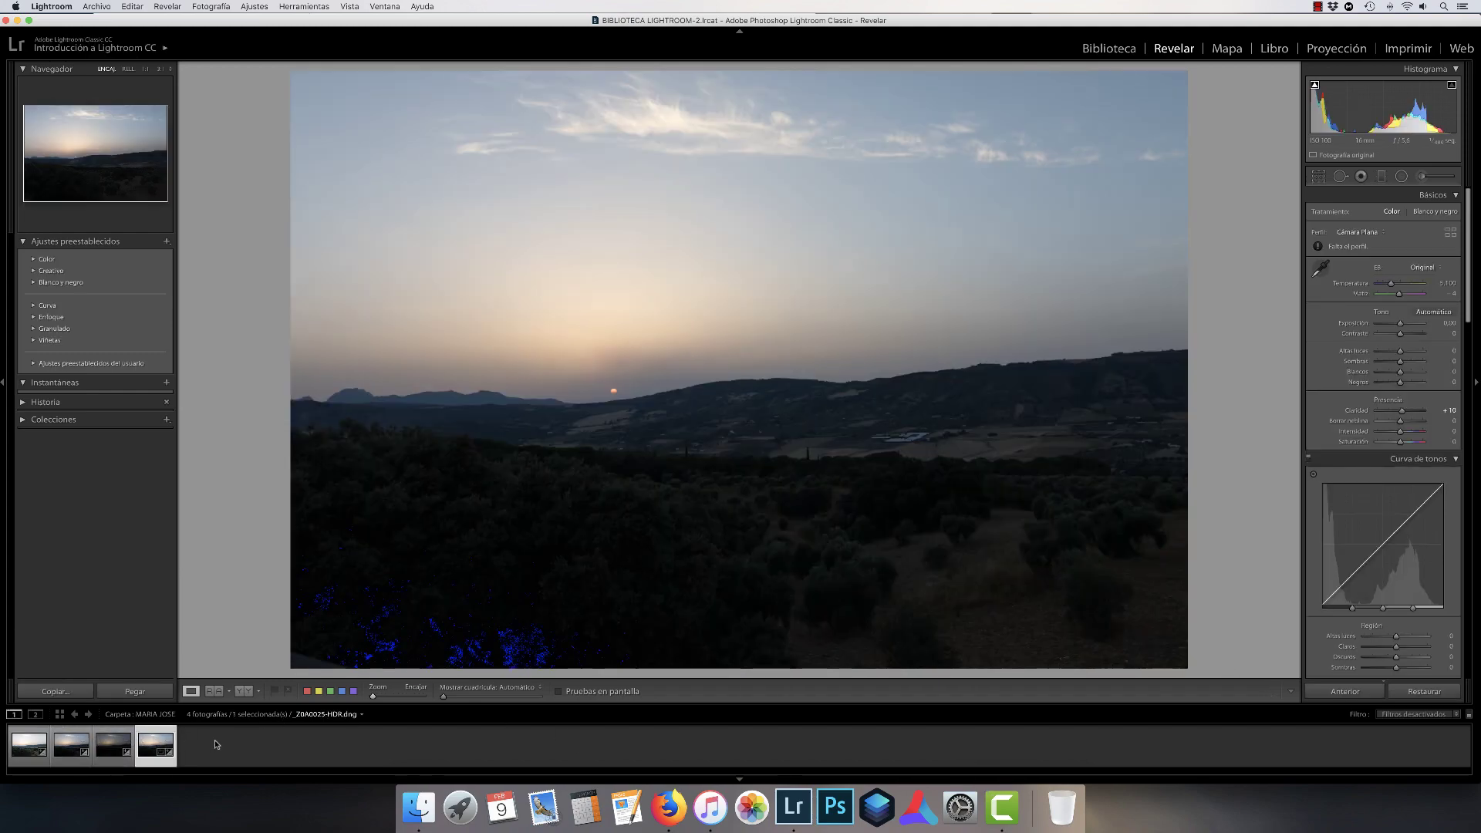
# Try an exposure of +4.25 on the merged HDR, compare it with the brightest source shot, and reset the exposure.
pyautogui.moveTo(1399, 324); pyautogui.dragTo(1407, 324)
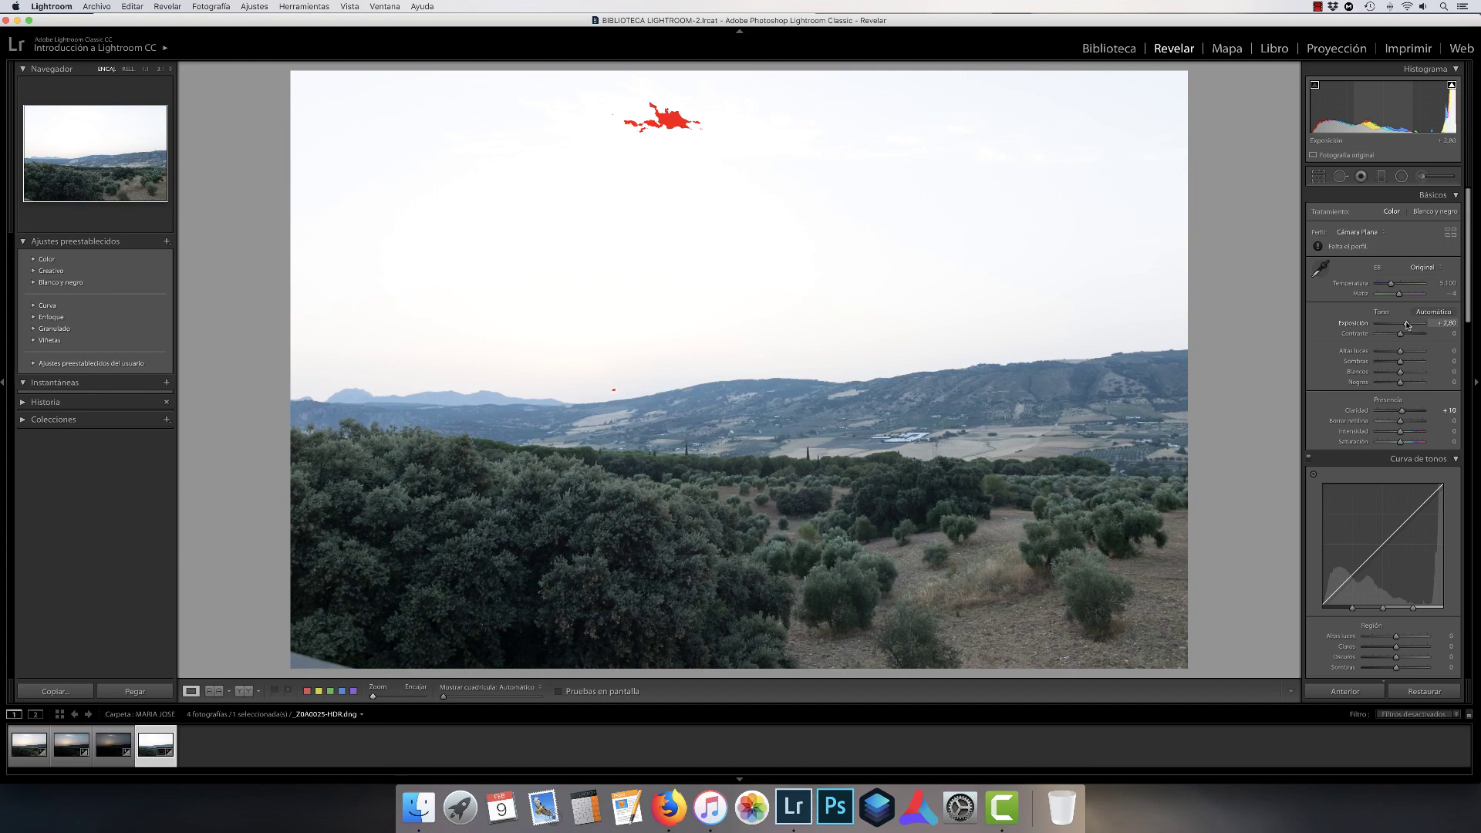
pyautogui.moveTo(1407, 325); pyautogui.dragTo(1410, 325)
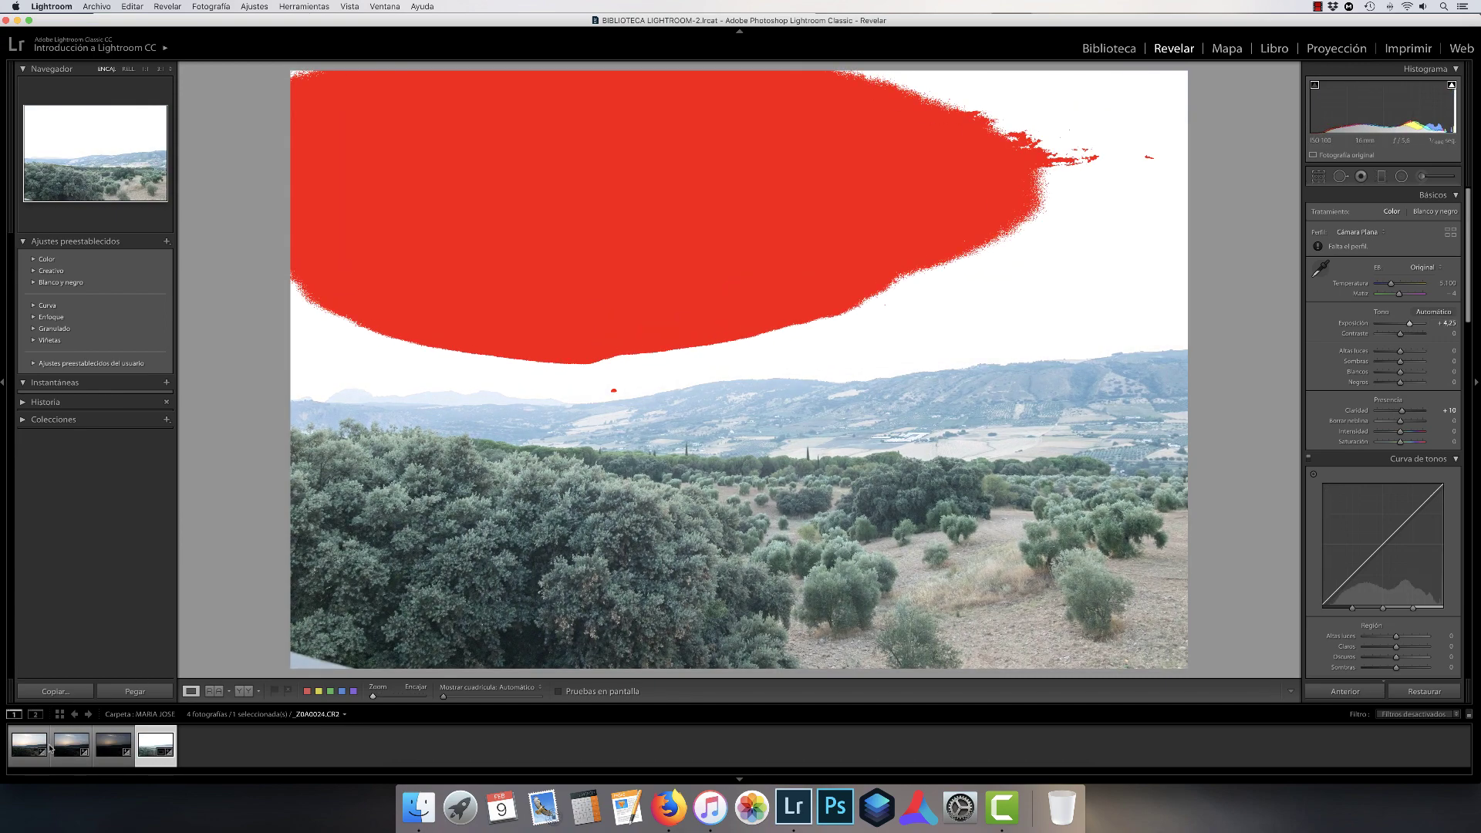
pyautogui.click(29, 745)
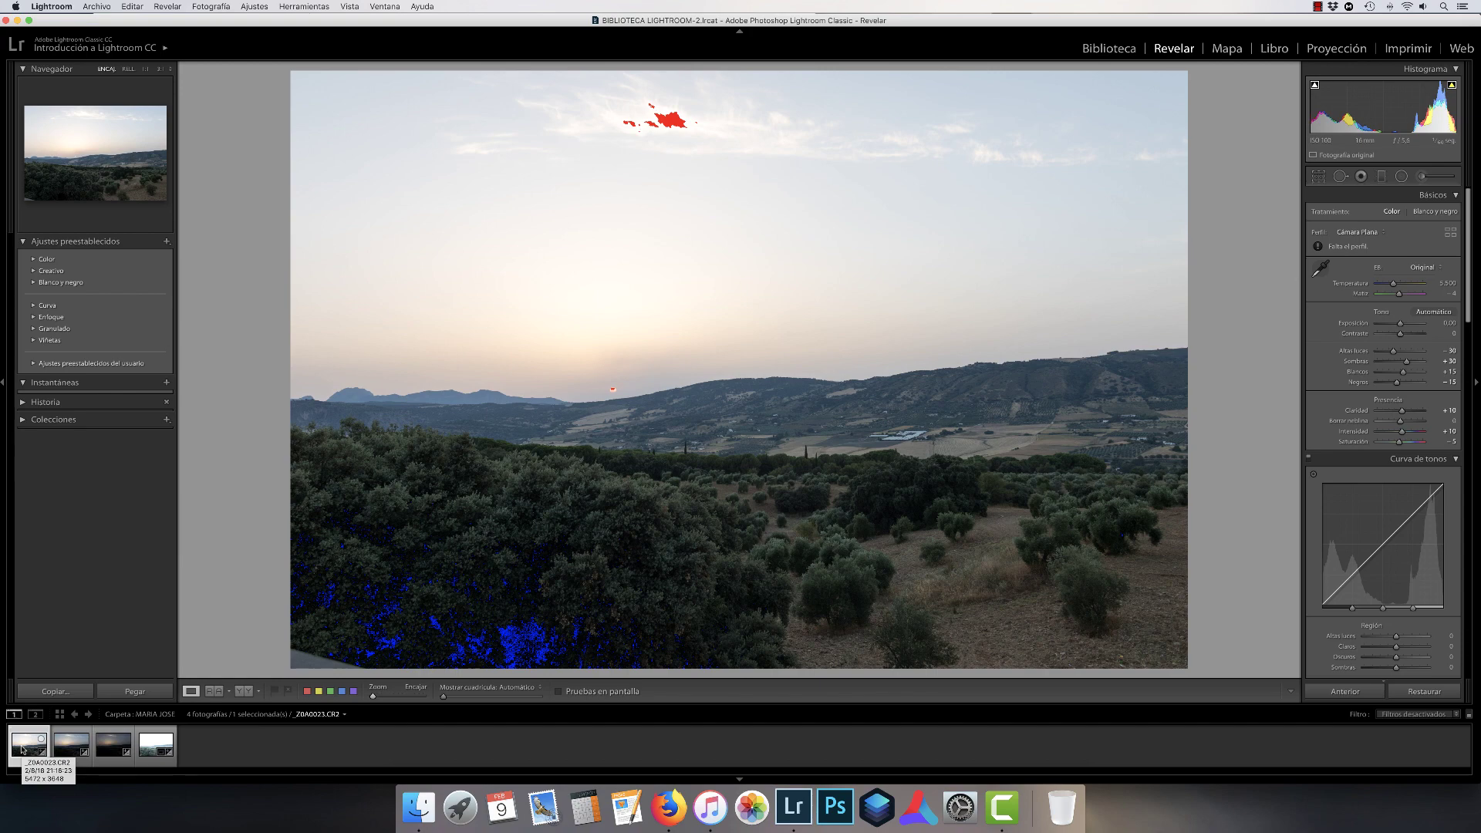
pyautogui.click(156, 745)
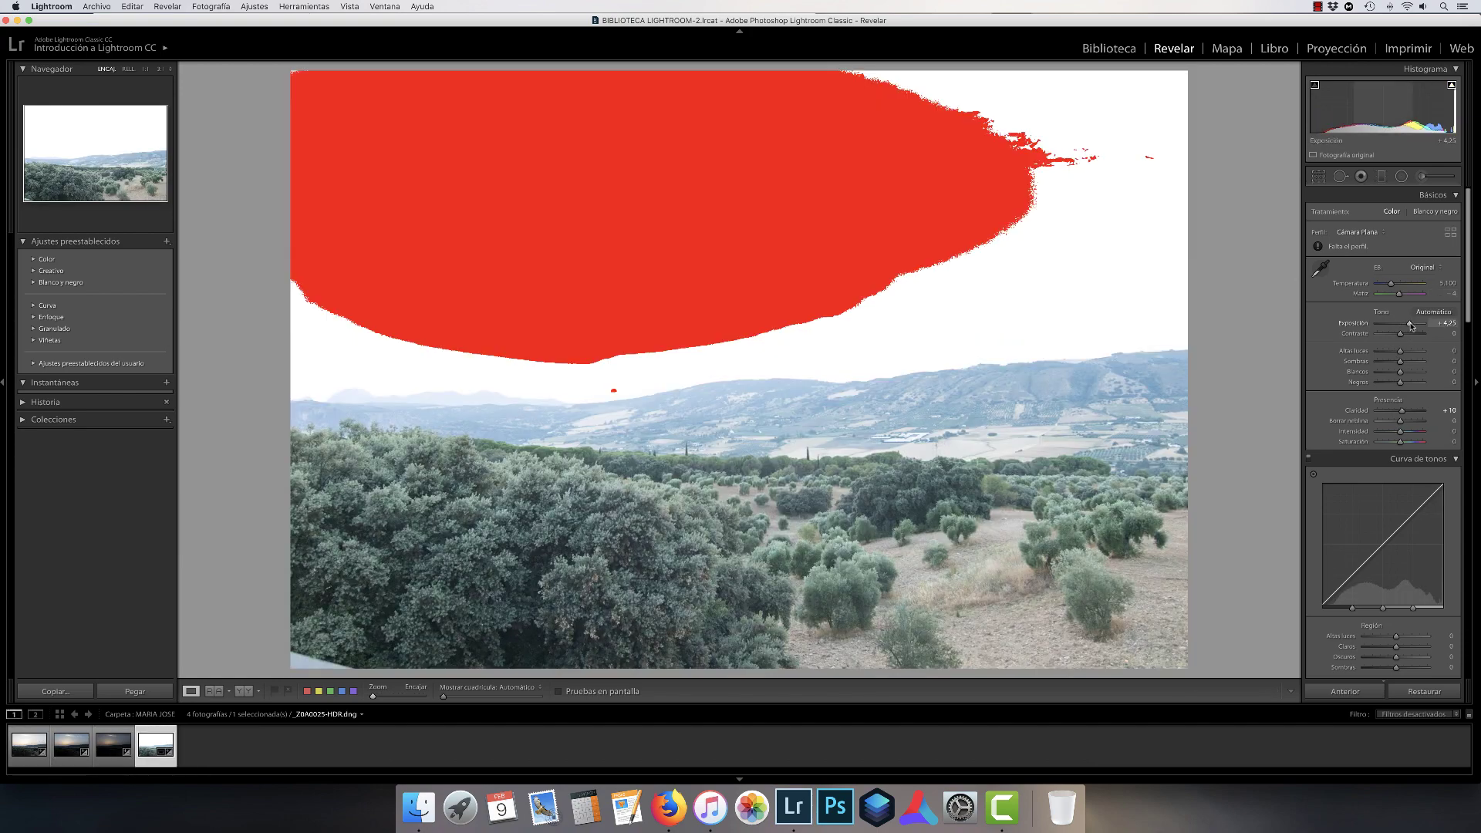
pyautogui.doubleClick(1409, 324)
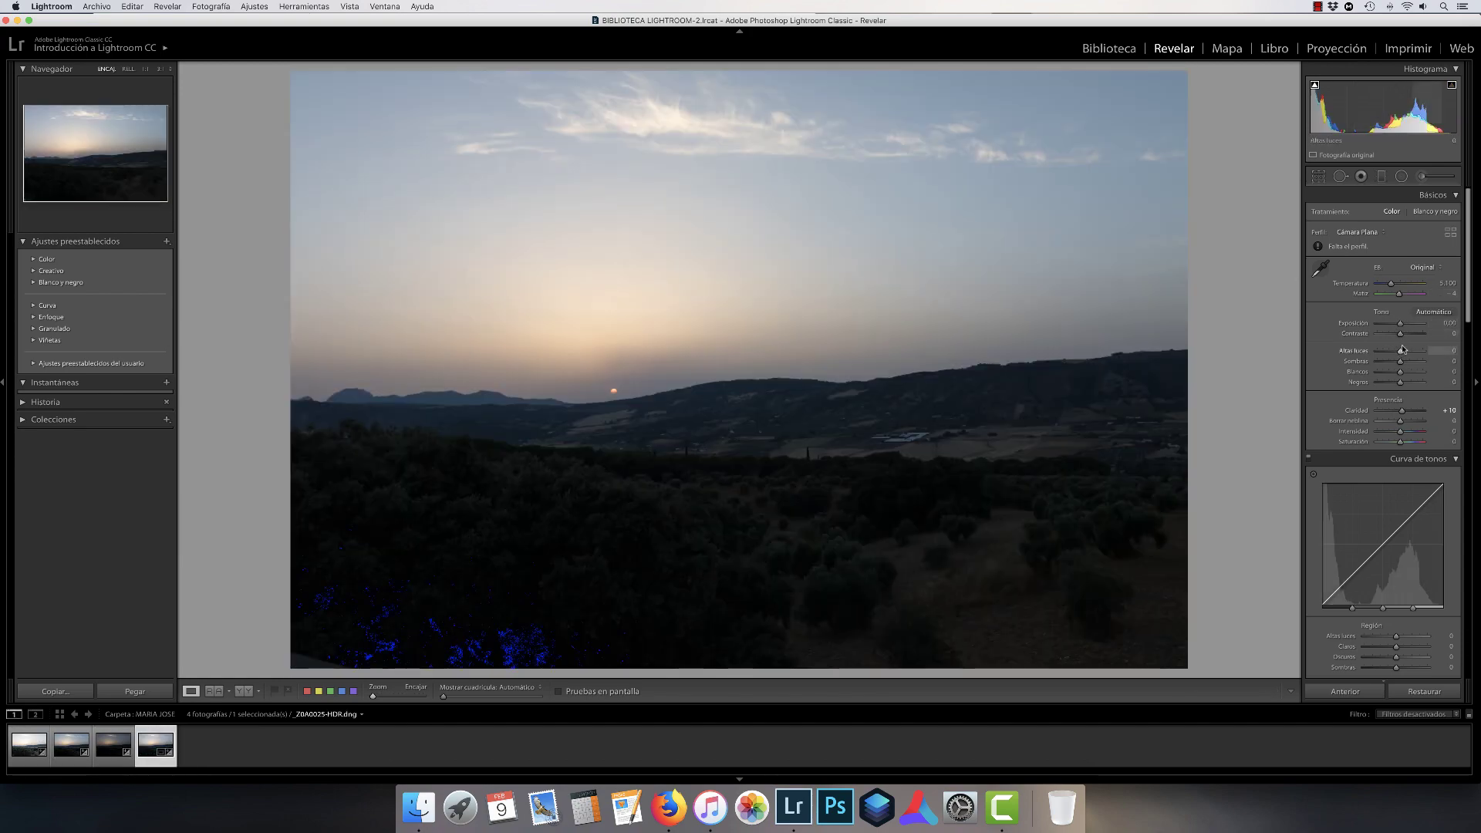
# Set the merged HDR's highlights to -76, shadows to +61 and whites to +30.
pyautogui.moveTo(1402, 350)
pyautogui.mouseDown()
pyautogui.moveTo(1378, 352)
pyautogui.moveTo(1417, 364)
pyautogui.mouseUp()
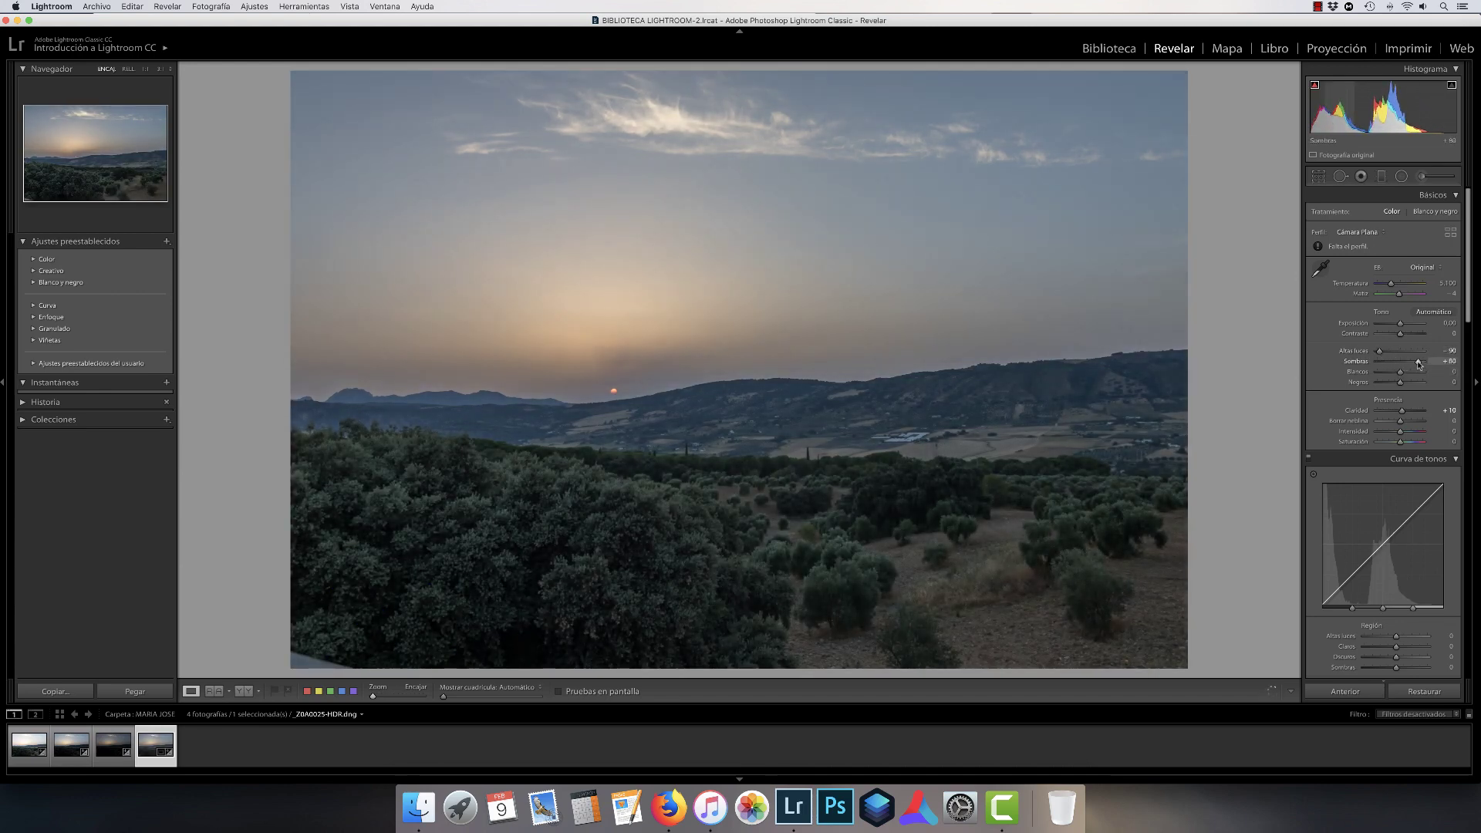
pyautogui.moveTo(1380, 353); pyautogui.dragTo(1437, 363)
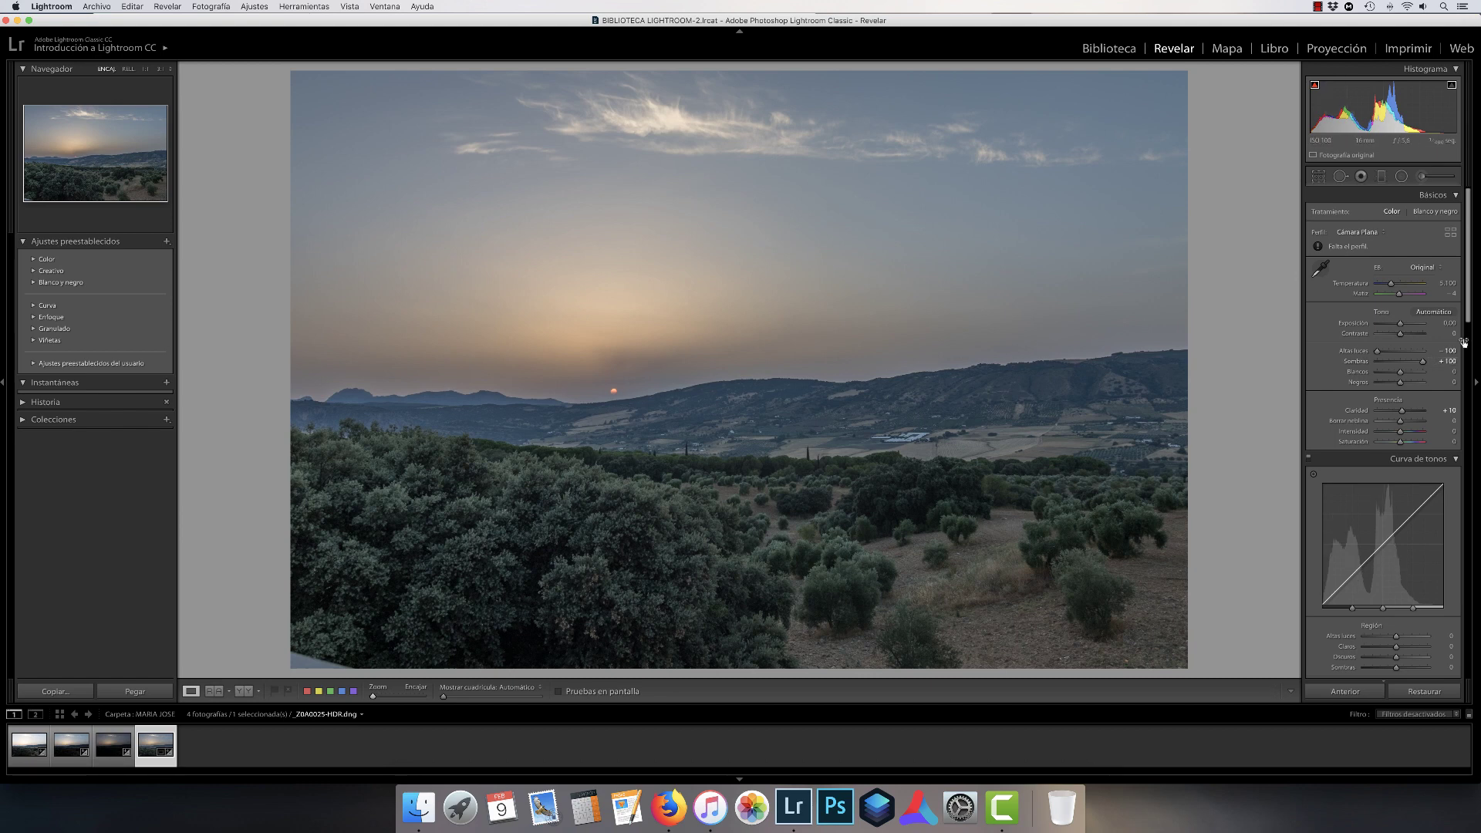
pyautogui.moveTo(1421, 364)
pyautogui.mouseDown()
pyautogui.moveTo(1378, 353)
pyautogui.moveTo(1410, 379)
pyautogui.mouseUp()
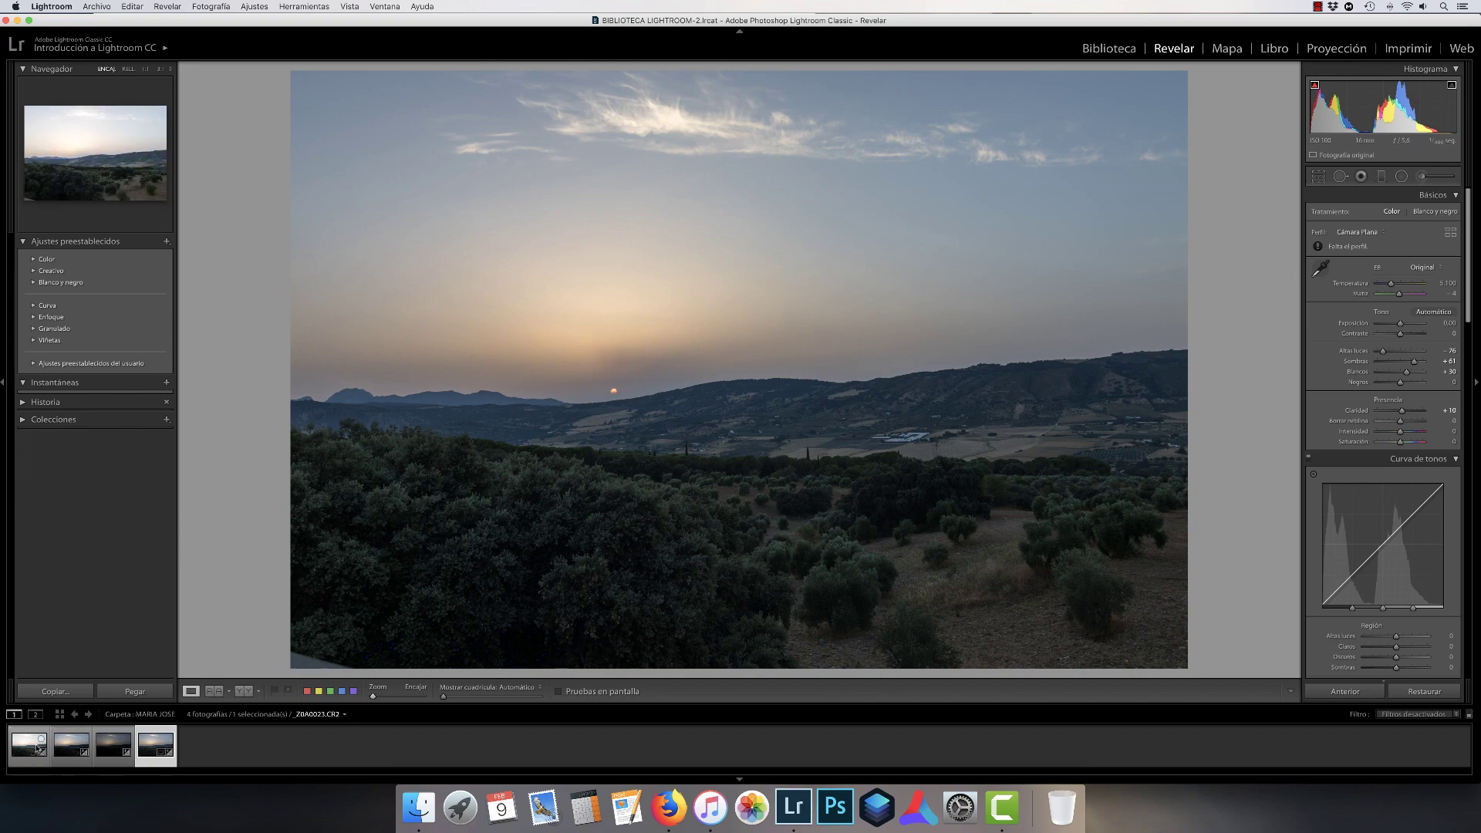
# Compare the merged HDR with the middle source exposure, both at full view and at 1:1 on the trees.
pyautogui.click(70, 748)
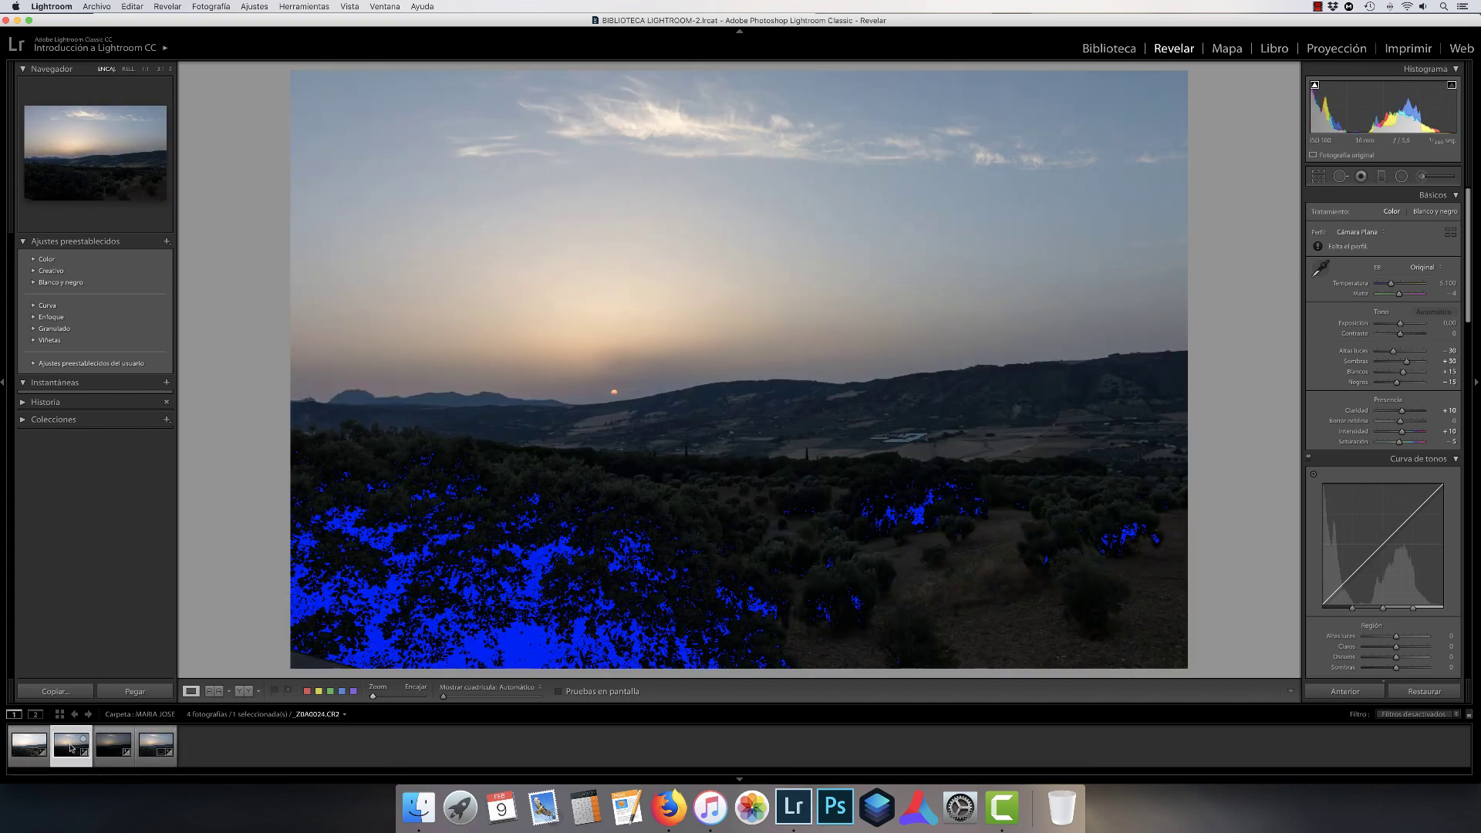
pyautogui.click(152, 749)
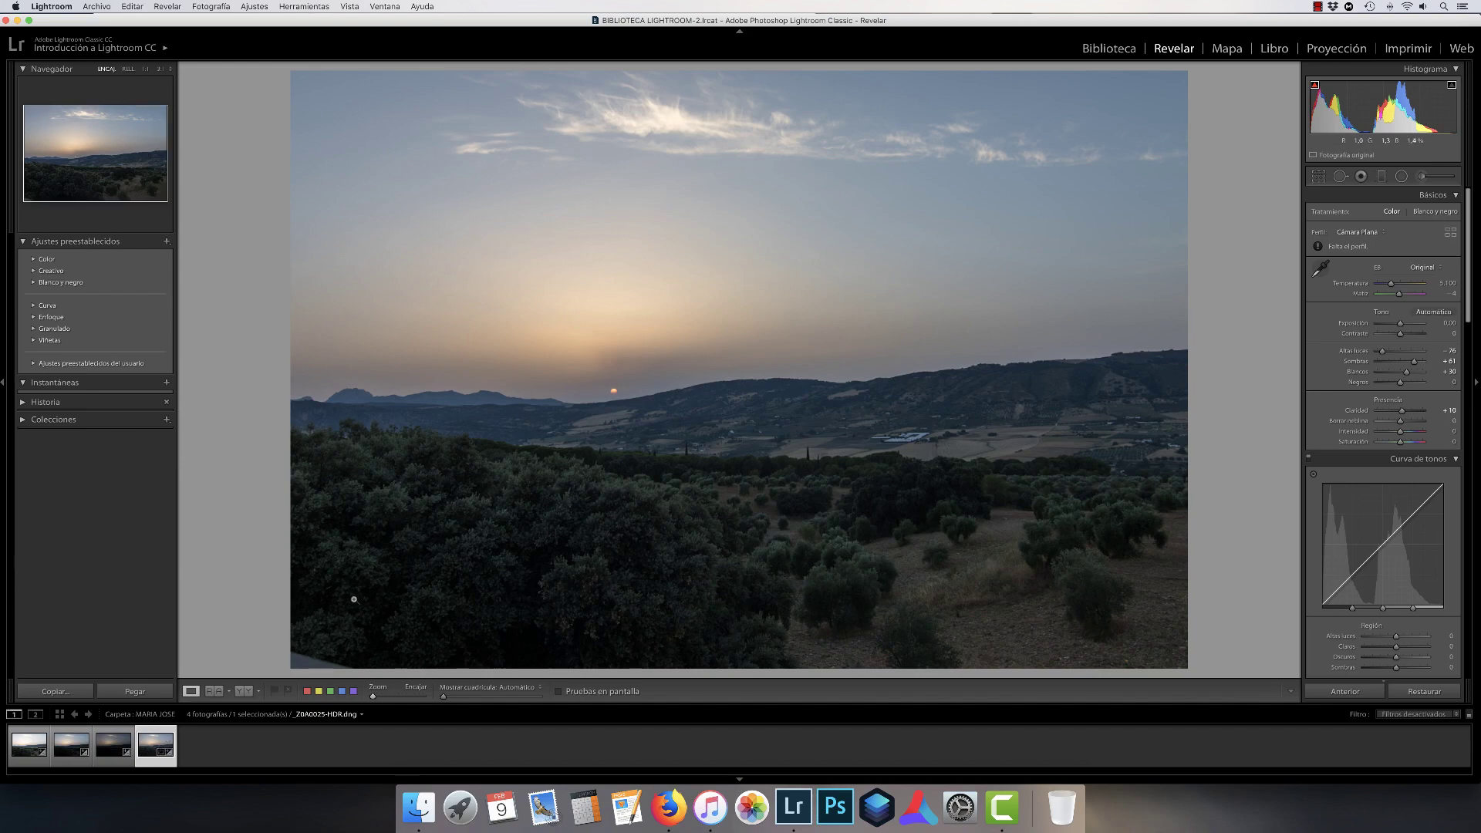
pyautogui.click(353, 599)
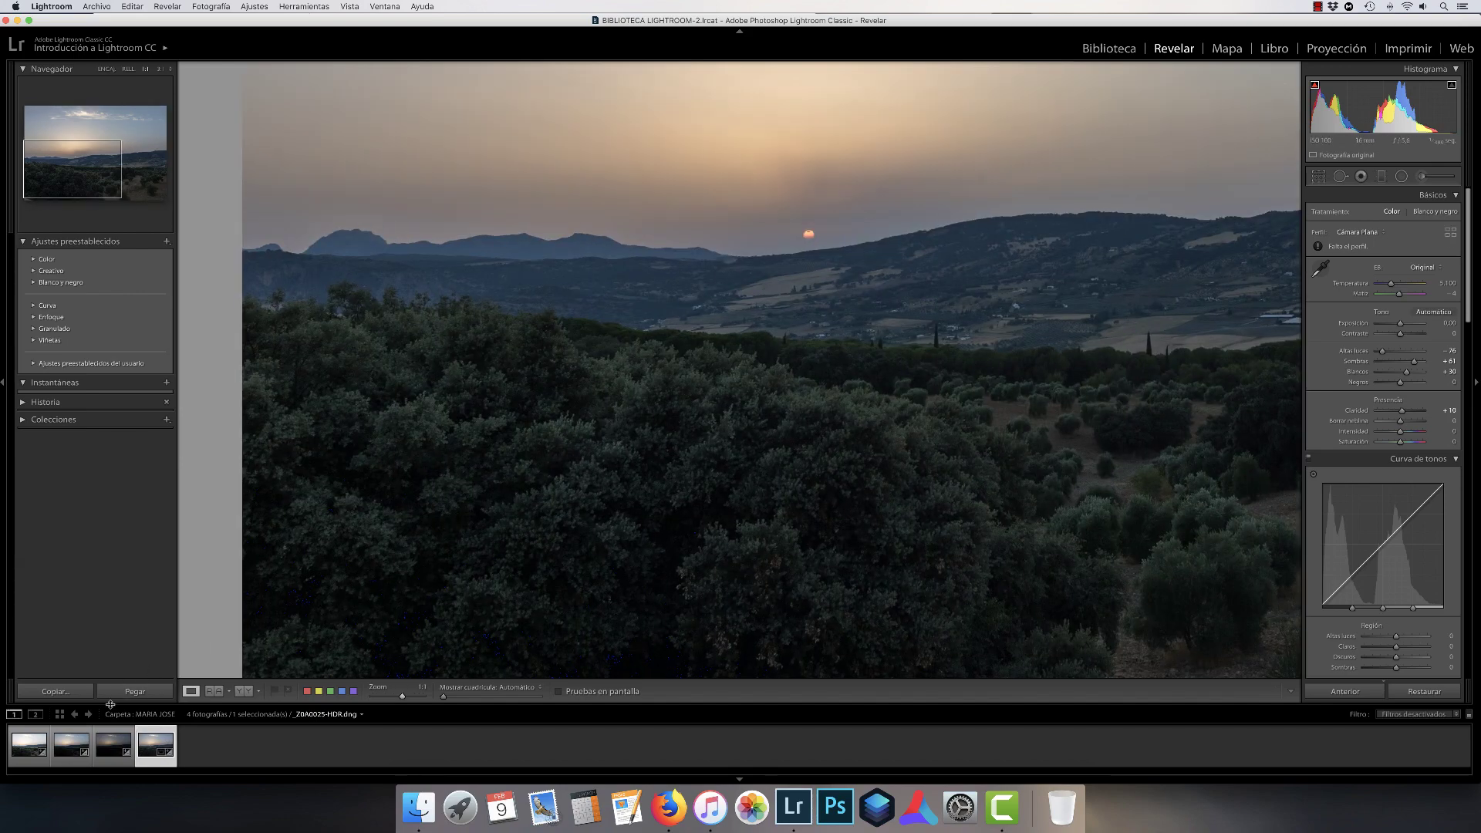
pyautogui.click(62, 752)
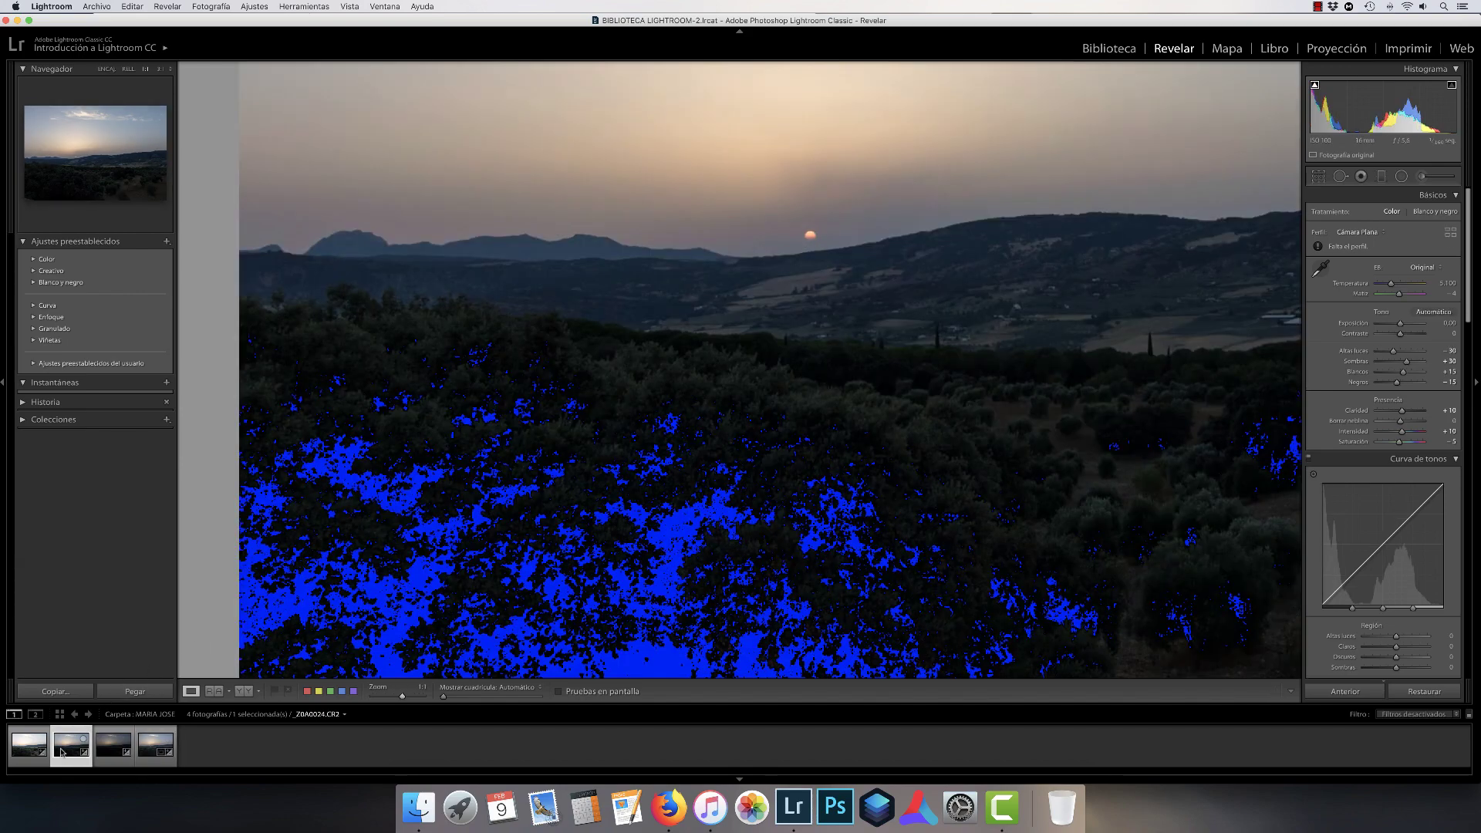
pyautogui.click(143, 738)
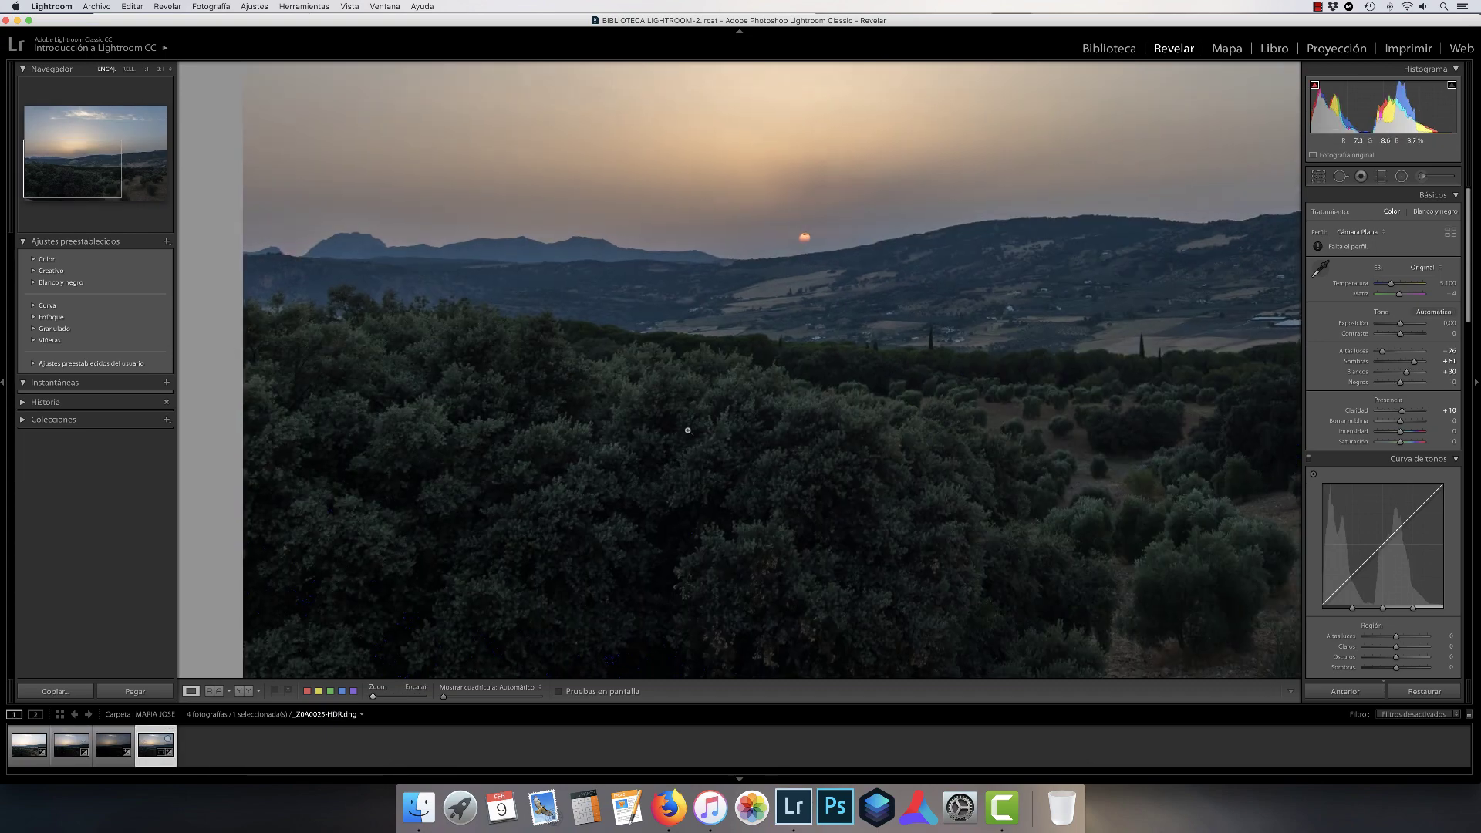
pyautogui.click(962, 392)
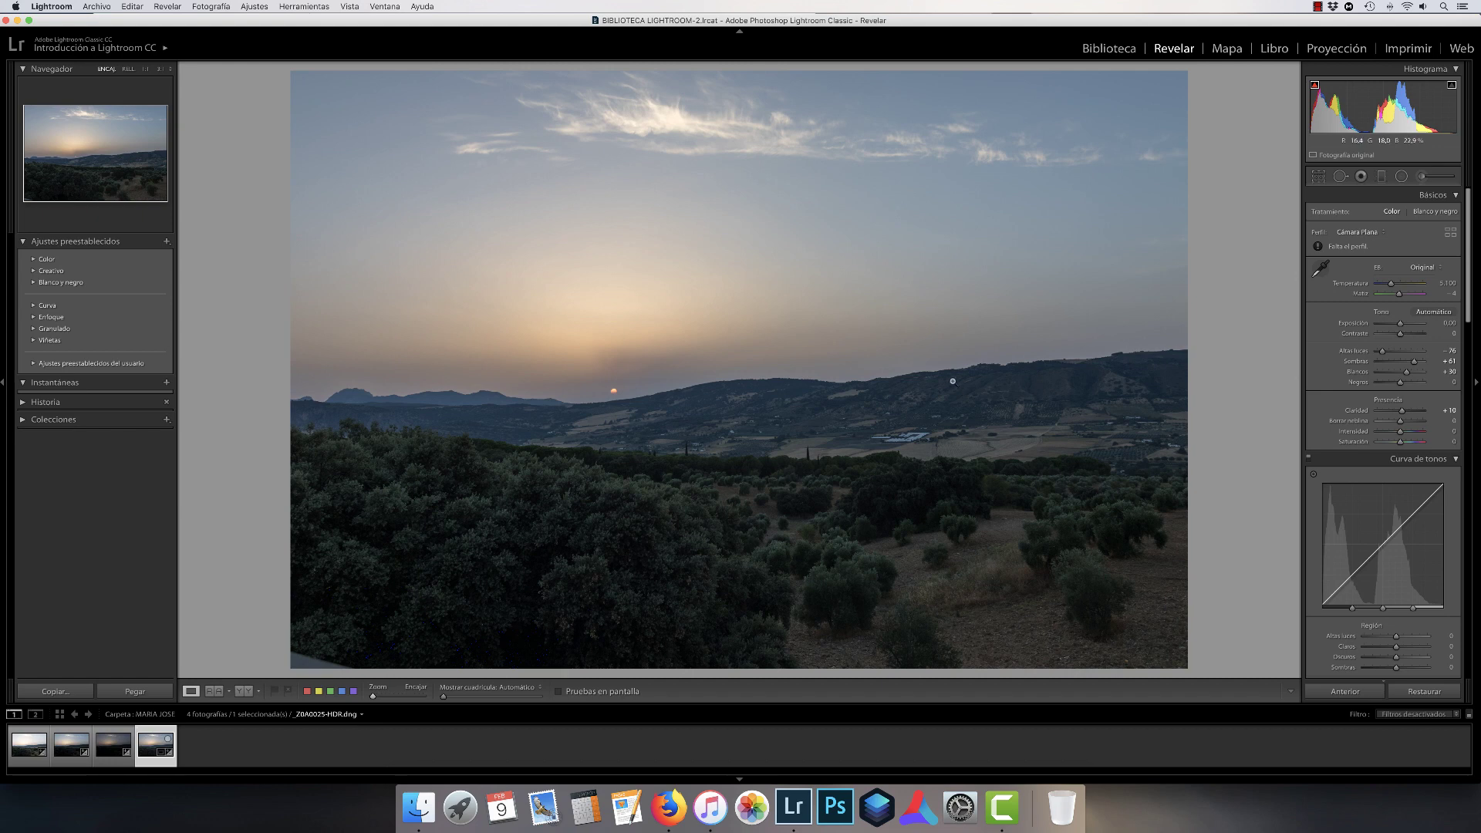
# Switch to Aurora HDR 2019 and open the three original CR2 exposures, leaving out the merged DNG.
pyautogui.click(913, 808)
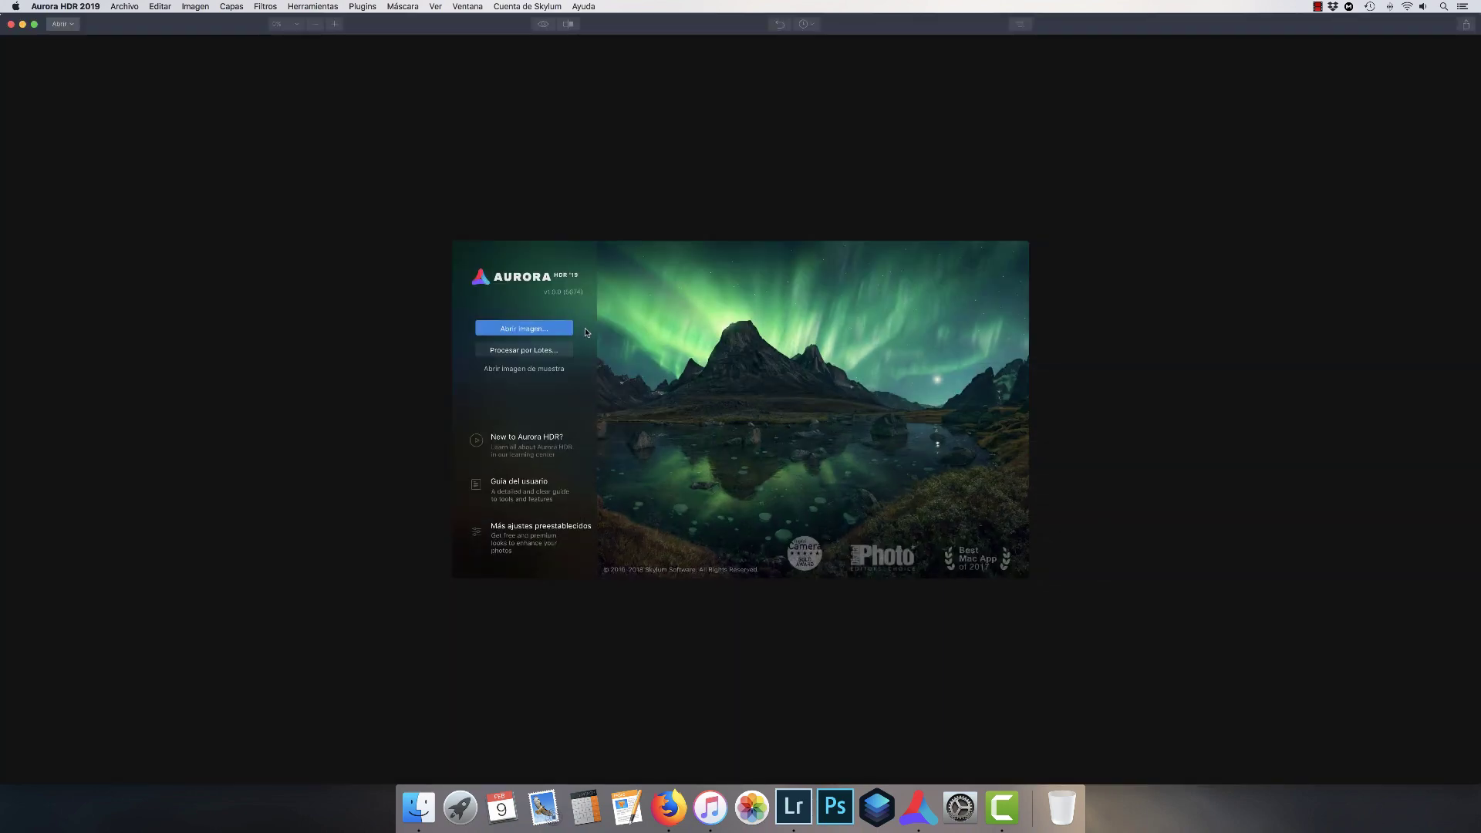
pyautogui.click(568, 331)
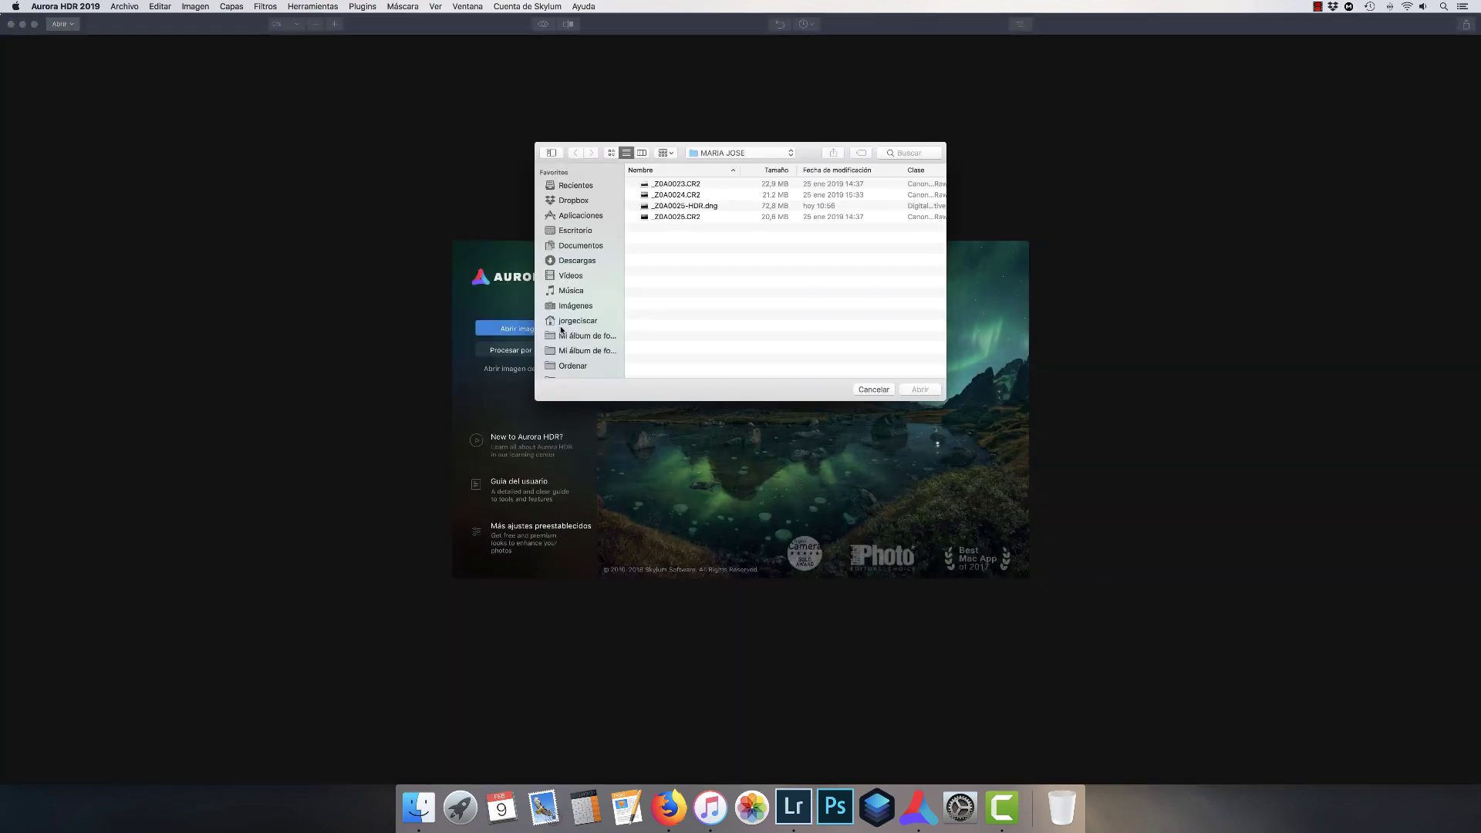
pyautogui.press('super+a')
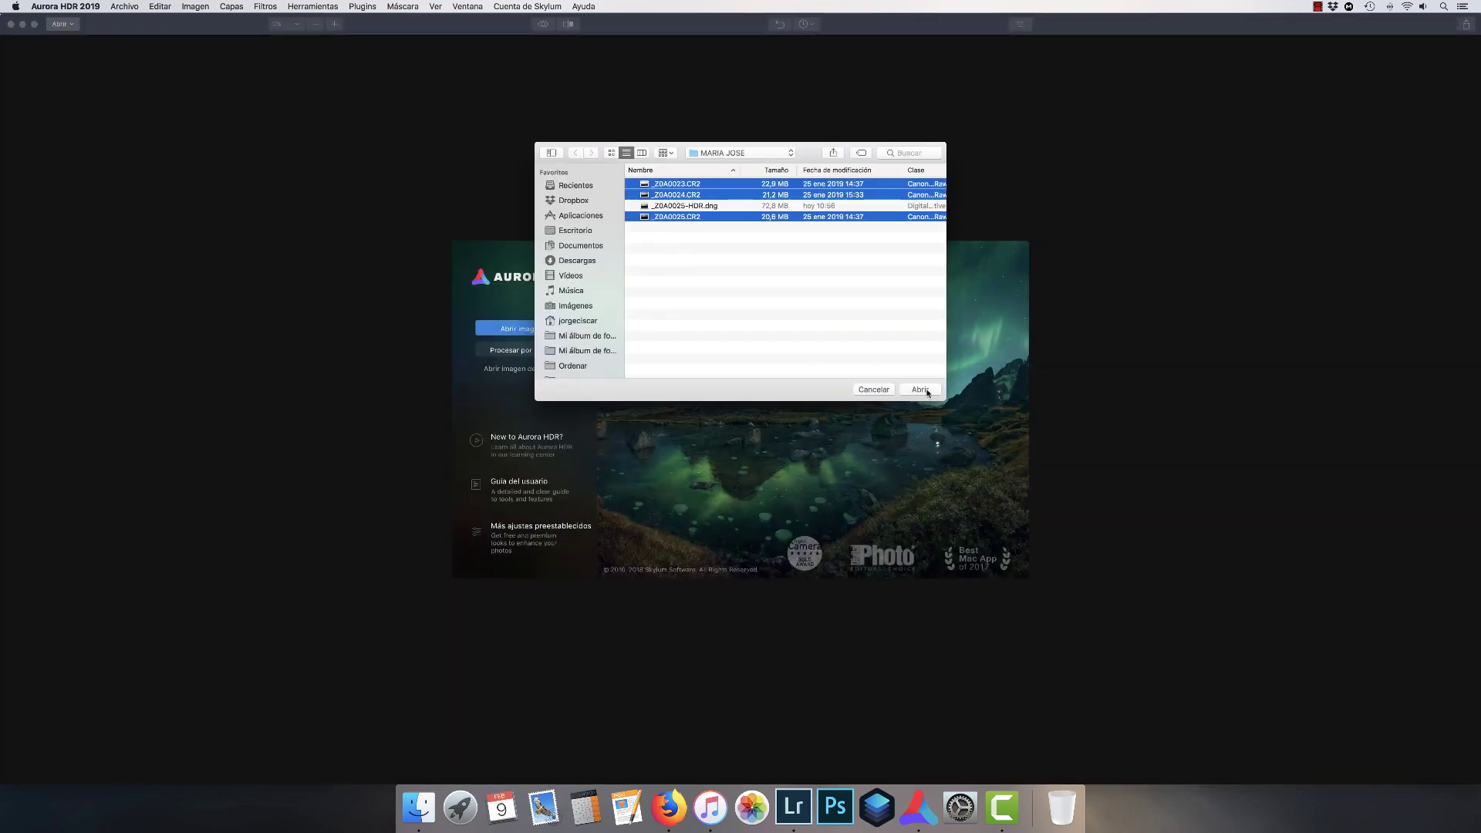
pyautogui.click(922, 390)
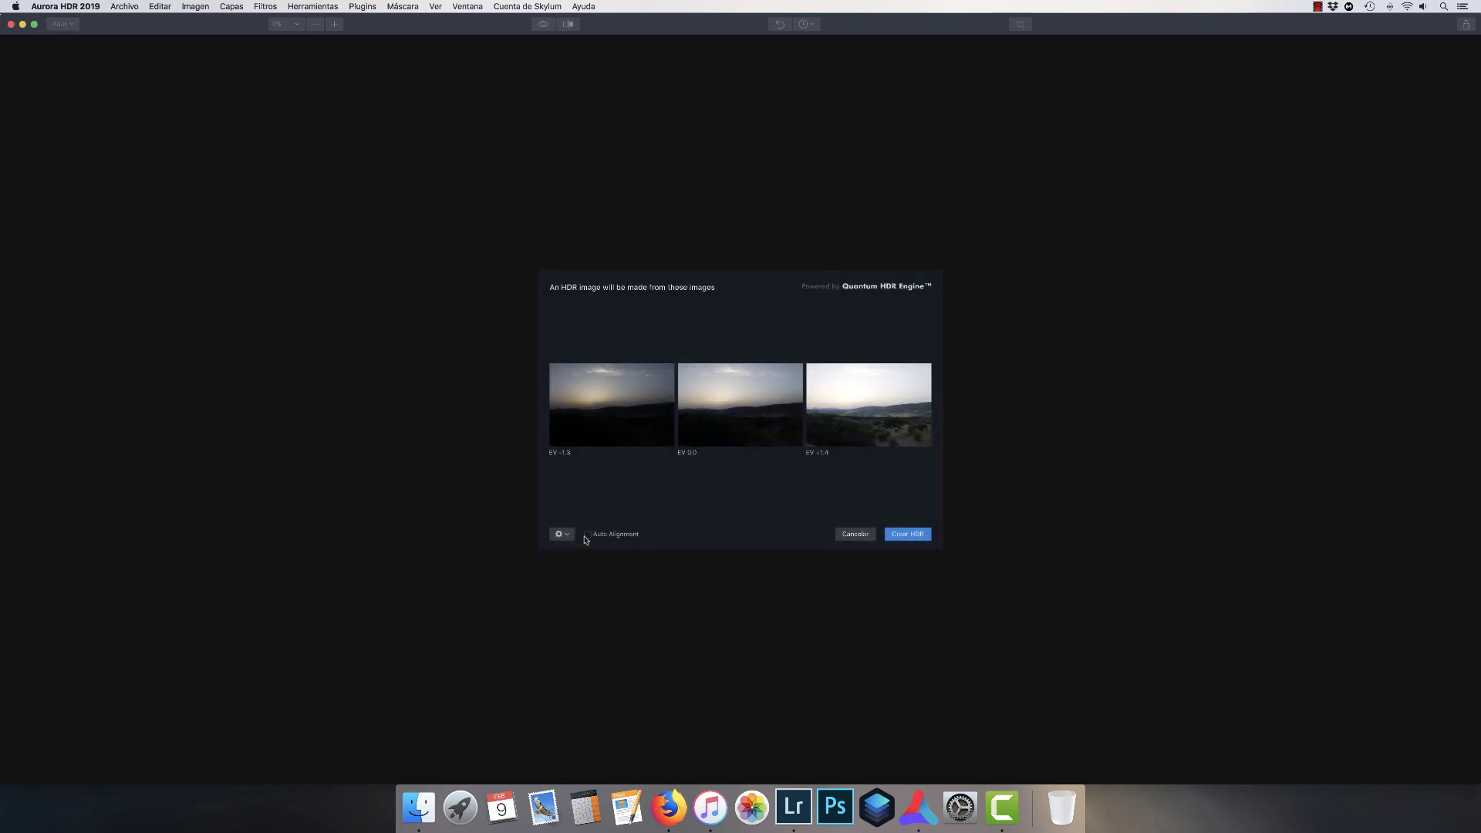
# Create the HDR from the three exposures with auto alignment, ghost reduction and chromatic aberration reduction enabled.
pyautogui.click(588, 535)
pyautogui.click(569, 536)
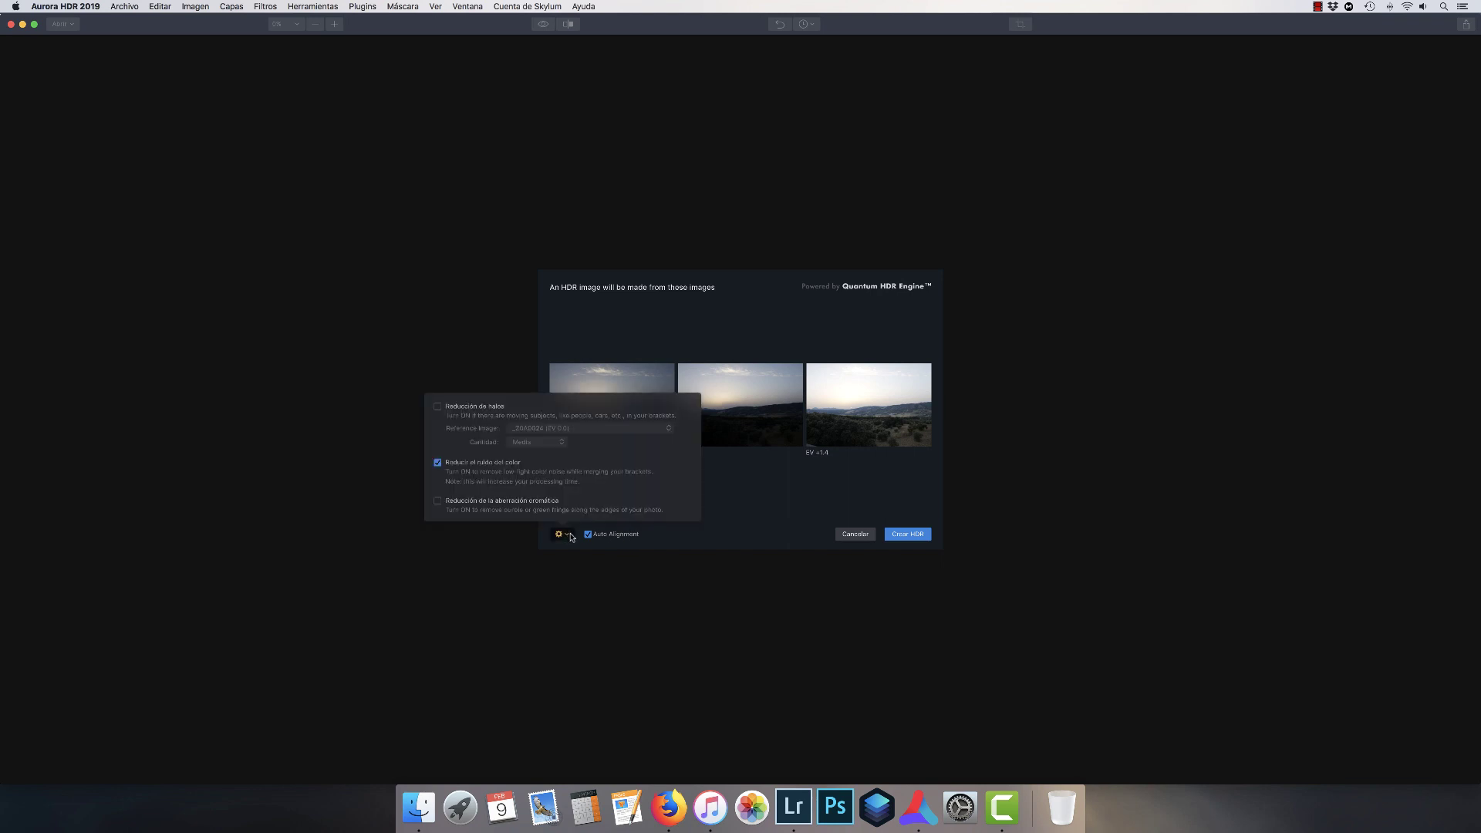
pyautogui.click(476, 407)
pyautogui.click(506, 503)
pyautogui.click(784, 489)
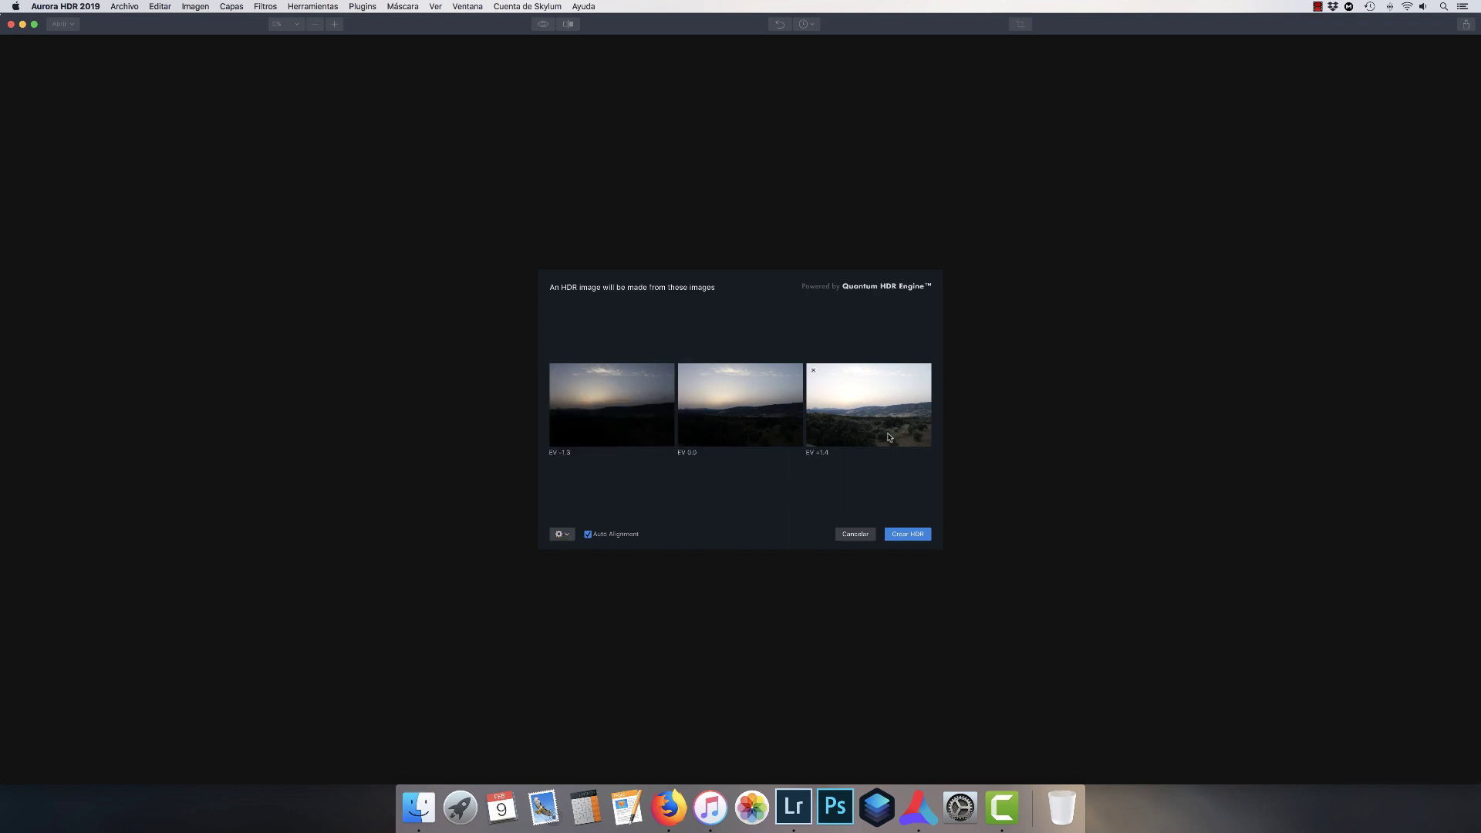
pyautogui.click(919, 535)
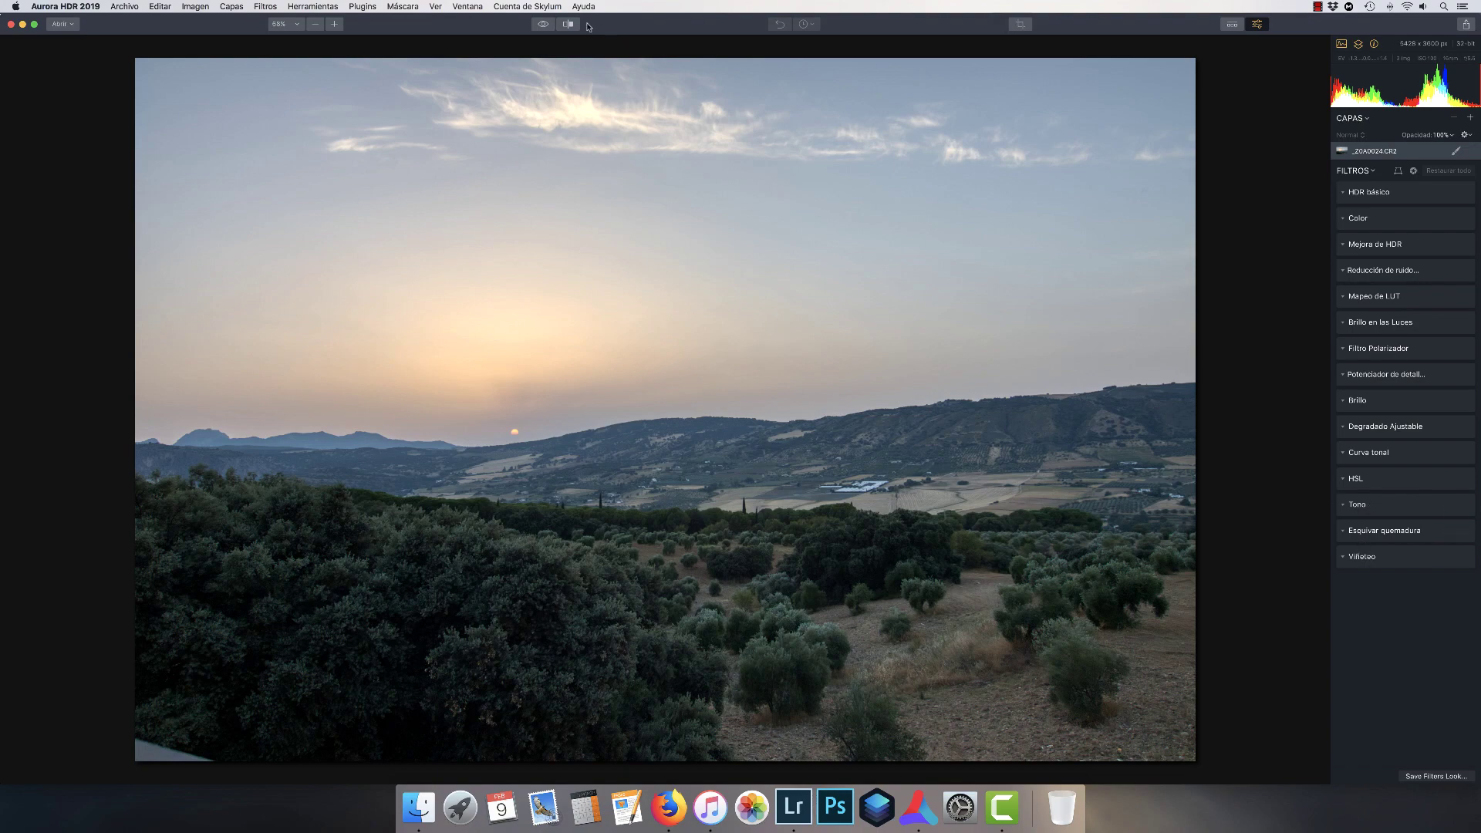
# Compare the new HDR with its original preview by switching between the before and after views.
pyautogui.click(542, 25)
pyautogui.click(542, 24)
pyautogui.click(542, 25)
pyautogui.click(542, 24)
# Lower the exposure to about -0.9 and slightly reduce the highlights in the basic HDR filter.
pyautogui.click(1384, 192)
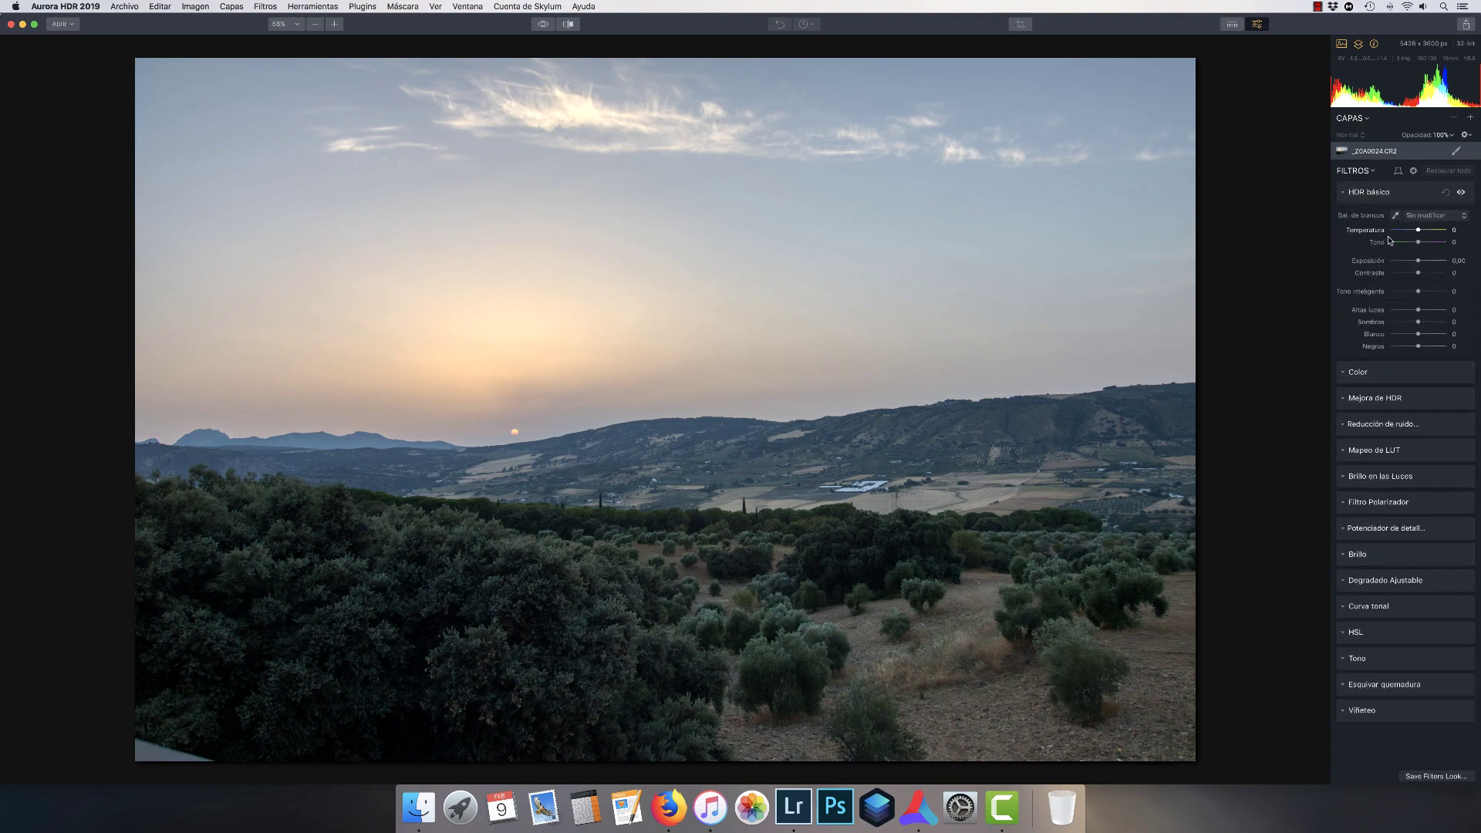
pyautogui.moveTo(1417, 260); pyautogui.dragTo(1412, 262)
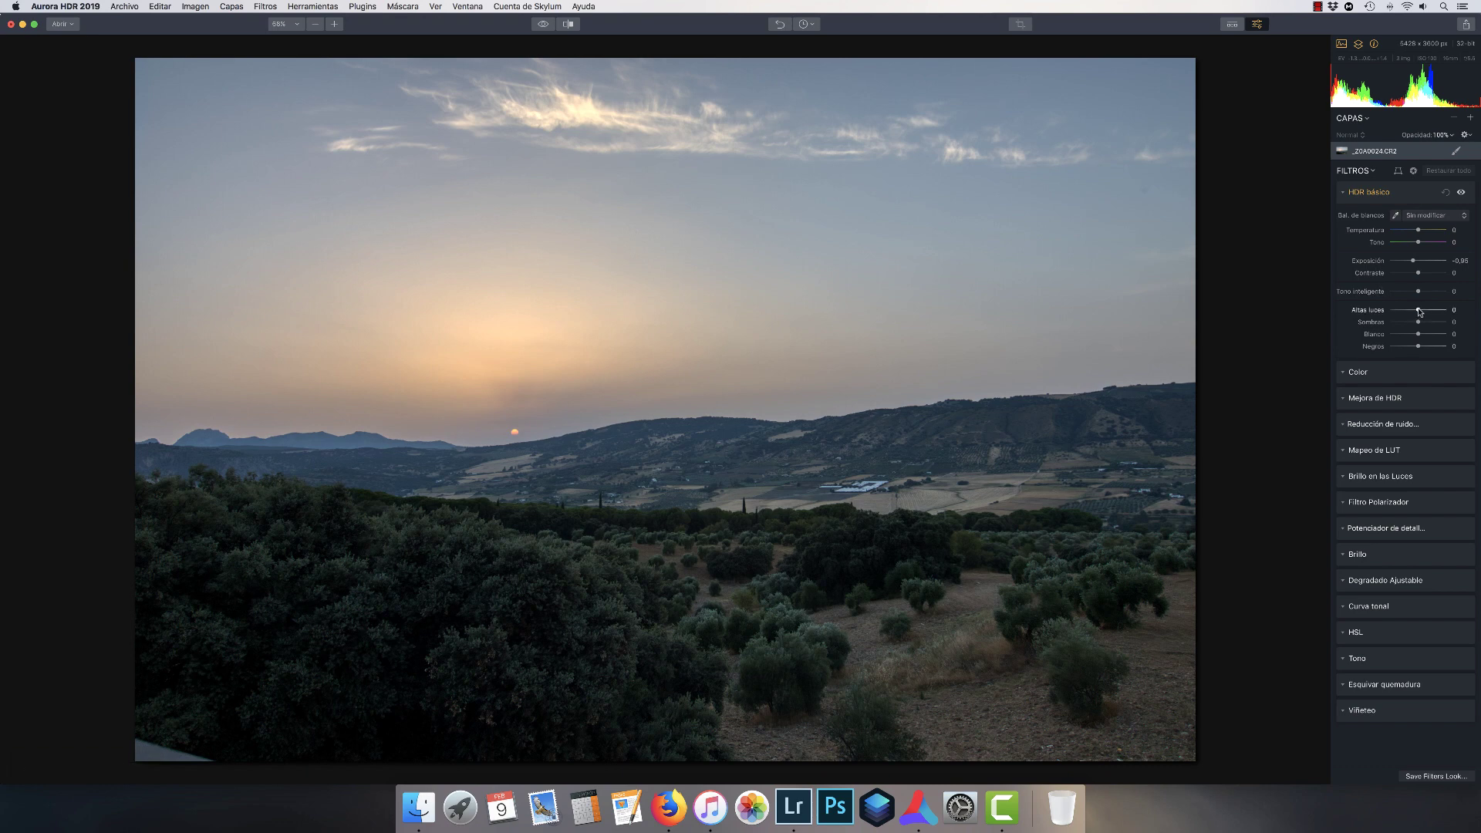
pyautogui.moveTo(1418, 310); pyautogui.dragTo(1414, 310)
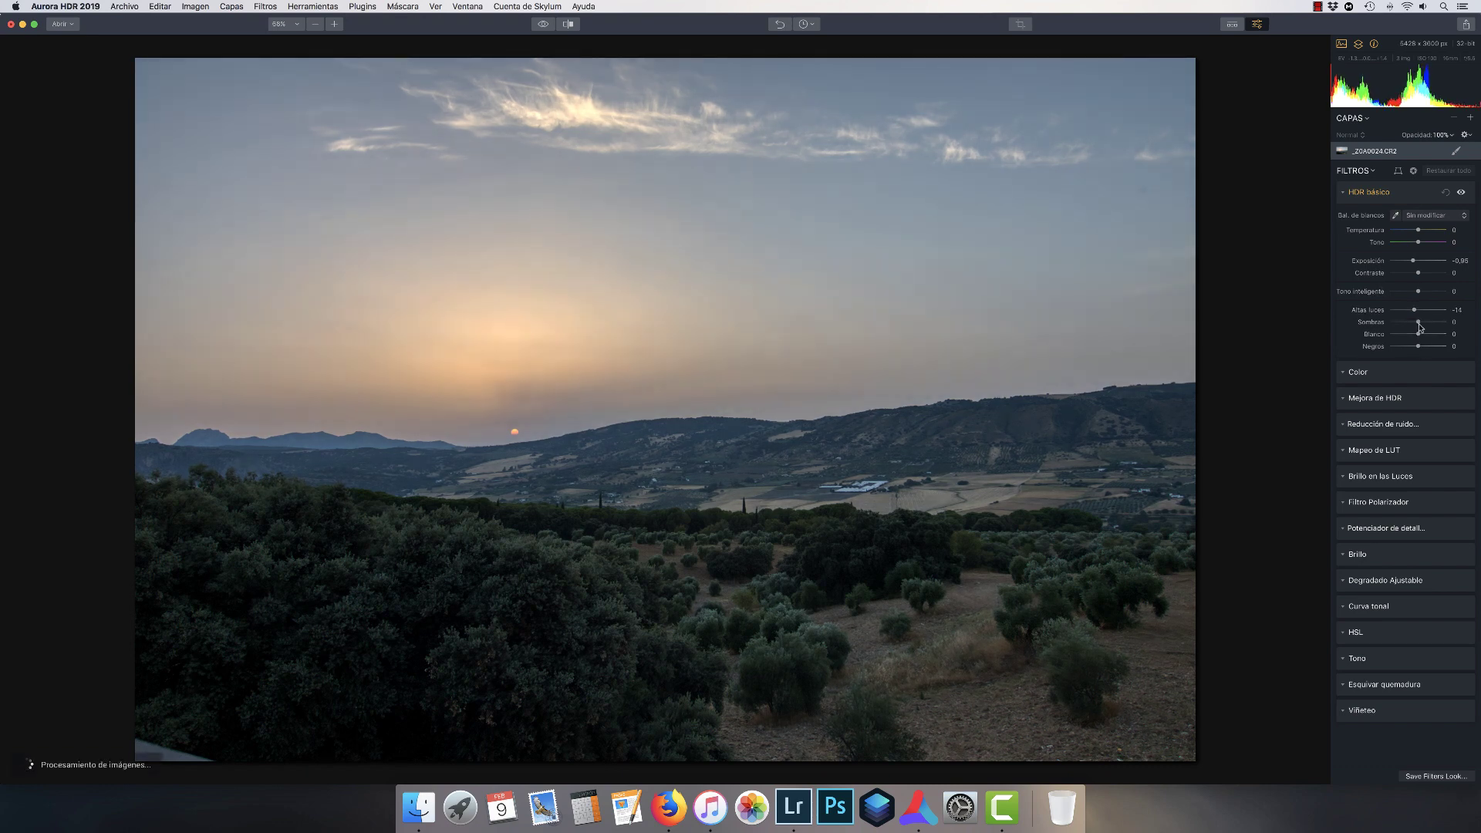
# Try a slight HDR Smart Structure increase in the HDR enhance filter and return it to 0.
pyautogui.click(1375, 398)
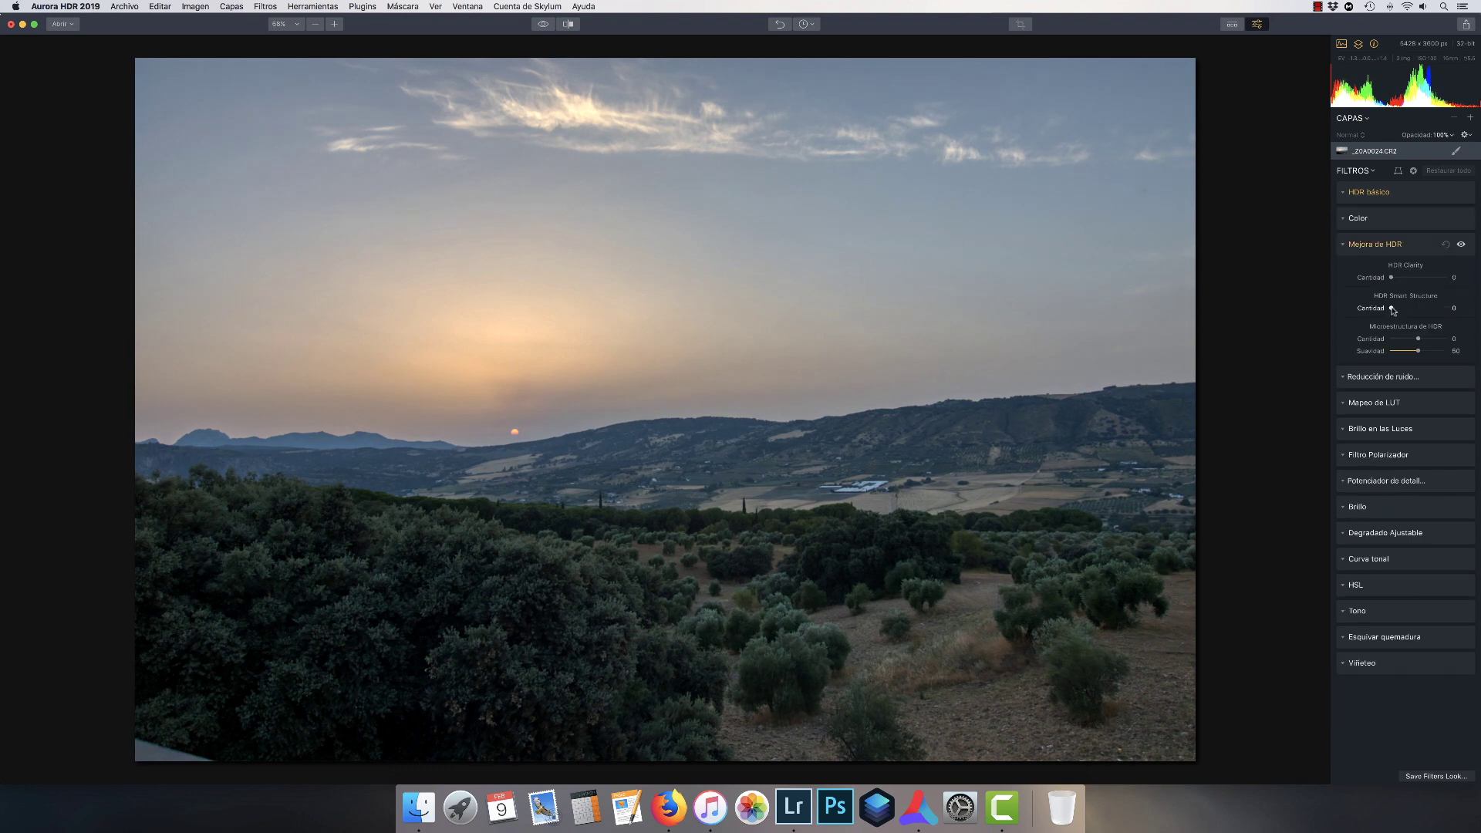
pyautogui.moveTo(1393, 310); pyautogui.dragTo(1395, 310)
pyautogui.moveTo(1395, 310); pyautogui.dragTo(1373, 312)
# Set the amount of the Brillo en las Luces filter to 27 and compare the edit with the original preview.
pyautogui.click(1349, 435)
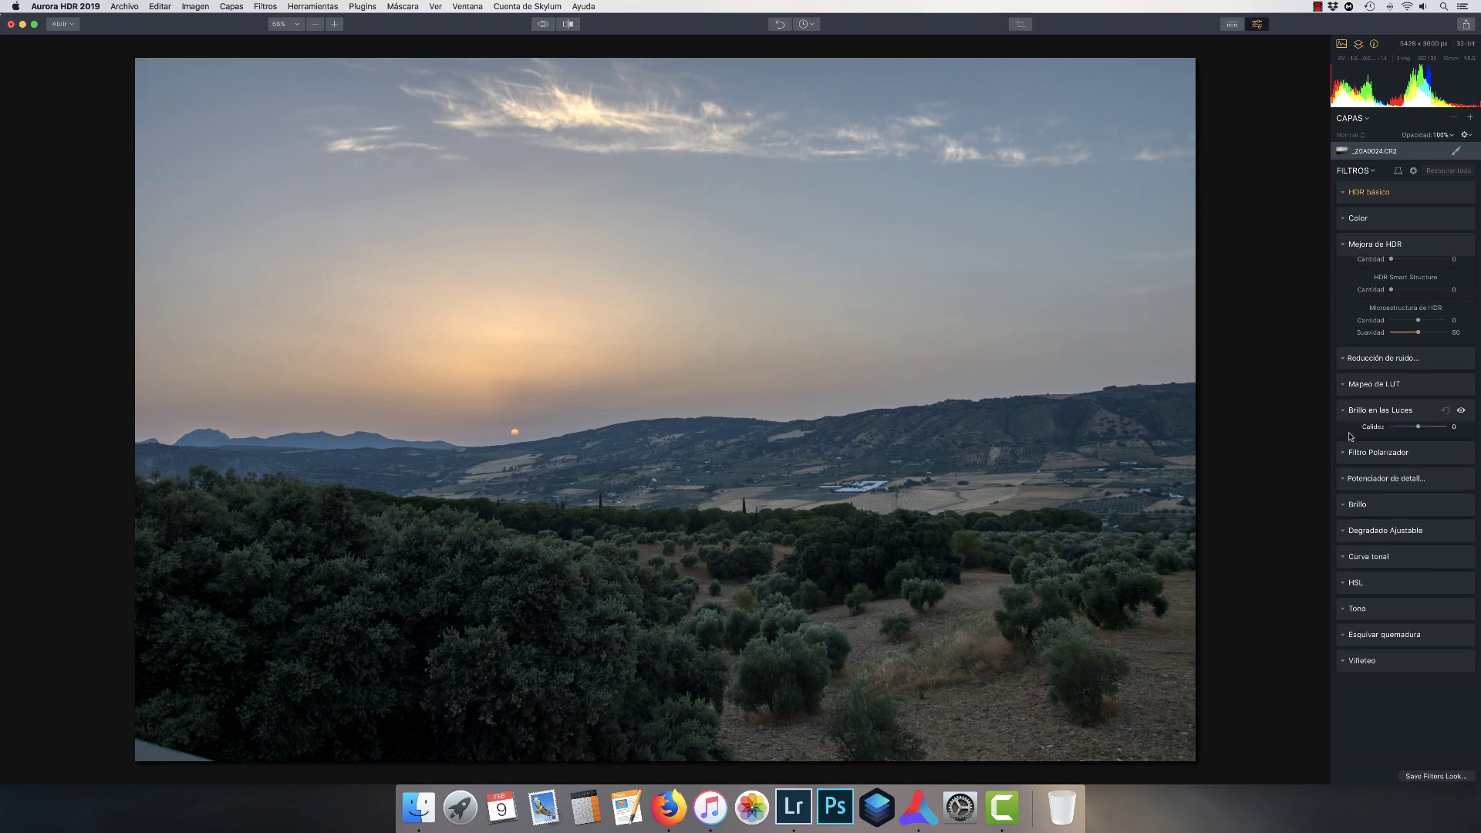
pyautogui.moveTo(1391, 343); pyautogui.dragTo(1406, 343)
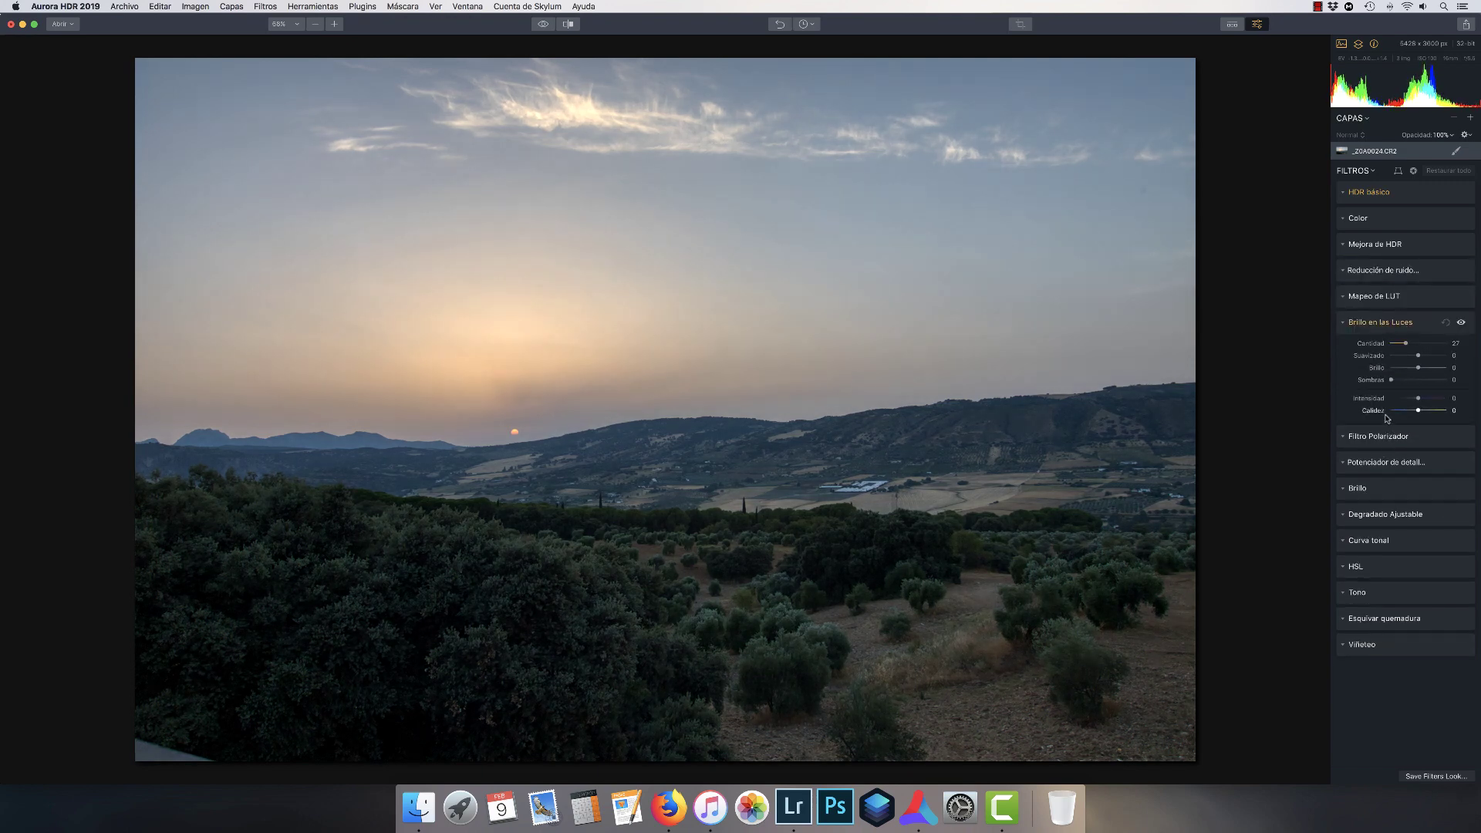
pyautogui.click(545, 24)
pyautogui.click(544, 25)
pyautogui.click(544, 25)
# Switch to Lightroom and open the dark lake exposure from the two-photo Desktop folder in the Develop module.
pyautogui.click(11, 24)
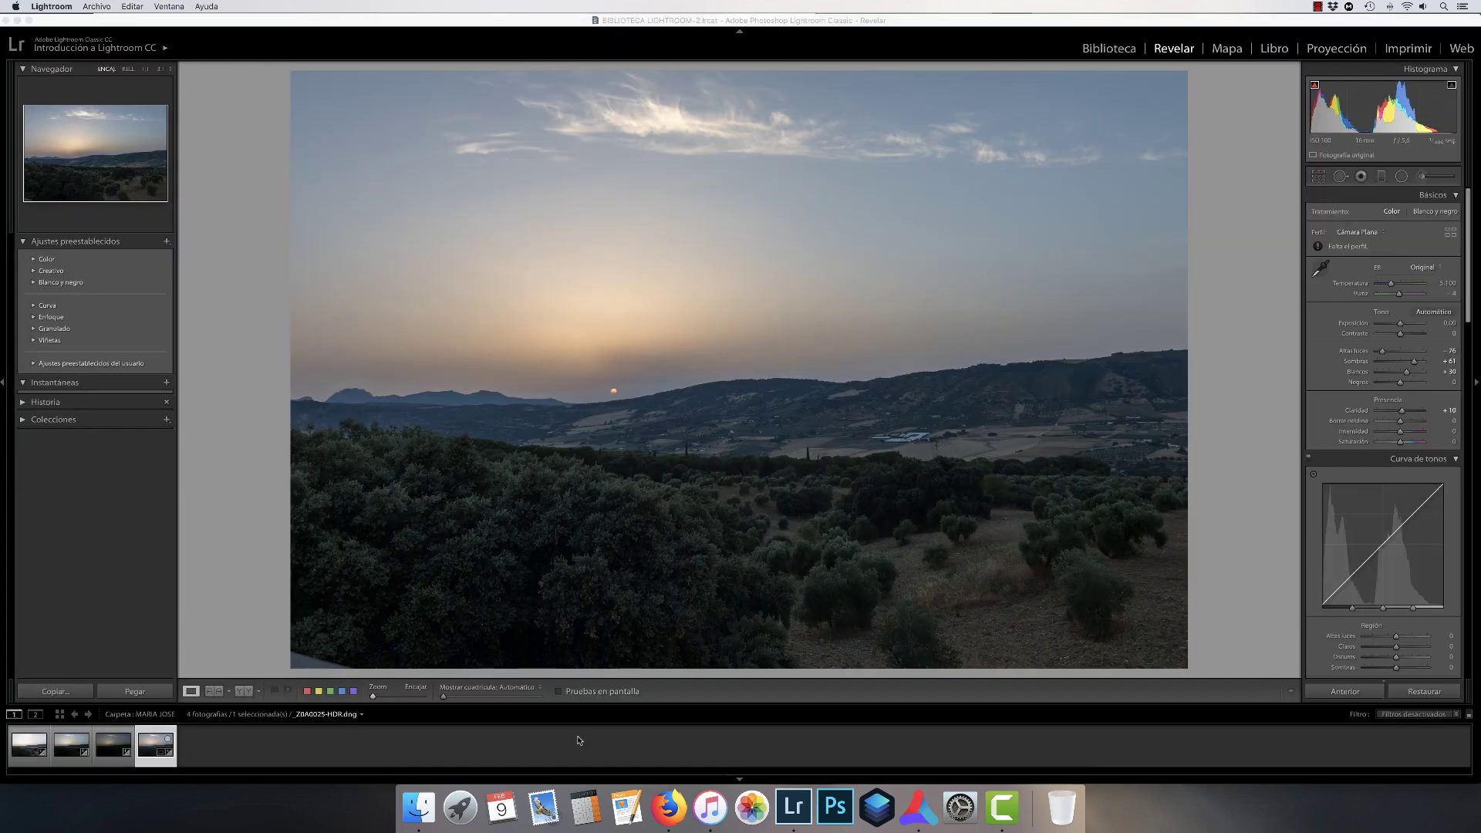
pyautogui.click(1109, 49)
pyautogui.click(96, 379)
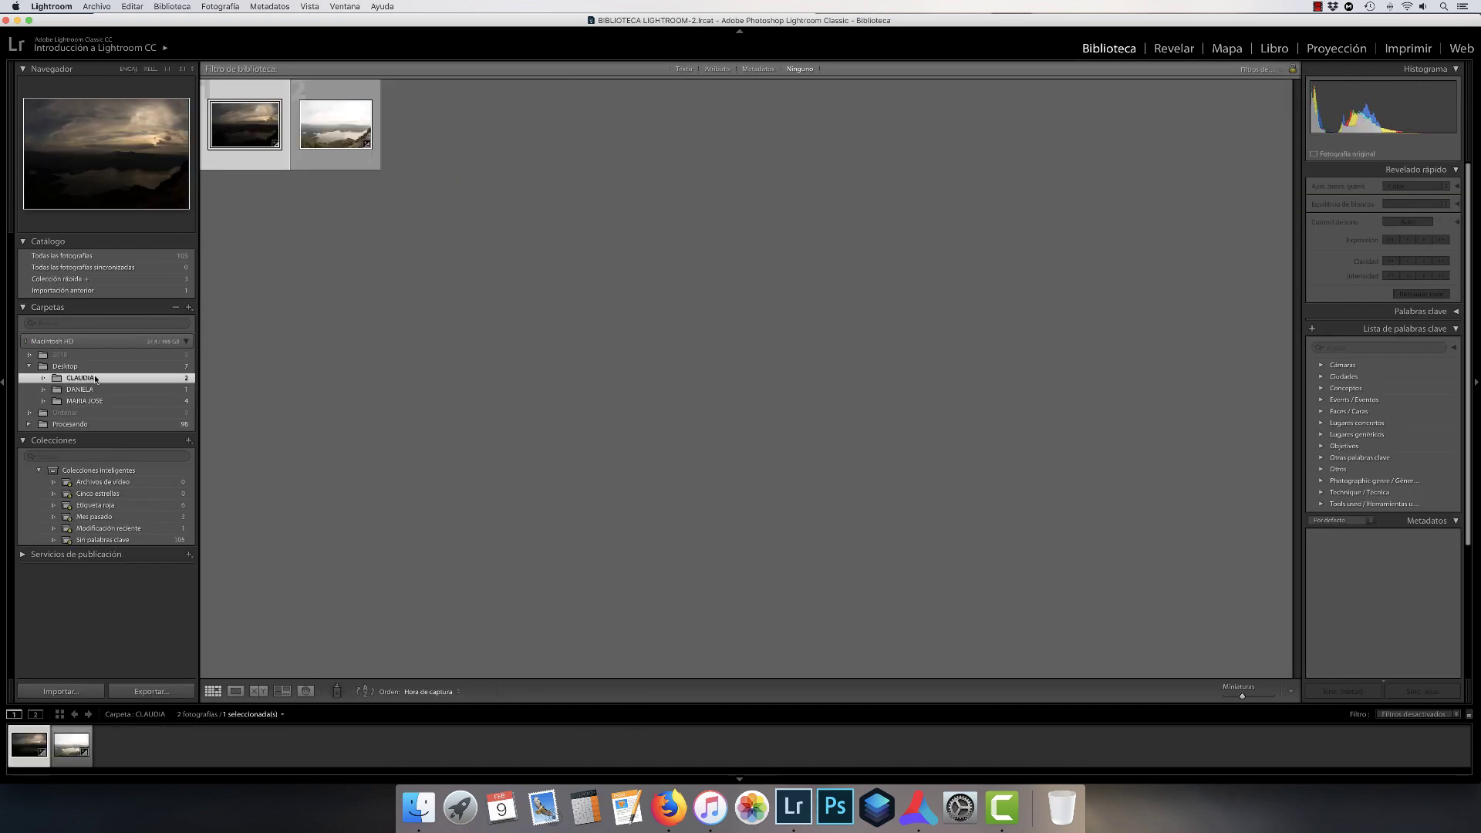
pyautogui.click(1173, 49)
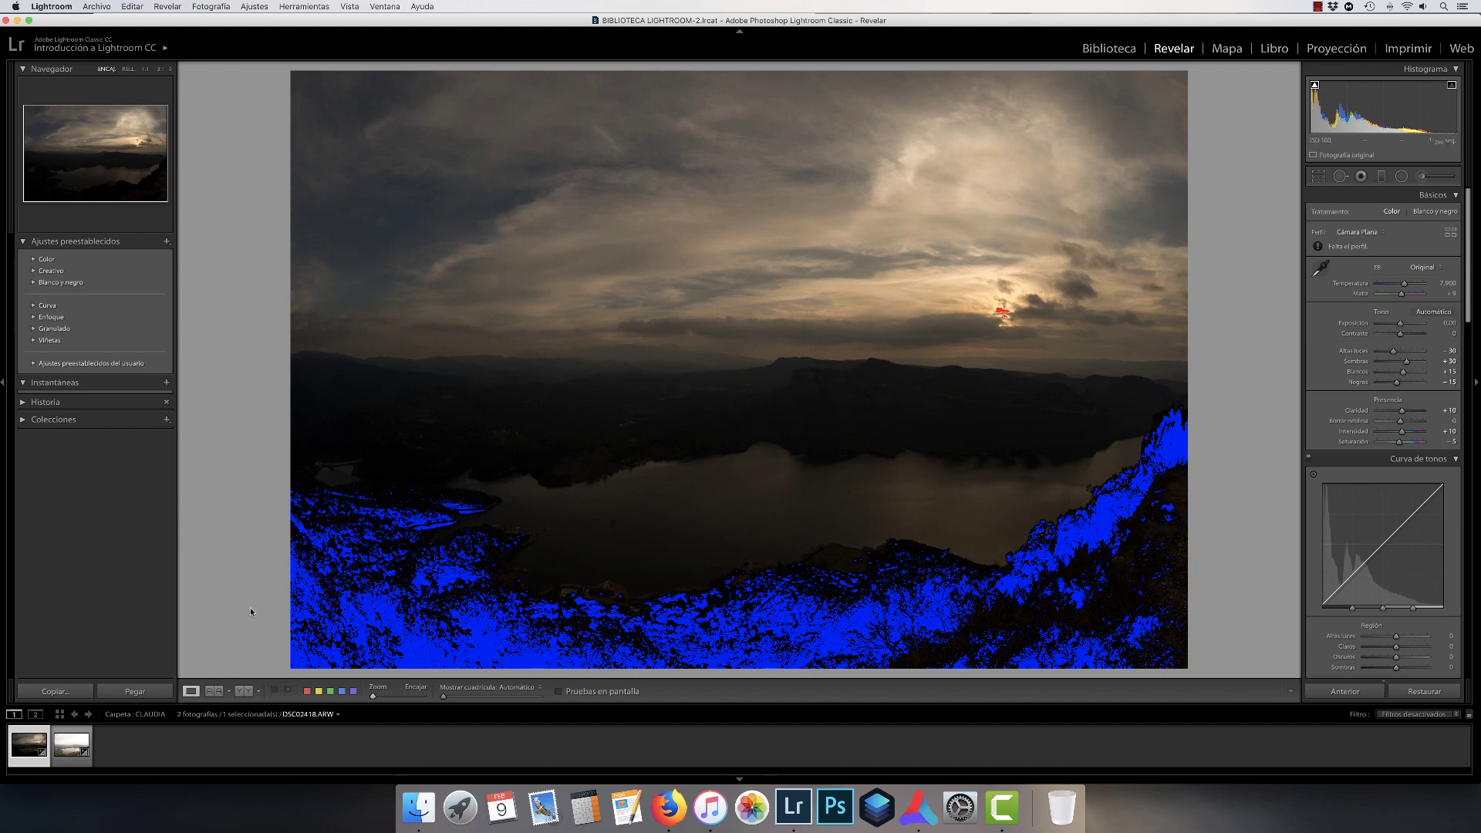
# View the bright lake exposure, select both ARW exposures, and open them as layers in Photoshop.
pyautogui.click(71, 740)
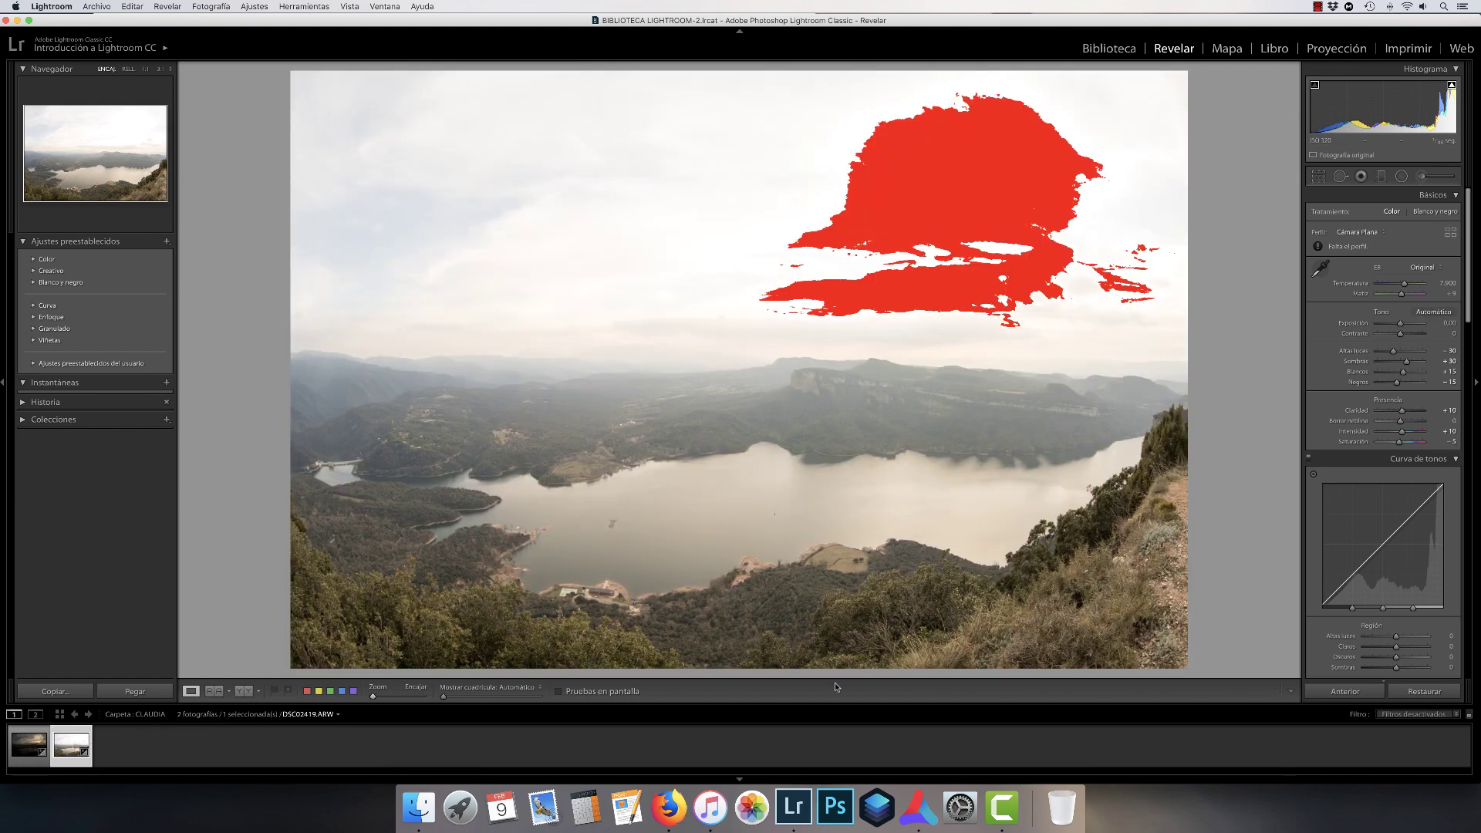
pyautogui.click(27, 750)
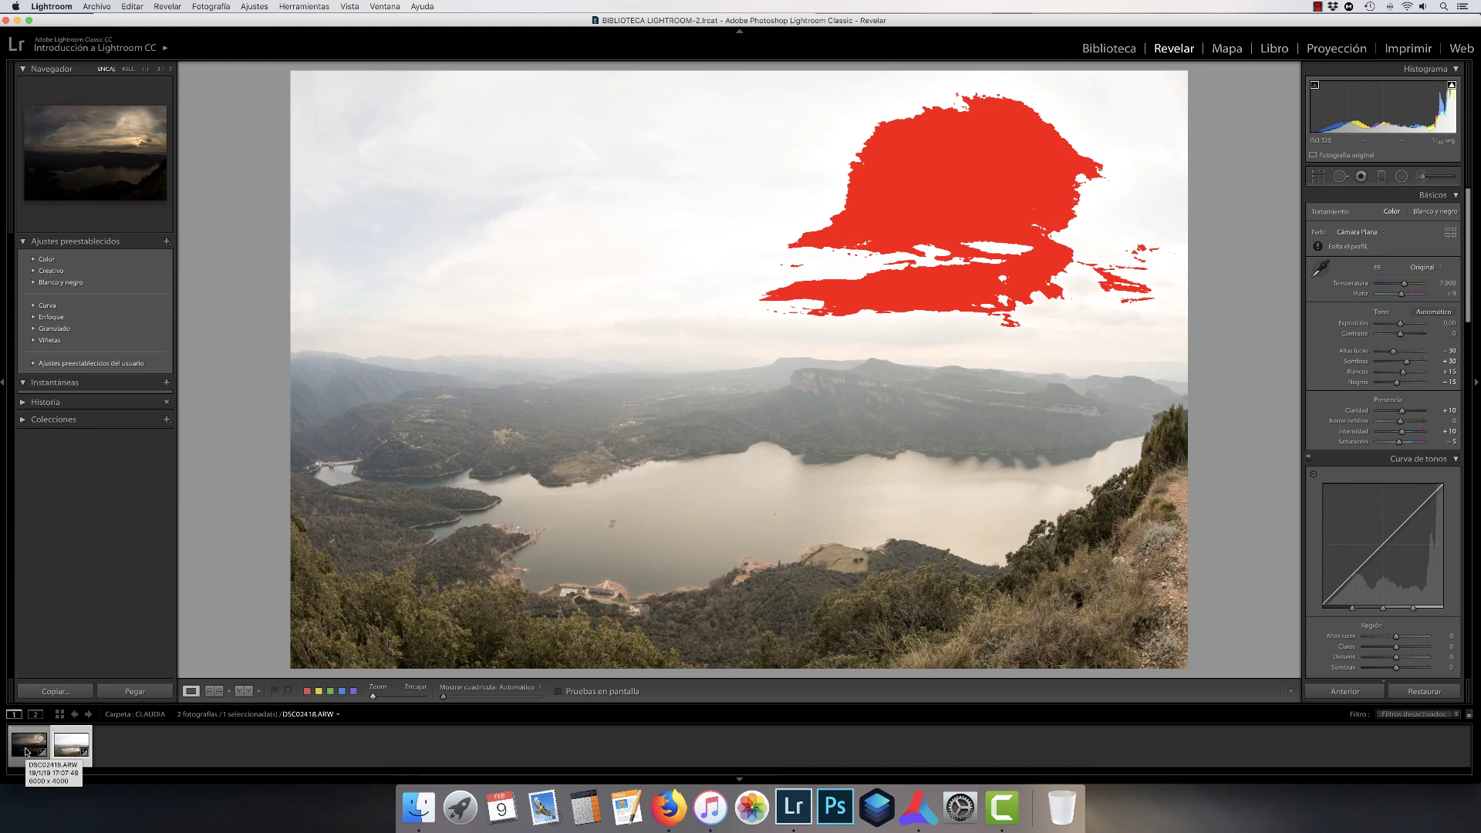
pyautogui.press('shift')
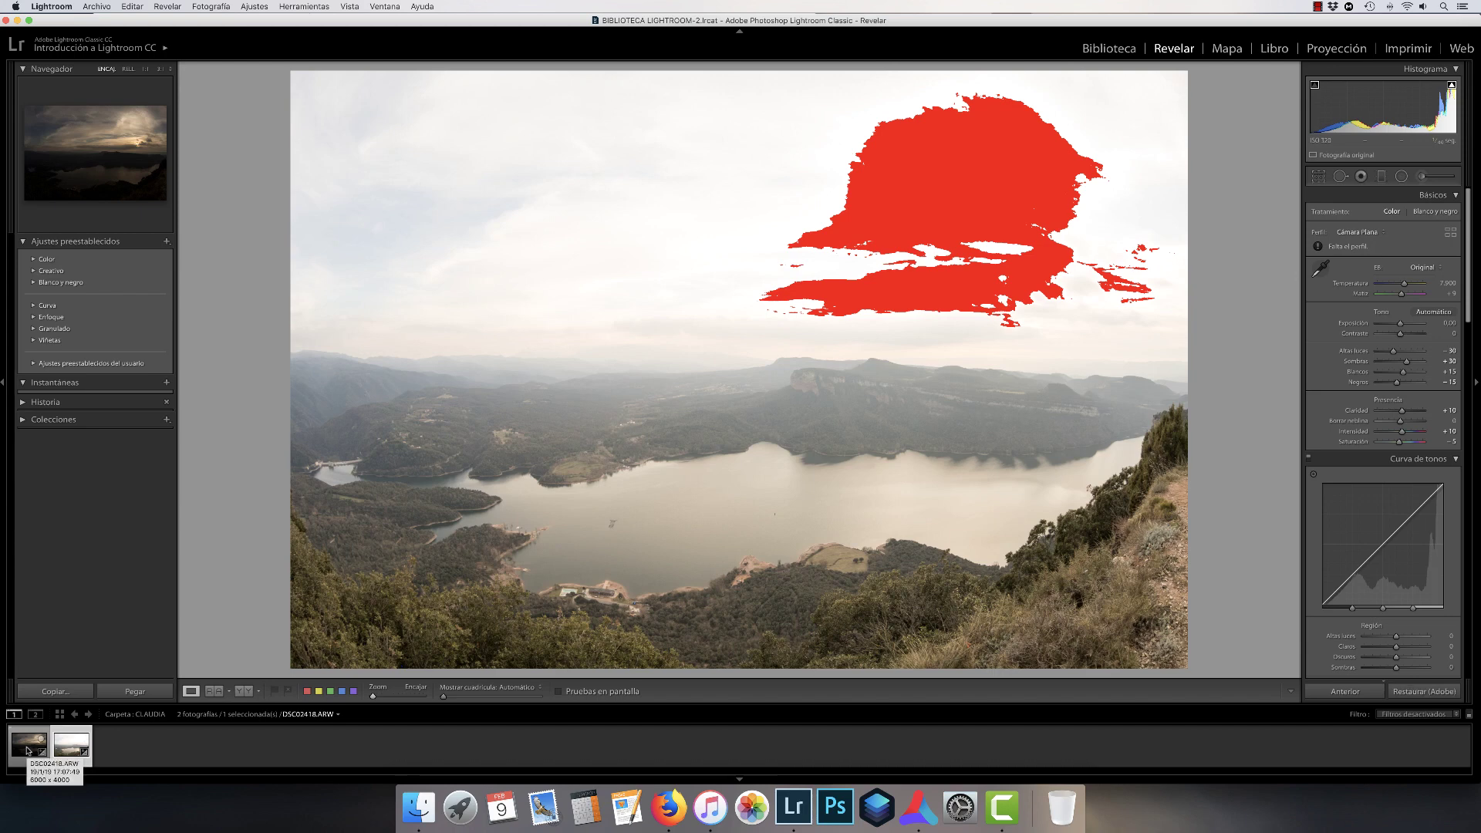
pyautogui.press('super+a')
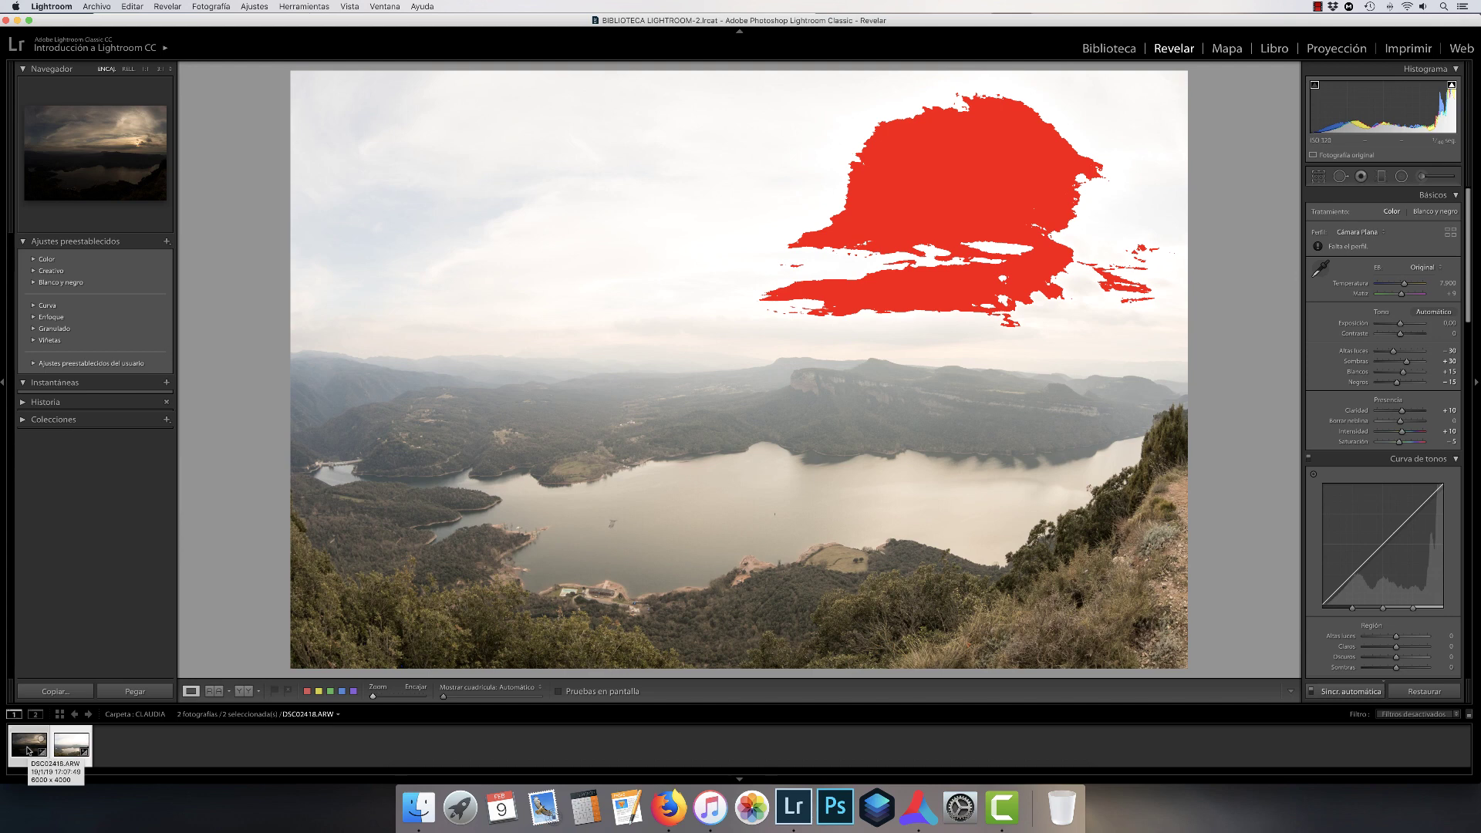
pyautogui.rightClick(28, 748)
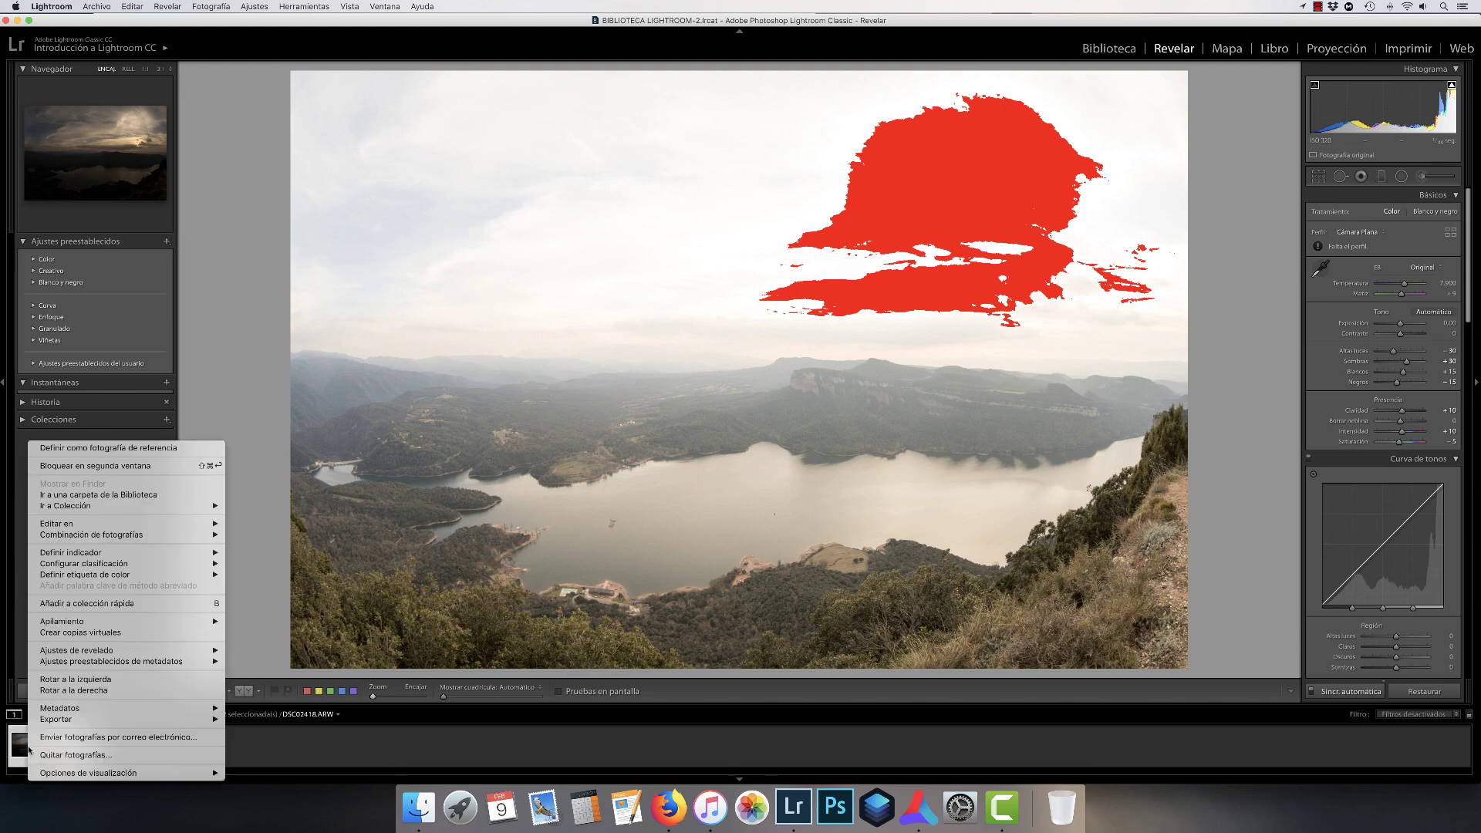
pyautogui.moveTo(205, 524)
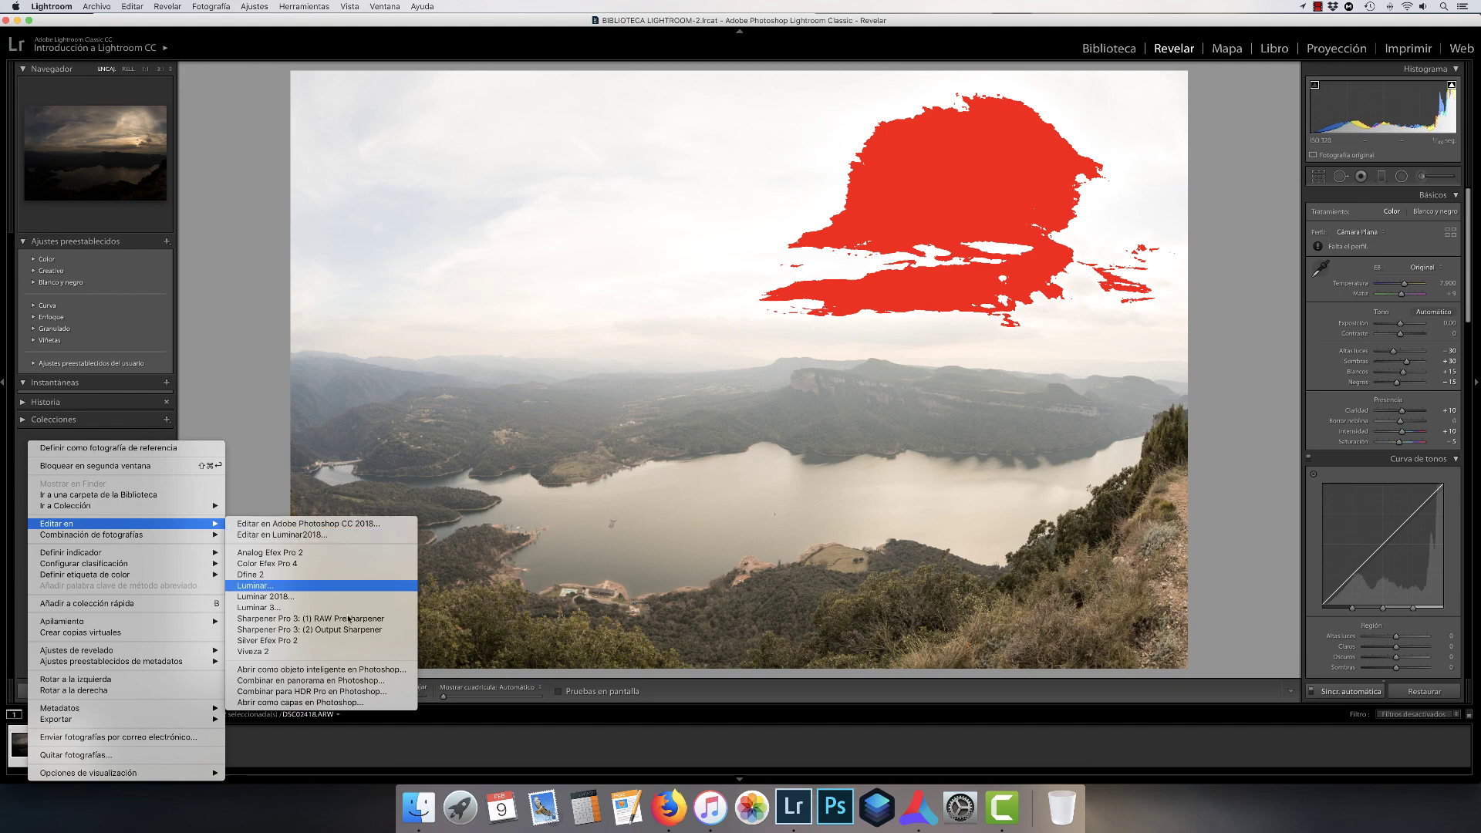
pyautogui.click(373, 703)
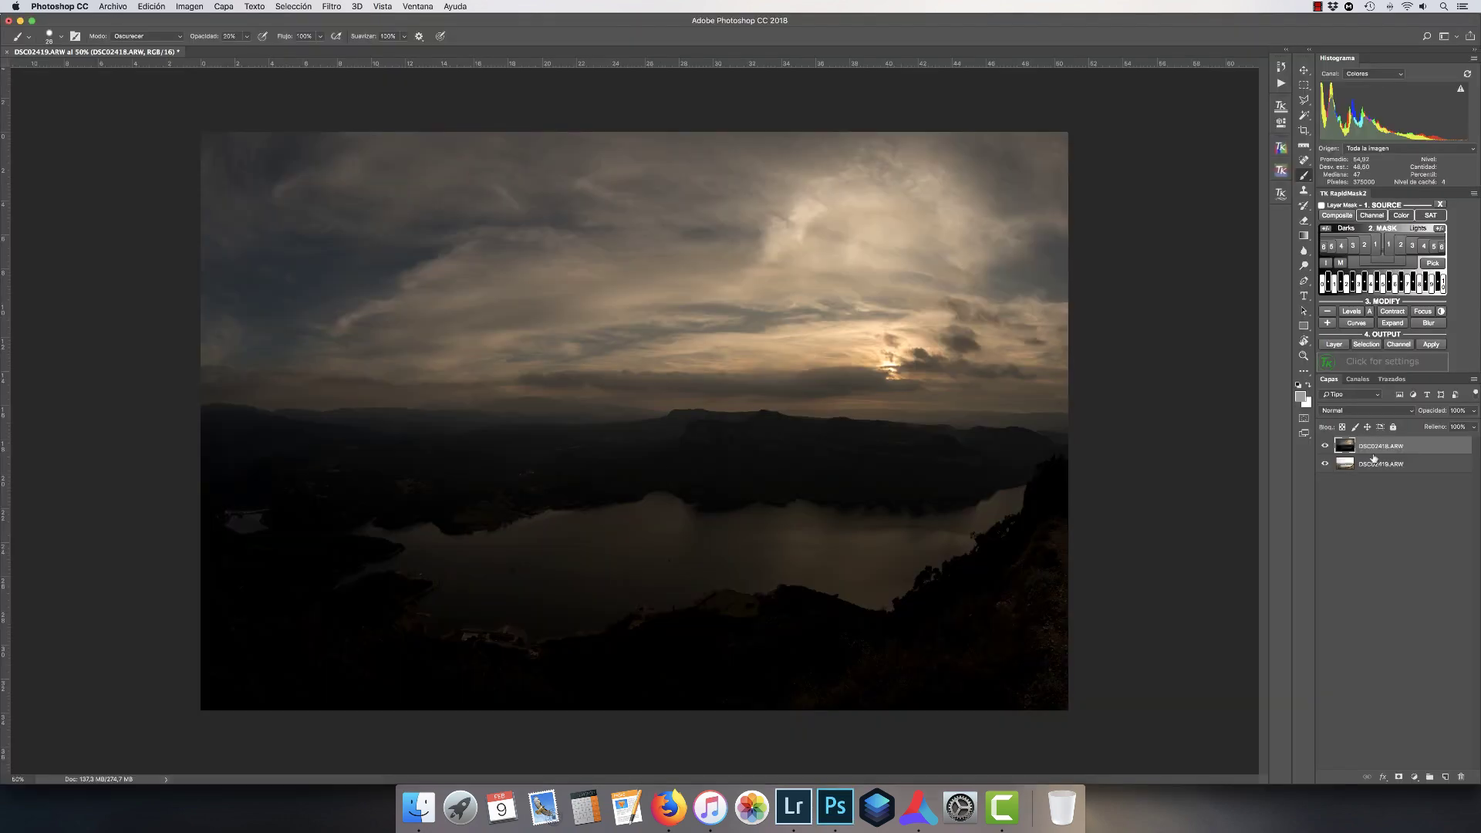
# Compare the dark and bright layers, and auto-align both with the Automatic projection.
pyautogui.click(1325, 447)
pyautogui.click(1325, 447)
pyautogui.keyDown('shift'); pyautogui.click(1391, 464); pyautogui.keyUp('shift')
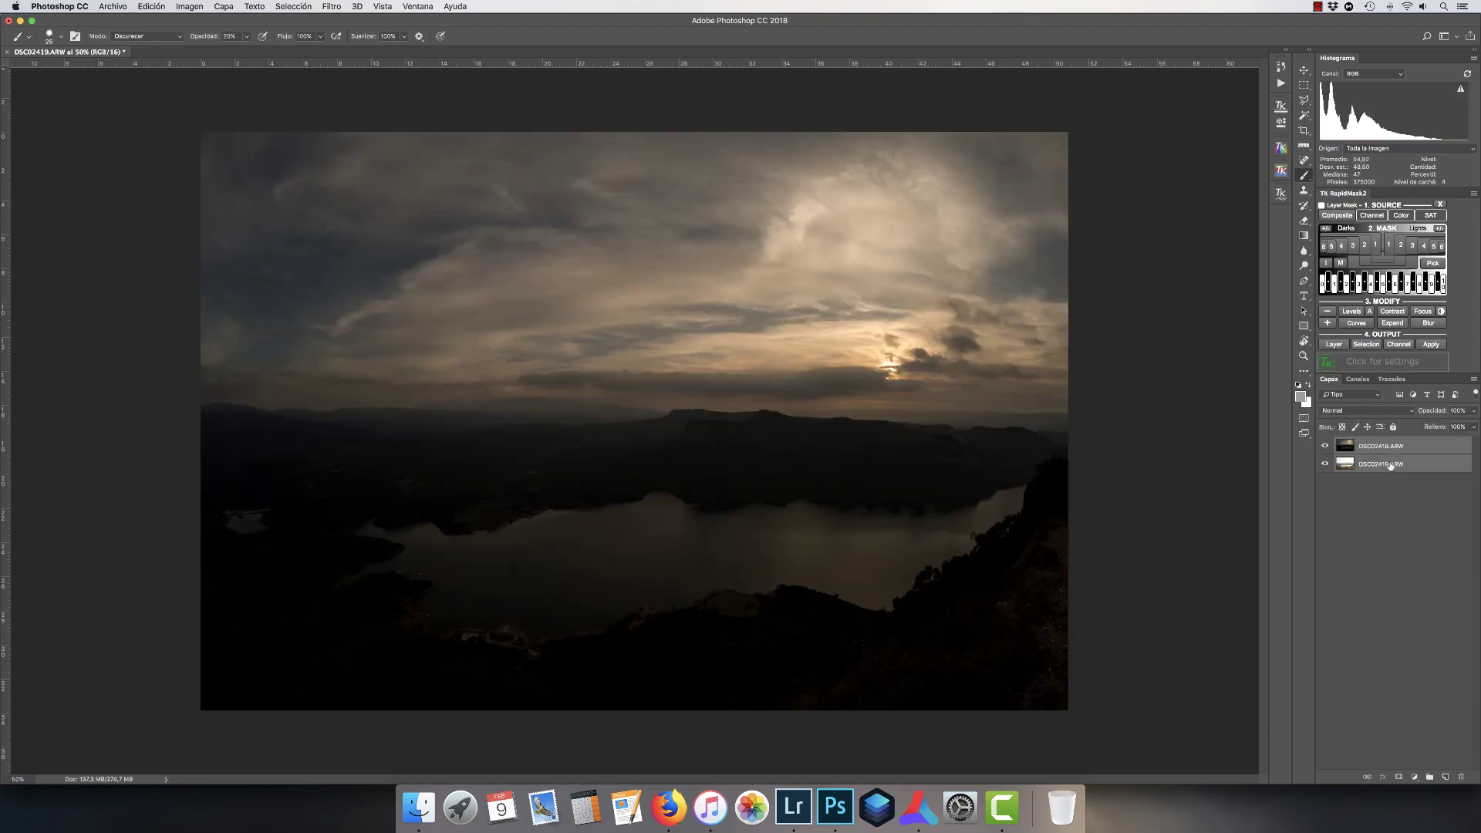
pyautogui.click(151, 7)
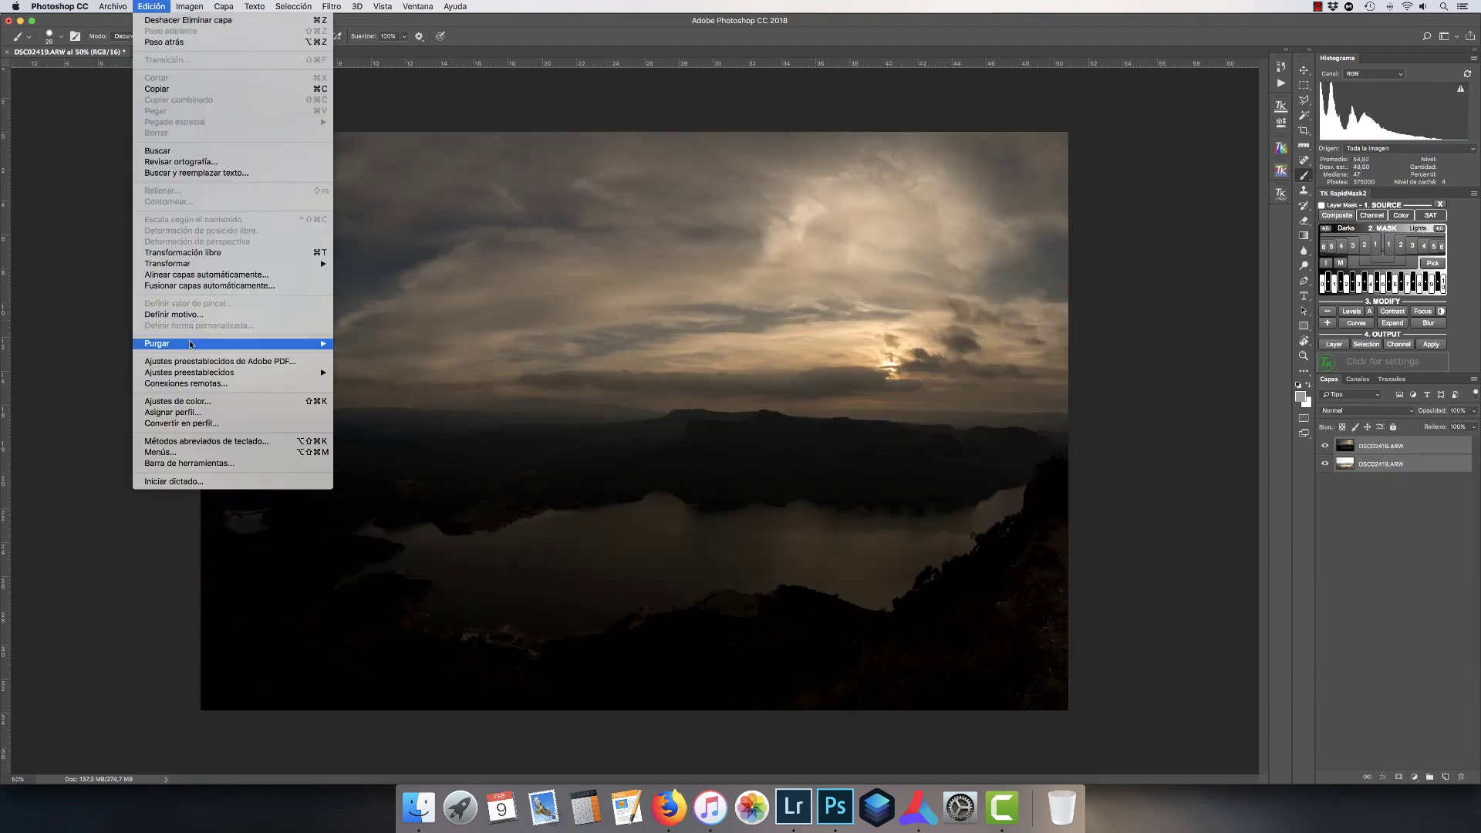
pyautogui.click(199, 276)
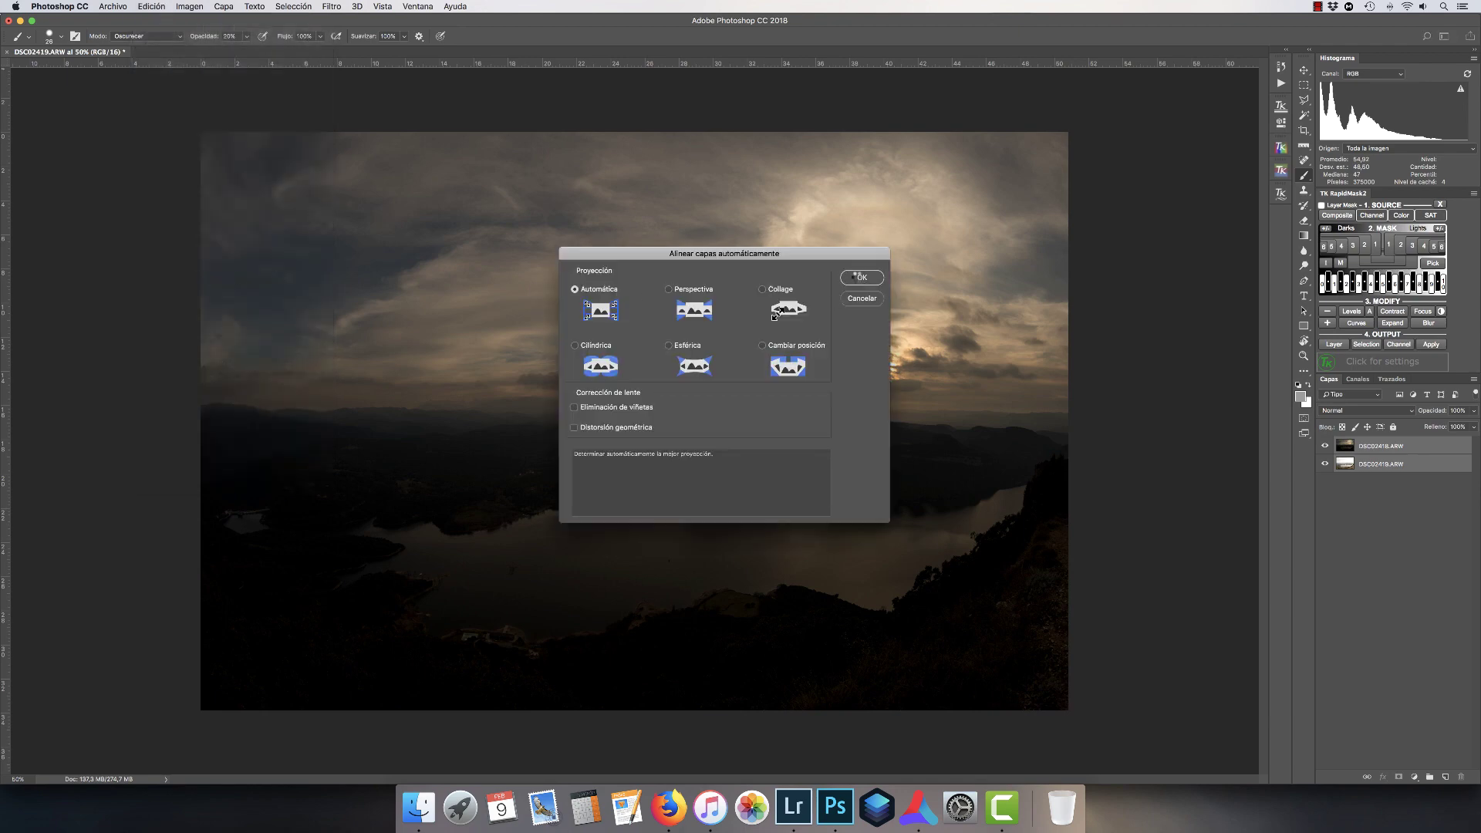
pyautogui.click(860, 278)
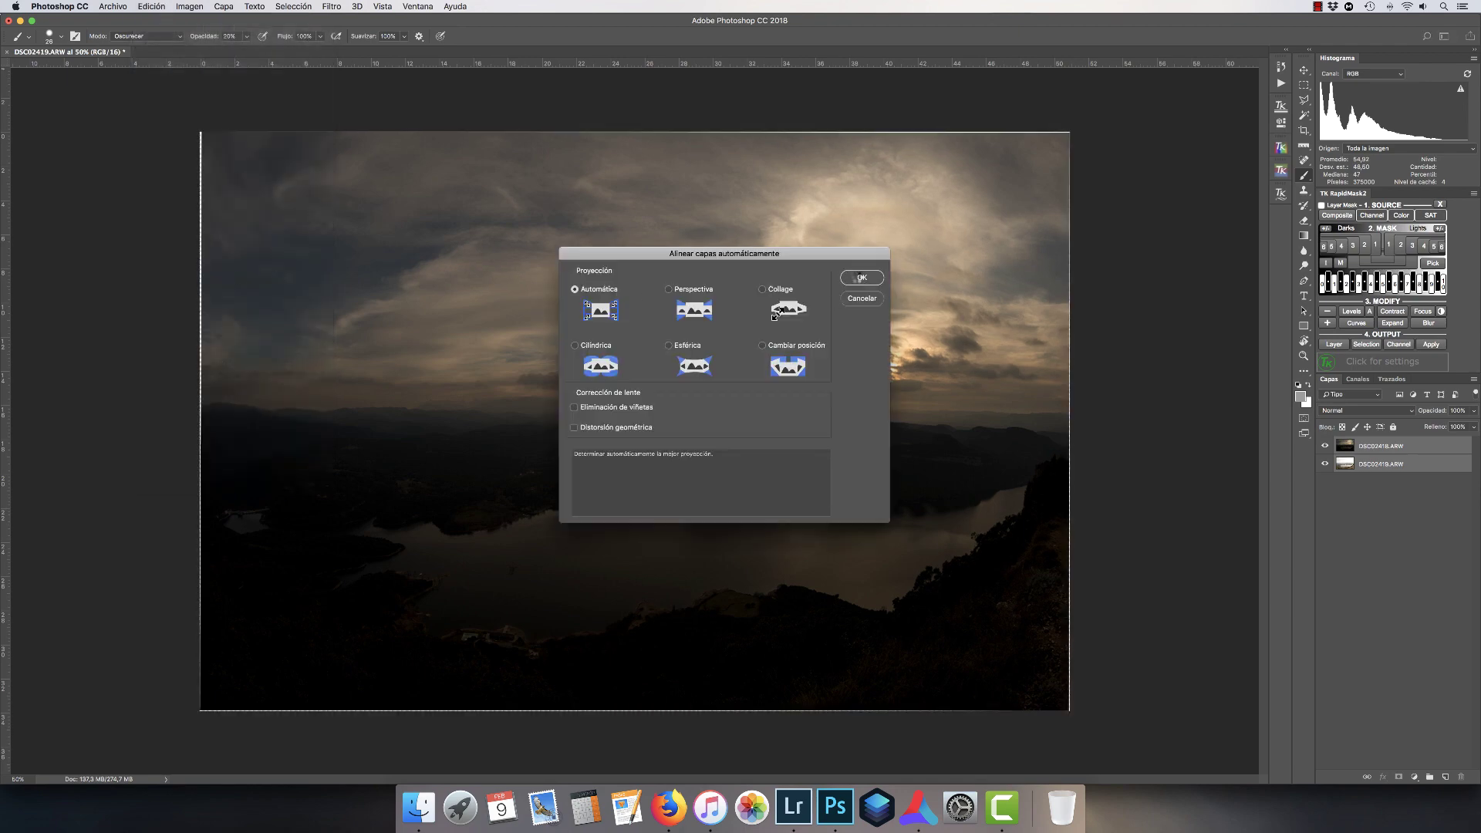
# Check the alignment by hiding and showing the dark exposure's layer.
pyautogui.click(1324, 447)
pyautogui.click(1324, 447)
pyautogui.click(1324, 446)
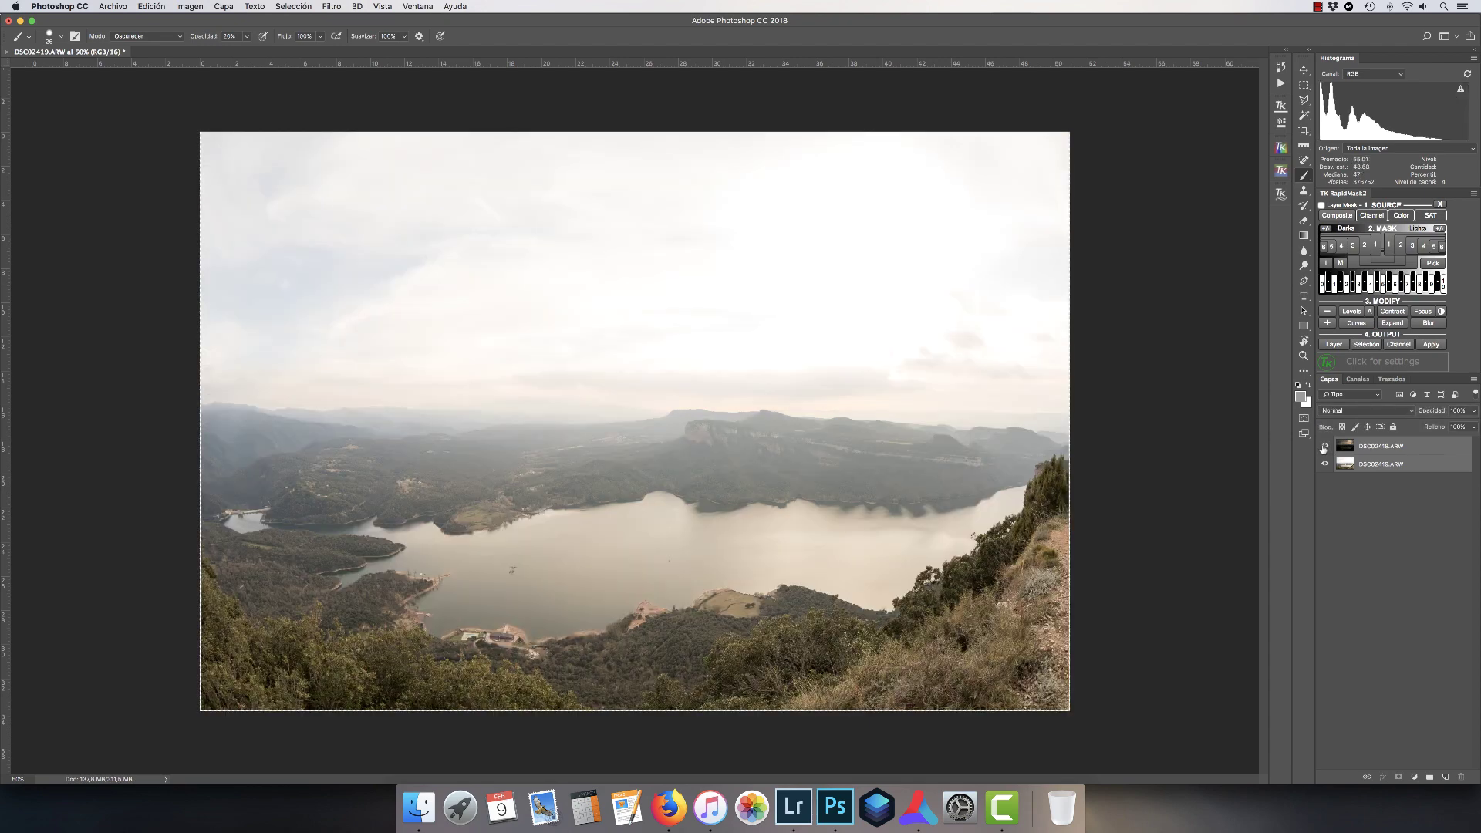
pyautogui.click(1325, 446)
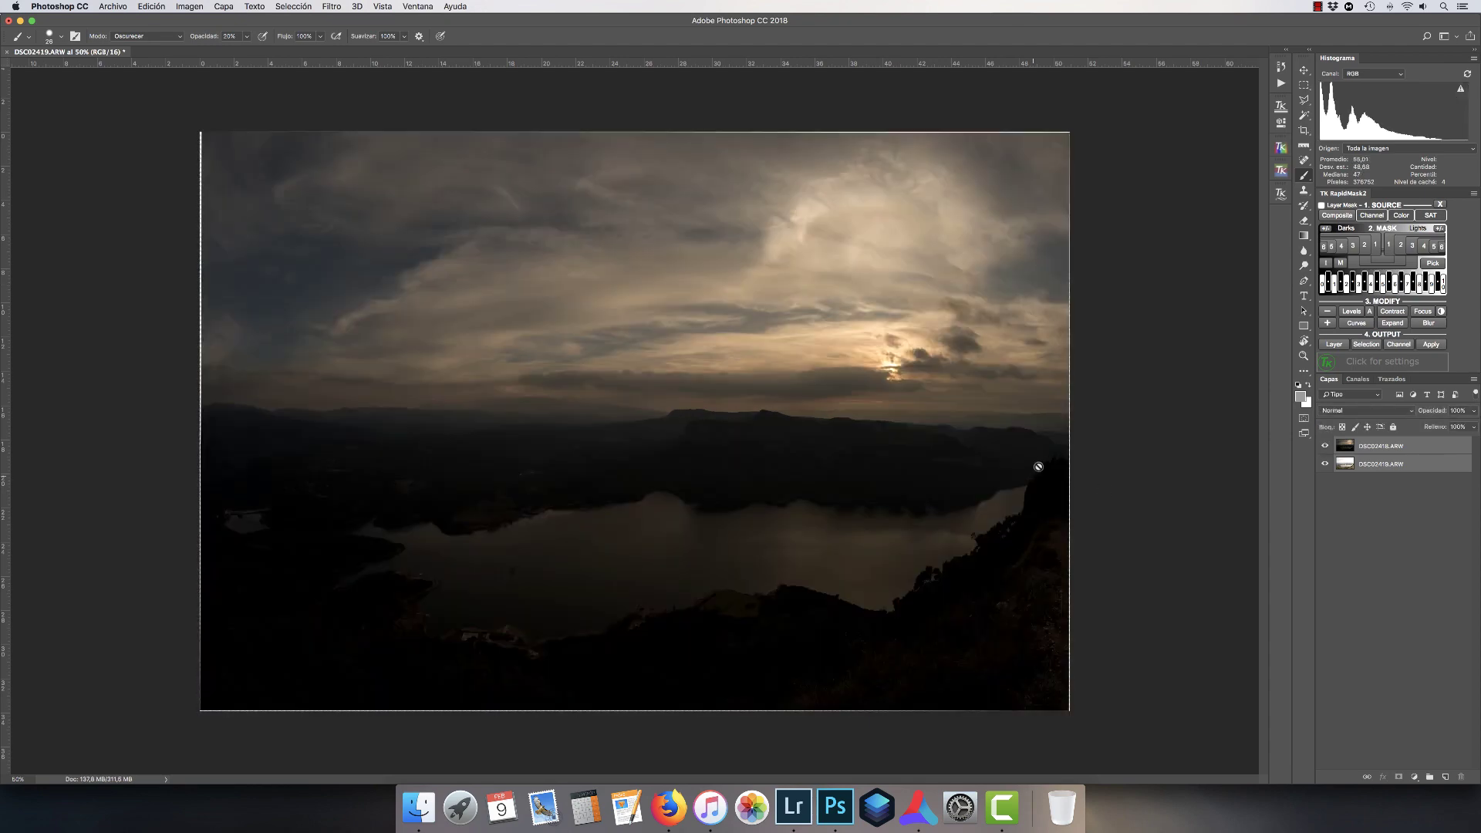
# Add a layer mask to the dark exposure's layer and invert it to black.
pyautogui.click(1385, 454)
pyautogui.click(1398, 777)
pyautogui.press('super+i')
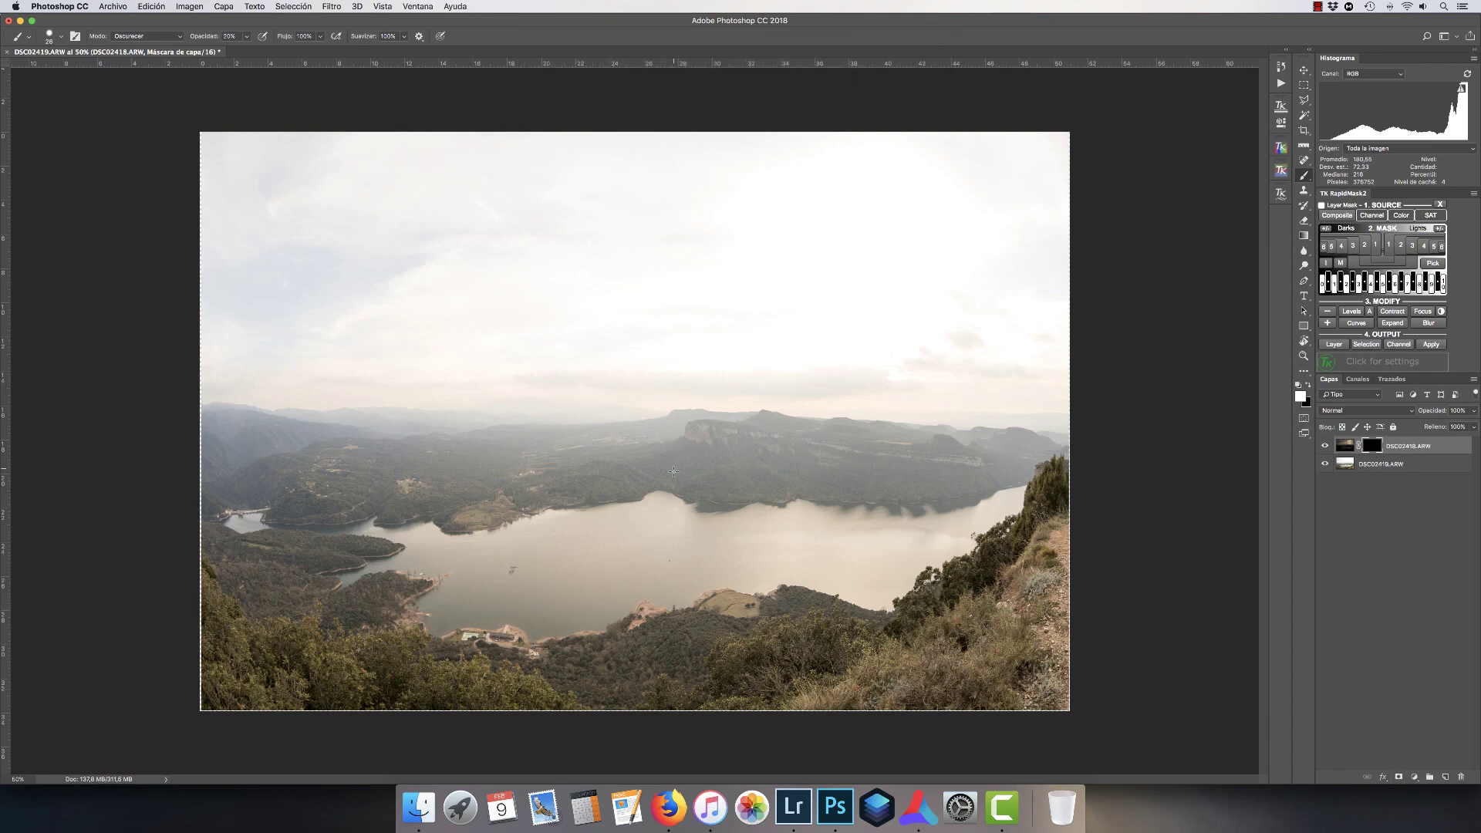
# Try revealing the dark sky on the mask with a very large Normal-mode brush at 100% opacity, and refill the mask with black.
pyautogui.keyDown('ctrl'); pyautogui.keyDown('alt'); pyautogui.click(674, 471); pyautogui.keyUp('alt'); pyautogui.keyUp('ctrl')
pyautogui.moveTo(402, 468)
pyautogui.mouseDown()
pyautogui.moveTo(671, 442)
pyautogui.moveTo(640, 413)
pyautogui.mouseUp()
pyautogui.click(166, 36)
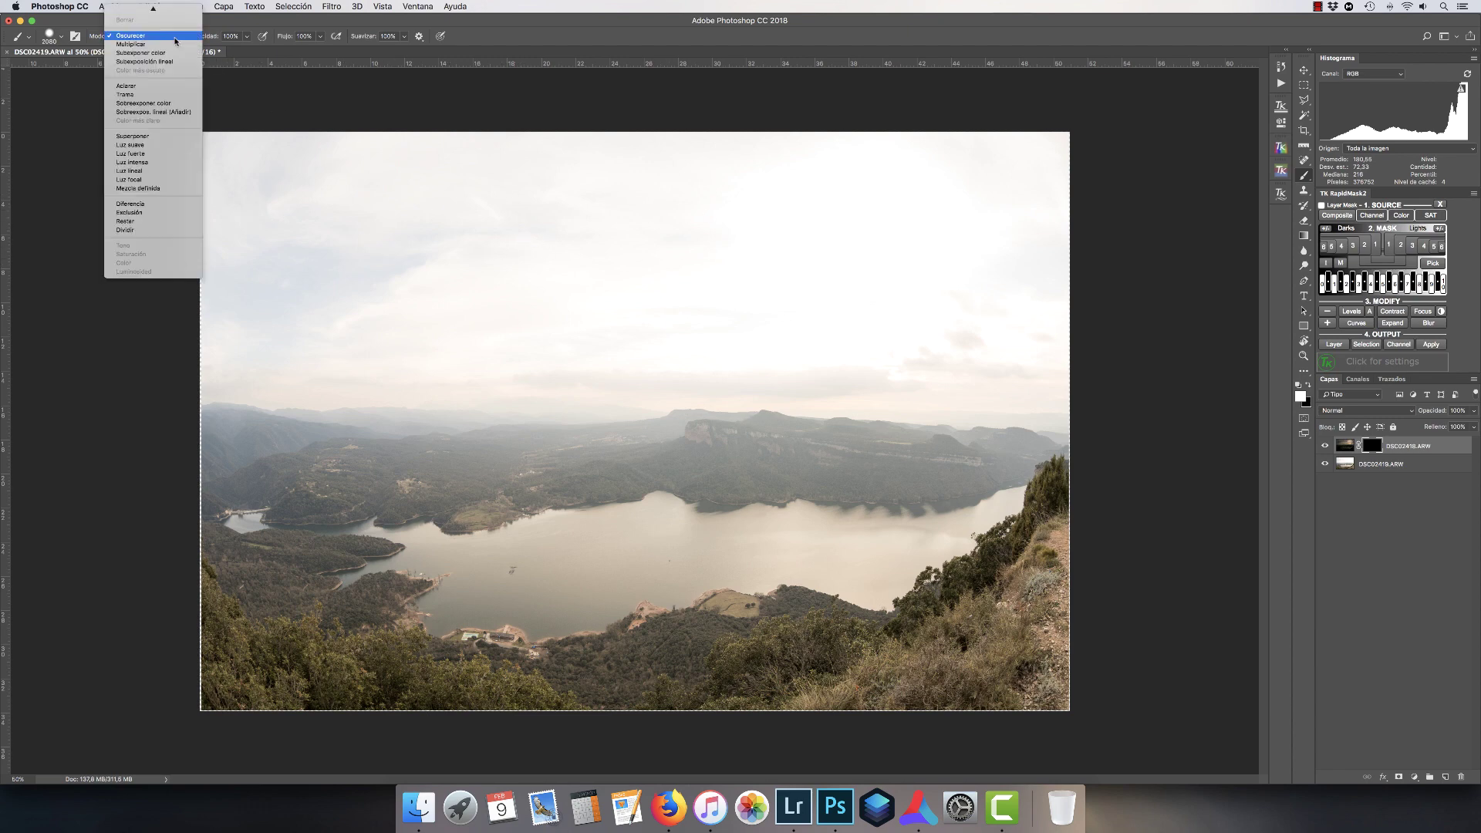
pyautogui.click(167, 11)
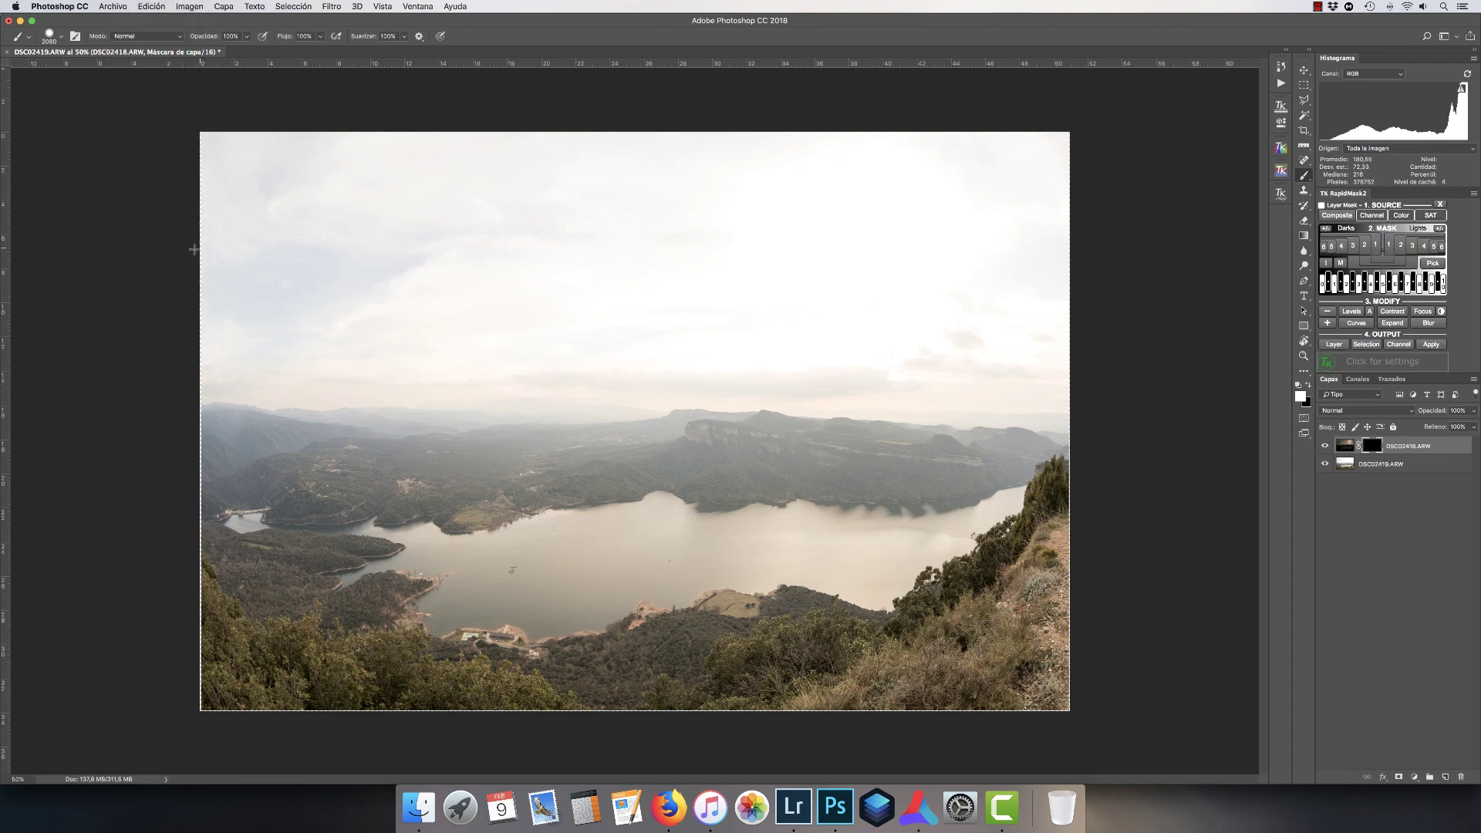
pyautogui.moveTo(165, 256)
pyautogui.mouseDown()
pyautogui.moveTo(658, 207)
pyautogui.moveTo(505, 197)
pyautogui.moveTo(863, 174)
pyautogui.moveTo(810, 195)
pyautogui.moveTo(1038, 233)
pyautogui.moveTo(867, 238)
pyautogui.moveTo(1076, 260)
pyautogui.moveTo(1001, 277)
pyautogui.moveTo(1078, 310)
pyautogui.moveTo(752, 309)
pyautogui.moveTo(76, 399)
pyautogui.mouseUp()
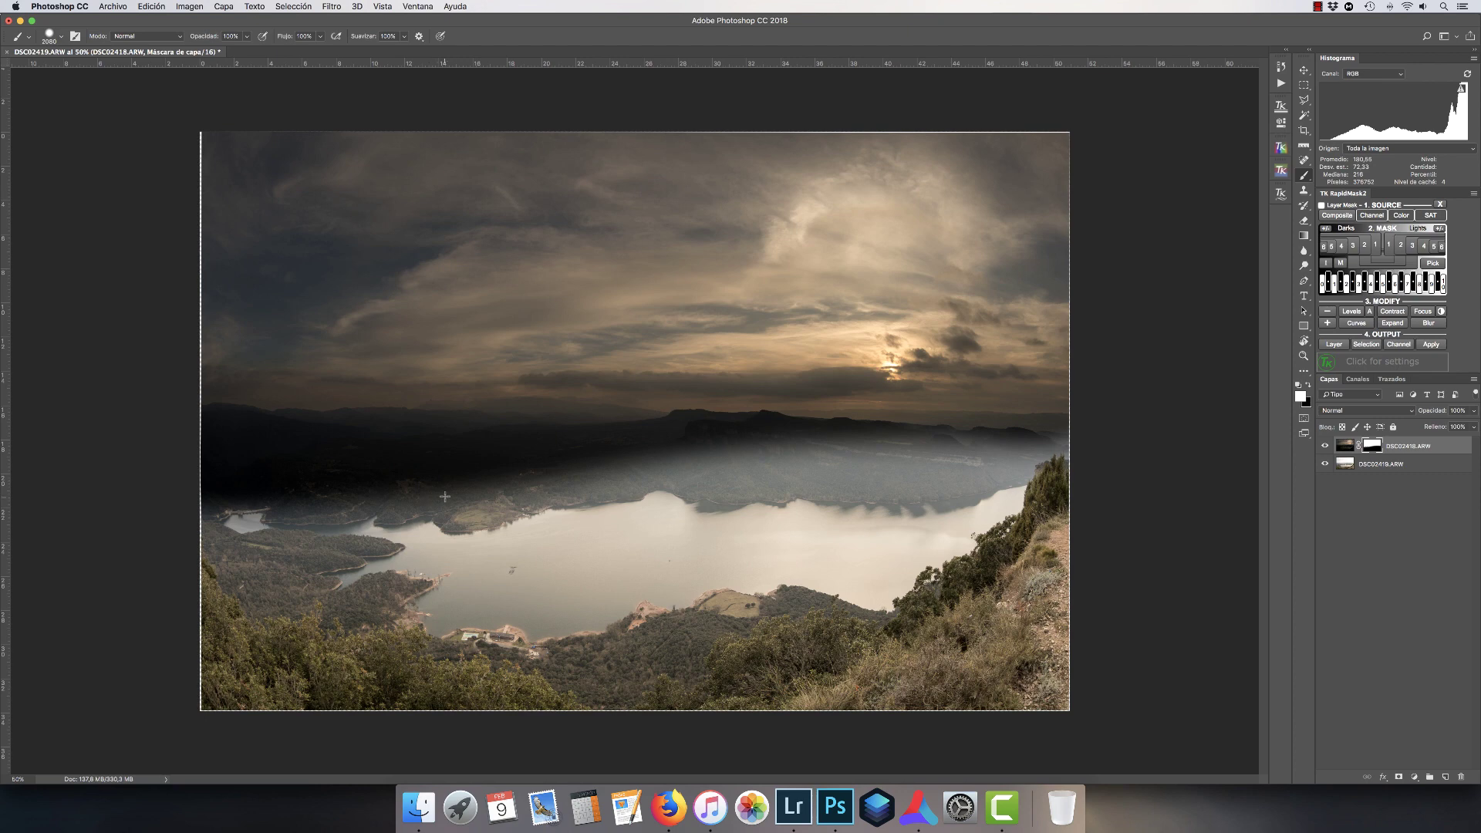
pyautogui.press('super+BackSpace')
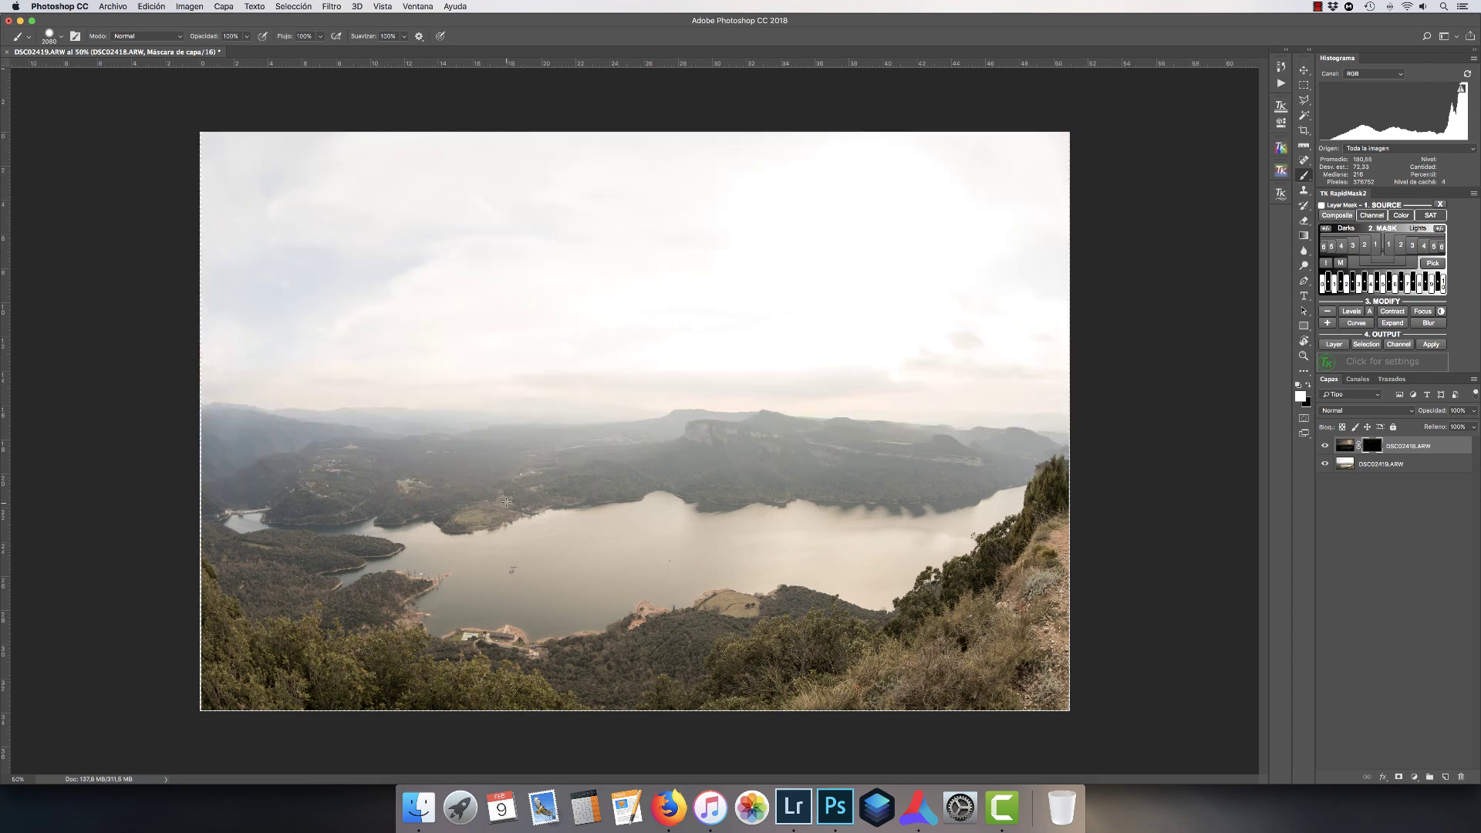
# Try building up the dark sky on the mask with the brush at 20% opacity, and delete the layer mask.
pyautogui.press('2')
pyautogui.moveTo(300, 179)
pyautogui.mouseDown()
pyautogui.moveTo(256, 186)
pyautogui.moveTo(583, 142)
pyautogui.moveTo(444, 170)
pyautogui.moveTo(864, 131)
pyautogui.moveTo(660, 171)
pyautogui.moveTo(1021, 160)
pyautogui.moveTo(875, 178)
pyautogui.moveTo(1108, 190)
pyautogui.moveTo(906, 216)
pyautogui.moveTo(1019, 276)
pyautogui.moveTo(888, 298)
pyautogui.moveTo(1075, 299)
pyautogui.moveTo(815, 285)
pyautogui.moveTo(401, 310)
pyautogui.moveTo(236, 297)
pyautogui.moveTo(72, 321)
pyautogui.mouseUp()
pyautogui.moveTo(481, 191)
pyautogui.mouseDown()
pyautogui.moveTo(969, 149)
pyautogui.moveTo(1240, 153)
pyautogui.moveTo(925, 243)
pyautogui.moveTo(612, 275)
pyautogui.moveTo(951, 257)
pyautogui.moveTo(1112, 275)
pyautogui.moveTo(1072, 291)
pyautogui.moveTo(1088, 327)
pyautogui.moveTo(791, 265)
pyautogui.moveTo(256, 242)
pyautogui.moveTo(70, 325)
pyautogui.moveTo(507, 275)
pyautogui.mouseUp()
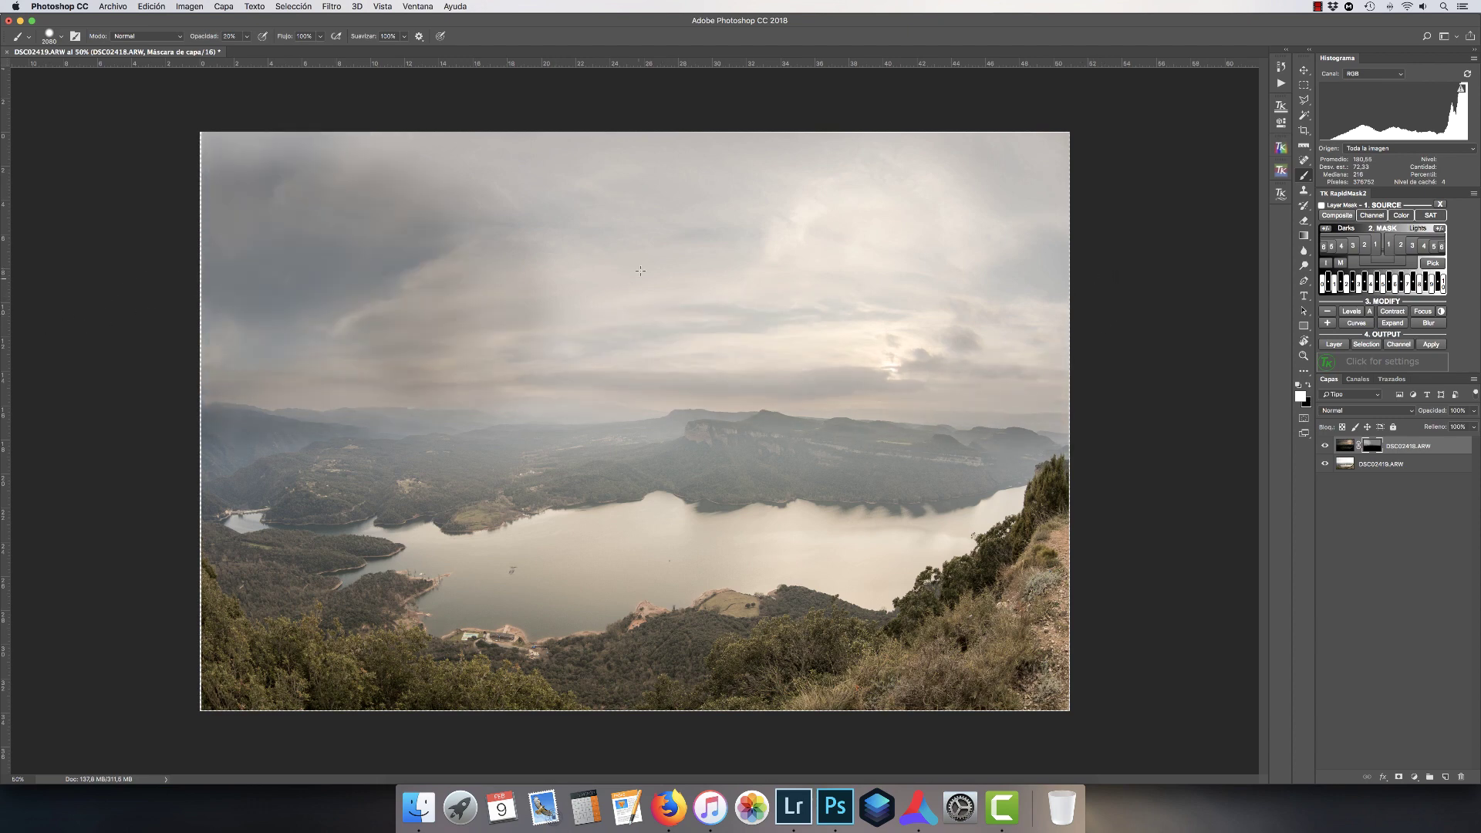
pyautogui.moveTo(640, 270); pyautogui.dragTo(518, 188)
pyautogui.rightClick(1367, 446)
pyautogui.click(1322, 465)
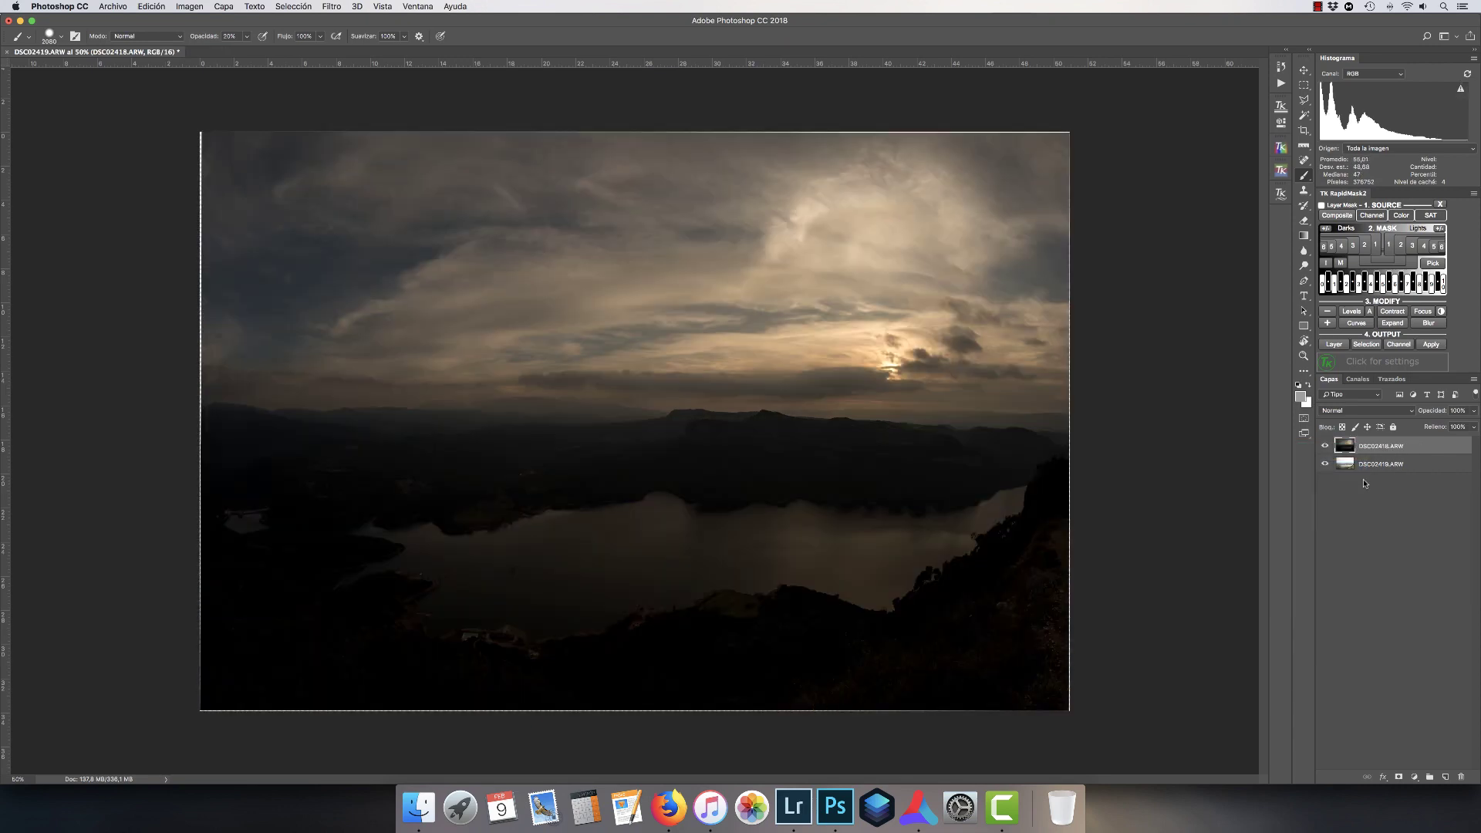
# Give the dark exposure's layer a new black mask and reveal its sky with a linear gradient blending across the mountains.
pyautogui.click(1398, 776)
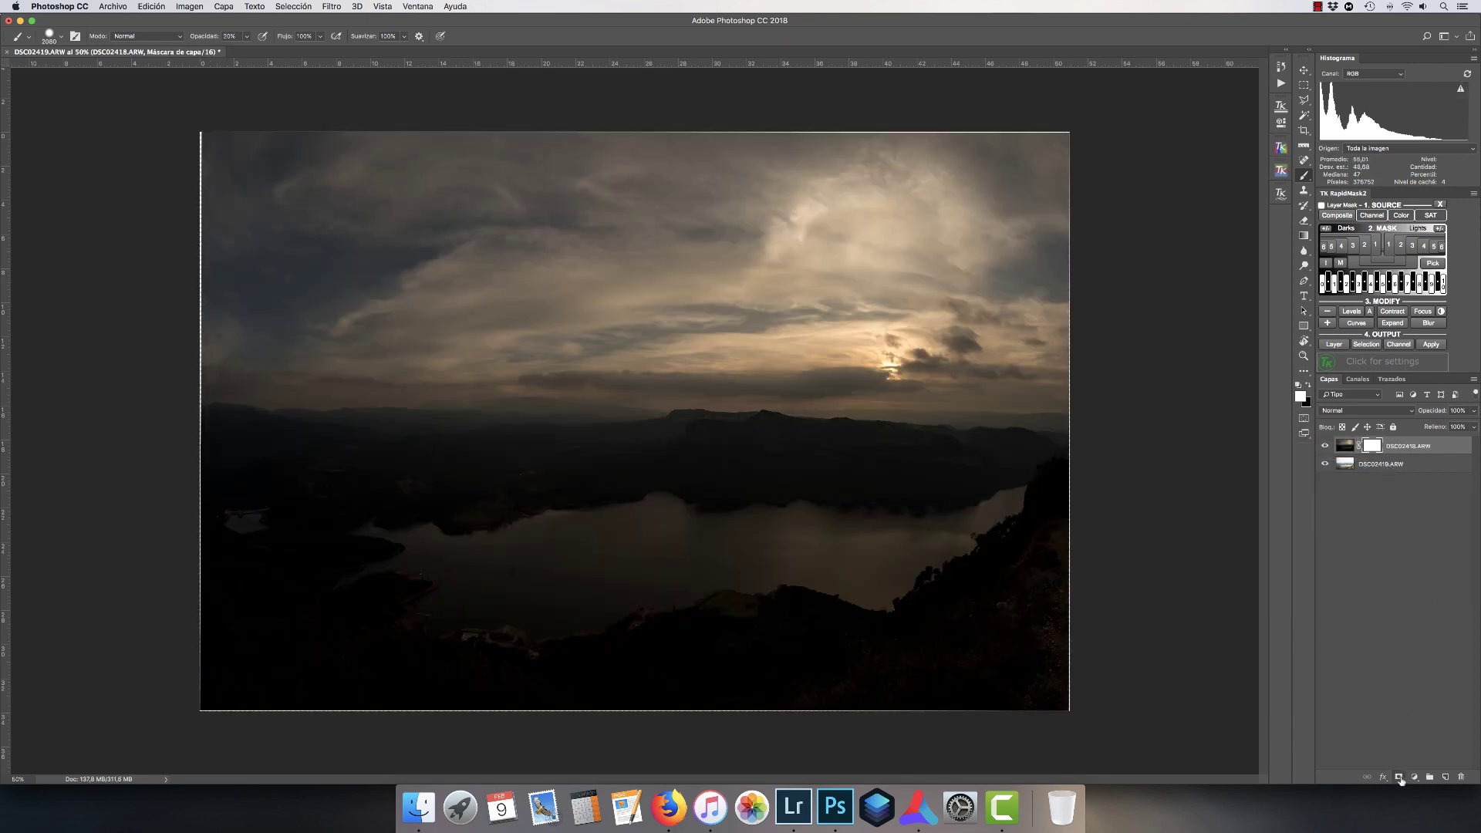
pyautogui.press('super+i')
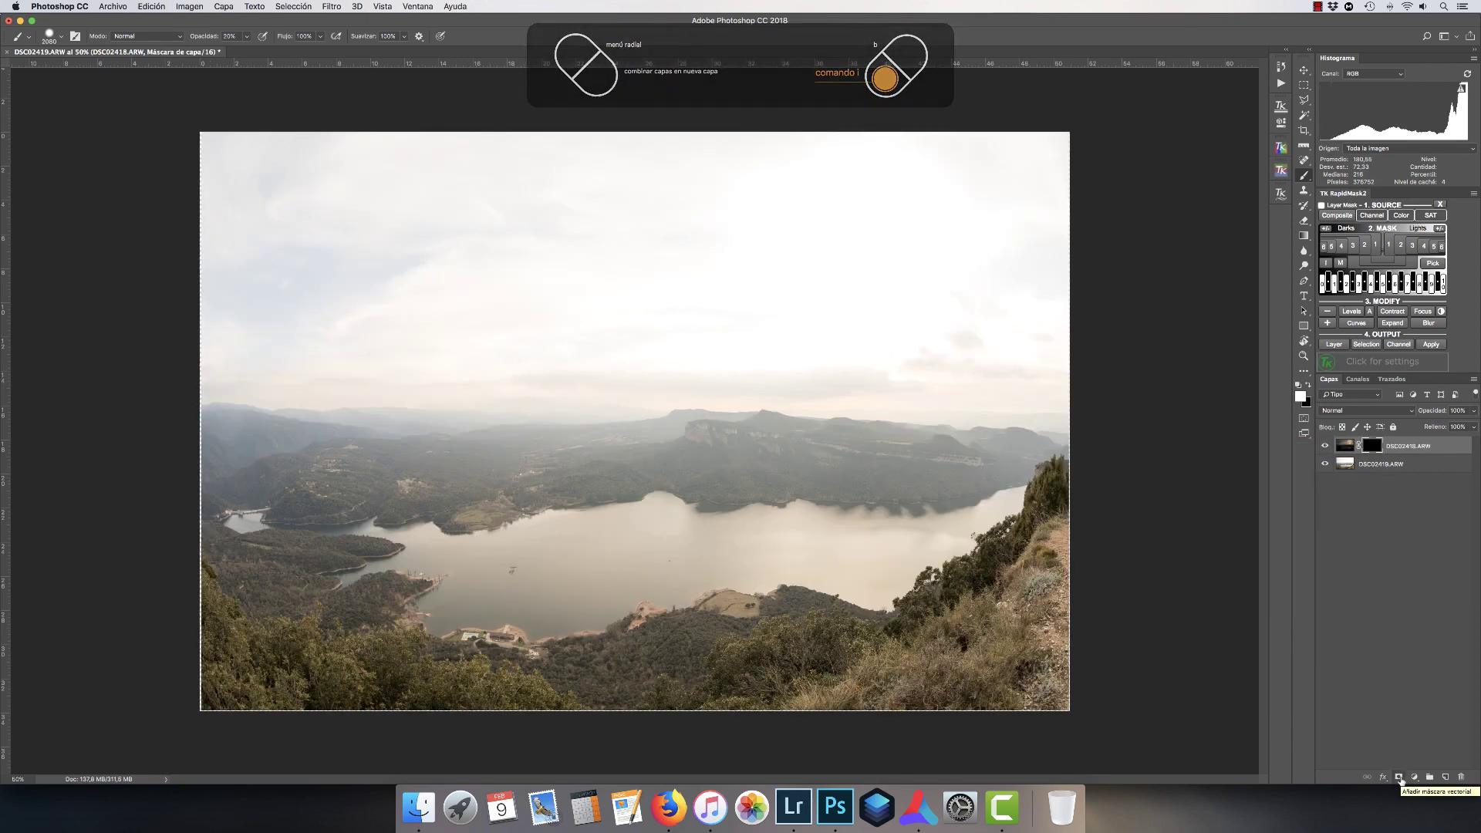
pyautogui.click(1305, 239)
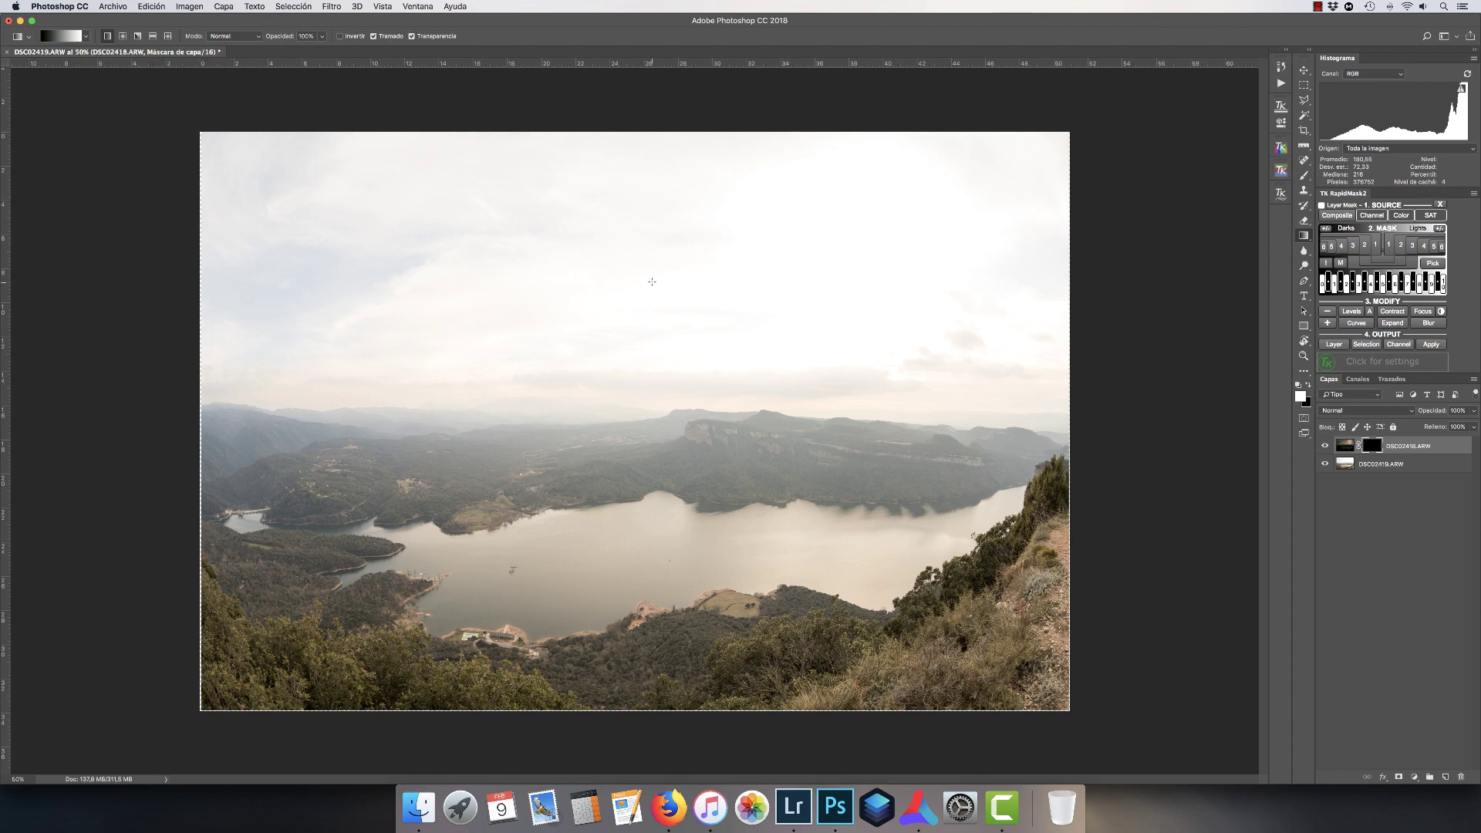
pyautogui.moveTo(653, 341); pyautogui.dragTo(631, 504)
pyautogui.moveTo(639, 421); pyautogui.dragTo(644, 369)
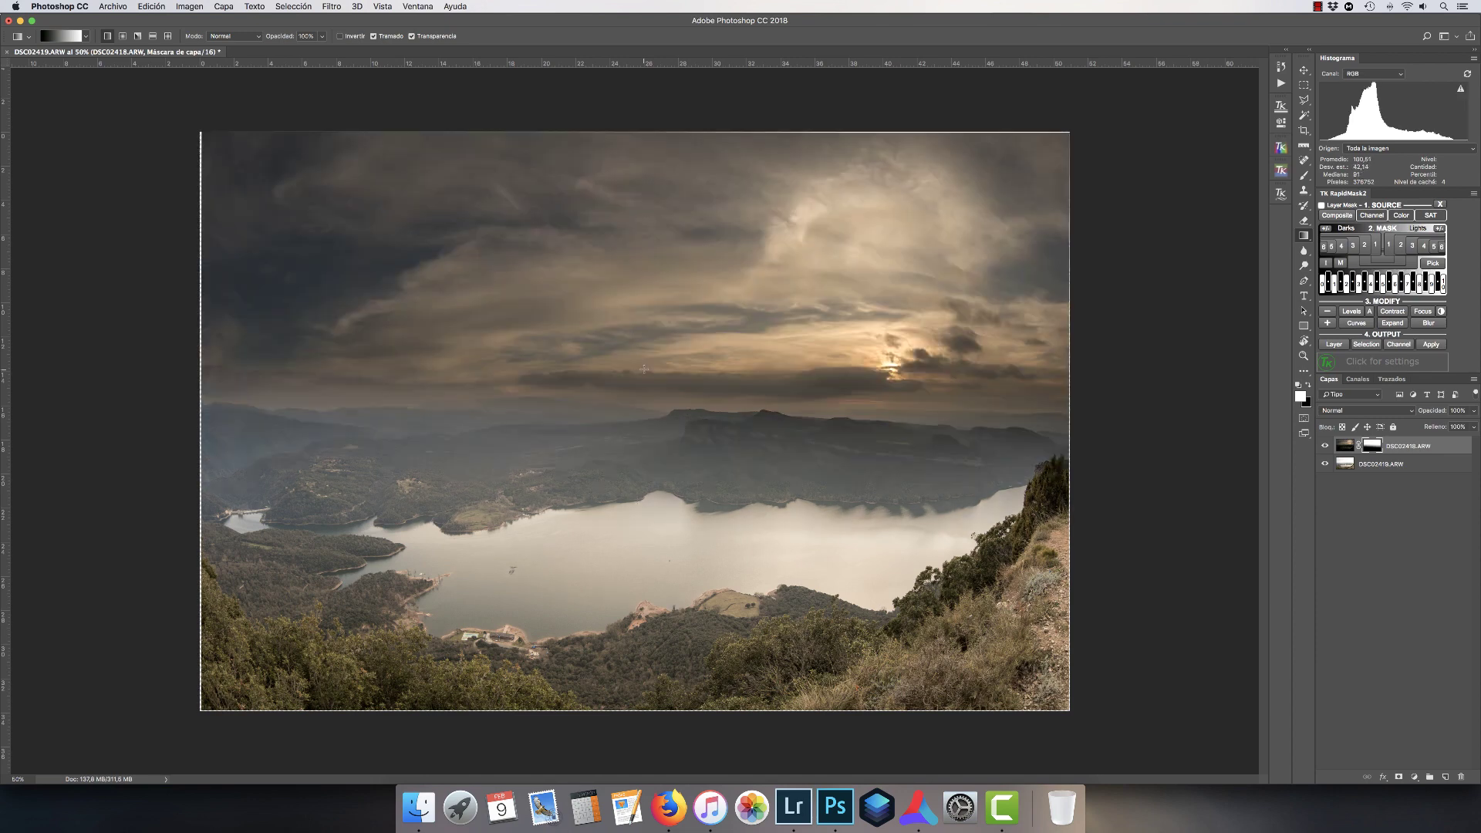
# Reduce the opacity of the dark exposure's layer to 42%.
pyautogui.click(1474, 414)
pyautogui.moveTo(1472, 424); pyautogui.dragTo(1439, 426)
pyautogui.moveTo(1440, 427); pyautogui.dragTo(1444, 428)
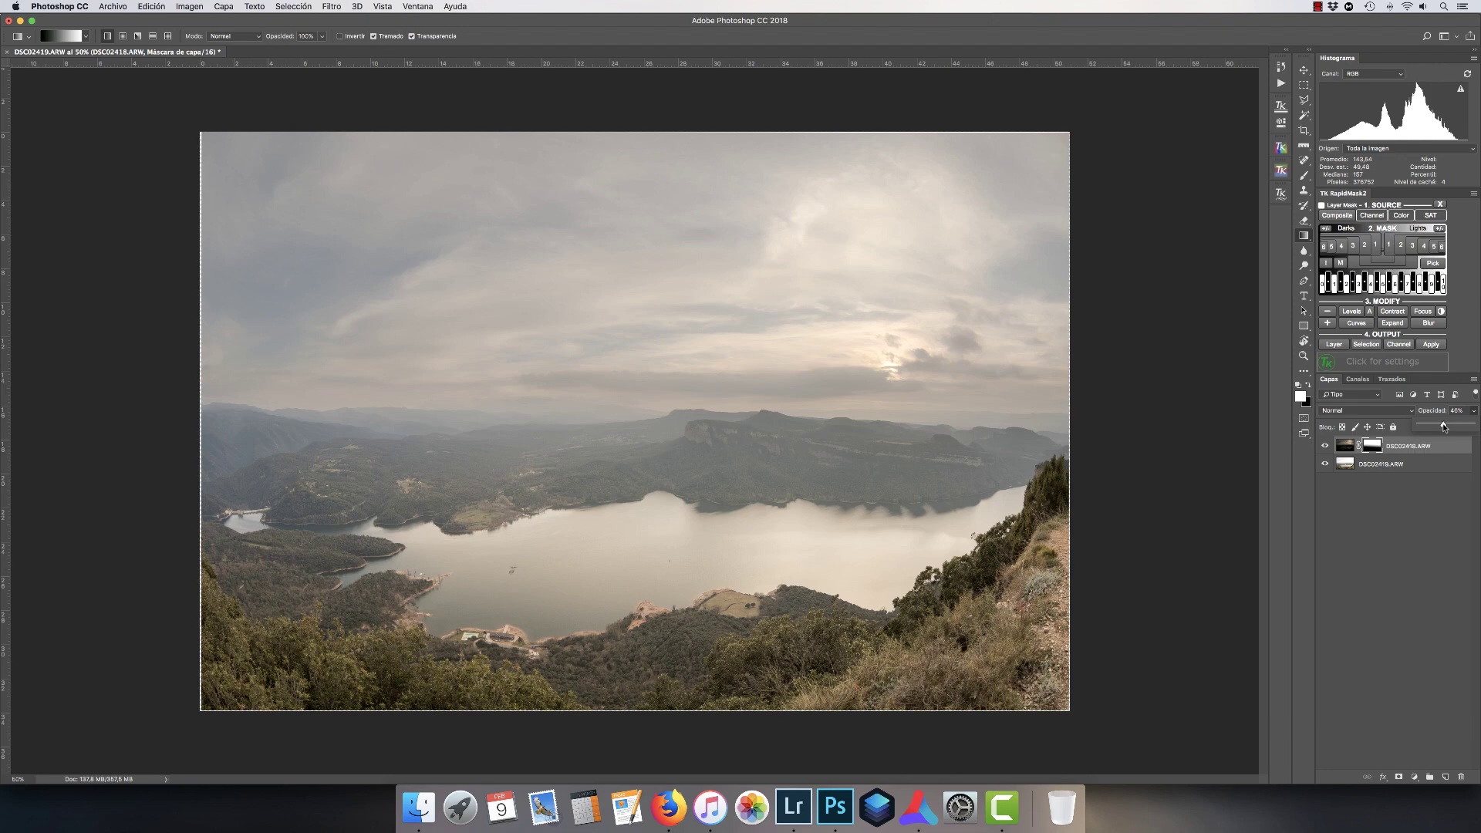
pyautogui.moveTo(1444, 427); pyautogui.dragTo(1441, 427)
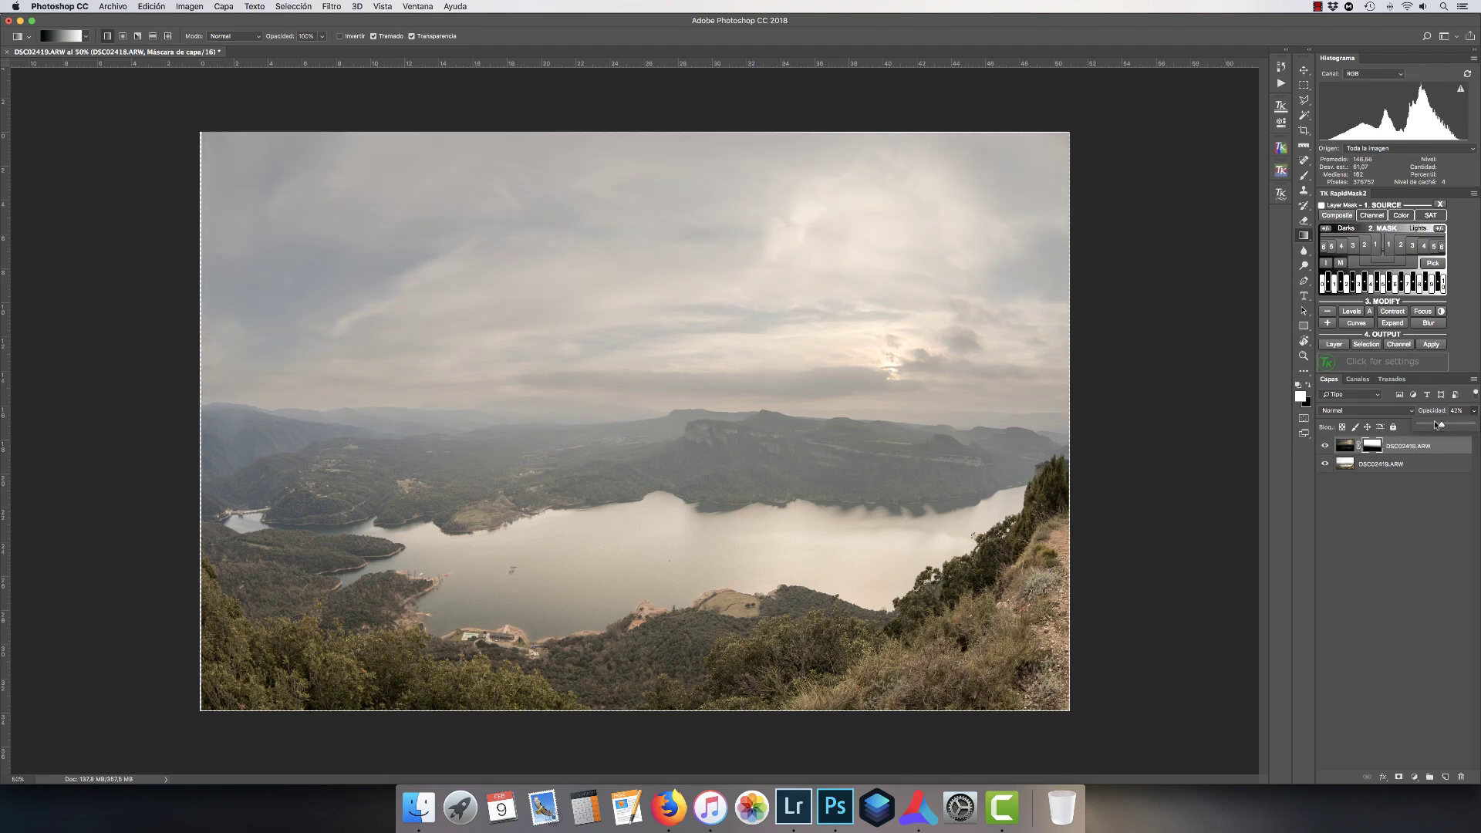
# Set the dark exposure's layer opacity to 45%, feather its gradient mask, and reduce the mask density to 61%.
pyautogui.moveTo(1442, 426); pyautogui.dragTo(1440, 425)
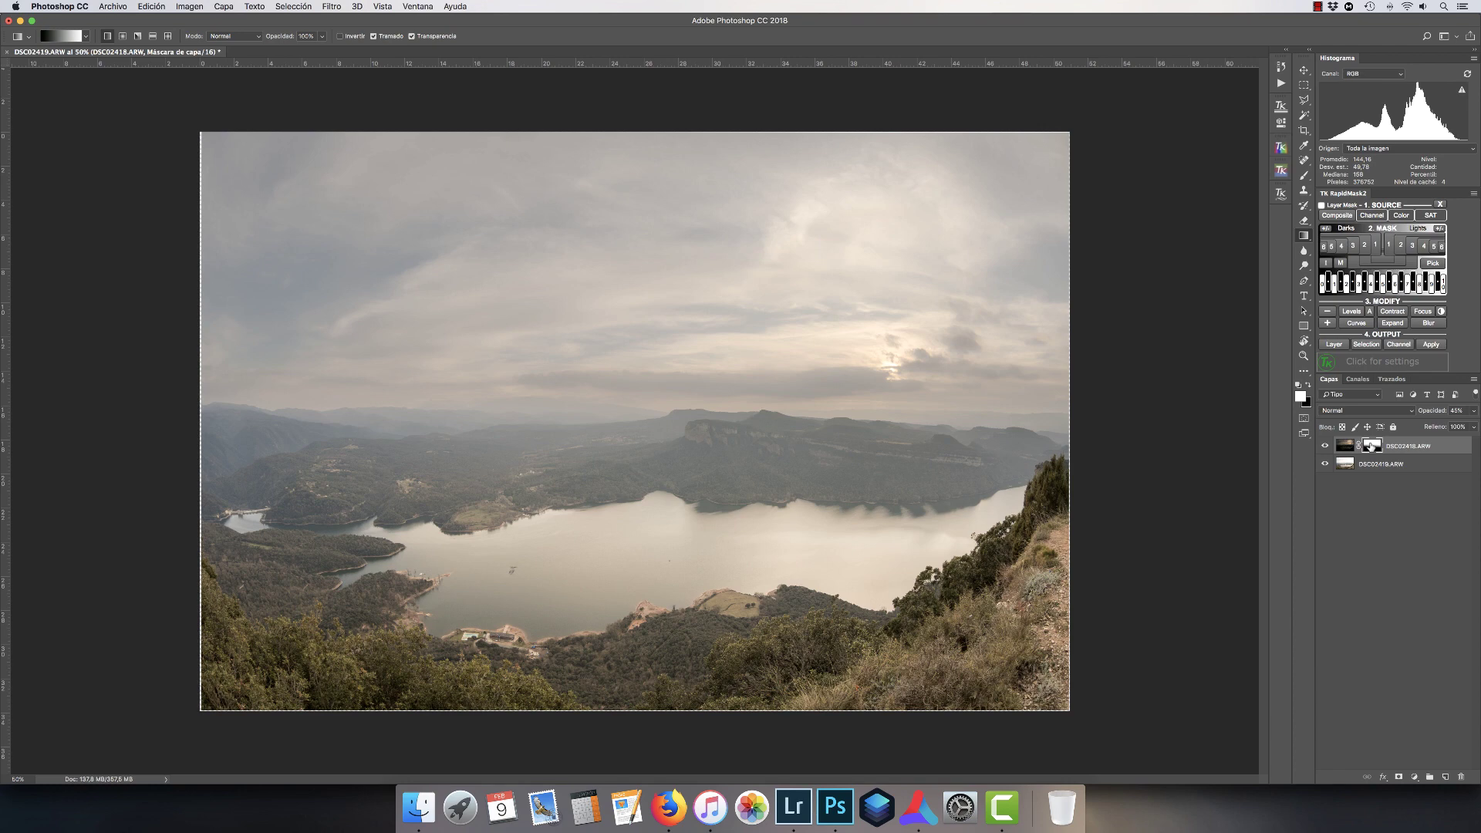
pyautogui.doubleClick(1370, 447)
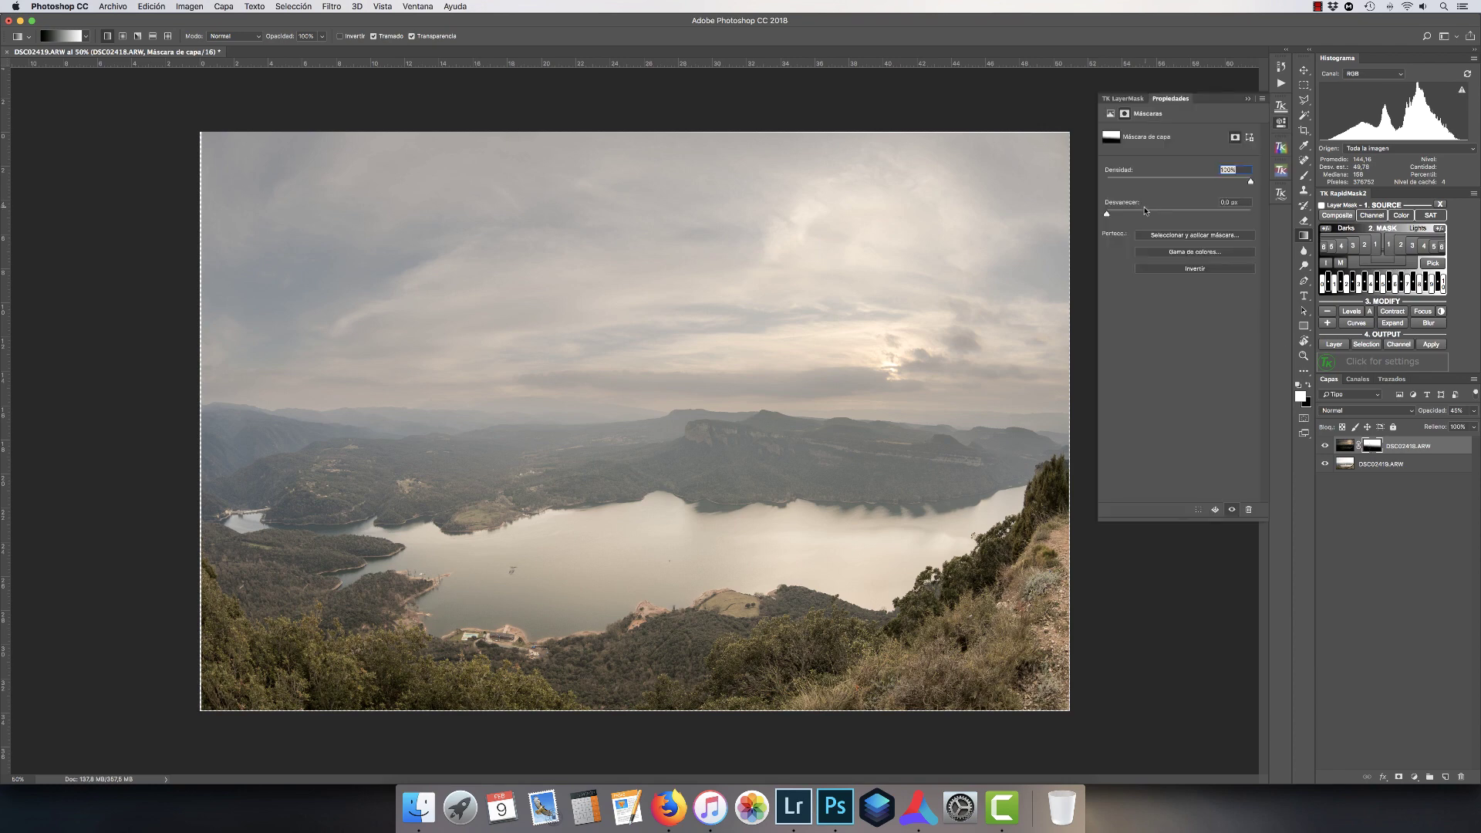
pyautogui.moveTo(1143, 210); pyautogui.dragTo(1181, 214)
pyautogui.click(1226, 179)
pyautogui.moveTo(1226, 182); pyautogui.dragTo(1197, 182)
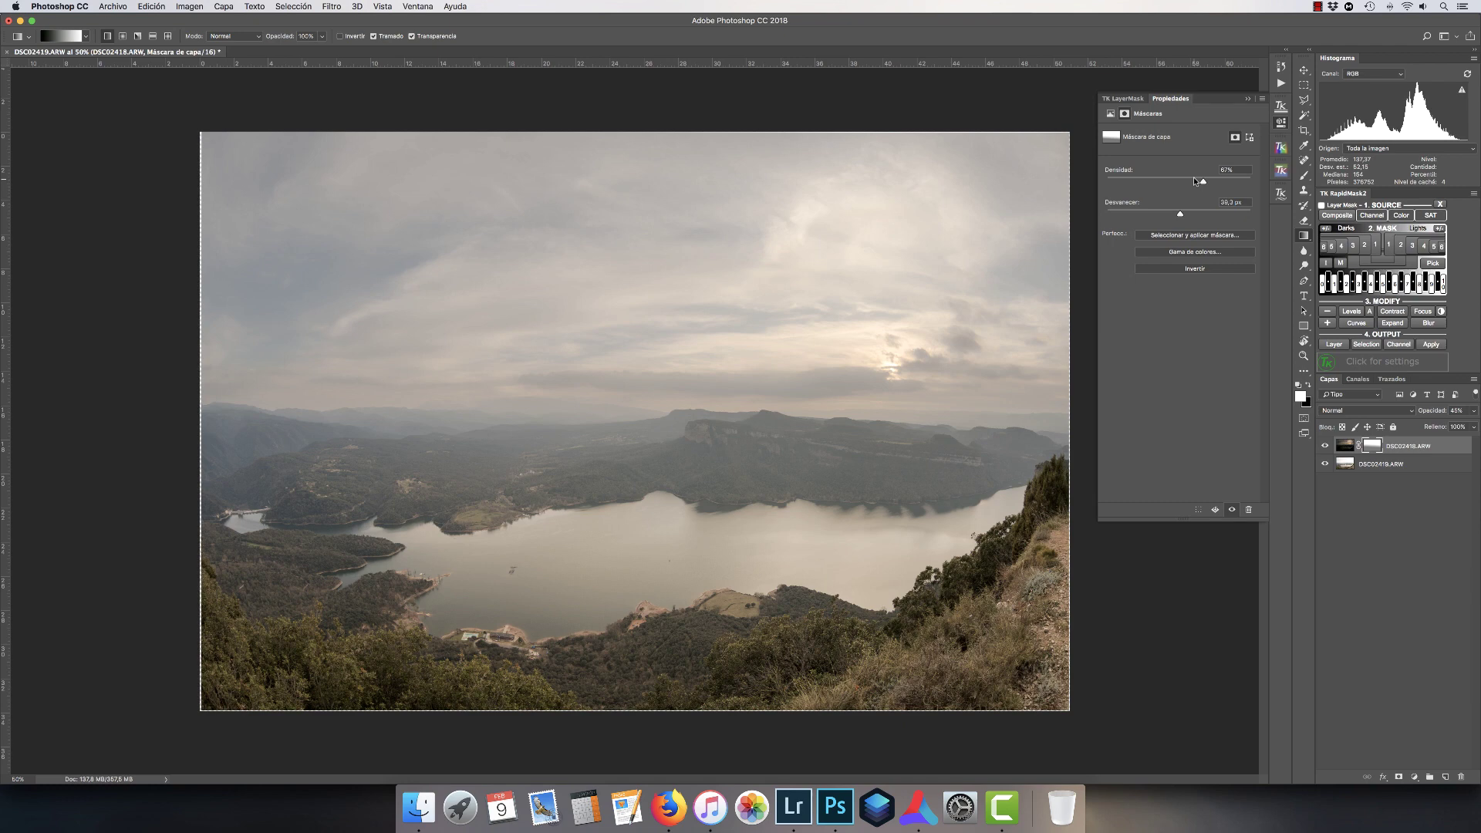
pyautogui.moveTo(1194, 181); pyautogui.dragTo(1194, 181)
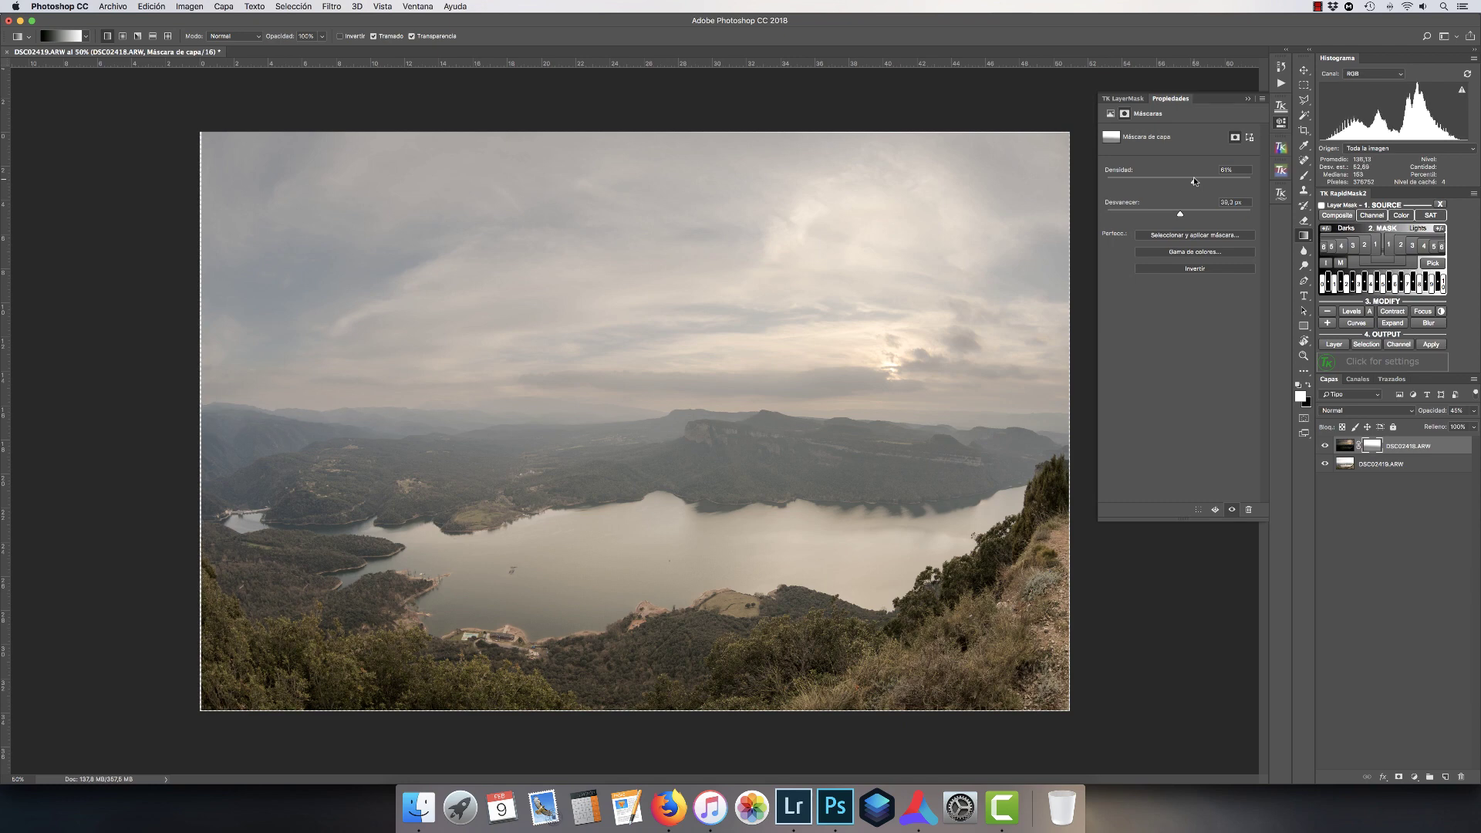
pyautogui.click(1249, 100)
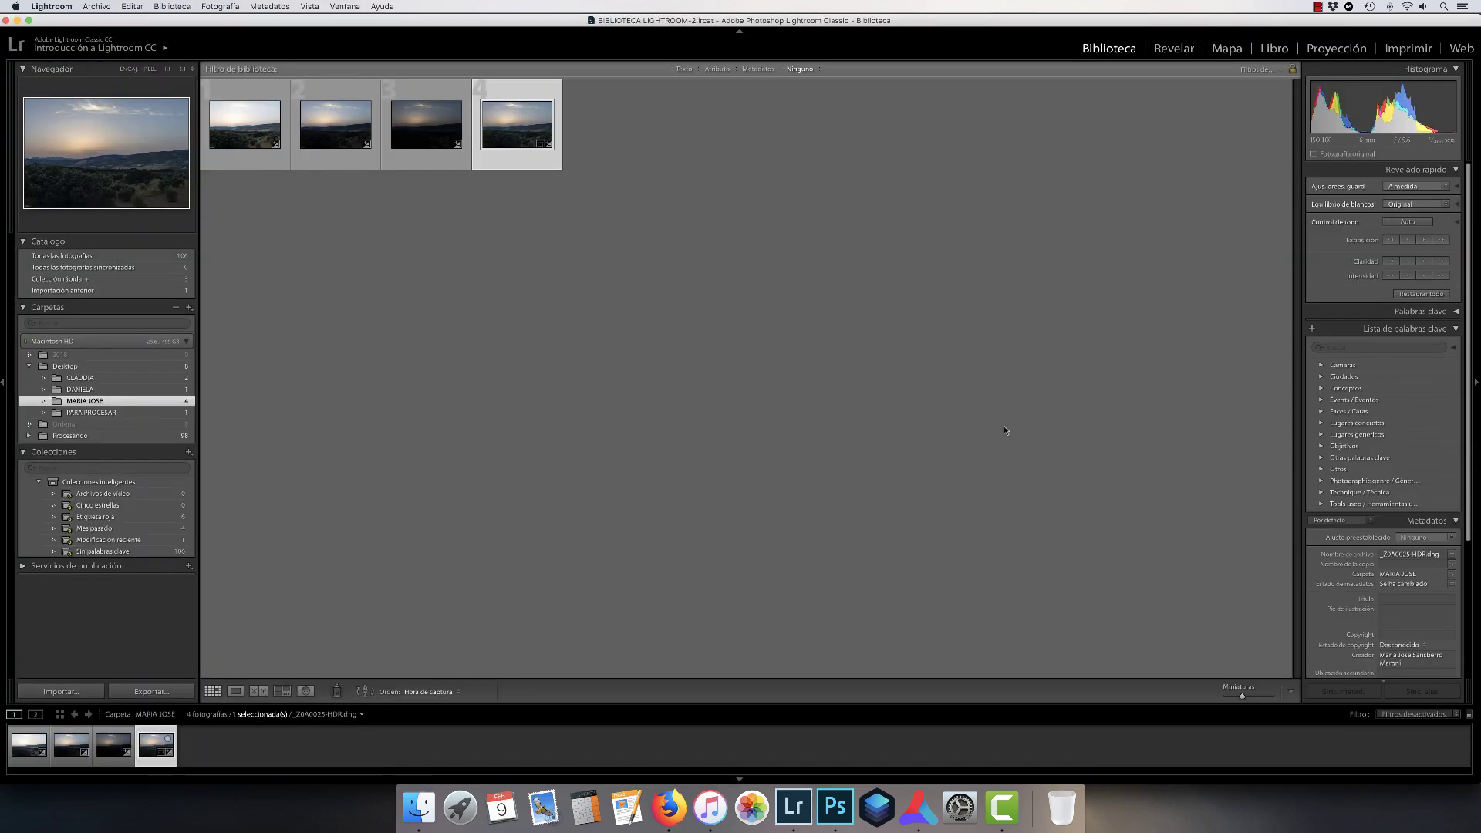
# Switch to Lightroom and open the single sunset marsh photo from its desktop subfolder in the Develop module.
pyautogui.click(85, 388)
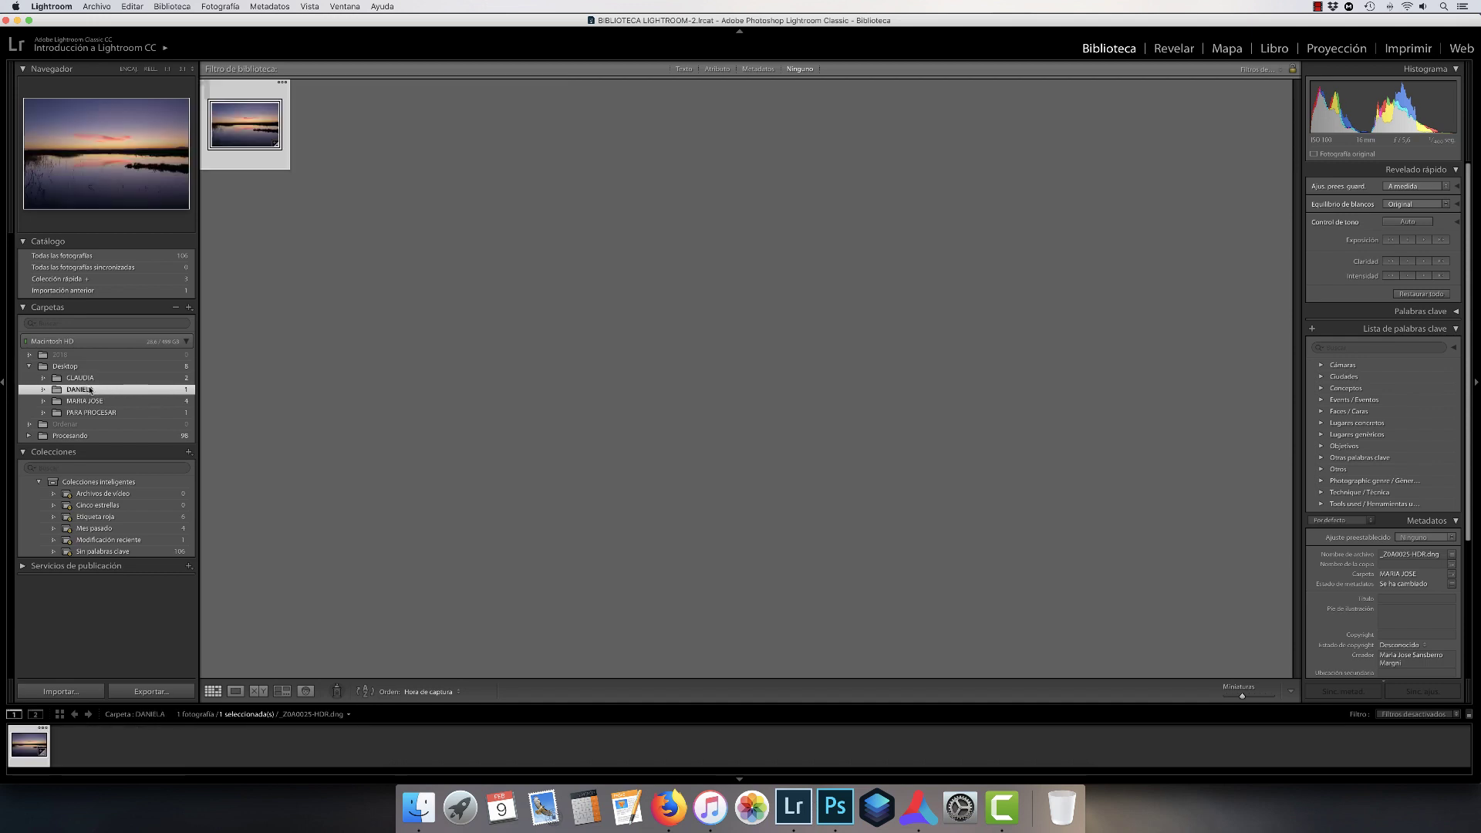
pyautogui.doubleClick(243, 143)
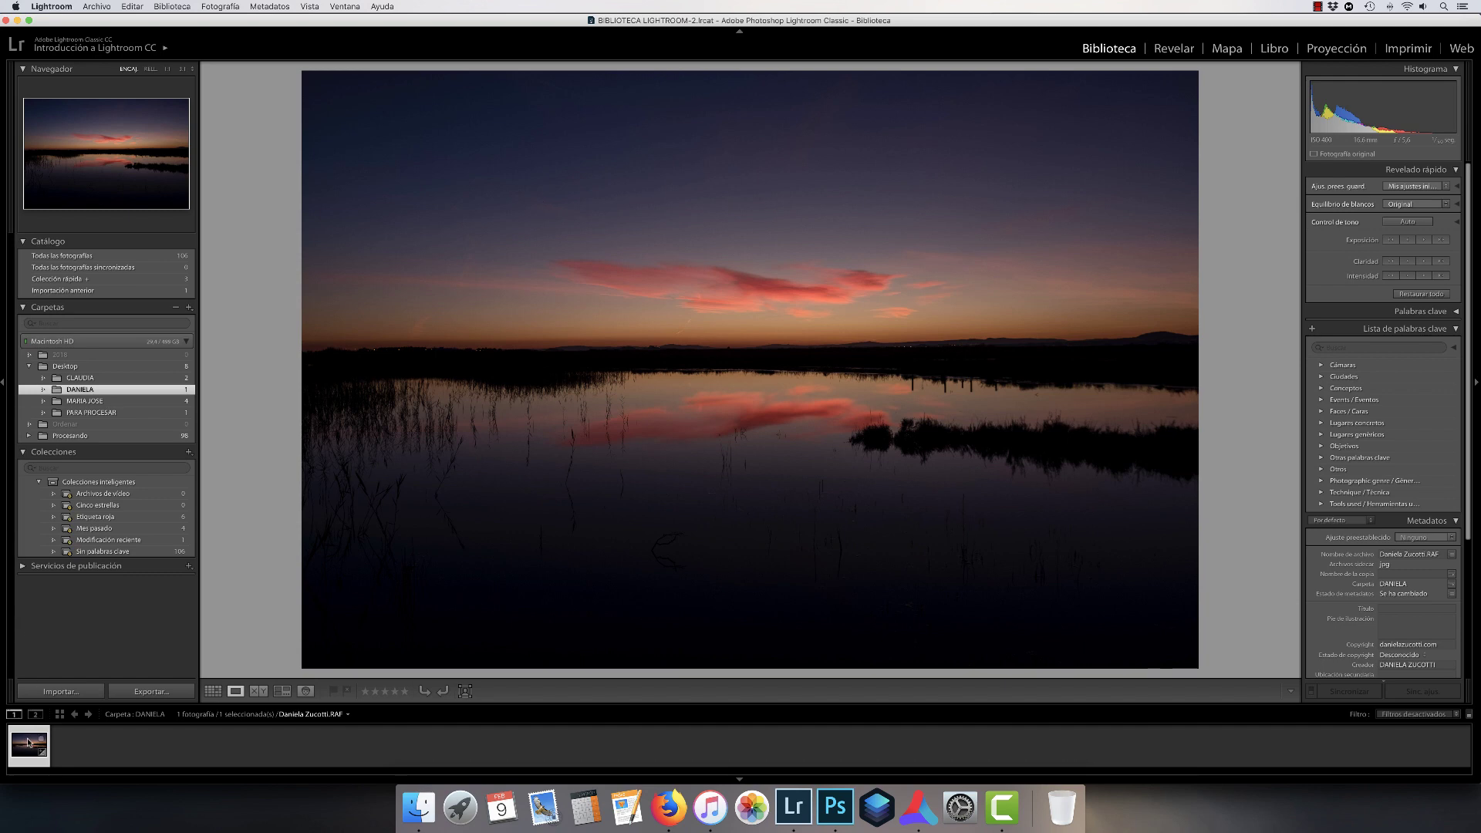
pyautogui.press('d')
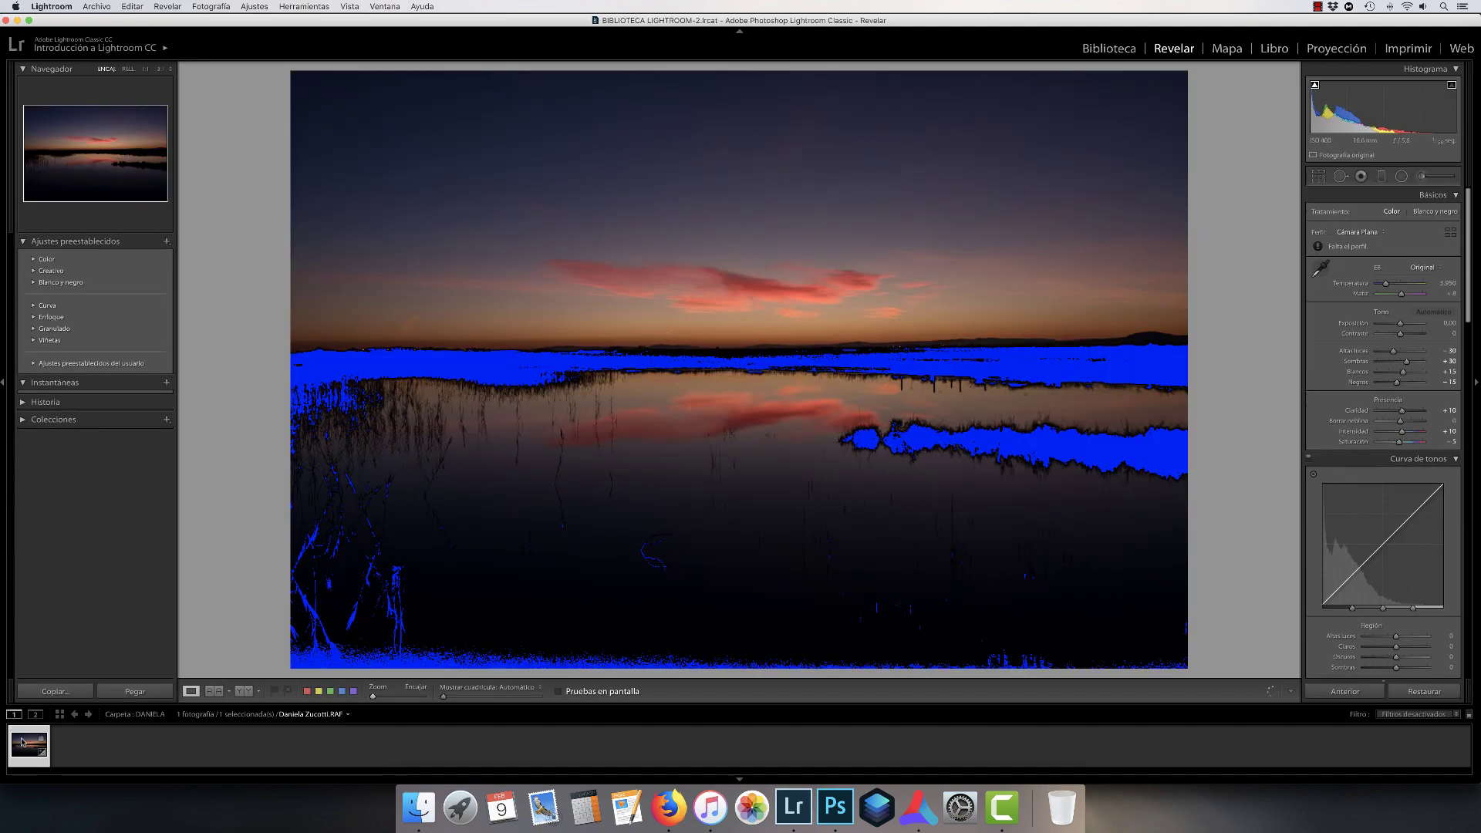
# Send the dark version of the sunset photo to Adobe Photoshop CC 2018 for editing.
pyautogui.rightClick(24, 745)
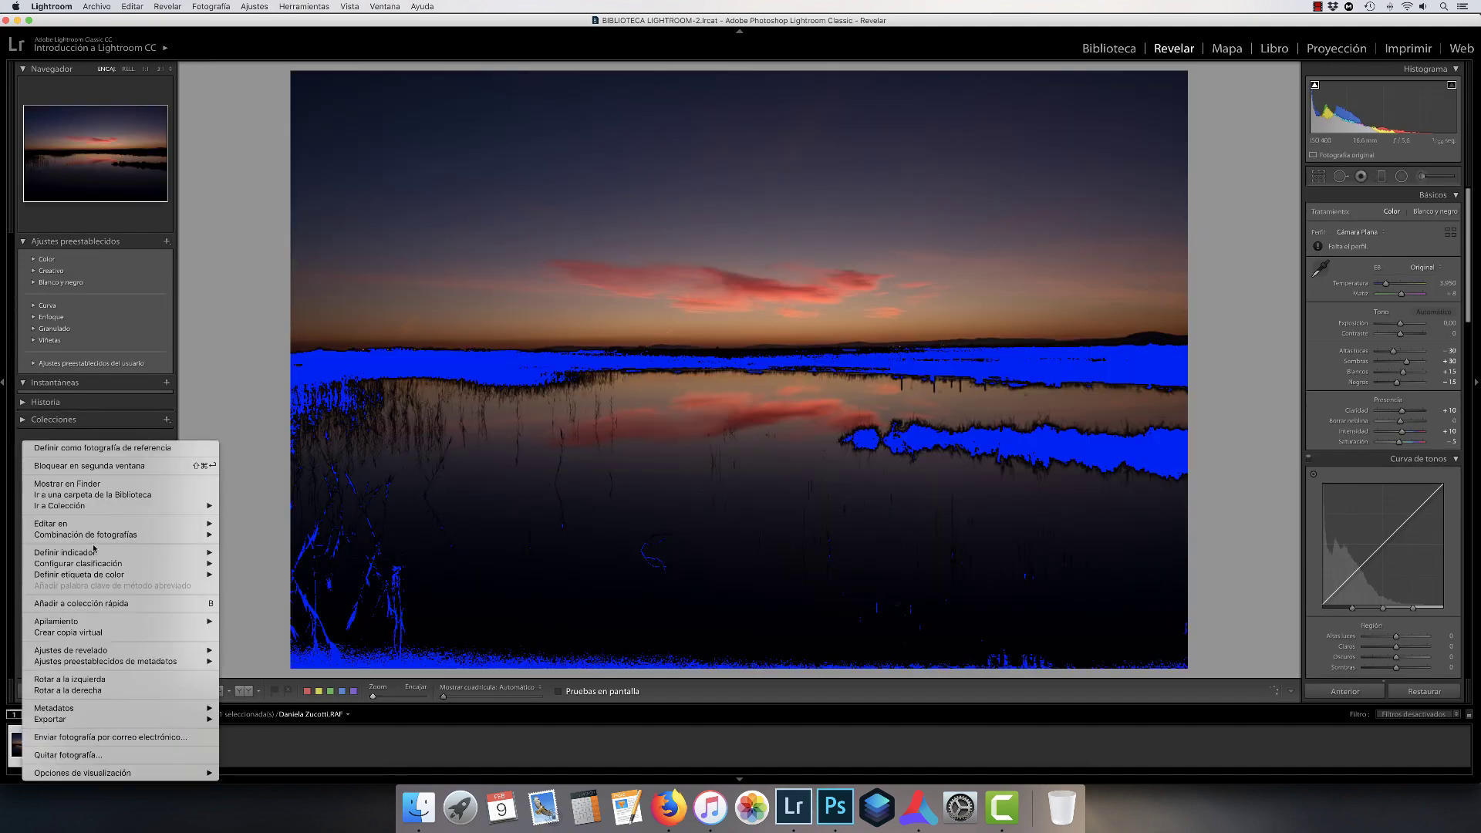
pyautogui.moveTo(126, 525)
pyautogui.click(274, 522)
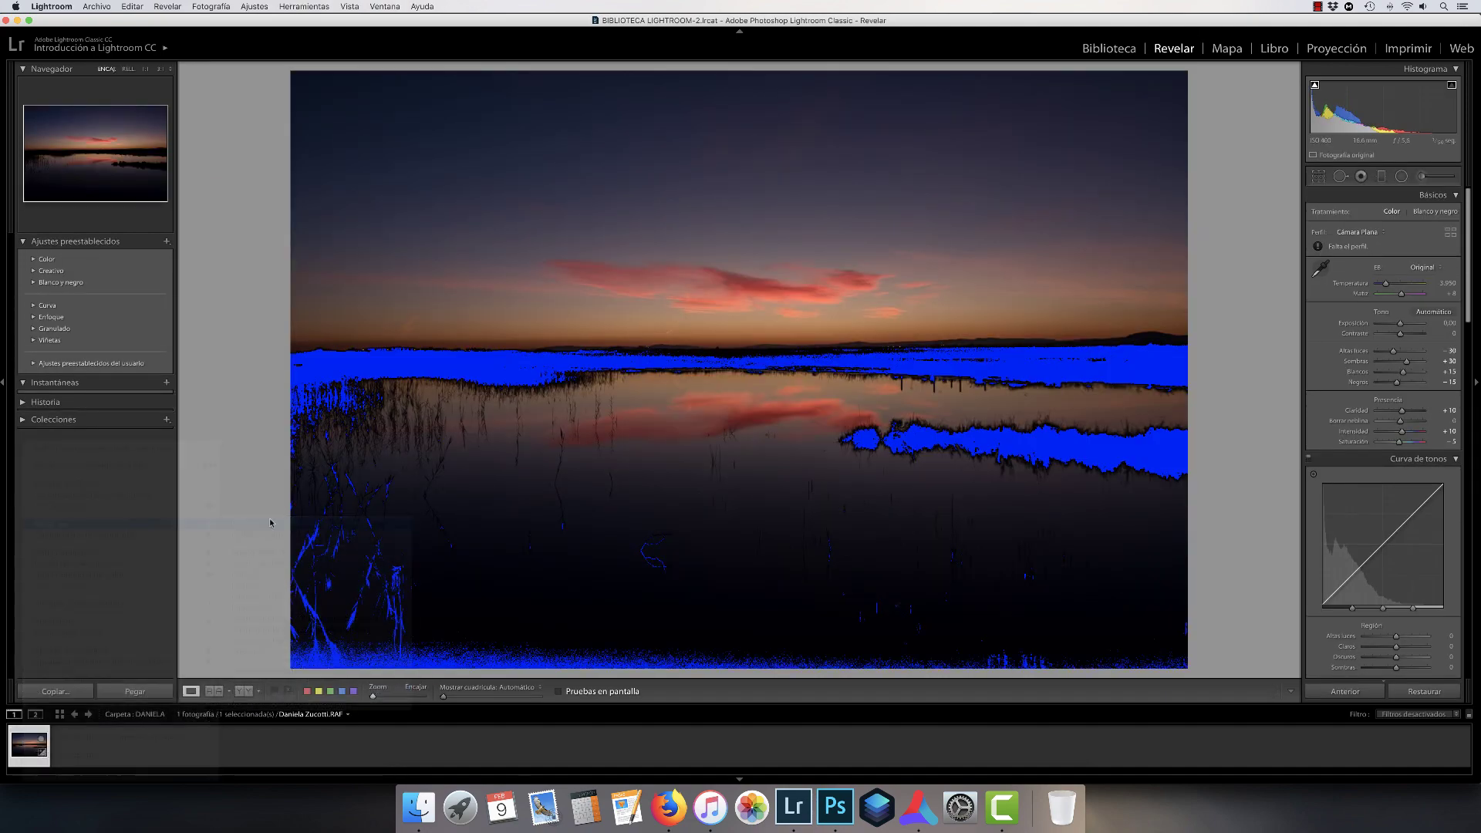
# Brighten the sunset photo in Lightroom with Exposure +2.05, Highlights -100 and Shadows +74.
pyautogui.click(794, 807)
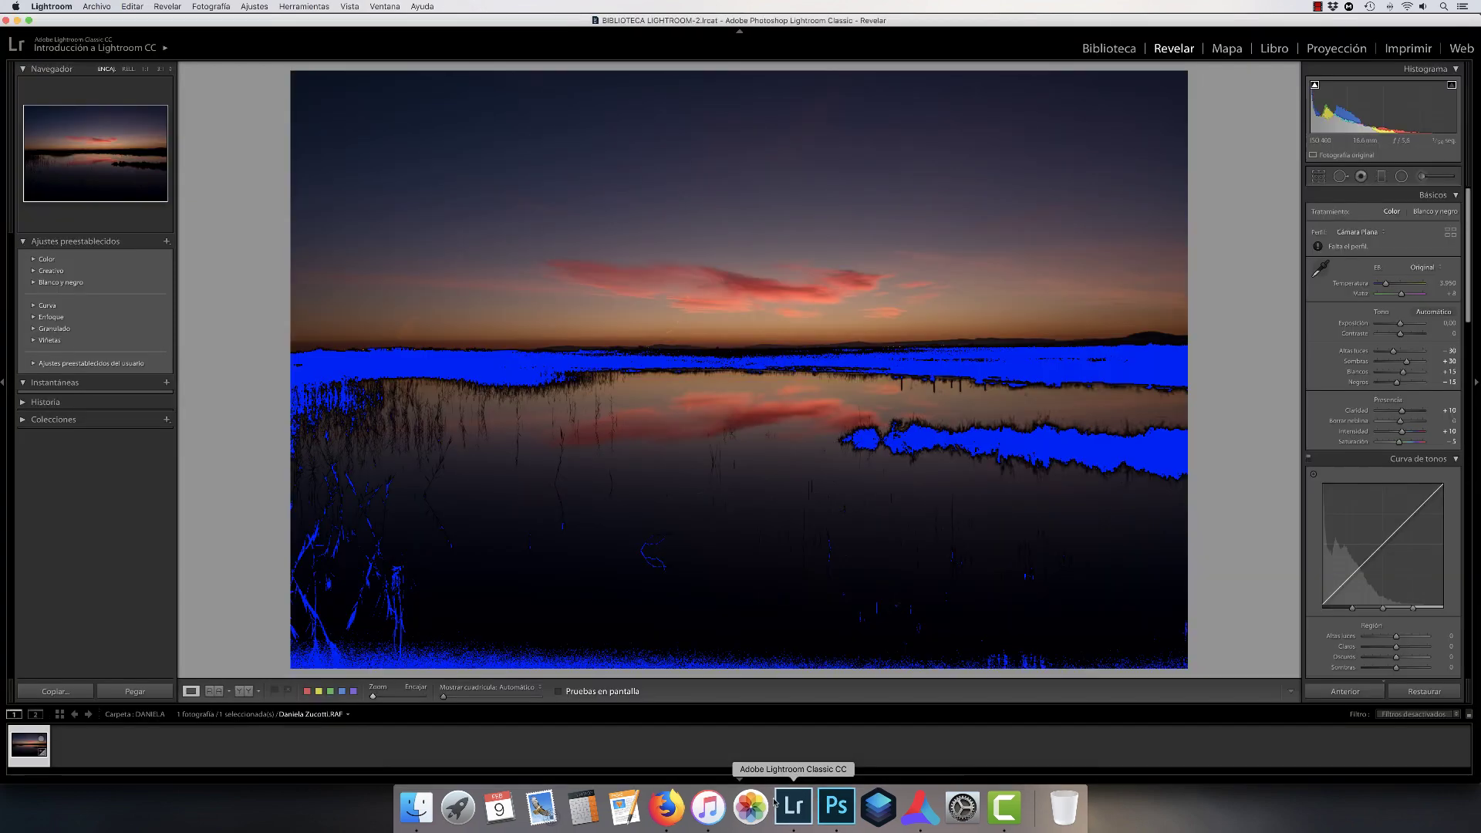
pyautogui.moveTo(1408, 324); pyautogui.dragTo(1413, 326)
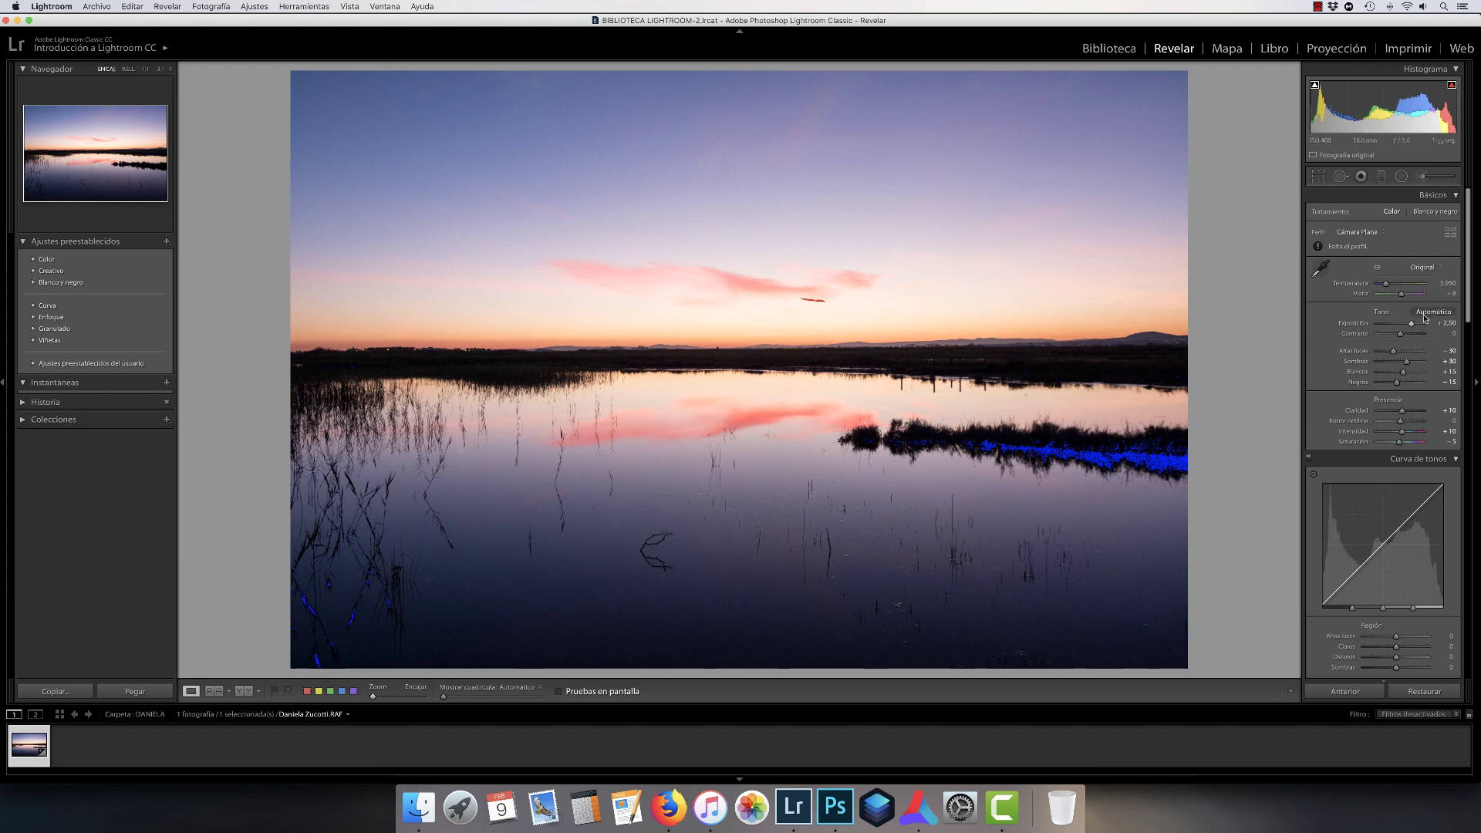
pyautogui.moveTo(1395, 353); pyautogui.dragTo(1408, 325)
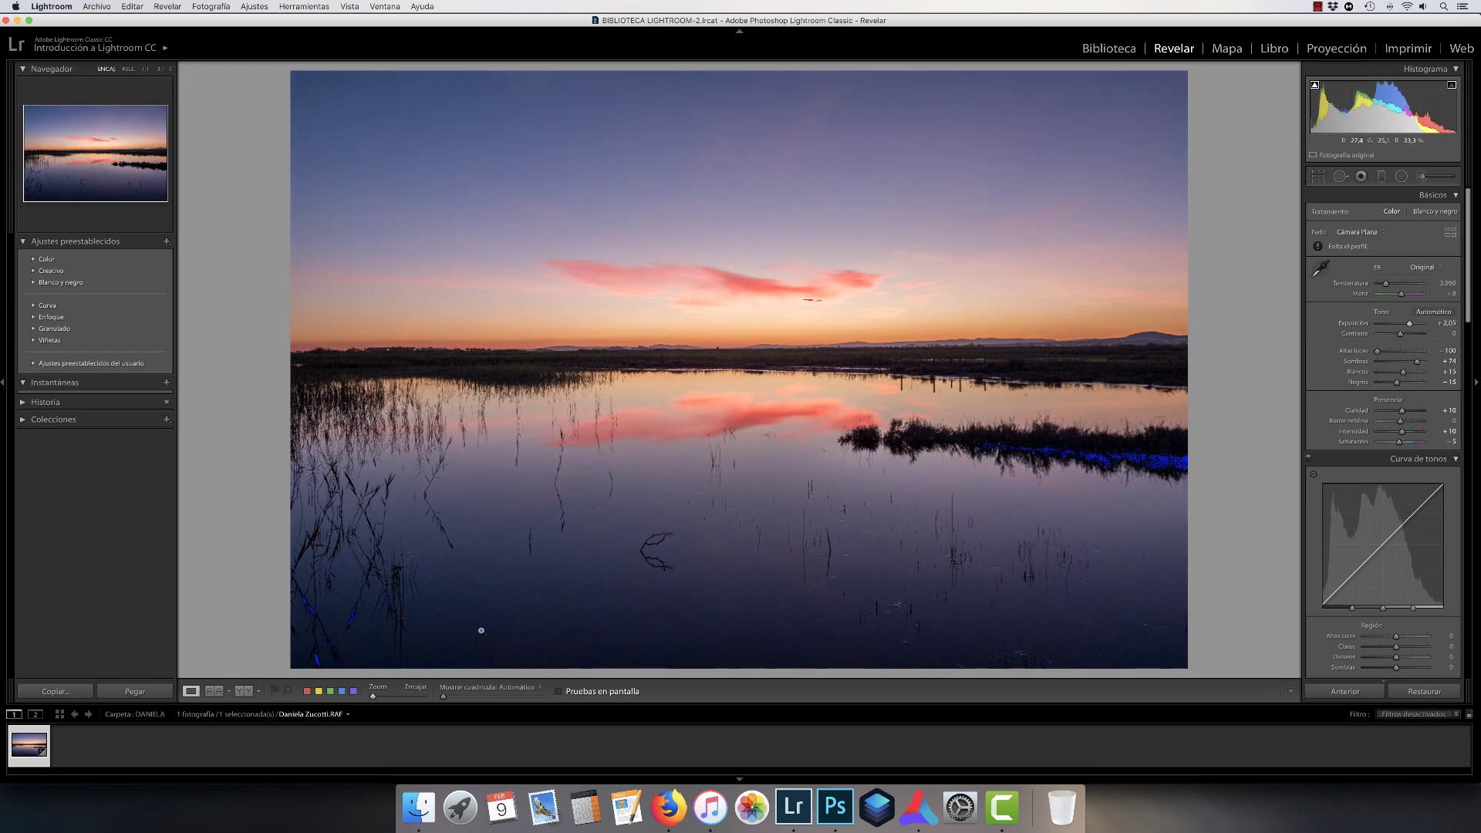
# Send the brightened version of the sunset photo to Adobe Photoshop CC 2018 as a second document.
pyautogui.rightClick(27, 739)
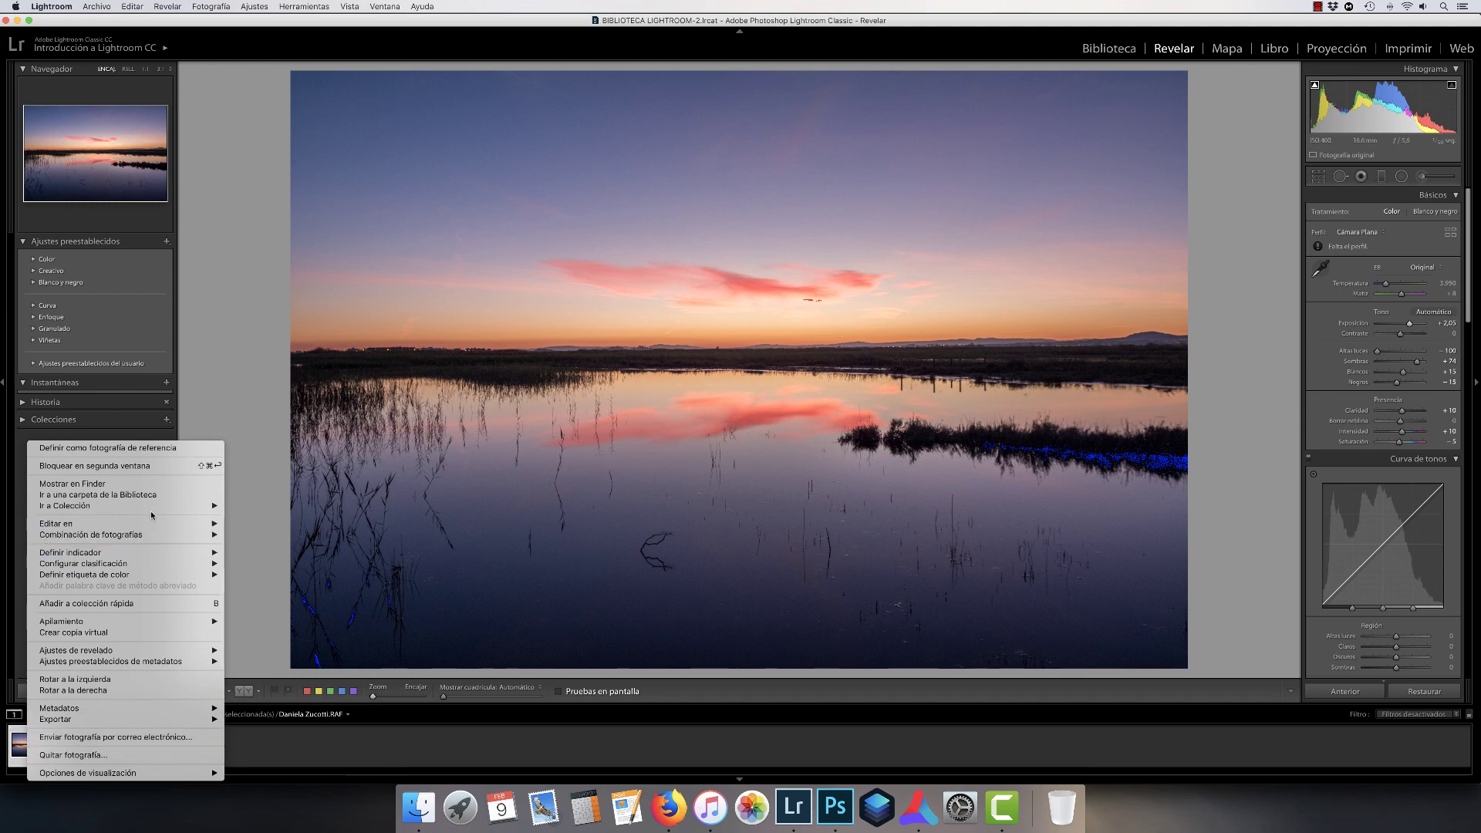
pyautogui.moveTo(154, 523)
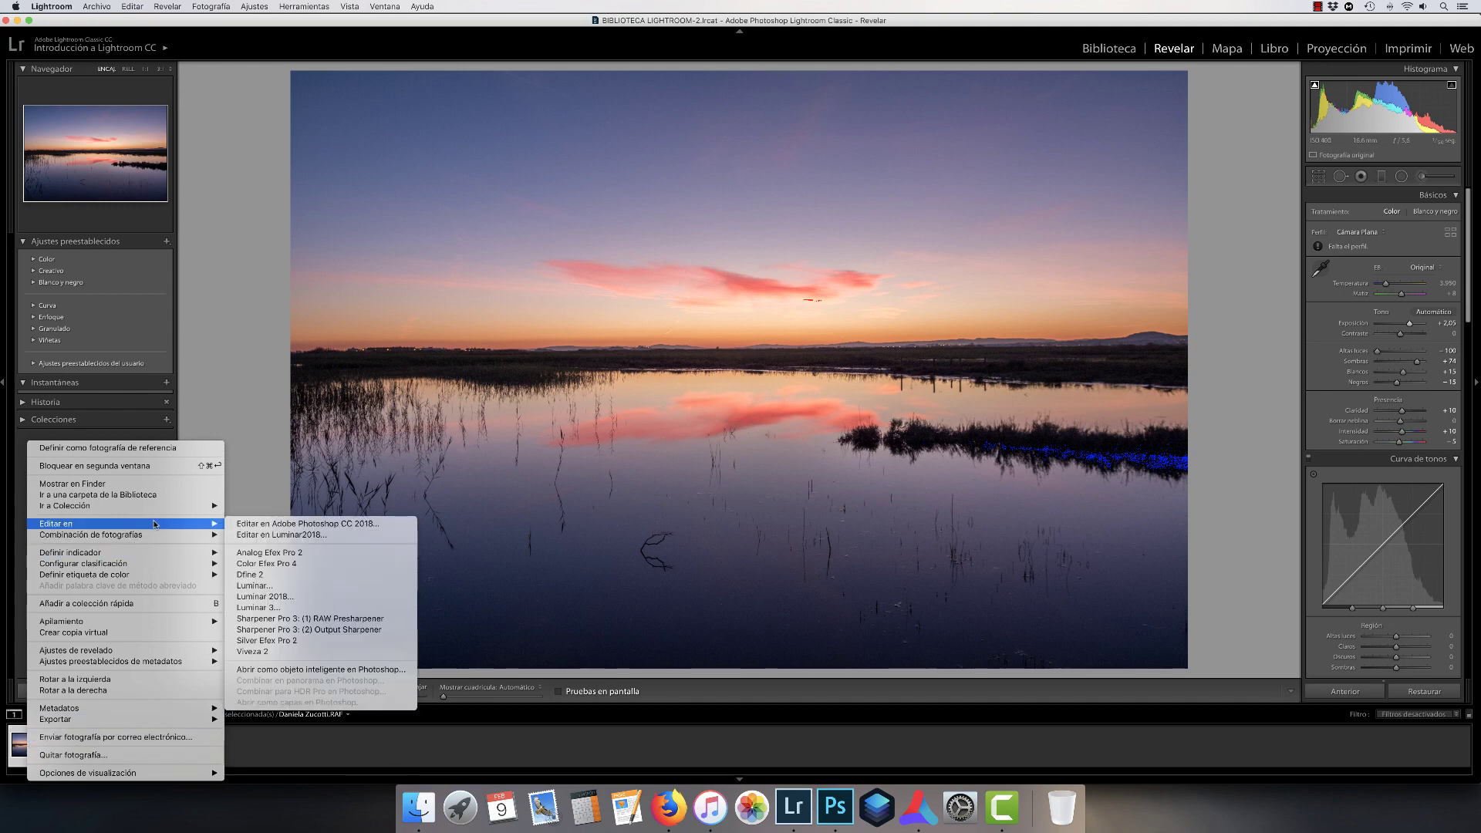
pyautogui.click(293, 523)
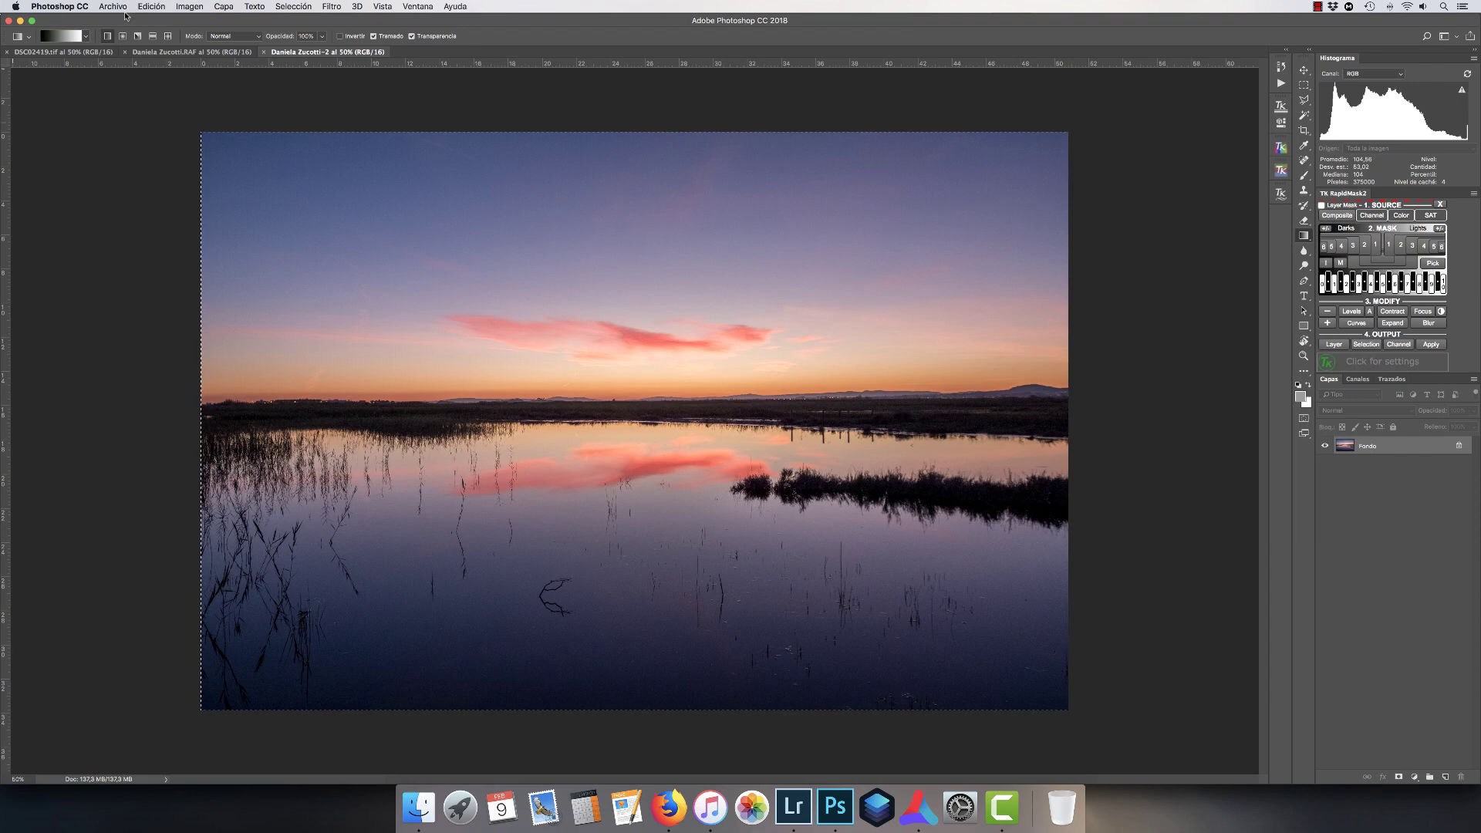
# Paste the bright exposure as a new layer above the dark one, and close DSC02419.tif and the leftover bright document.
pyautogui.click(184, 52)
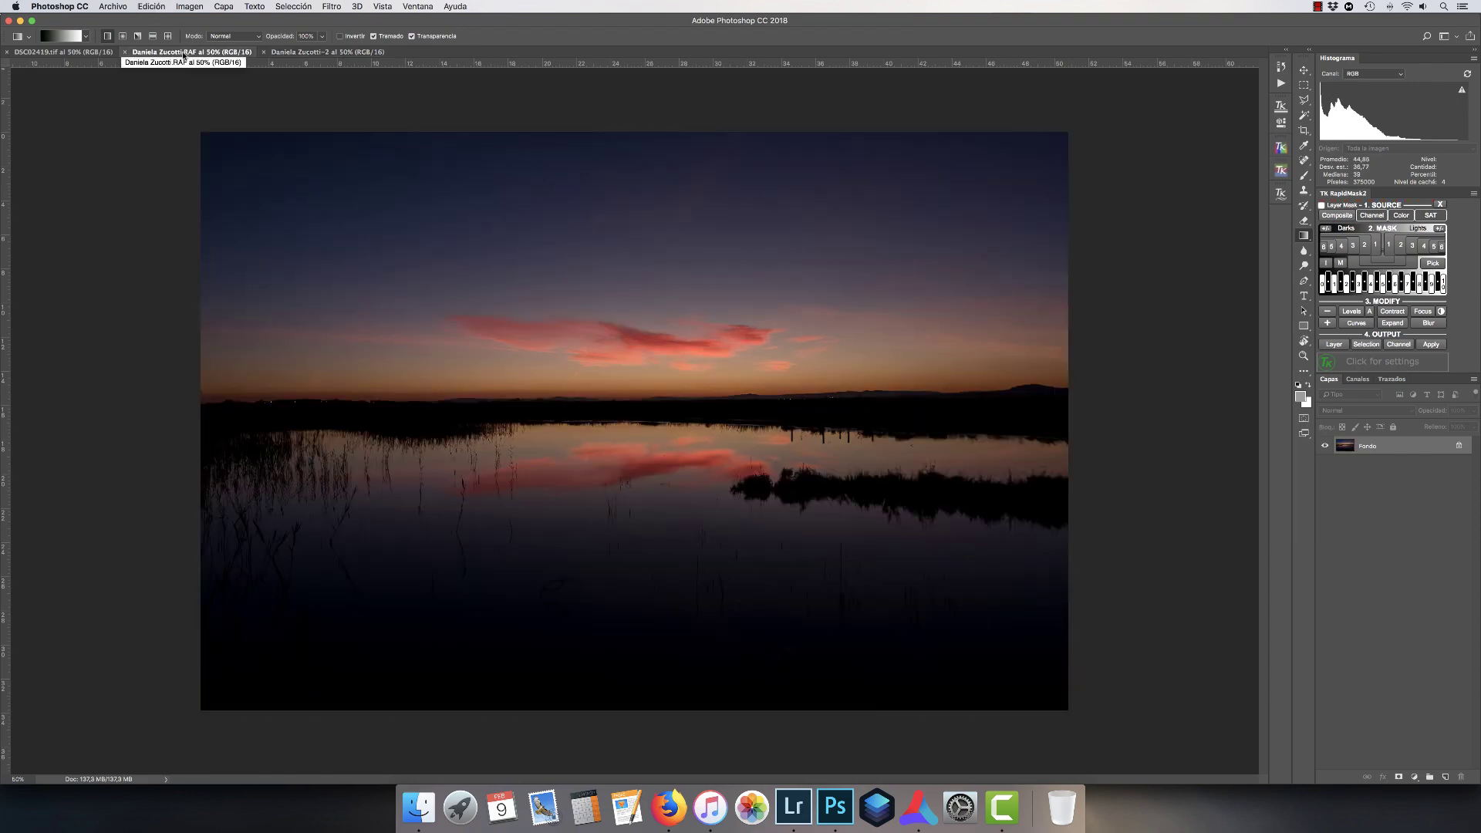
pyautogui.press('super+v')
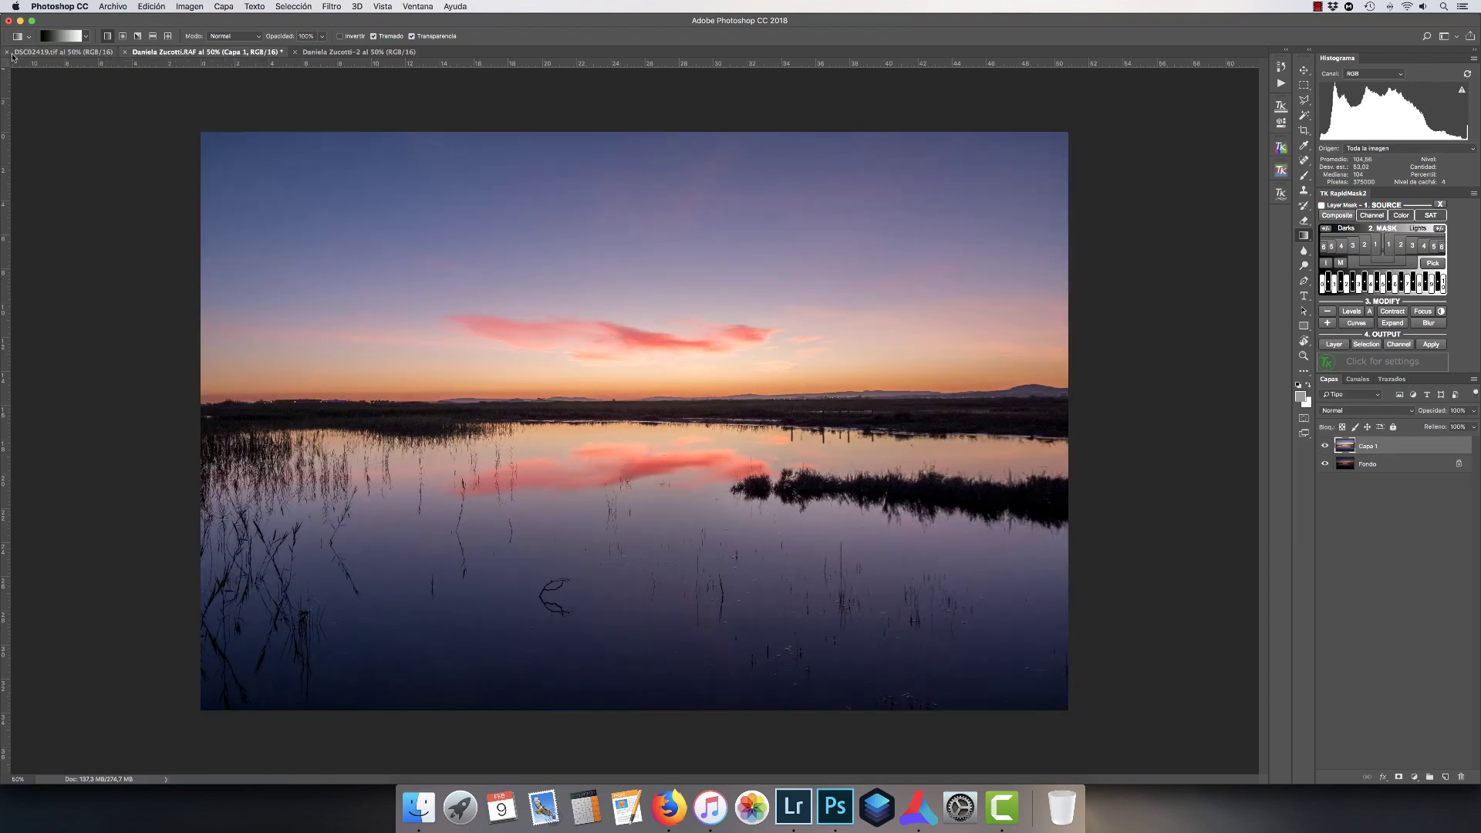
pyautogui.click(7, 51)
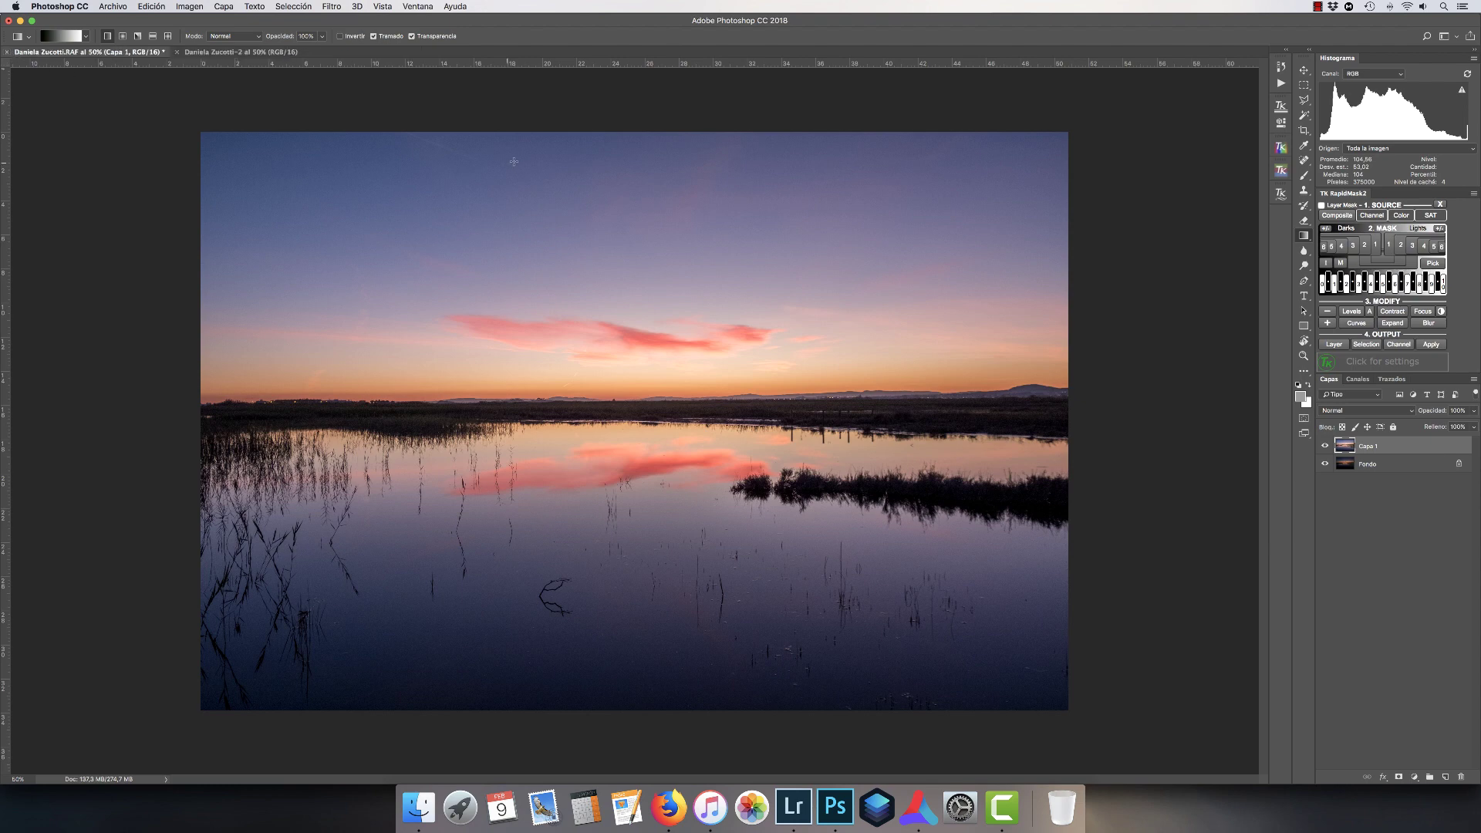
pyautogui.click(177, 52)
pyautogui.click(704, 255)
# Compare the two exposures and load the bright layer's luminosity as a selection from the RGB composite channel.
pyautogui.click(1325, 446)
pyautogui.click(1325, 446)
pyautogui.click(1359, 379)
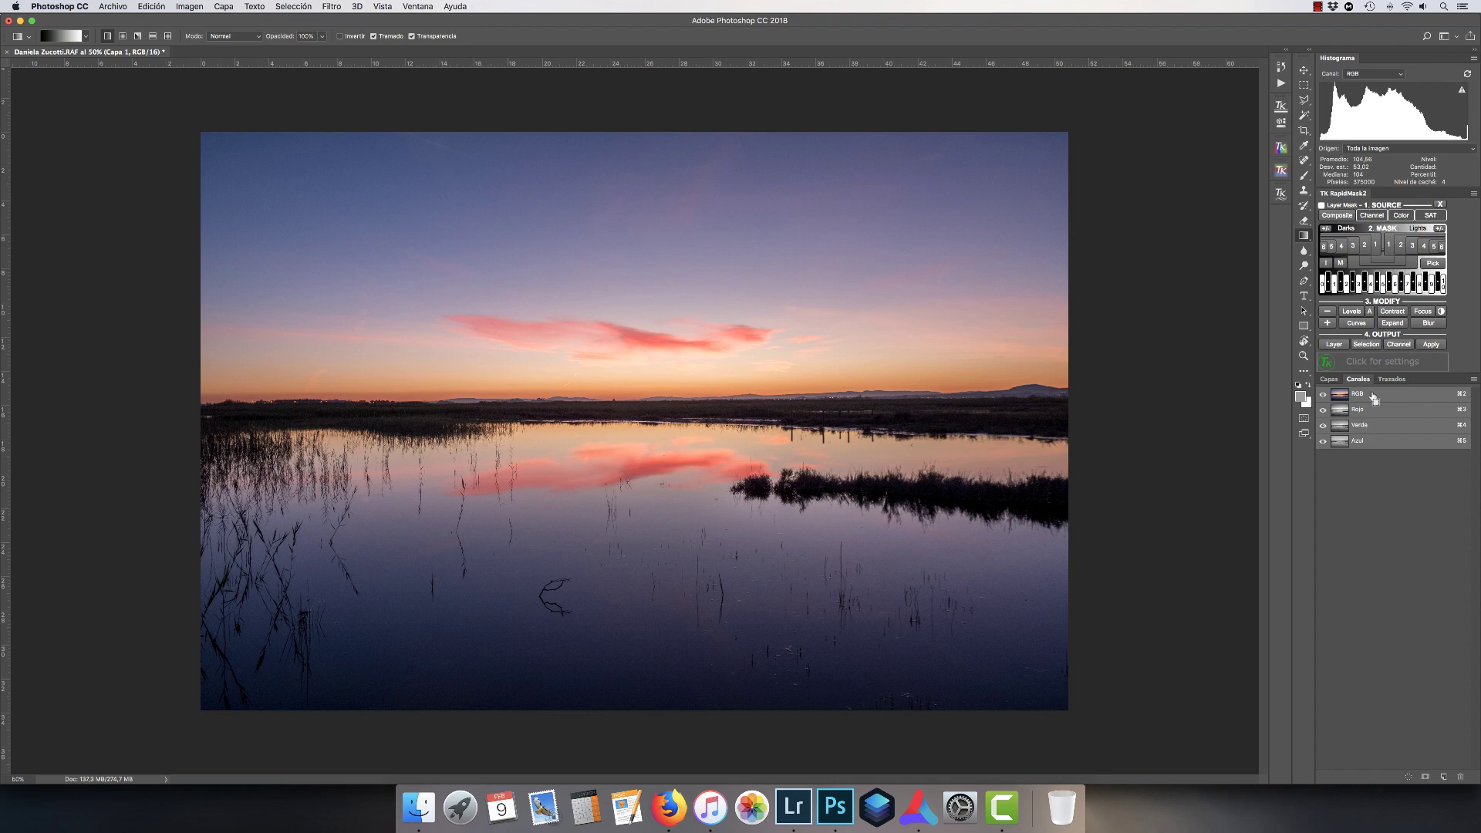
pyautogui.keyDown('super'); pyautogui.click(1372, 396); pyautogui.keyUp('super')
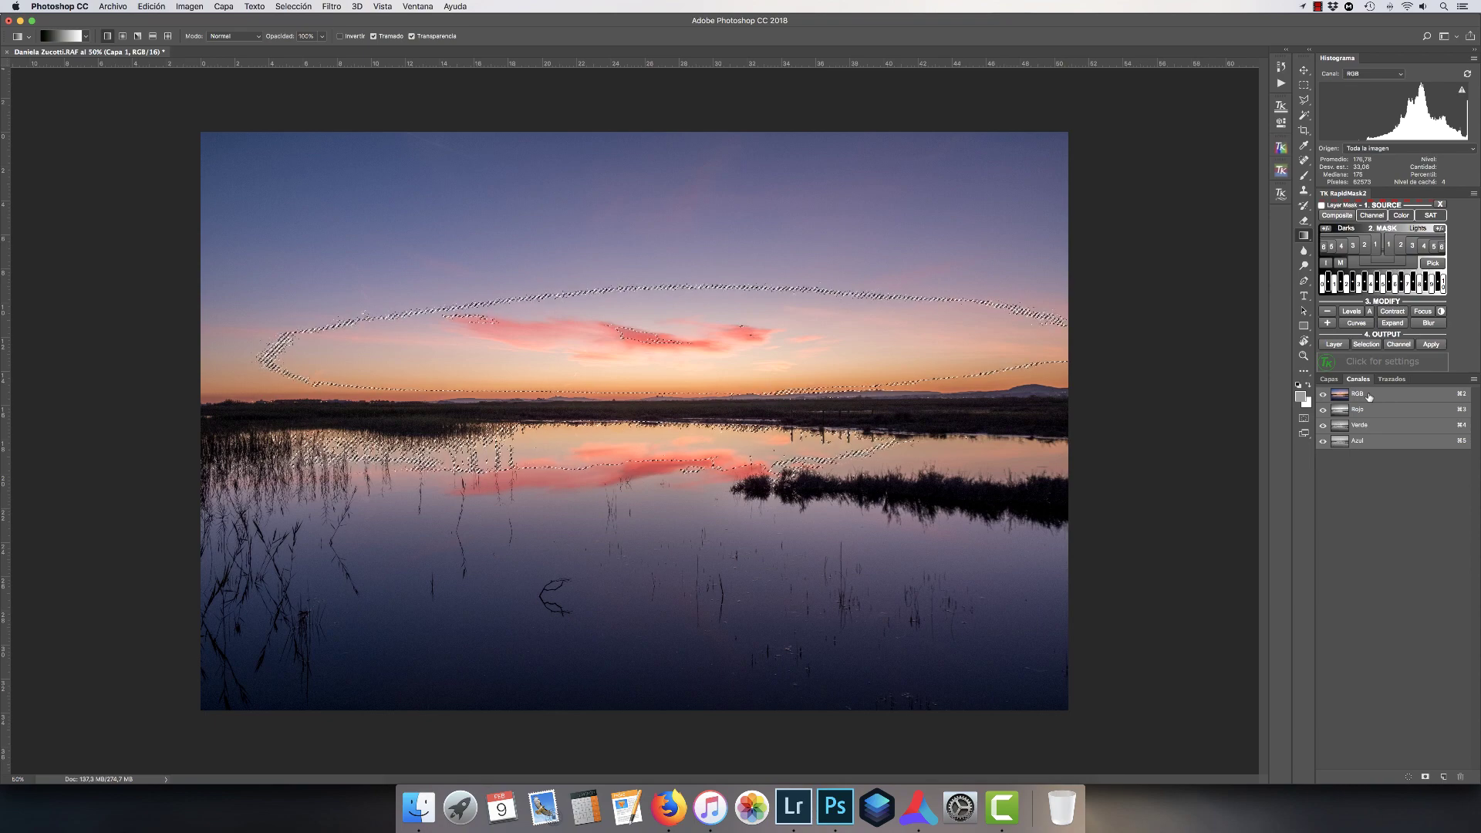
pyautogui.click(1330, 380)
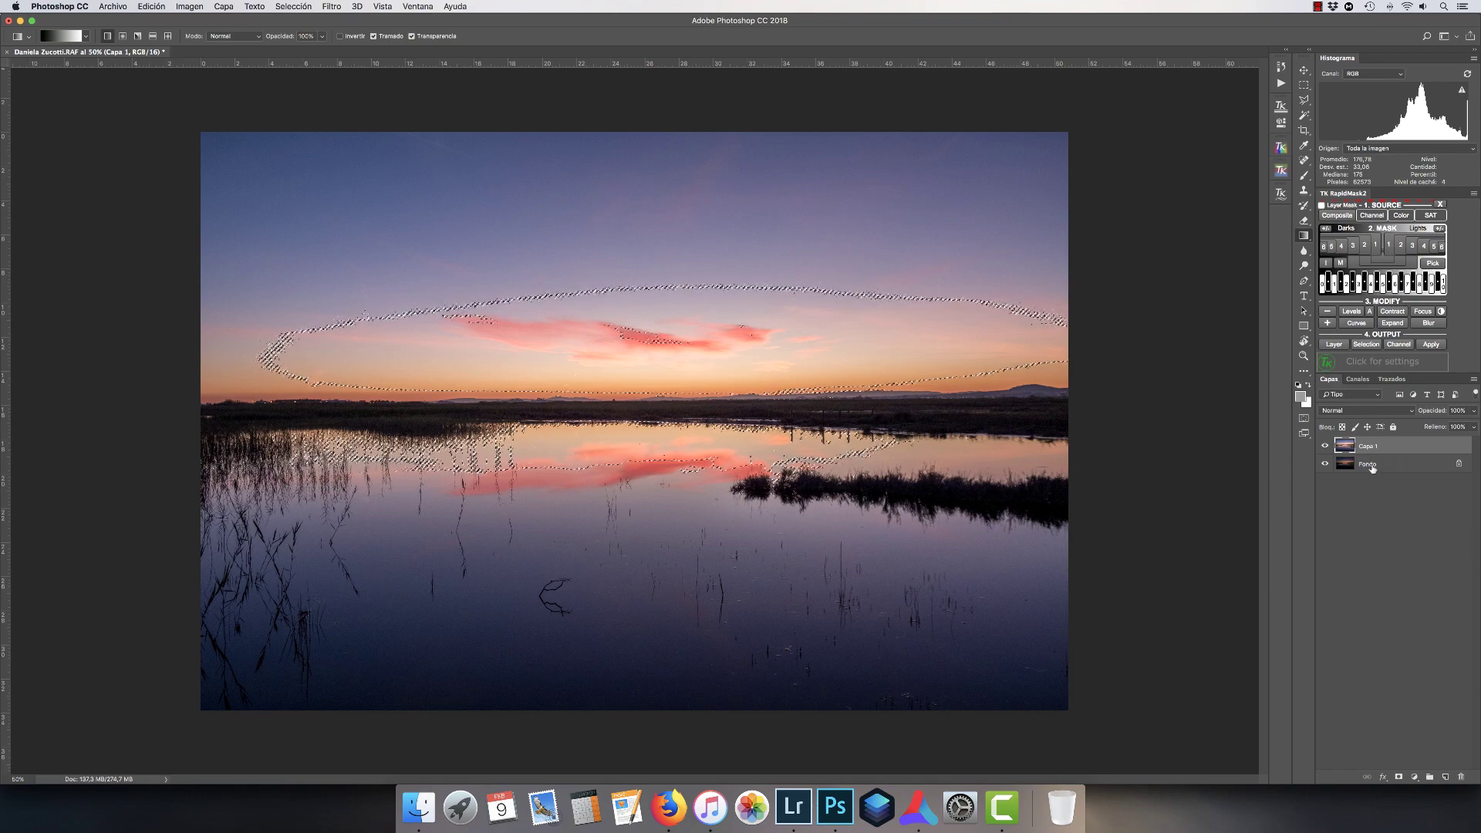
# Hide the bright layer, unlock the dark background layer, and mask it with the luminosity selection.
pyautogui.click(1325, 446)
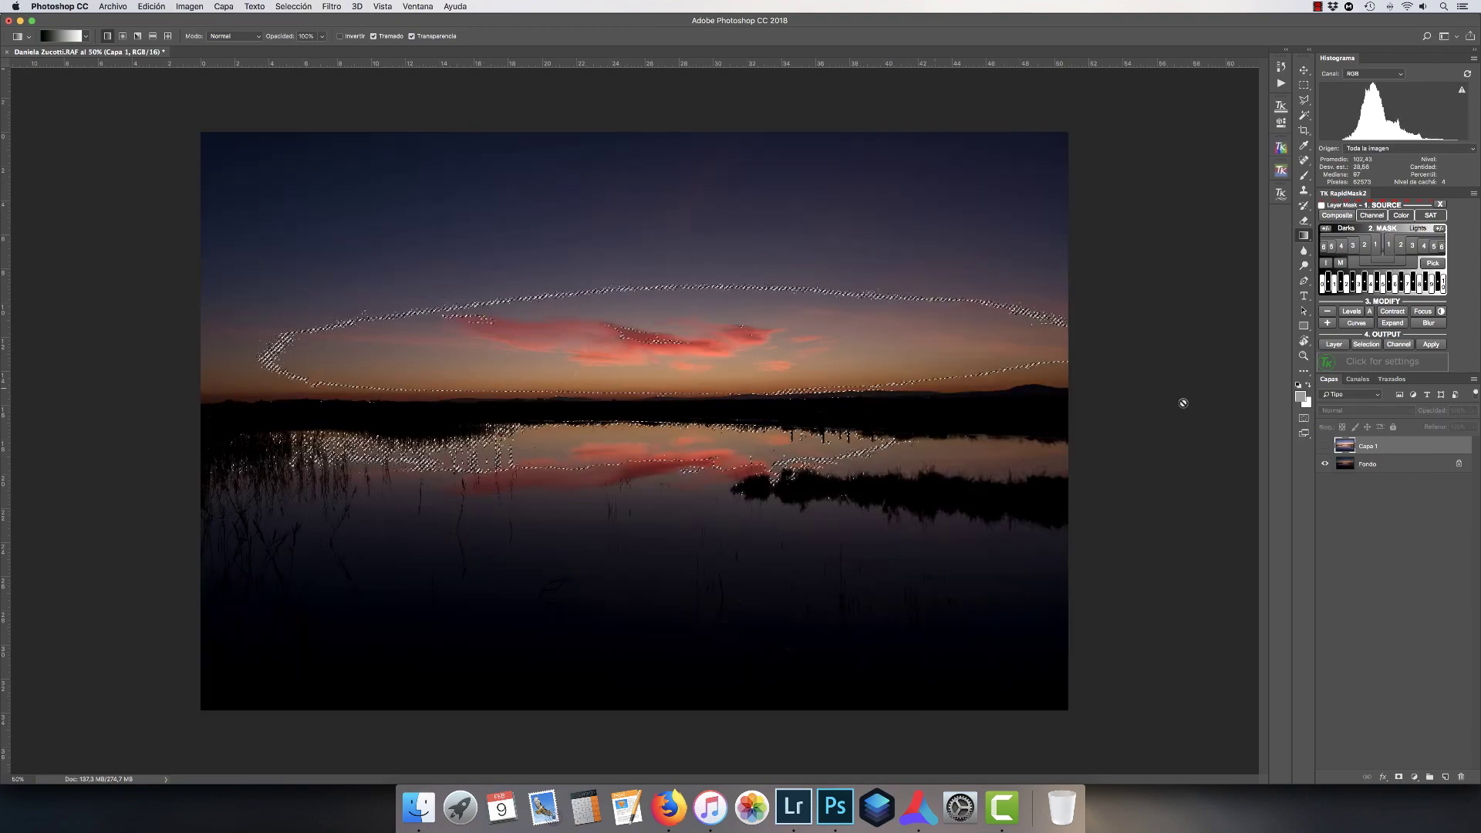
pyautogui.click(1459, 464)
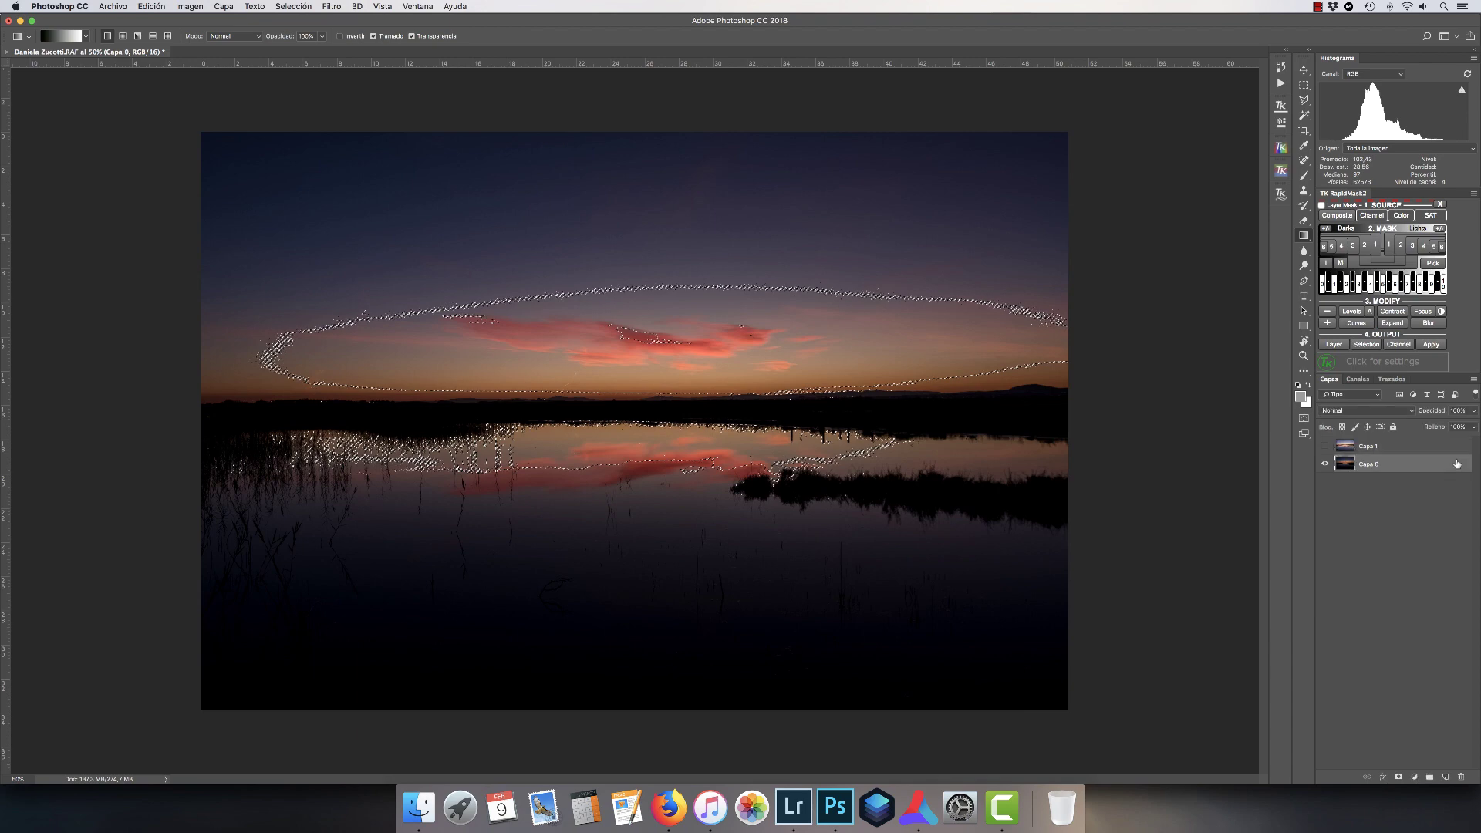
pyautogui.click(1398, 777)
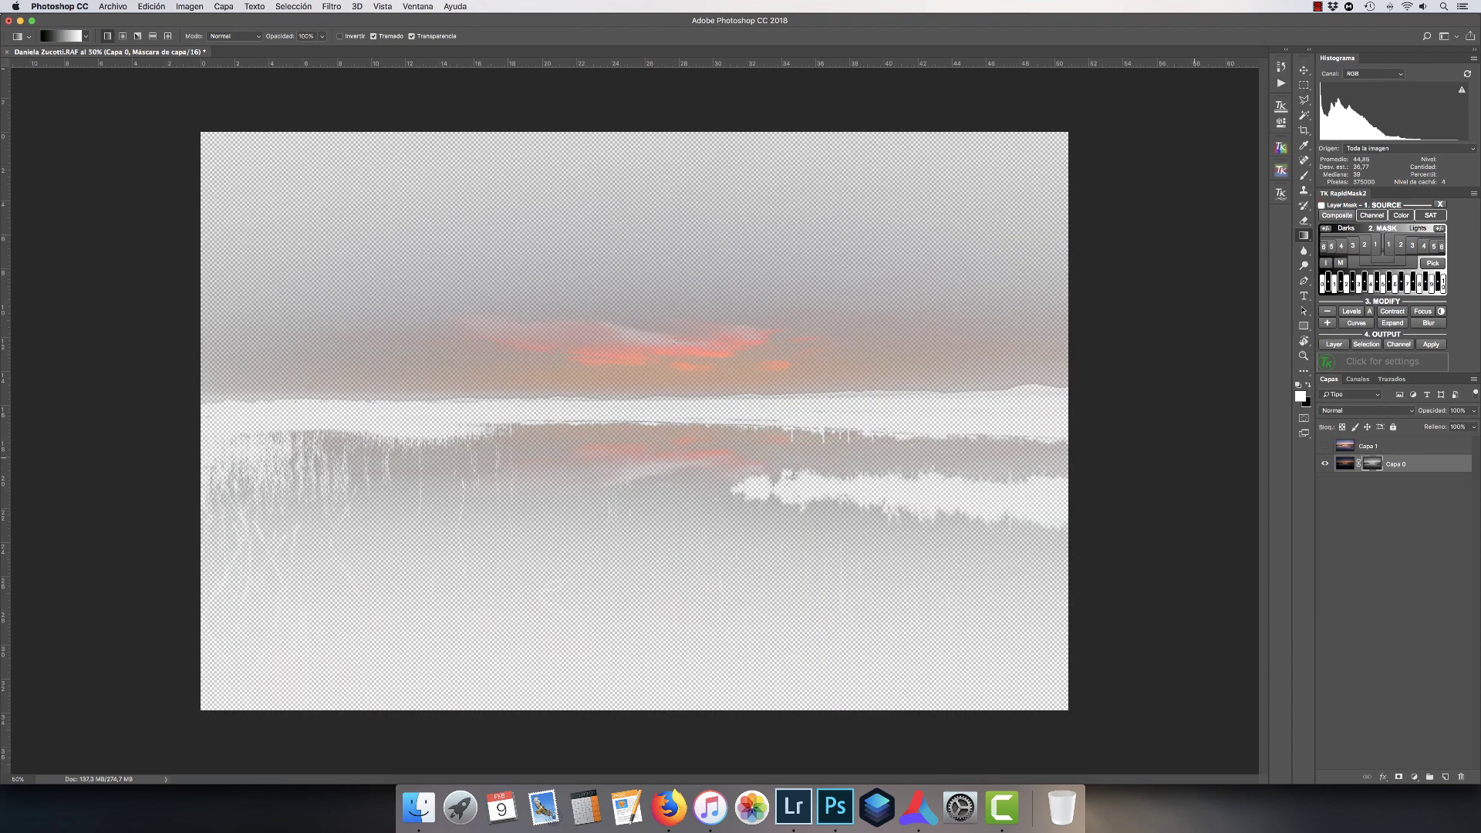
# Show the bright layer, move the masked dark layer above it, and set the dark layer's opacity to 63%.
pyautogui.click(1324, 446)
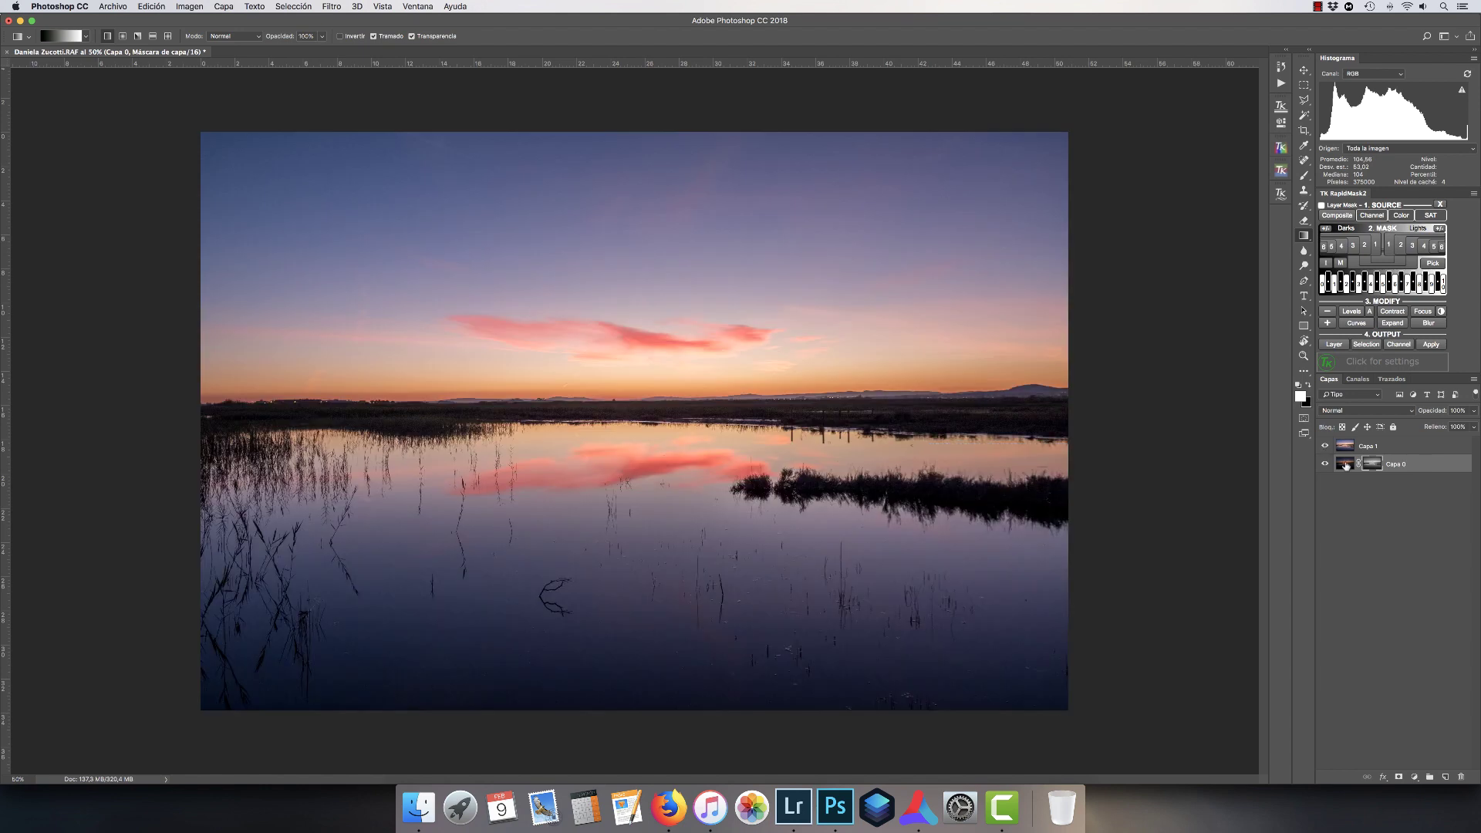
pyautogui.moveTo(1346, 466); pyautogui.dragTo(1344, 445)
pyautogui.click(1344, 446)
pyautogui.click(1325, 446)
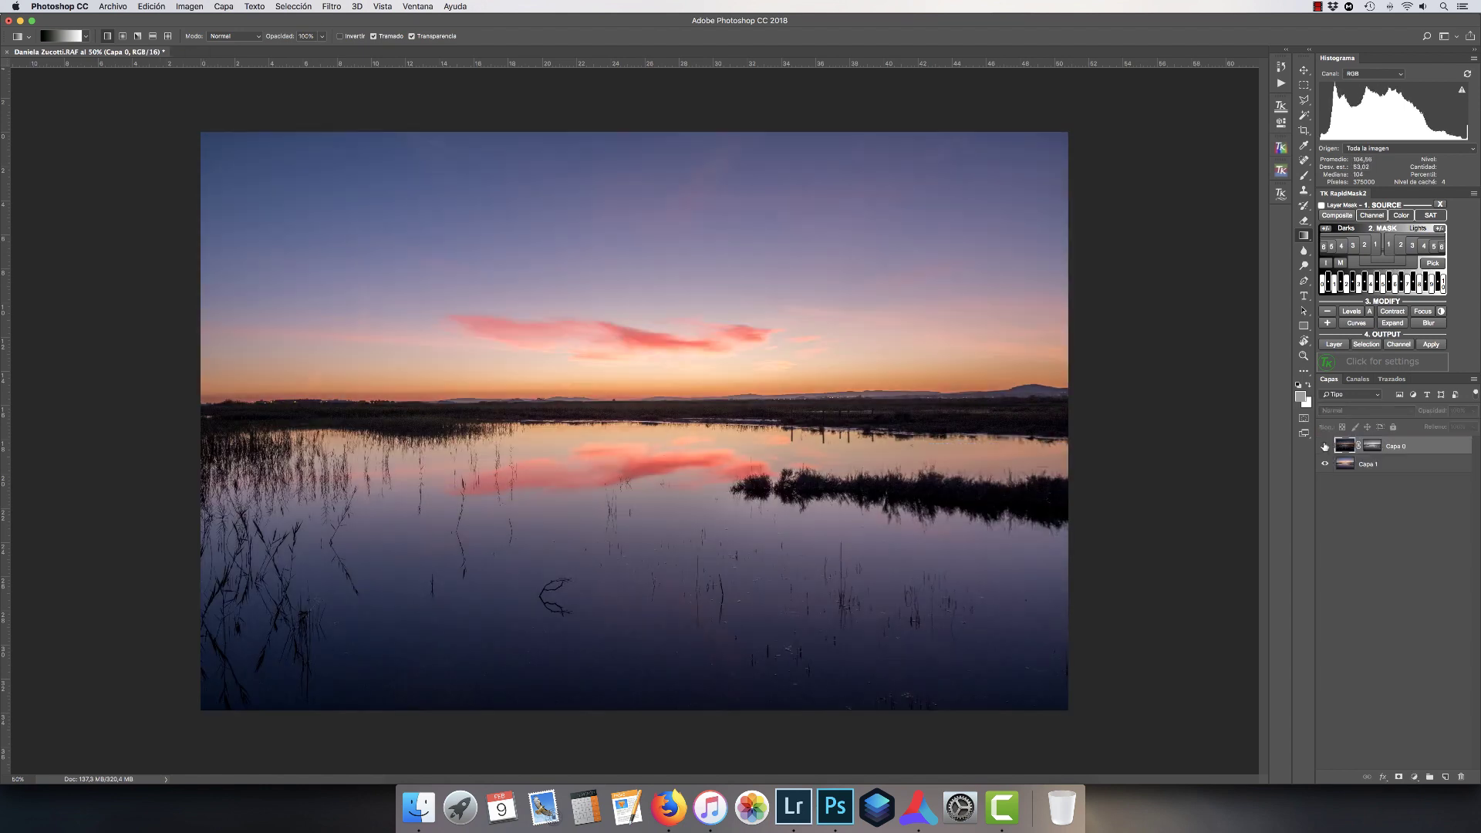
pyautogui.click(1324, 446)
pyautogui.press('6')
pyautogui.press('3')
# Inspect the luminosity mask on its own in grayscale, and compare the image with and without the dark layer.
pyautogui.click(1373, 445)
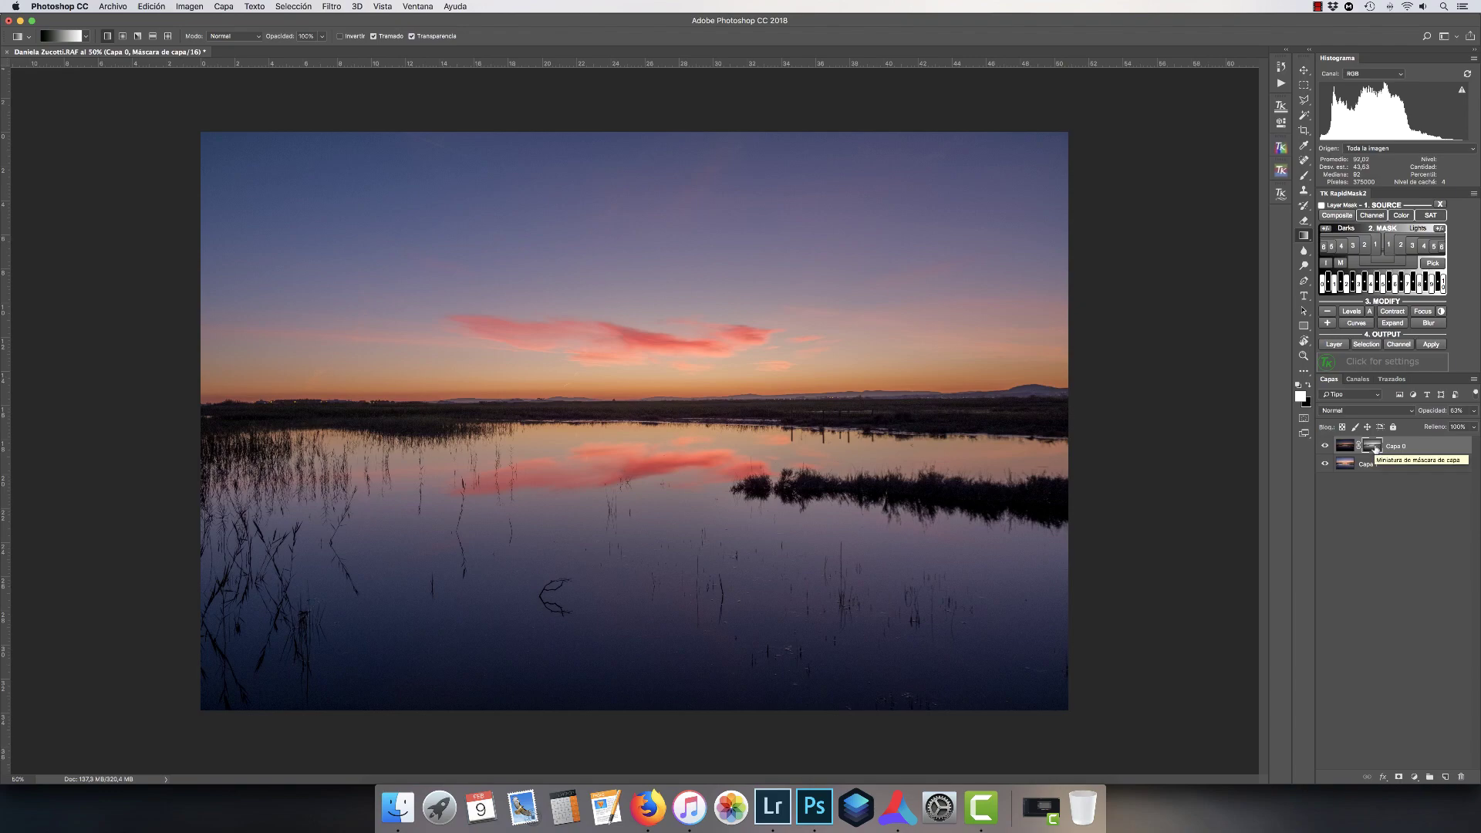
pyautogui.keyDown('alt'); pyautogui.click(1376, 448); pyautogui.keyUp('alt')
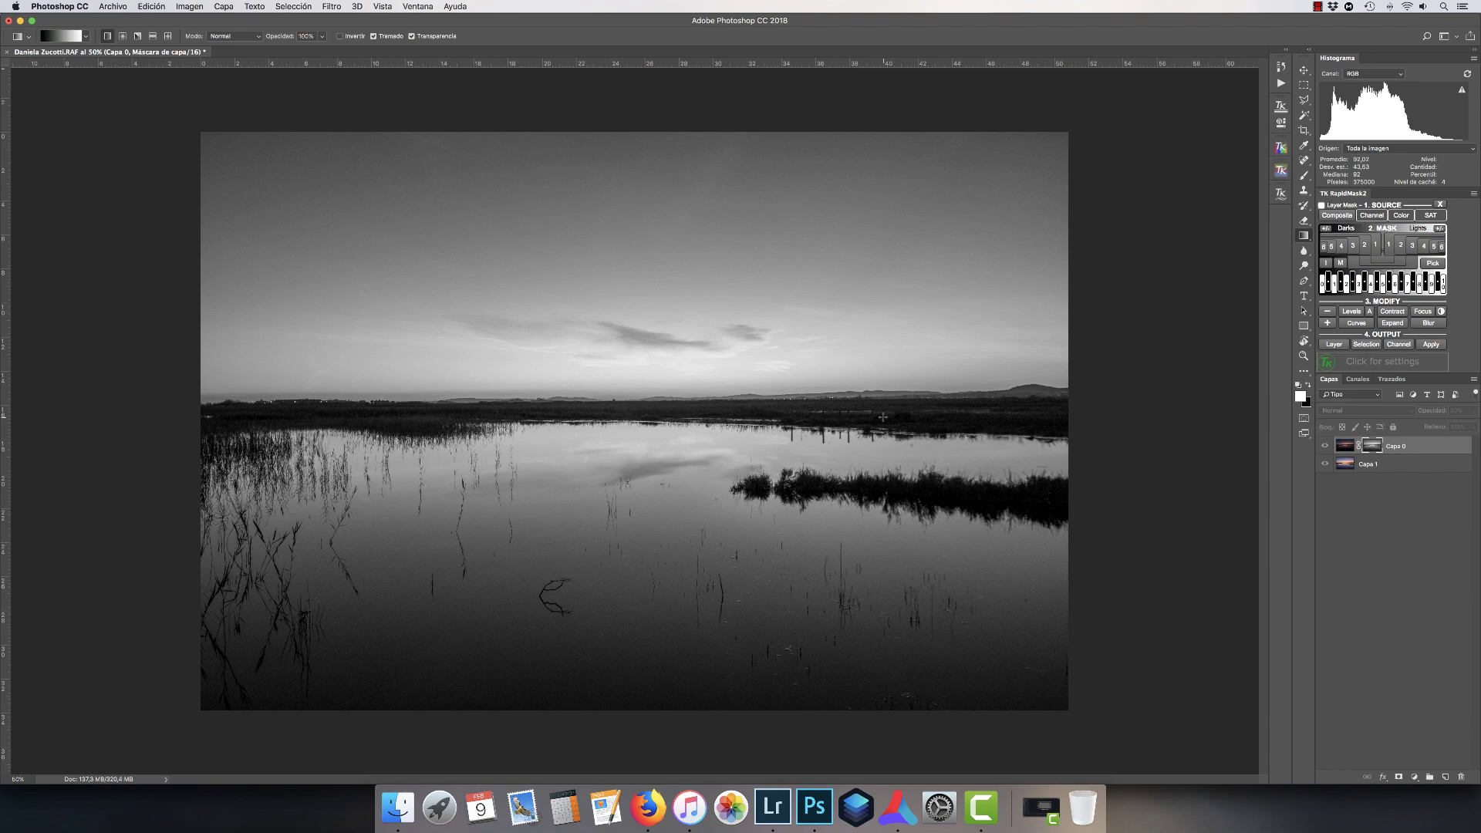
pyautogui.keyDown('alt'); pyautogui.click(1372, 452); pyautogui.keyUp('alt')
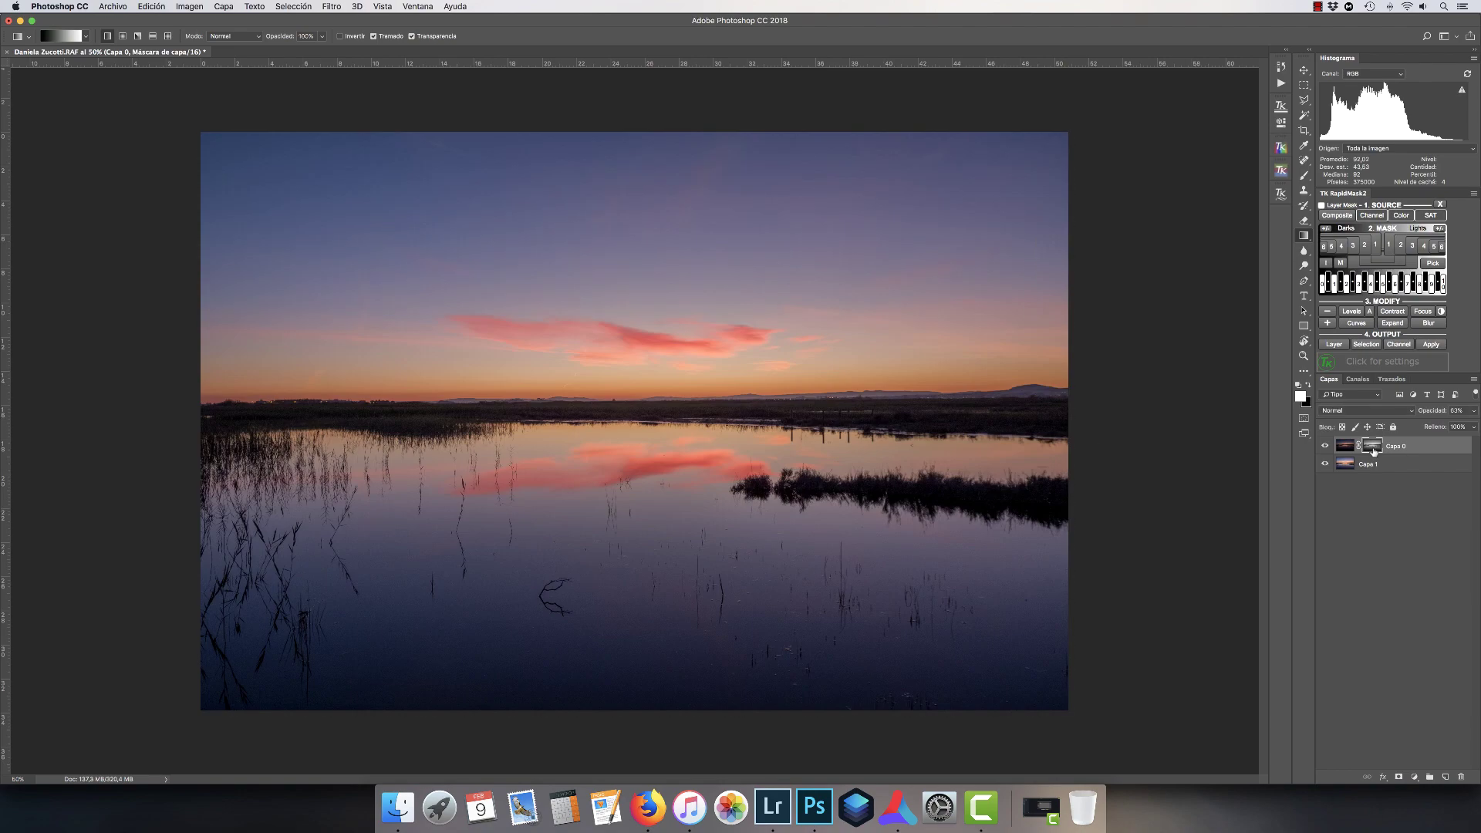
pyautogui.click(1325, 446)
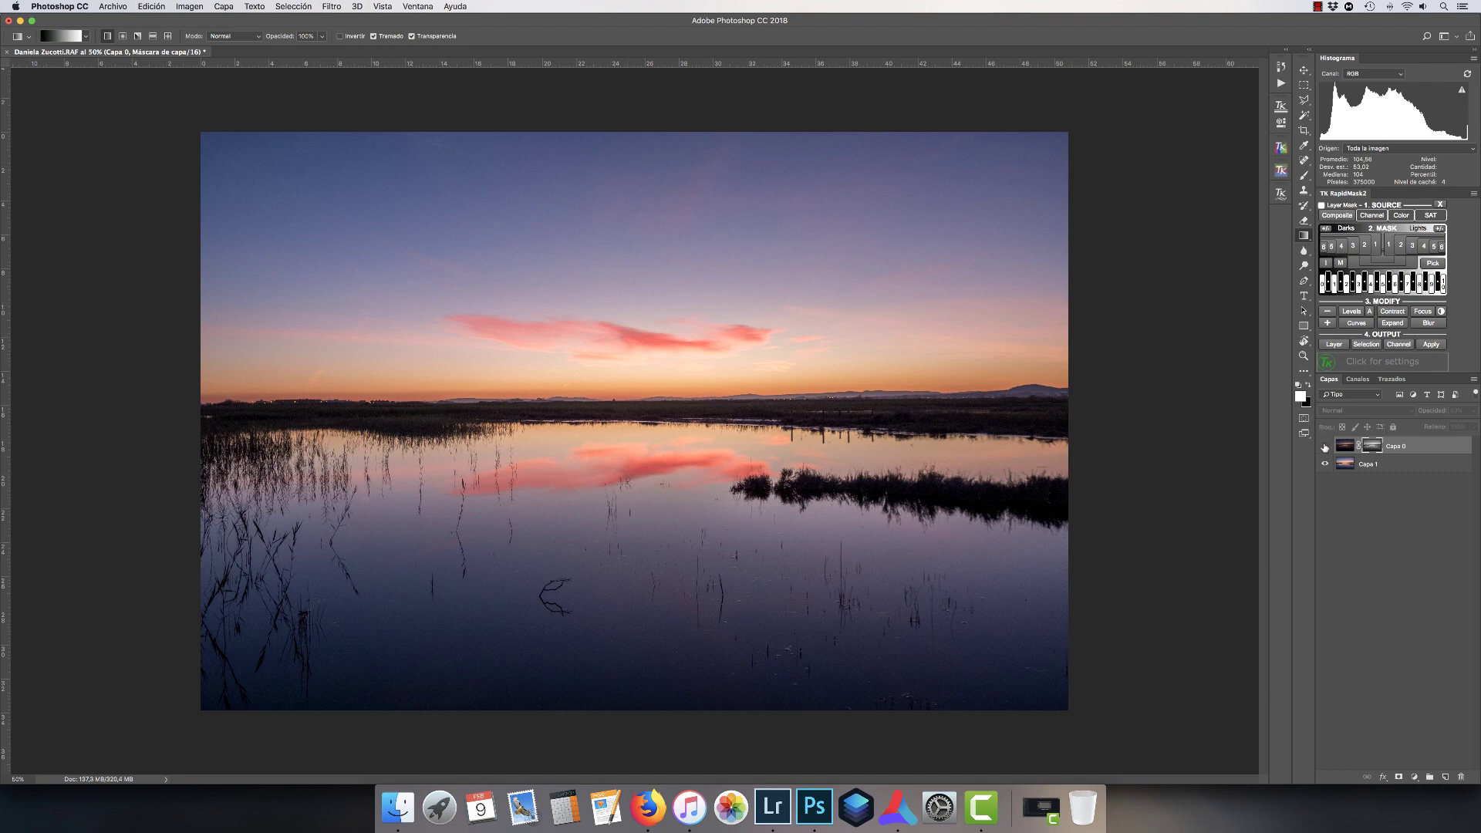
pyautogui.click(1325, 446)
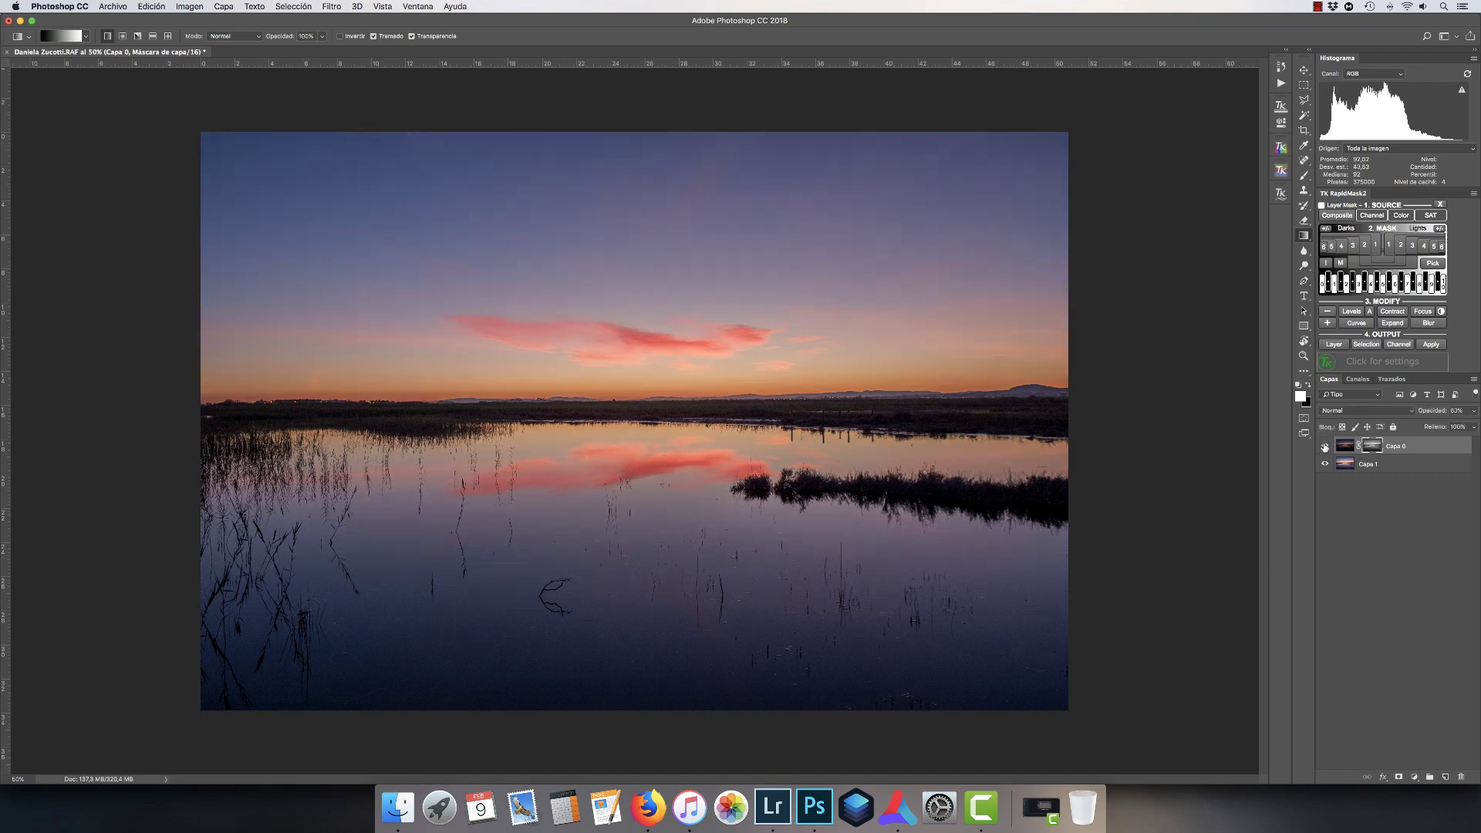
pyautogui.click(1325, 445)
pyautogui.click(1325, 446)
# Examine the distant shoreline at 200% with the dark layer's mask disabled and re-enabled, and return to the full image.
pyautogui.click(1304, 356)
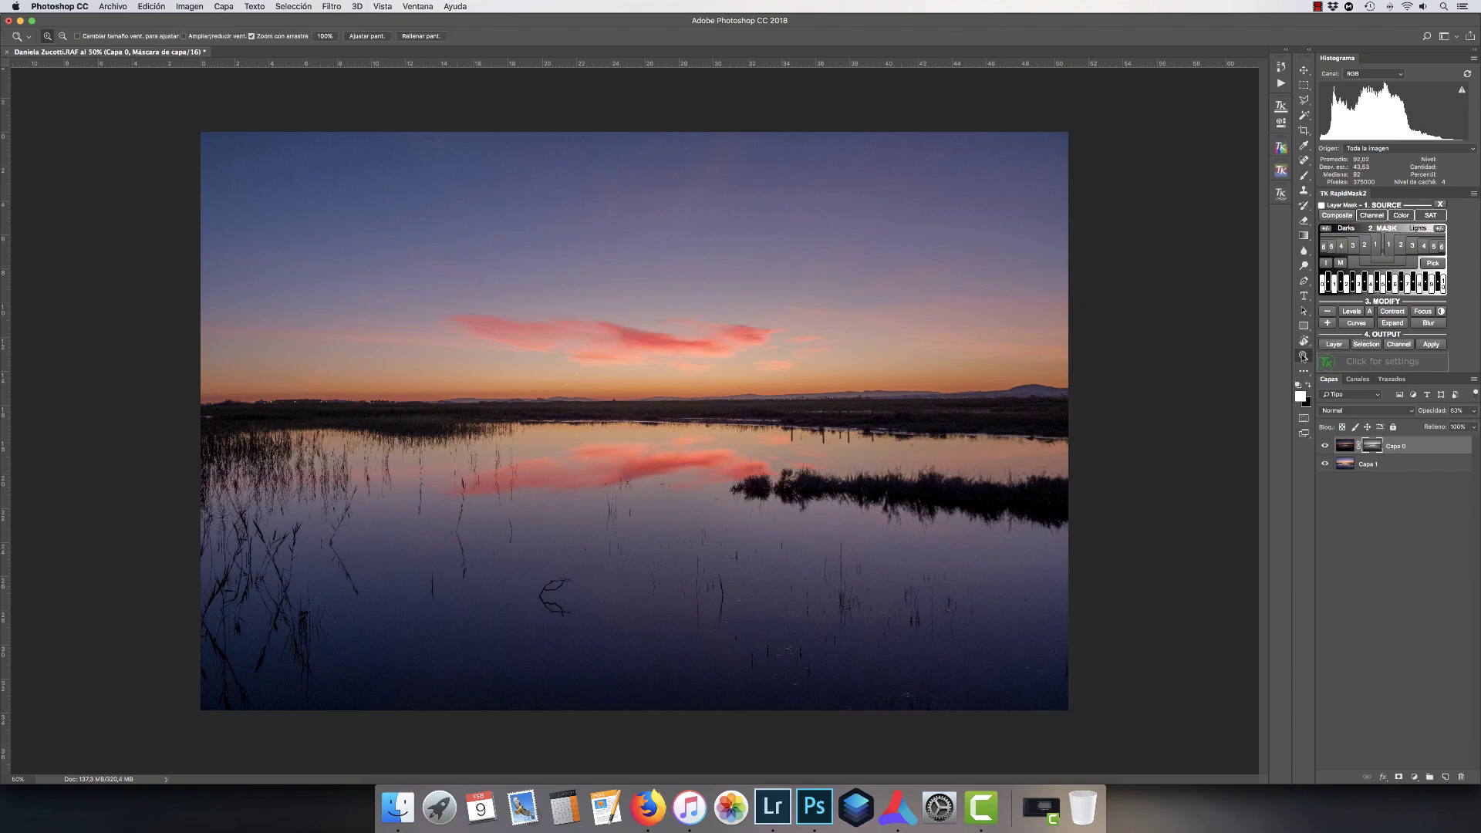
pyautogui.click(1061, 429)
pyautogui.click(1032, 422)
pyautogui.click(1156, 421)
pyautogui.click(1156, 421)
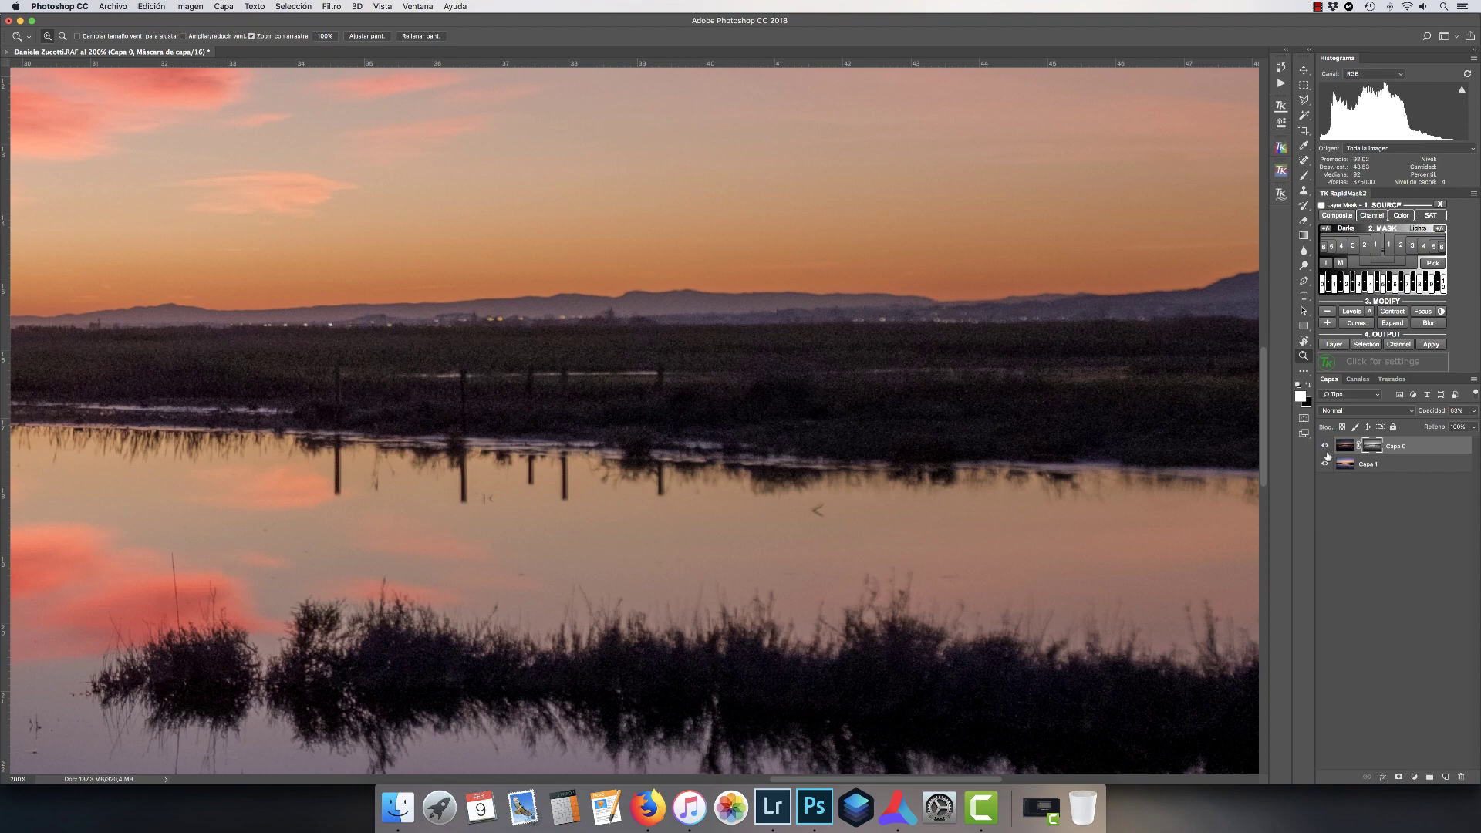
pyautogui.rightClick(1376, 448)
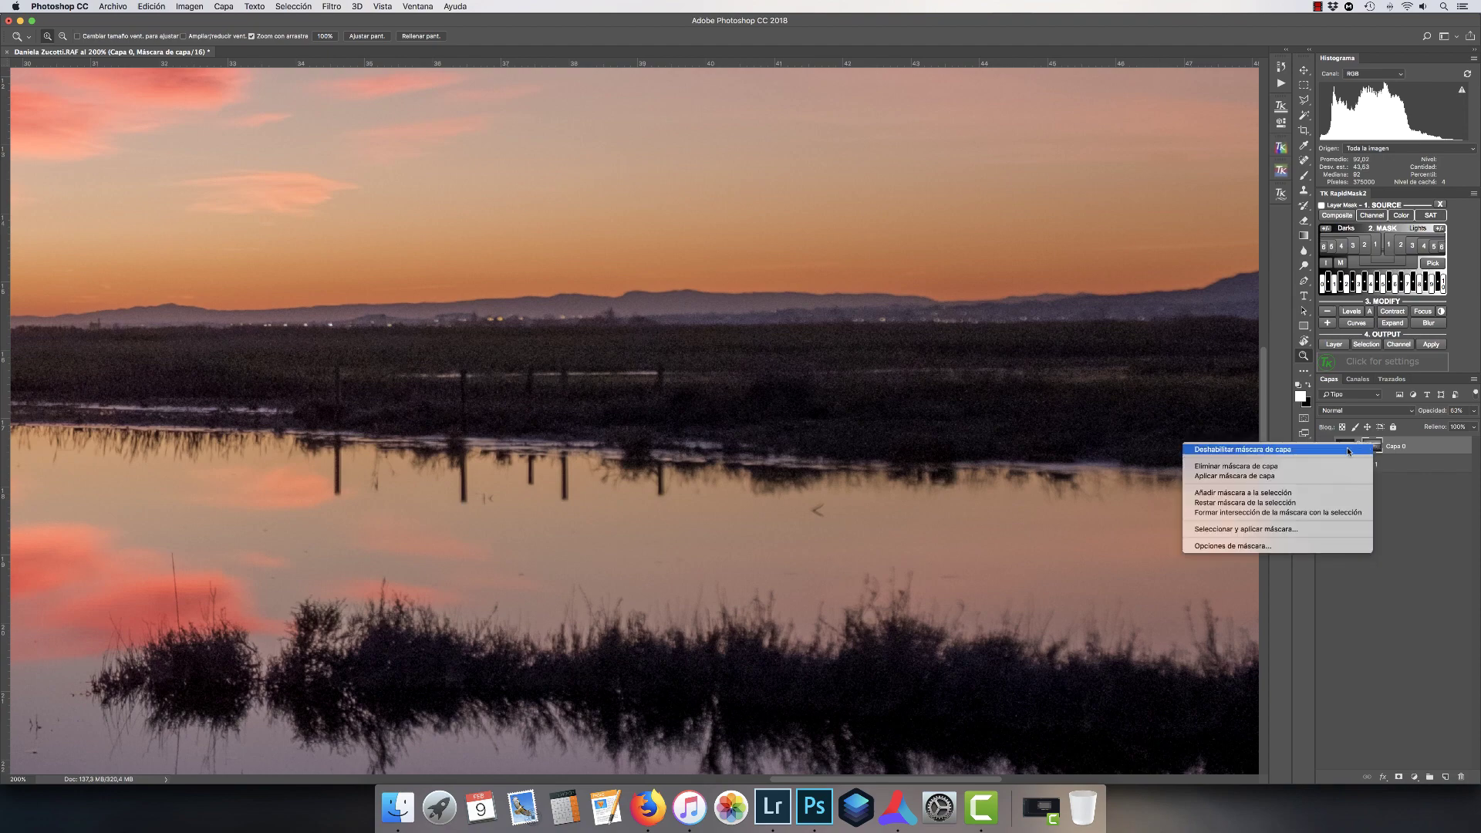
pyautogui.click(1346, 450)
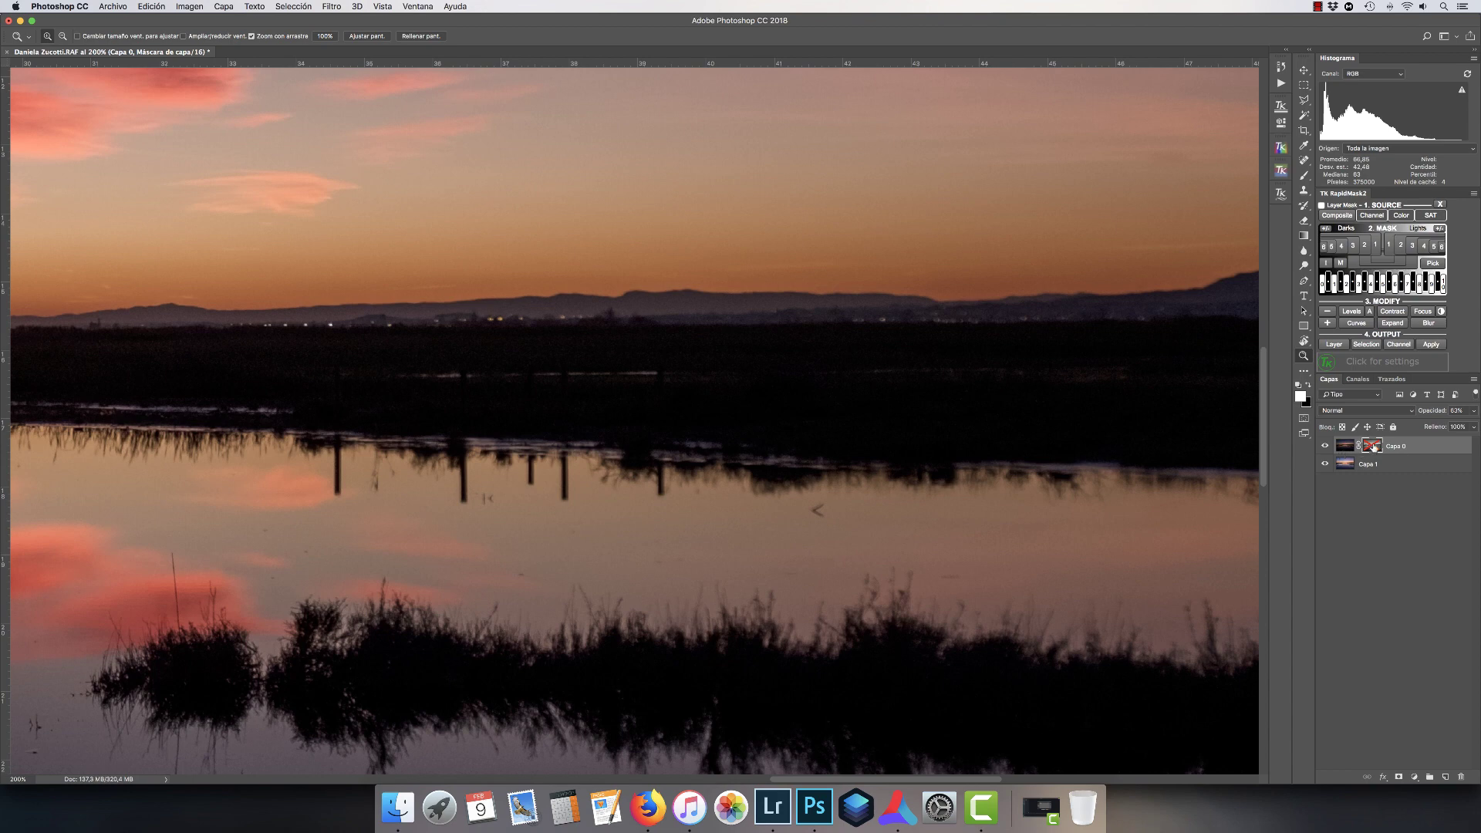
pyautogui.keyDown('shift'); pyautogui.click(1373, 446); pyautogui.keyUp('shift')
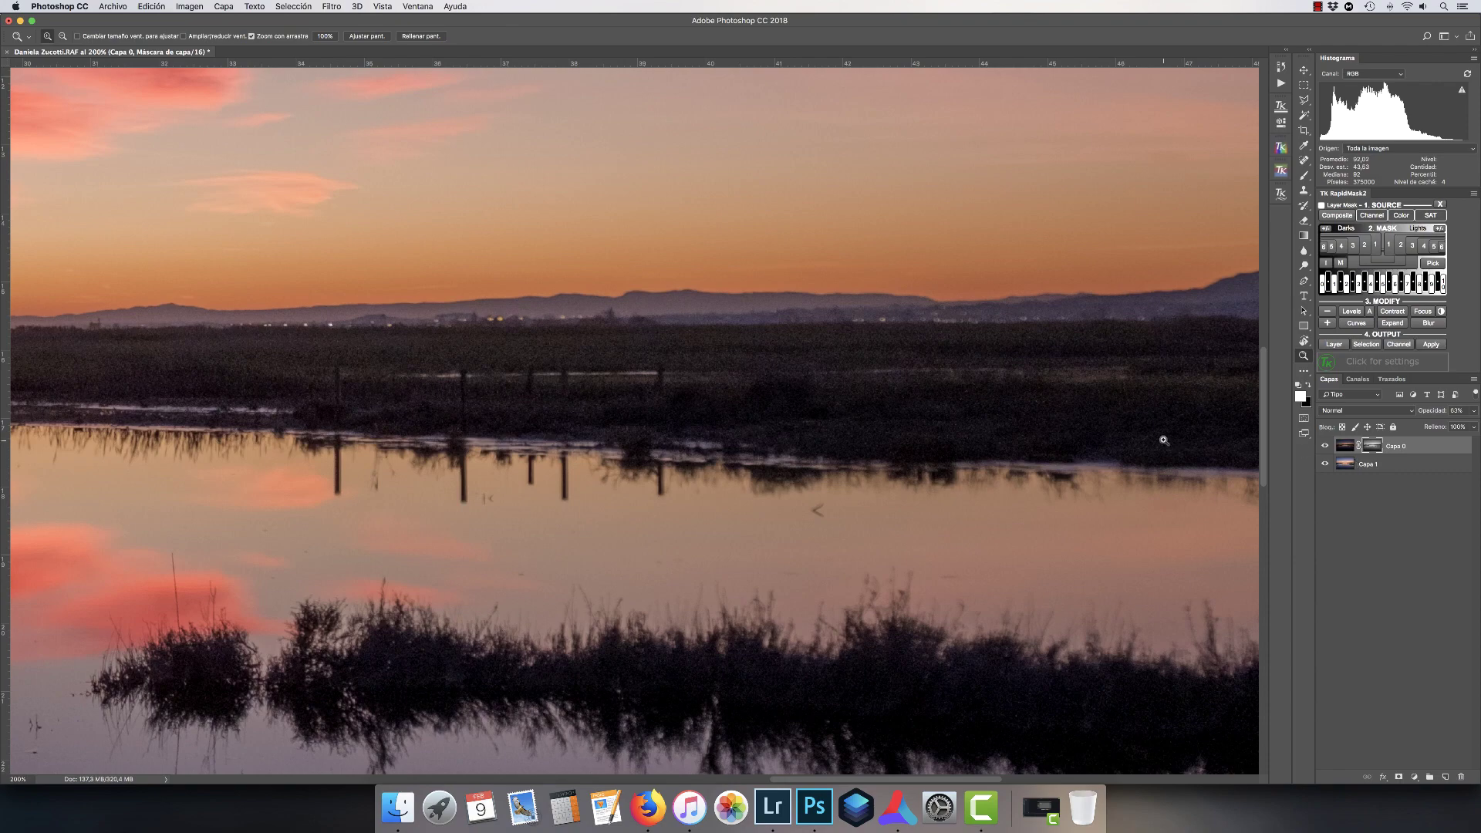
pyautogui.press('alt')
pyautogui.keyDown('alt'); pyautogui.click(1043, 392); pyautogui.keyUp('alt')
pyautogui.keyDown('alt'); pyautogui.click(1041, 390); pyautogui.keyUp('alt')
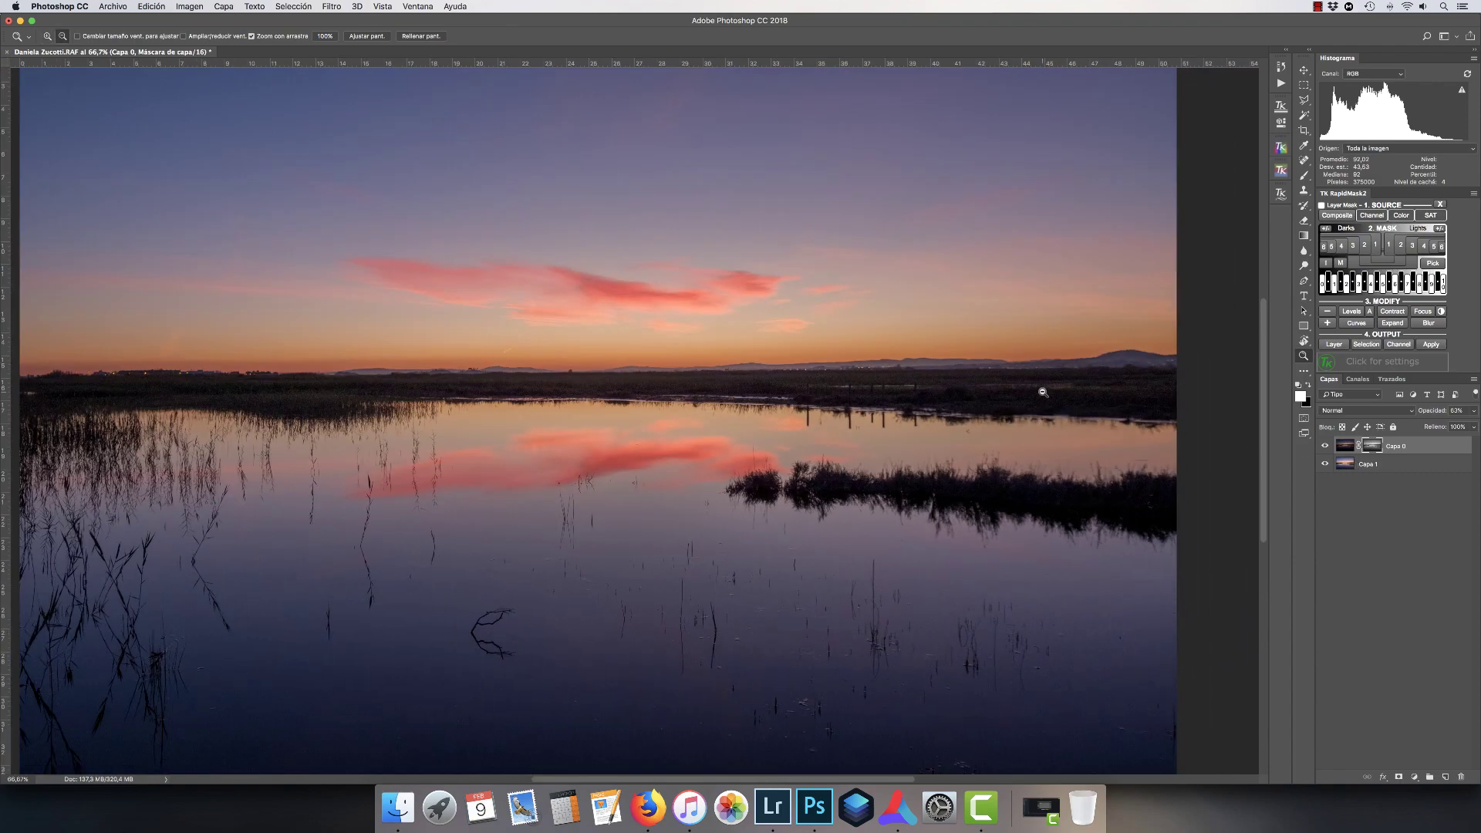
pyautogui.hscroll(-5, 487, 392)
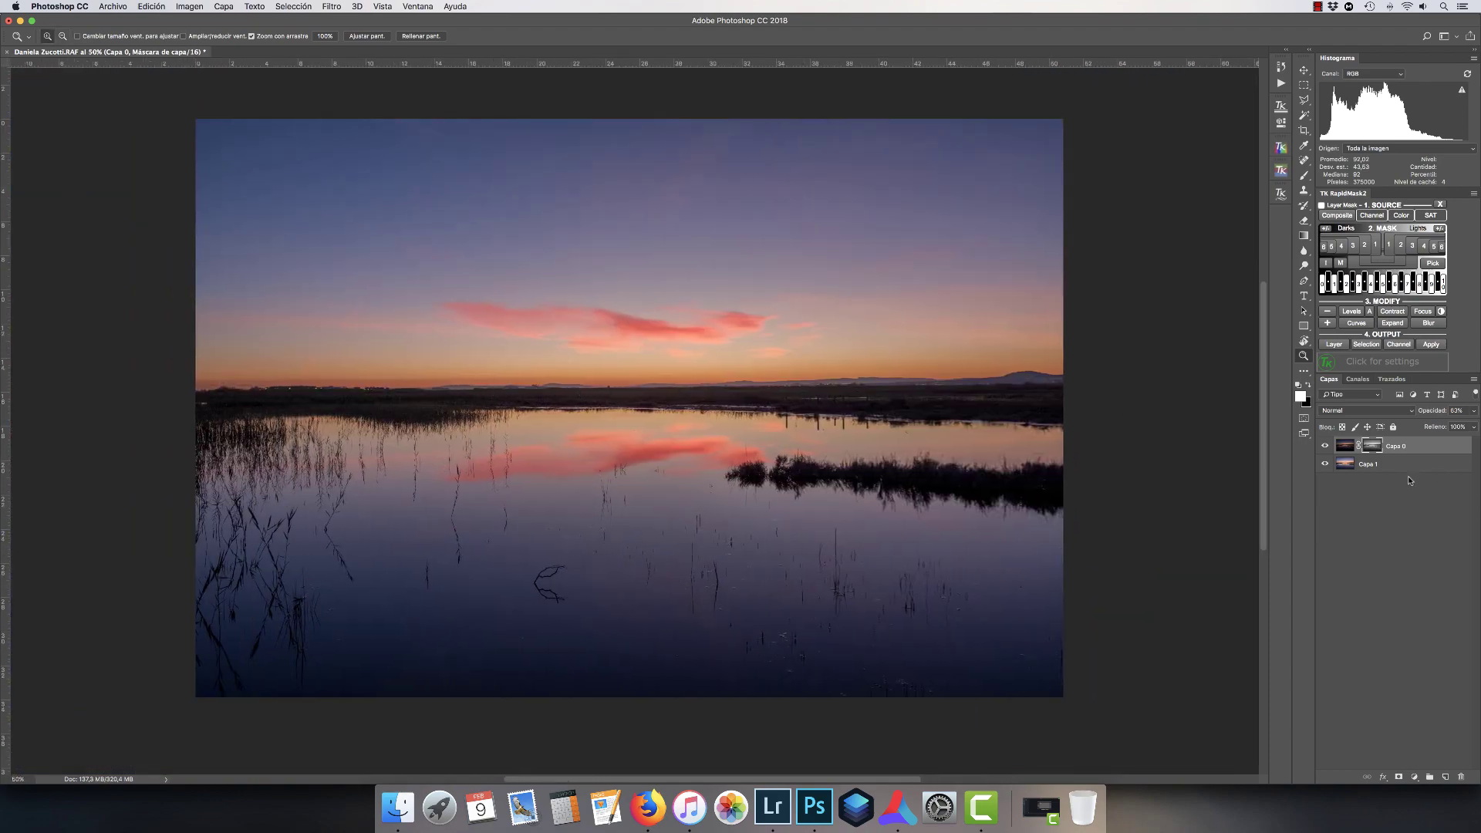
# Reselect the dark layer's mask and compare the image with the dark layer hidden and shown.
pyautogui.rightClick(1381, 464)
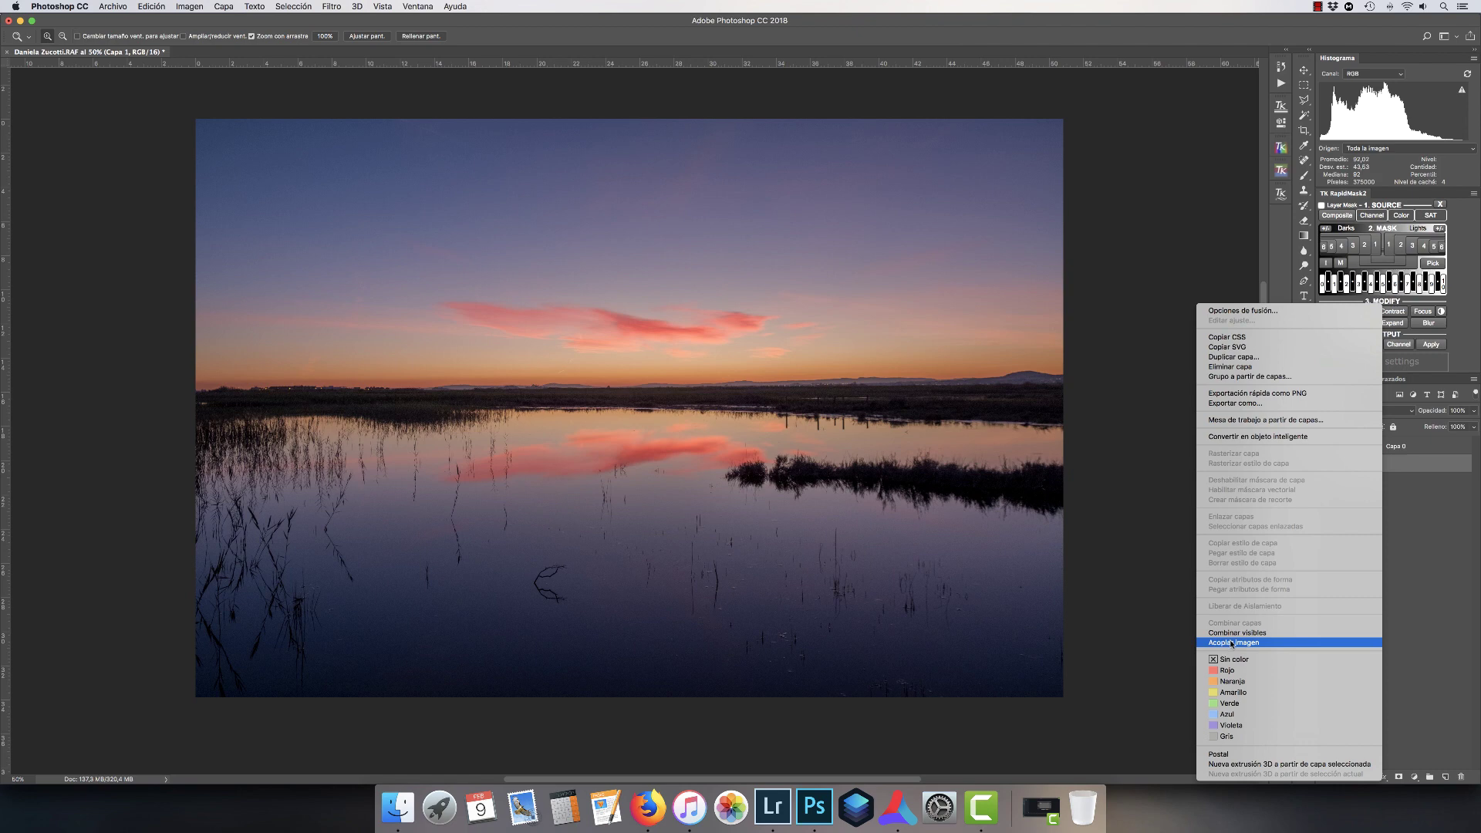
pyautogui.click(1433, 586)
pyautogui.click(1374, 446)
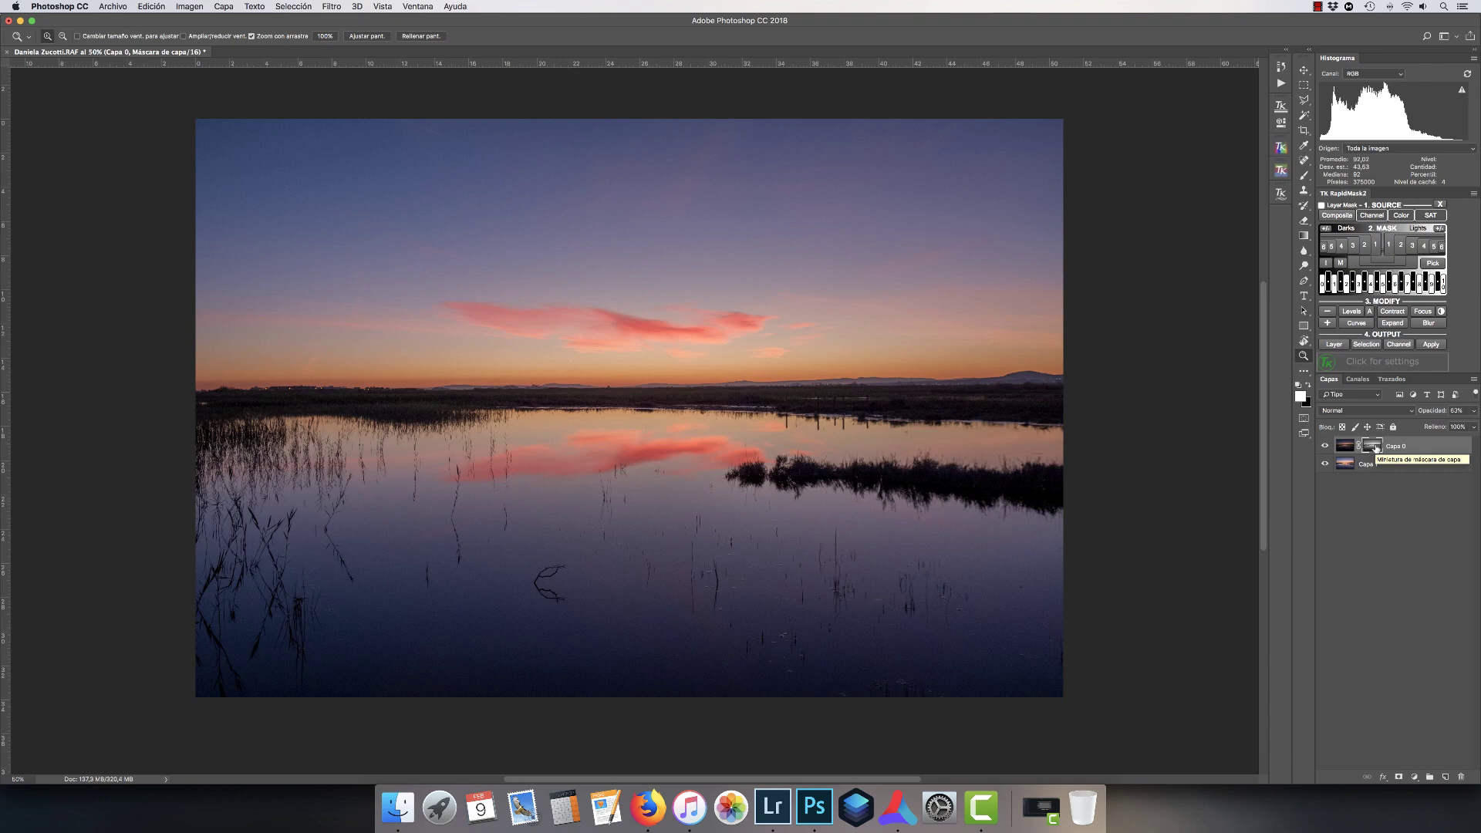
pyautogui.click(1326, 447)
pyautogui.click(1326, 446)
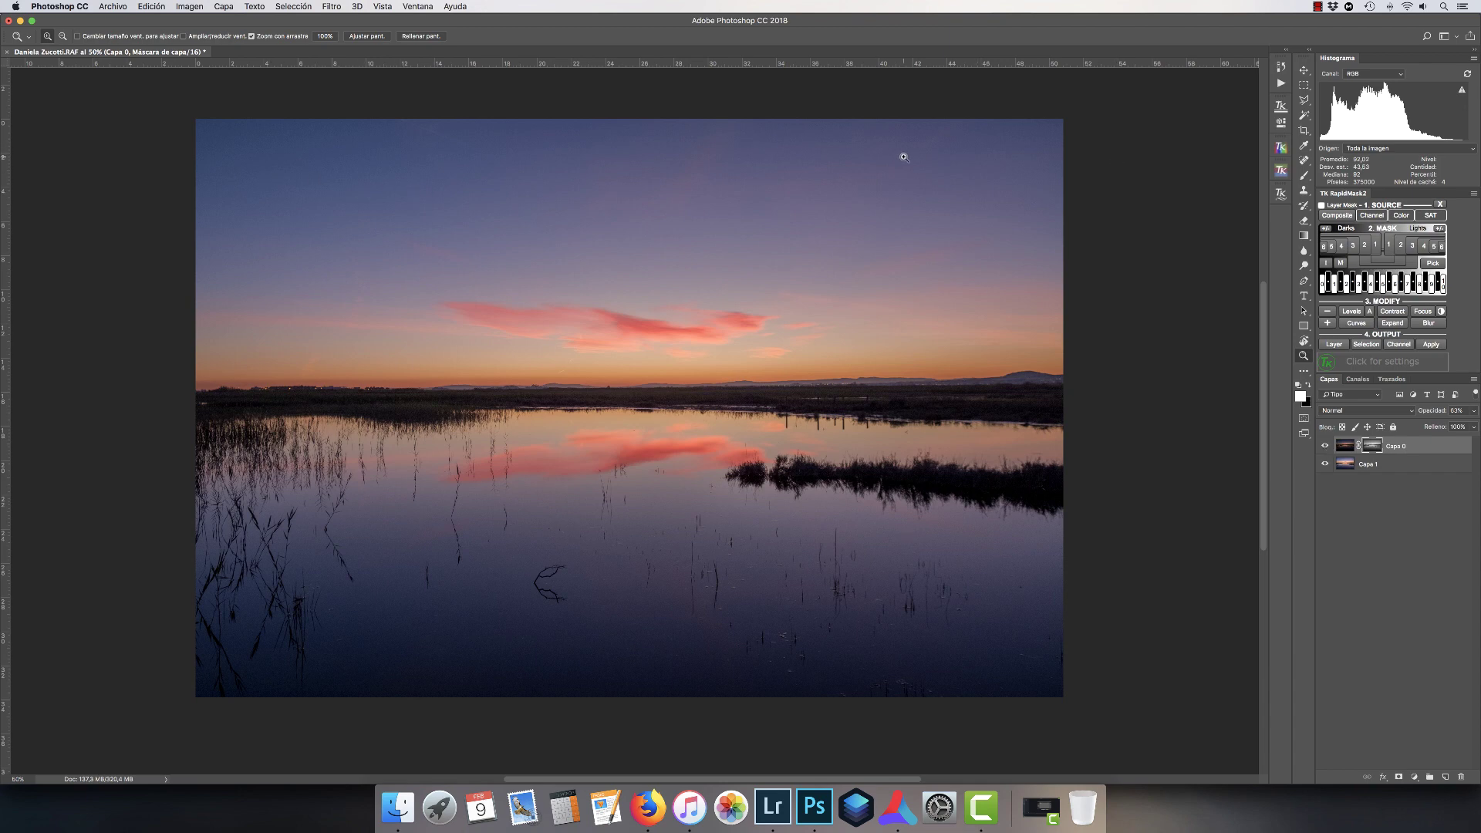
# Ready the Brush tool for retouching the dark layer's mask, setting the brush opacity to 5%.
pyautogui.press('b')
pyautogui.moveTo(617, 432); pyautogui.dragTo(546, 413)
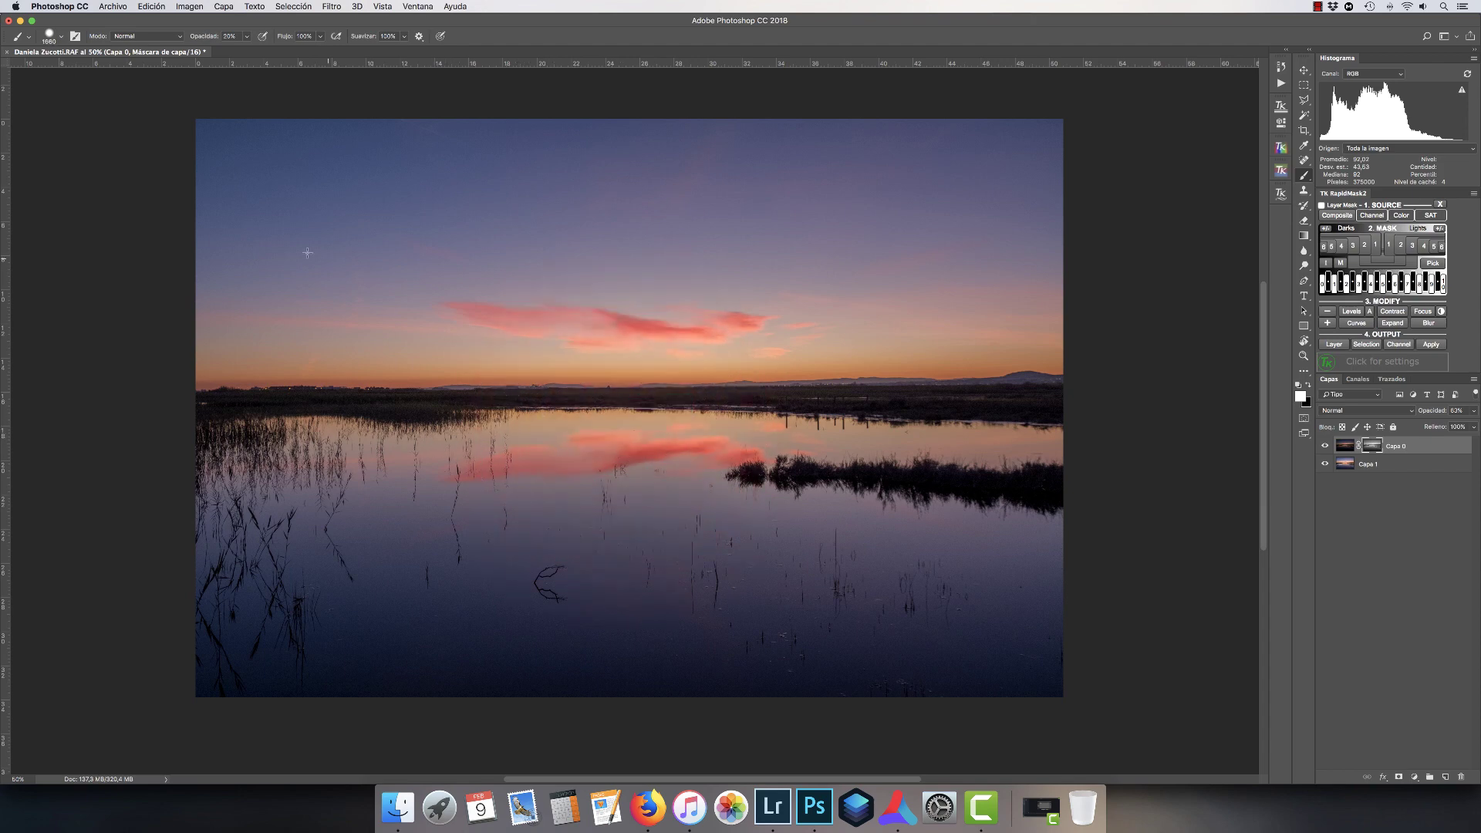
pyautogui.moveTo(358, 400); pyautogui.dragTo(373, 375)
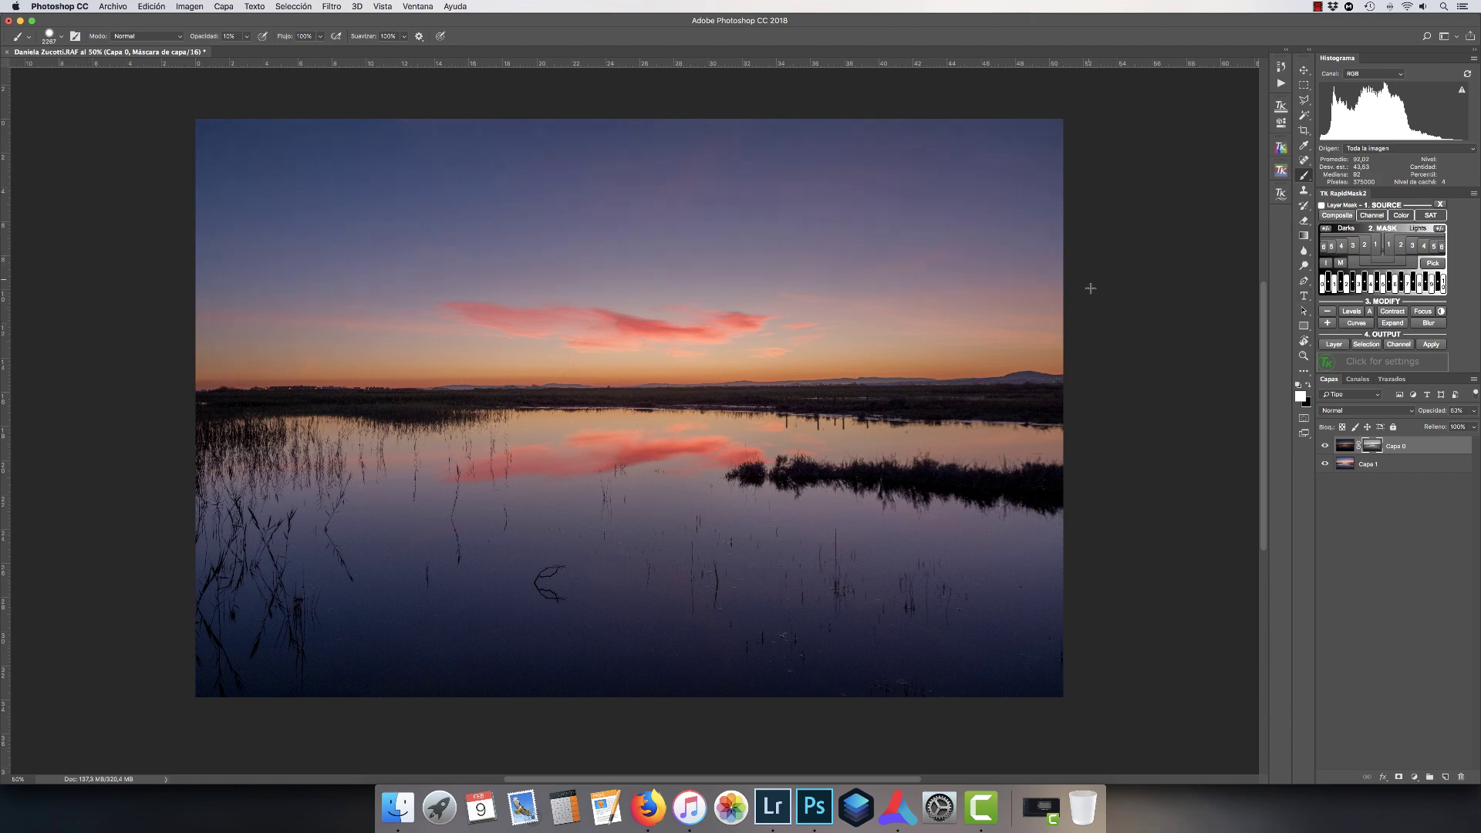
pyautogui.press('0')
pyautogui.press('5')
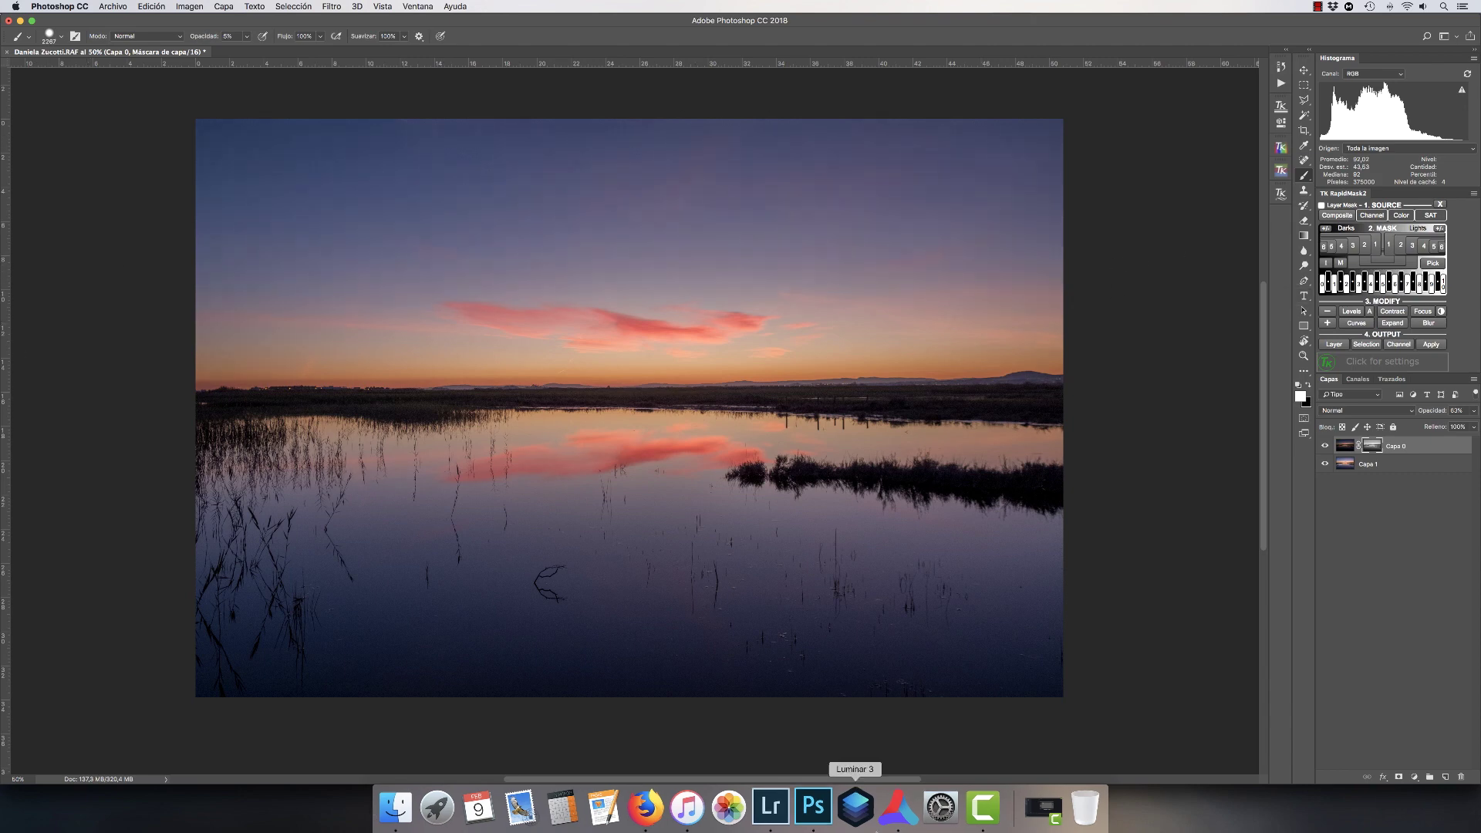
# Flatten the blended image into a single background layer and check its color channels.
pyautogui.rightClick(1398, 464)
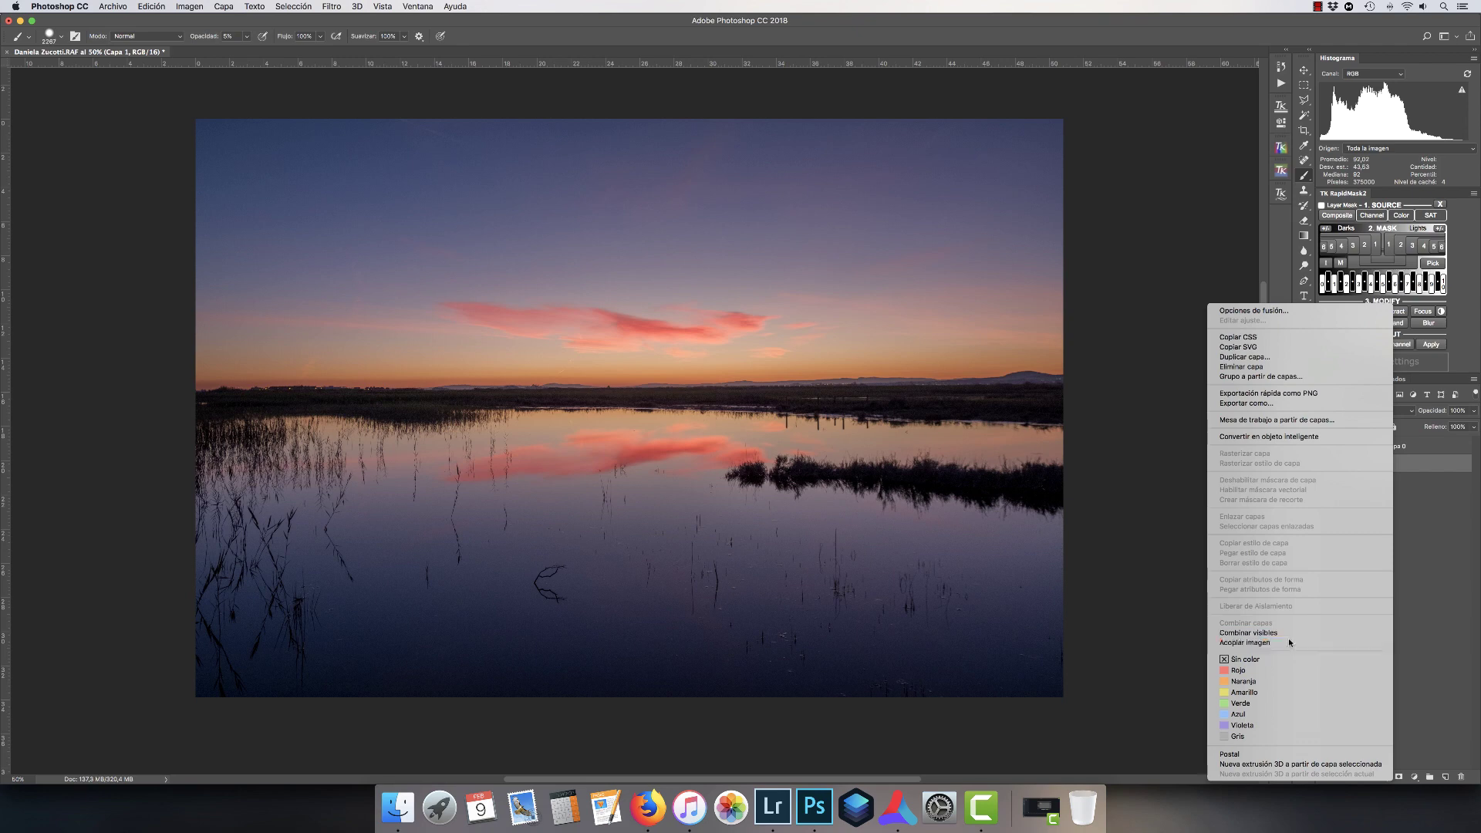
pyautogui.click(1293, 641)
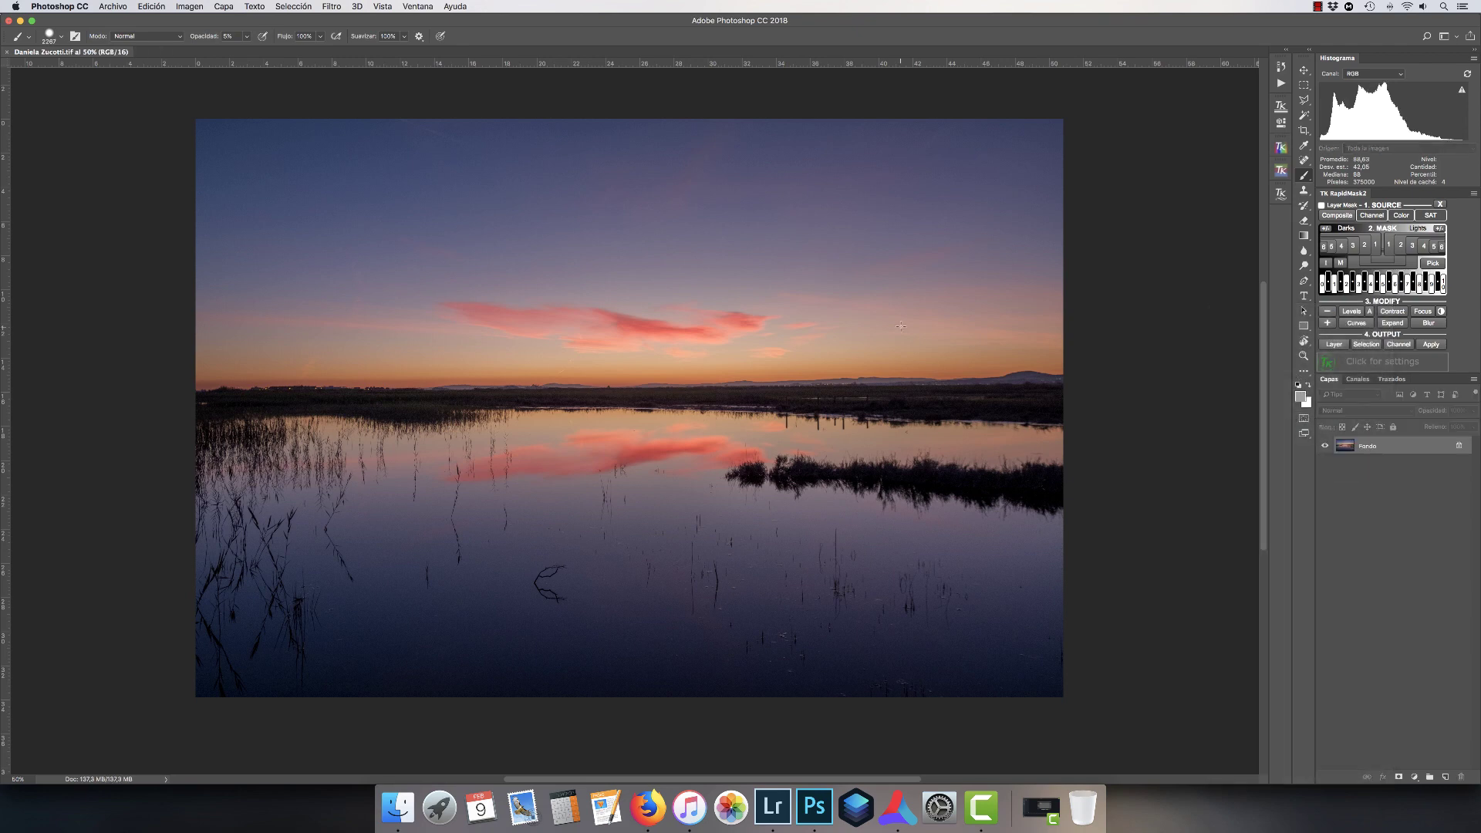
pyautogui.click(1358, 379)
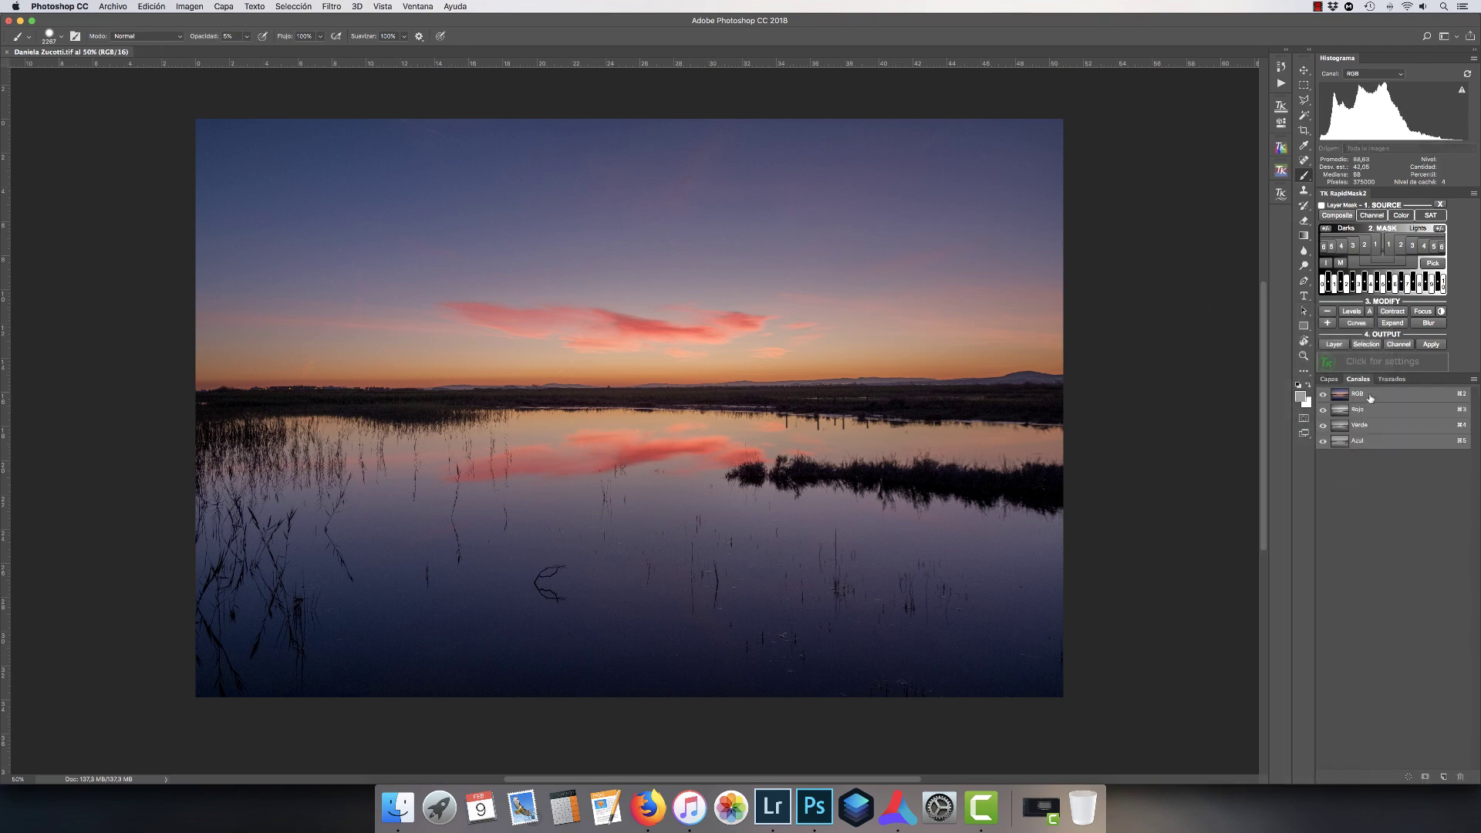
pyautogui.click(1328, 379)
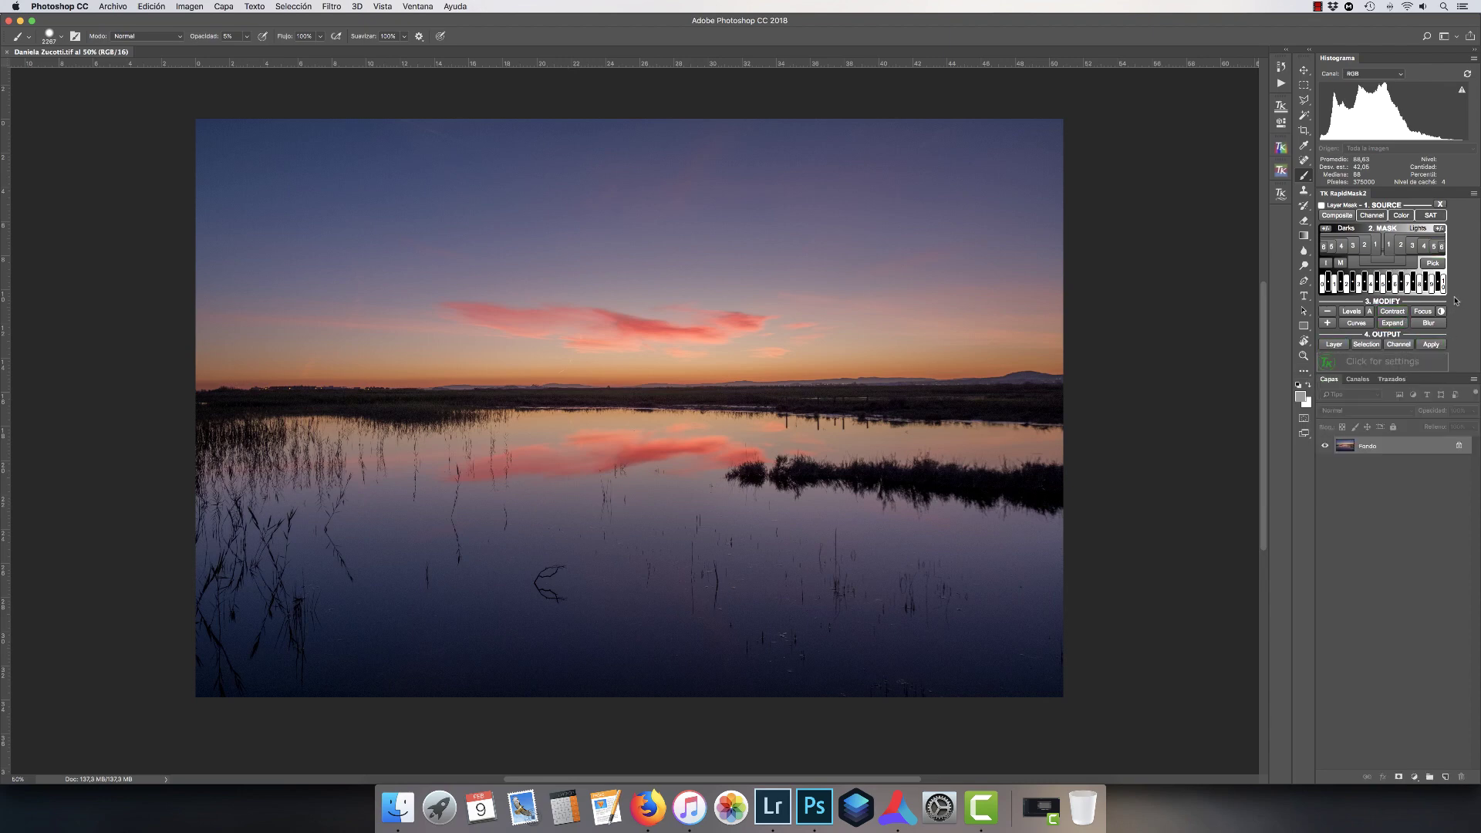
# Preview the RapidMask luminosity masks of the flattened image, from Lights 2 to 4 and Darks 1 to 6, and close the document.
pyautogui.click(1400, 247)
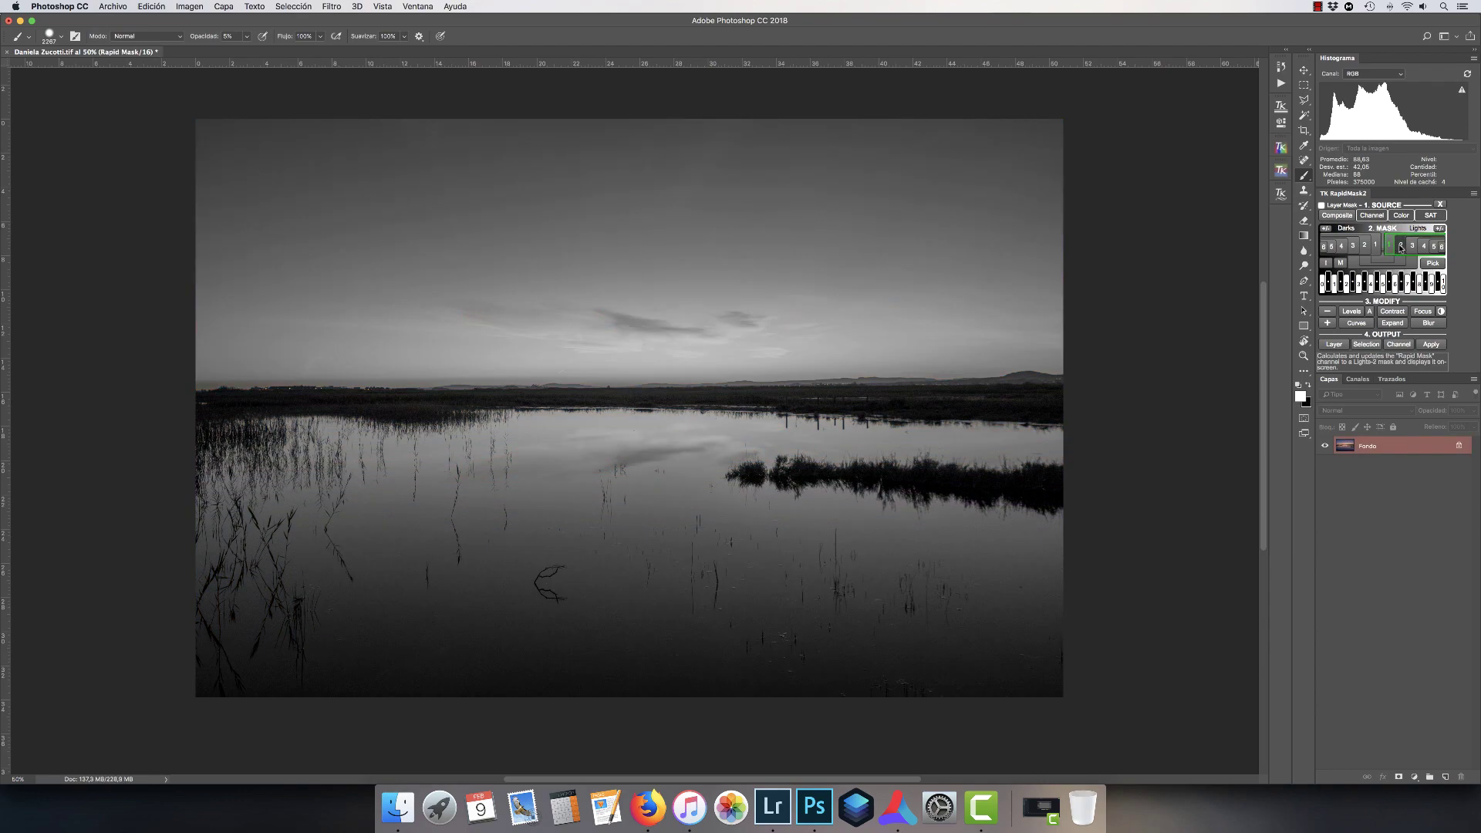
pyautogui.click(1410, 247)
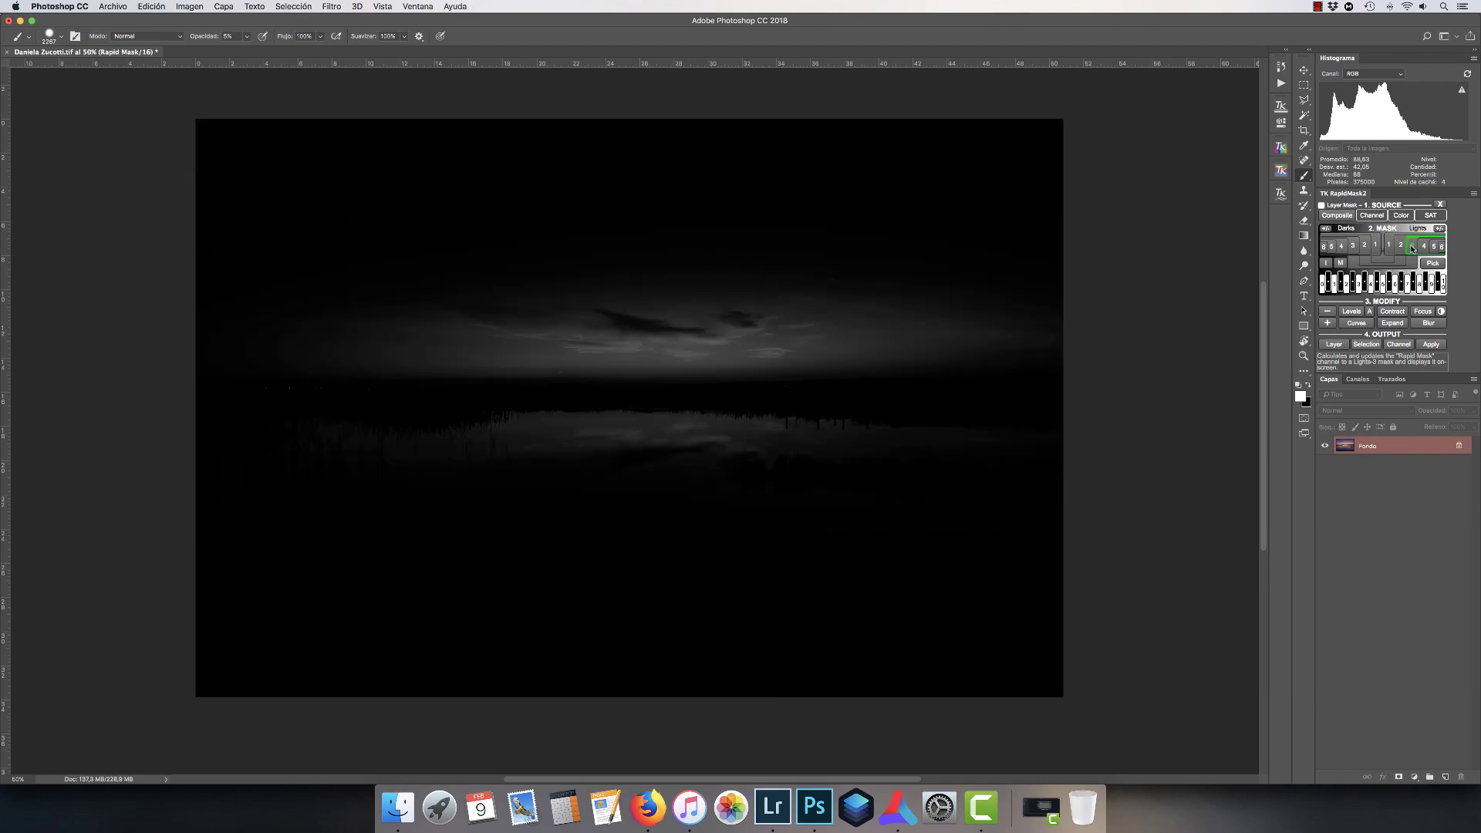
pyautogui.click(1424, 247)
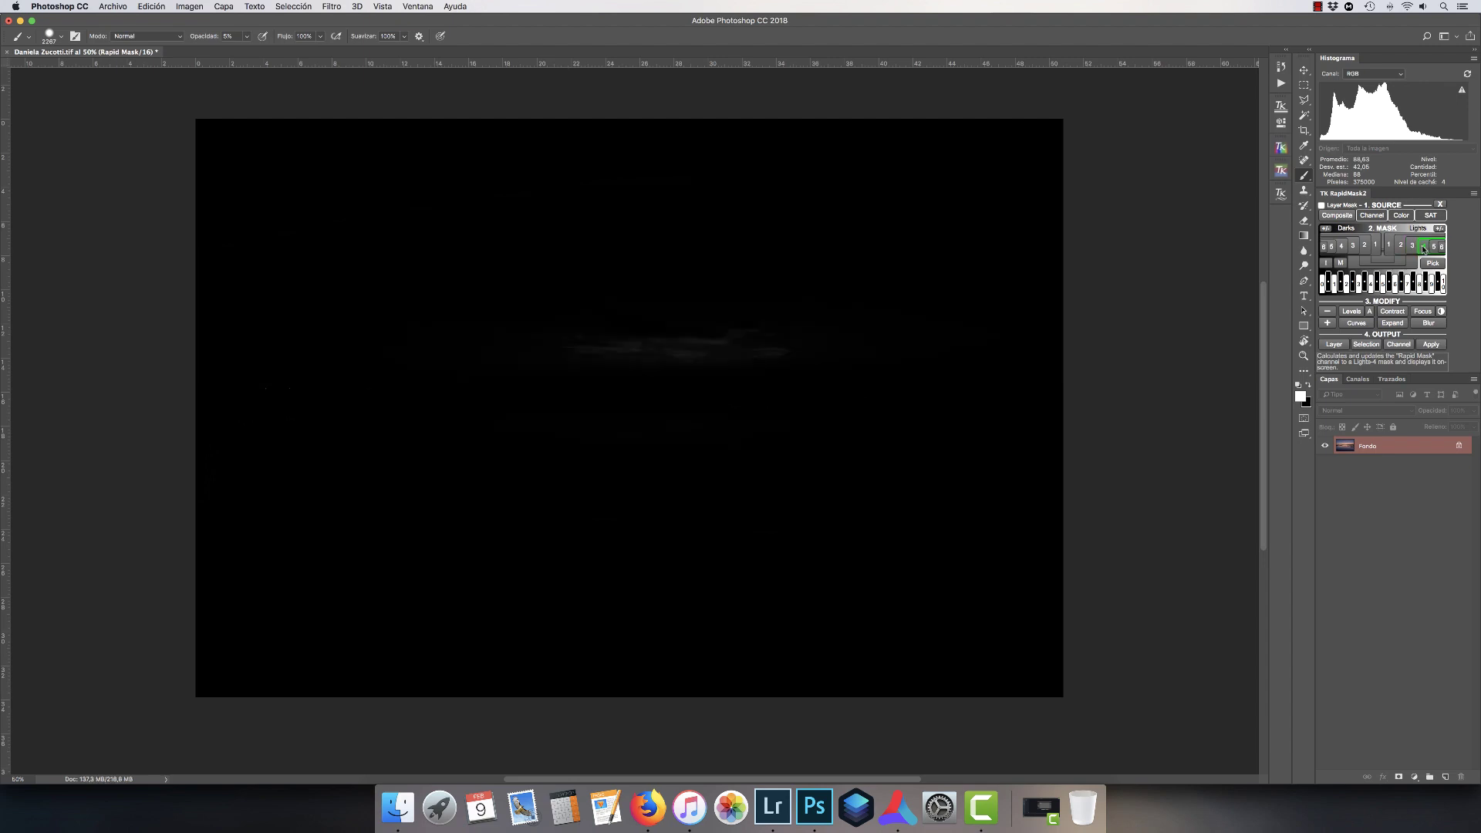
pyautogui.click(1401, 246)
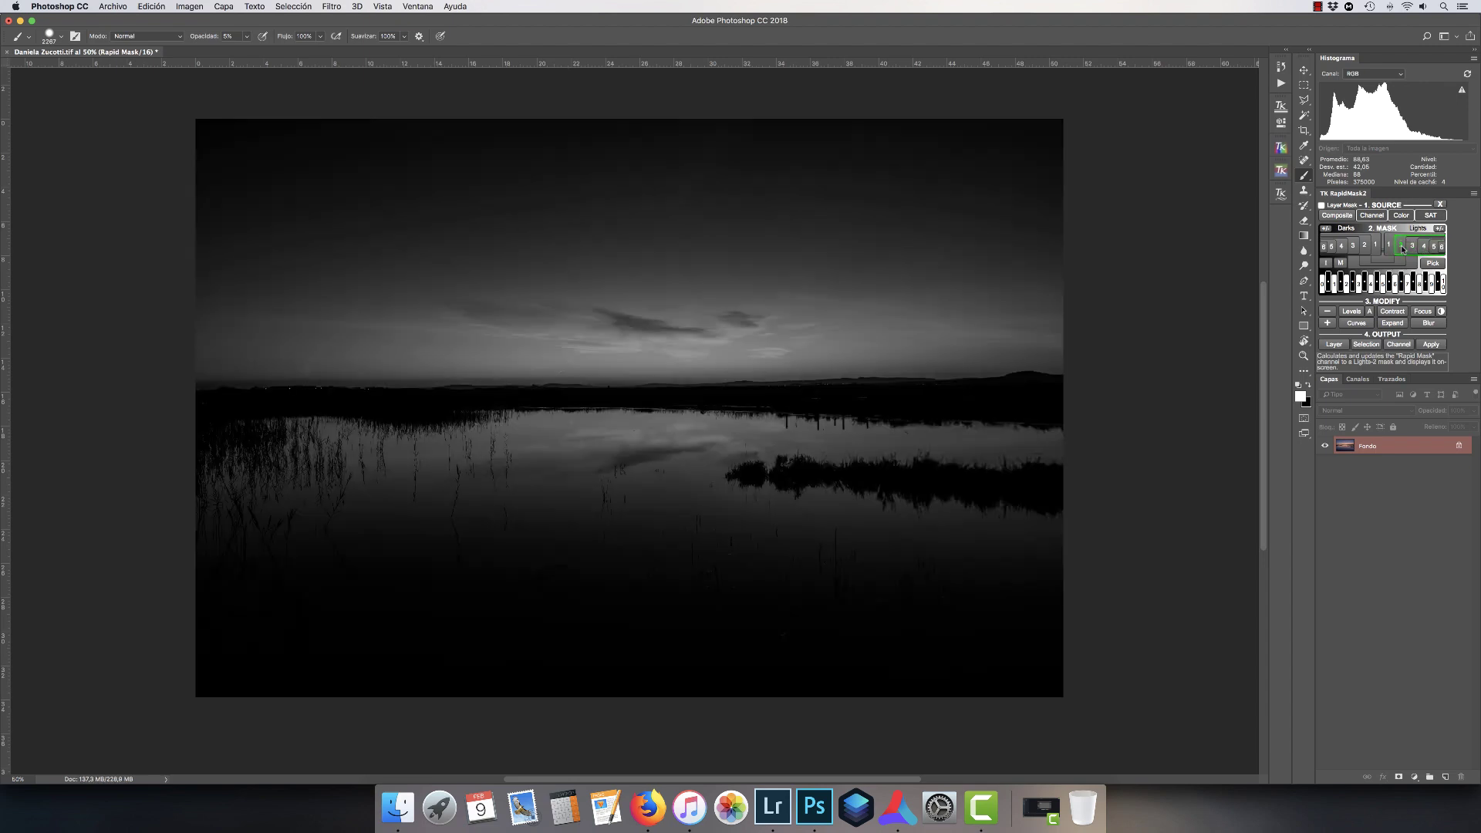
pyautogui.click(1375, 247)
pyautogui.click(1375, 247)
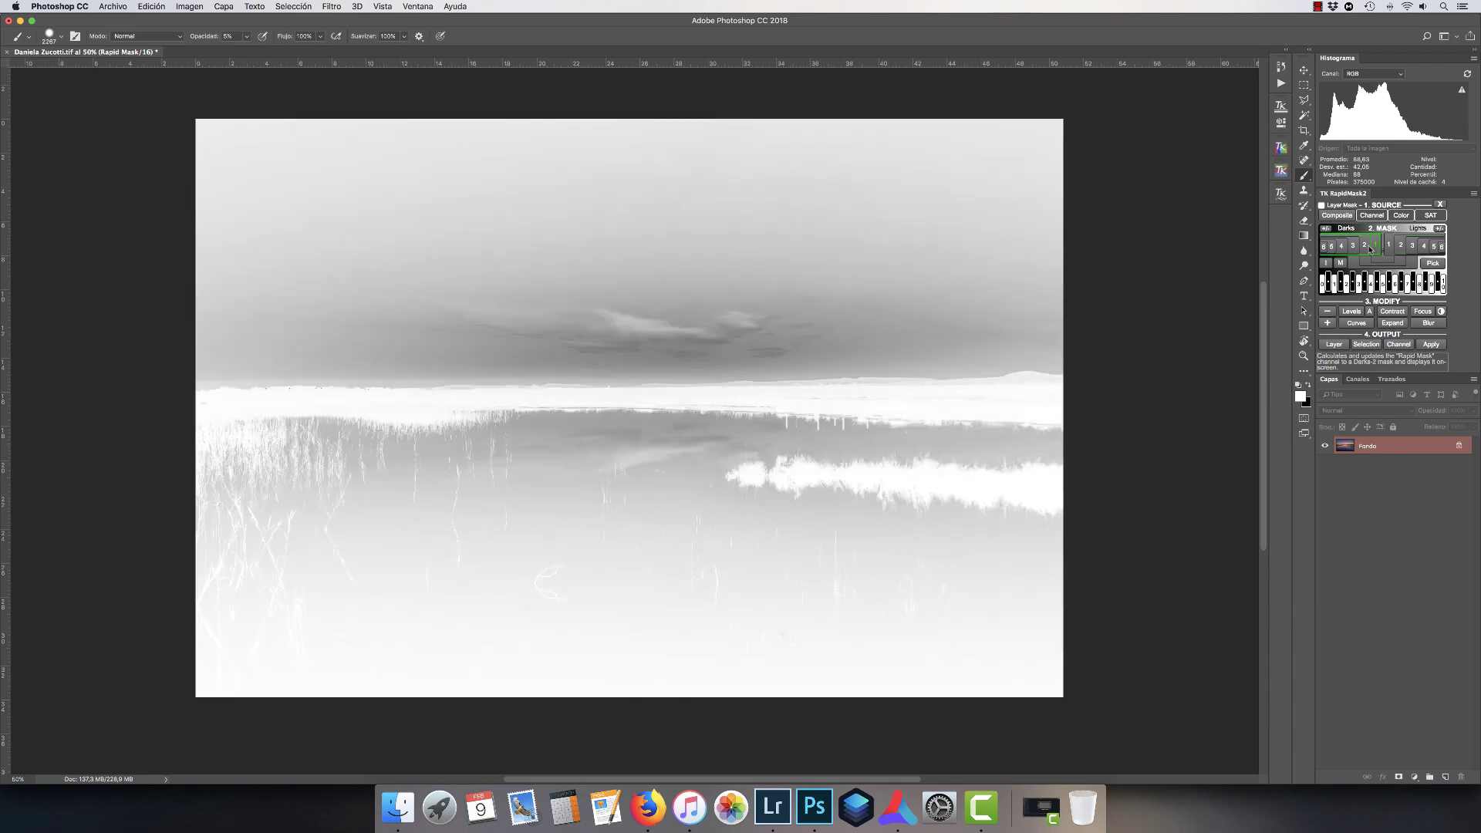
pyautogui.click(1363, 246)
pyautogui.click(1353, 247)
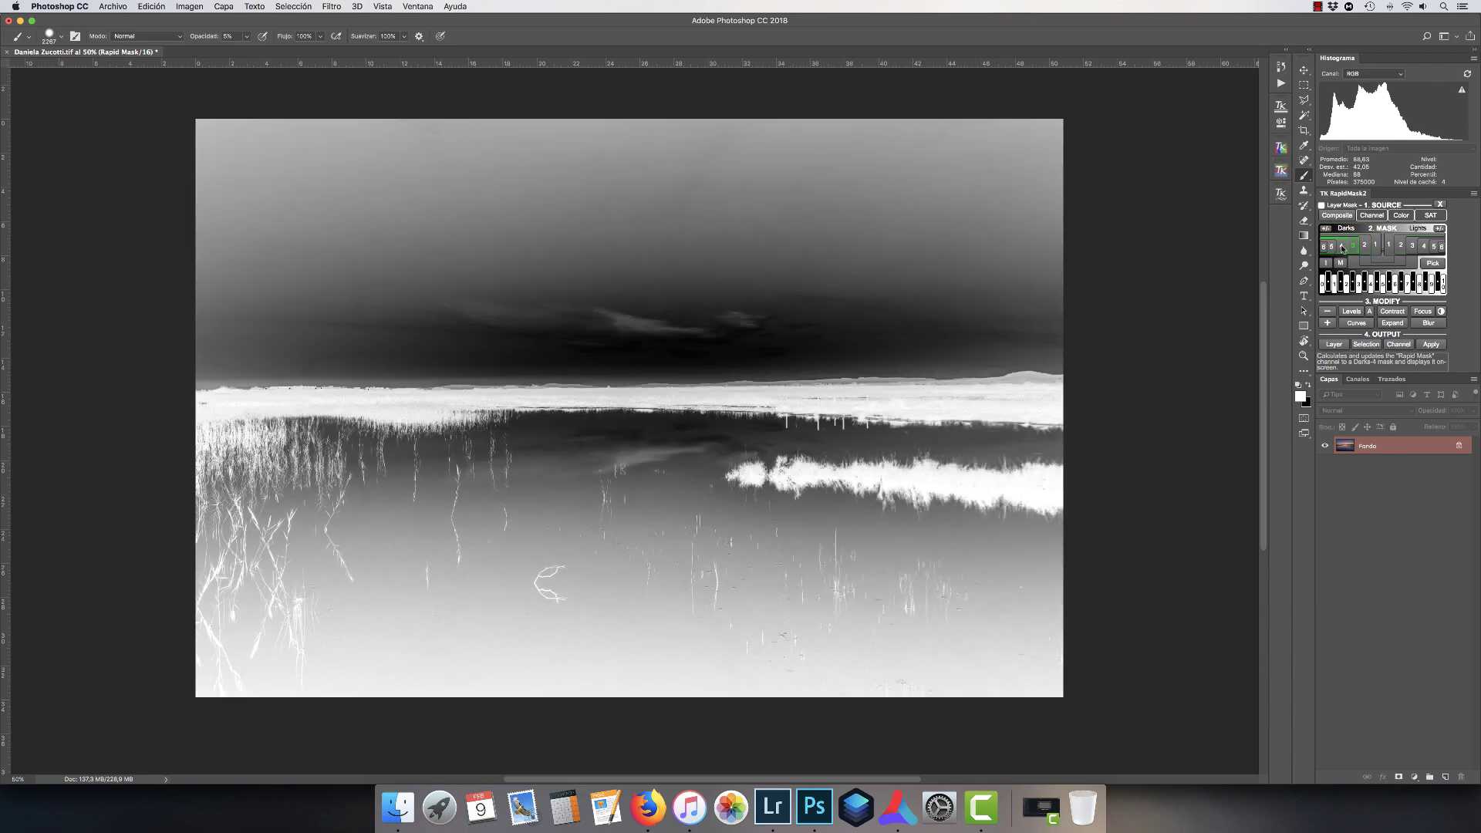
pyautogui.click(1332, 247)
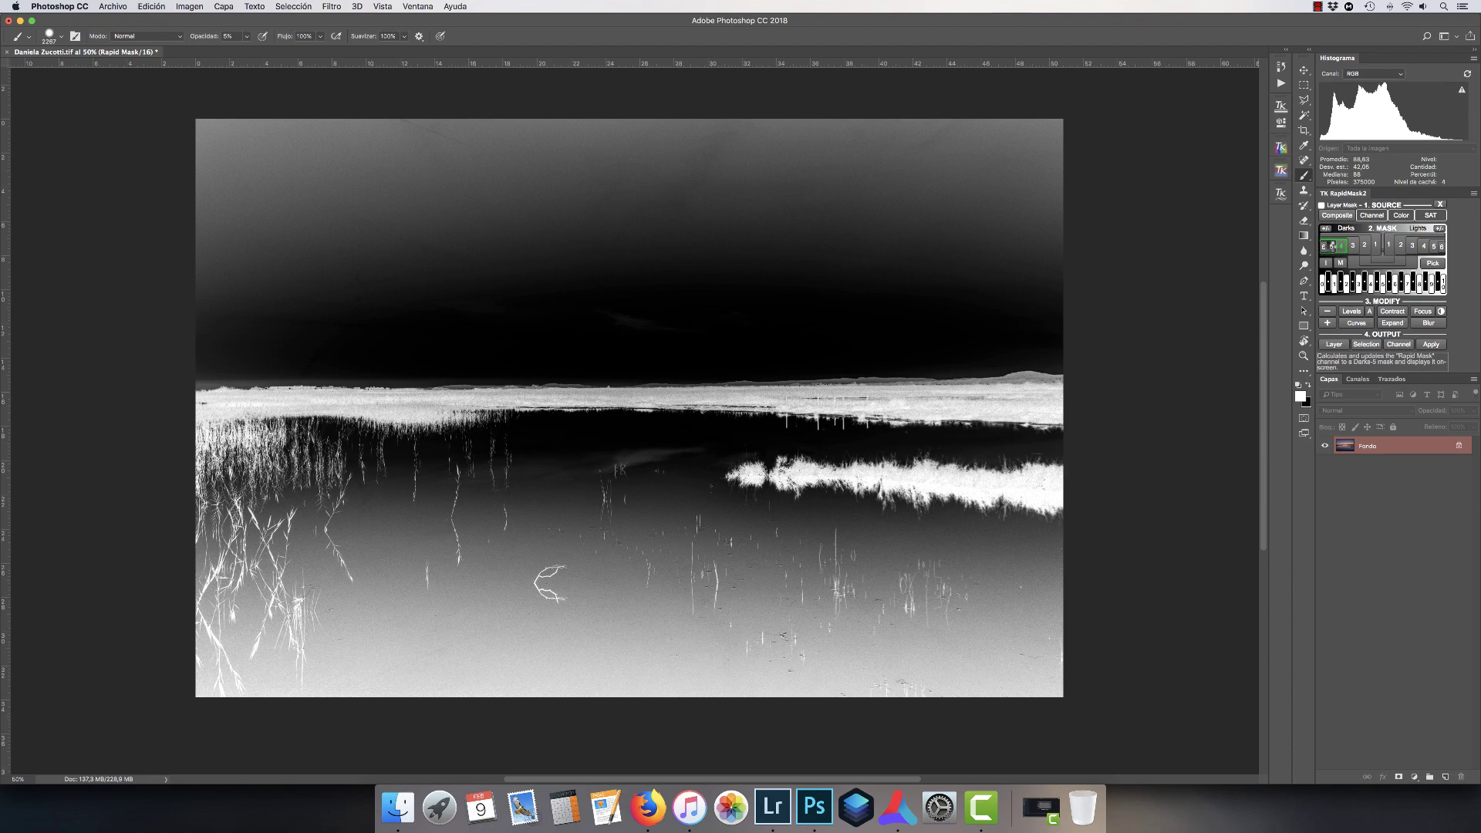
pyautogui.click(1324, 247)
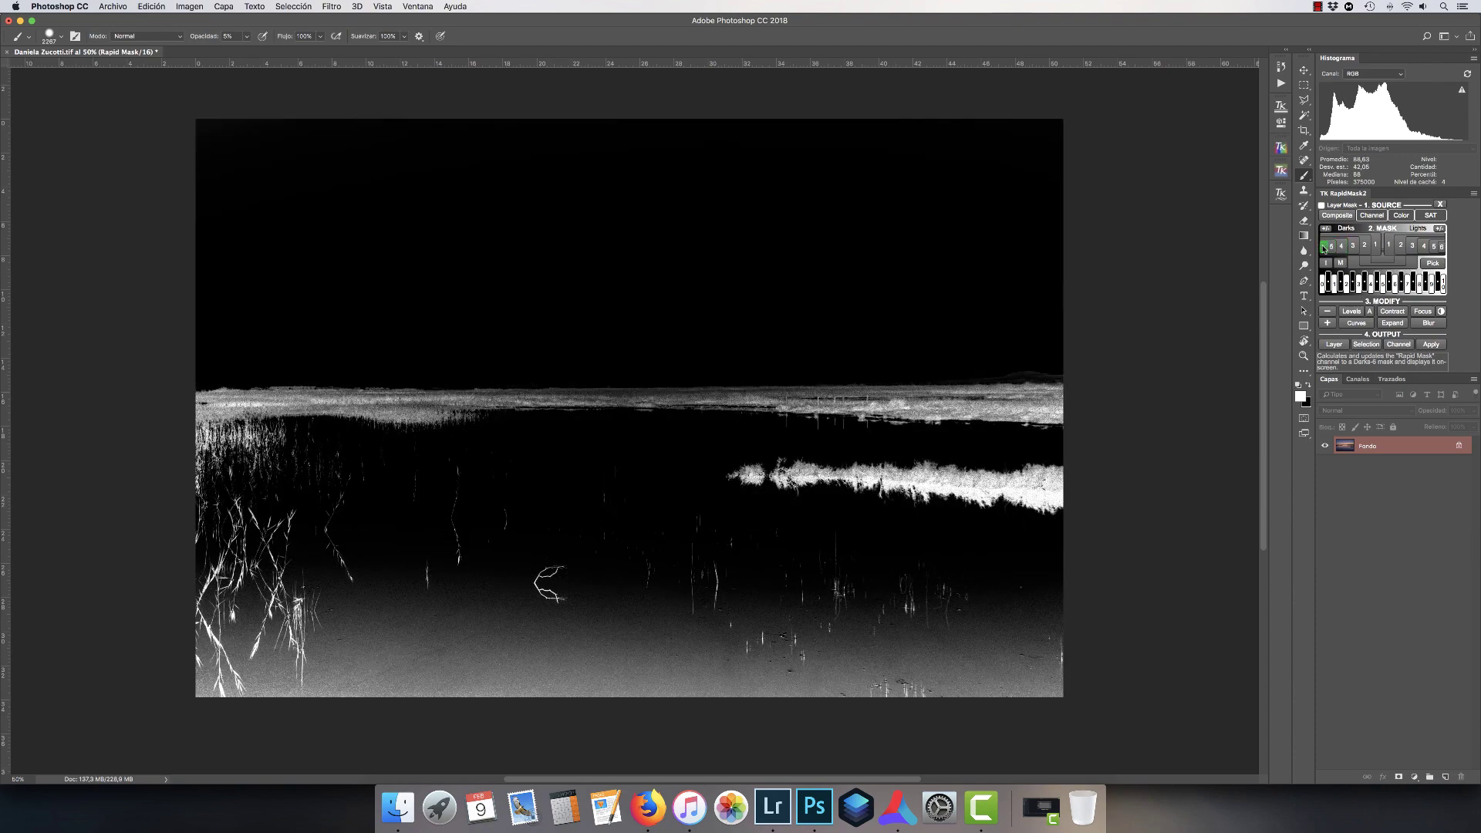
pyautogui.click(7, 52)
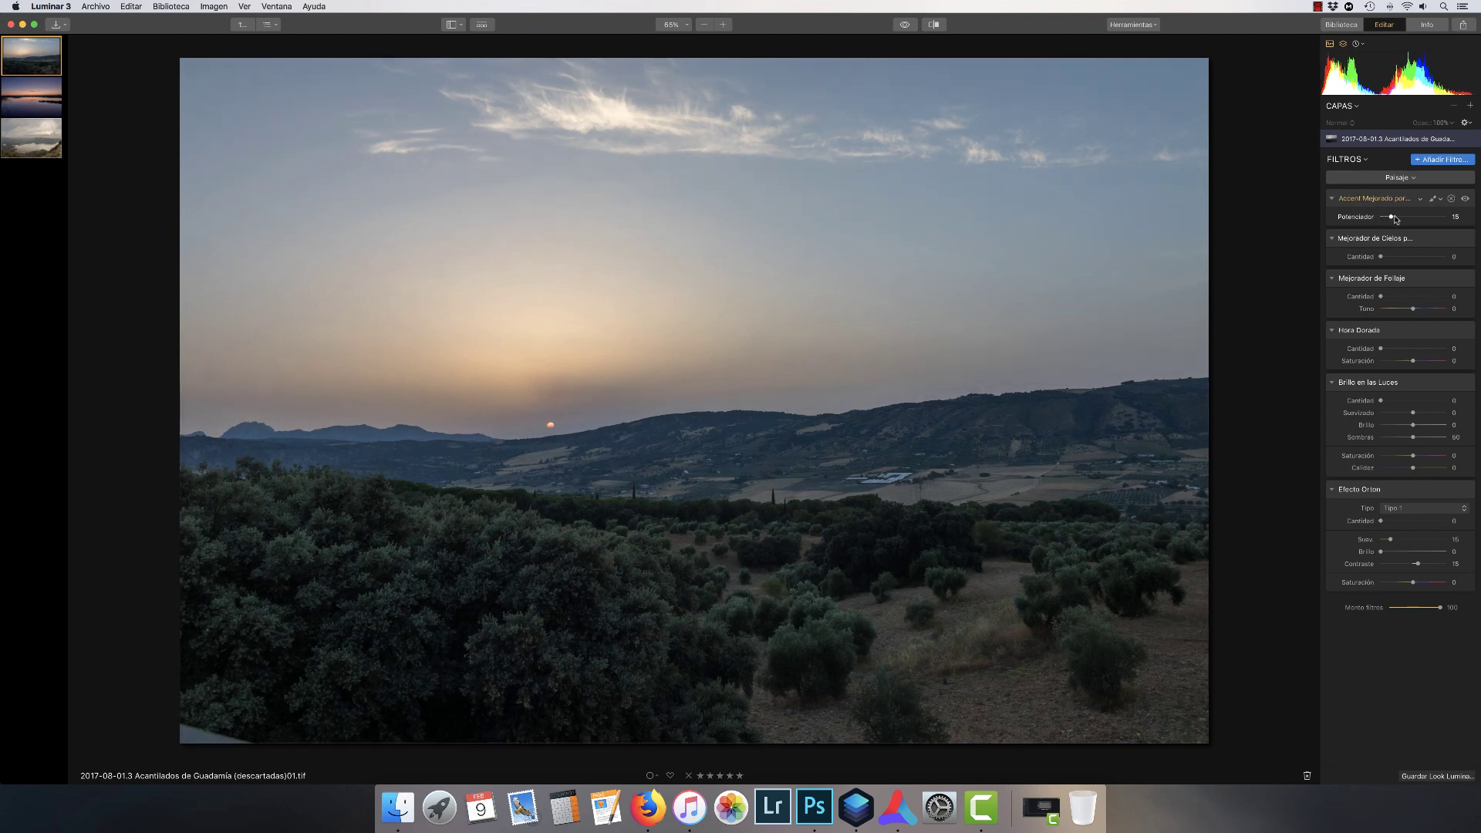
# In Luminar 3, set the landscape's enhancer filters: accent boost 3, sky amount 34, and foliage amount 42 with tone -70.
pyautogui.click(1388, 219)
pyautogui.moveTo(1393, 221)
pyautogui.mouseDown()
pyautogui.moveTo(1380, 221)
pyautogui.moveTo(1443, 224)
pyautogui.moveTo(1384, 223)
pyautogui.mouseUp()
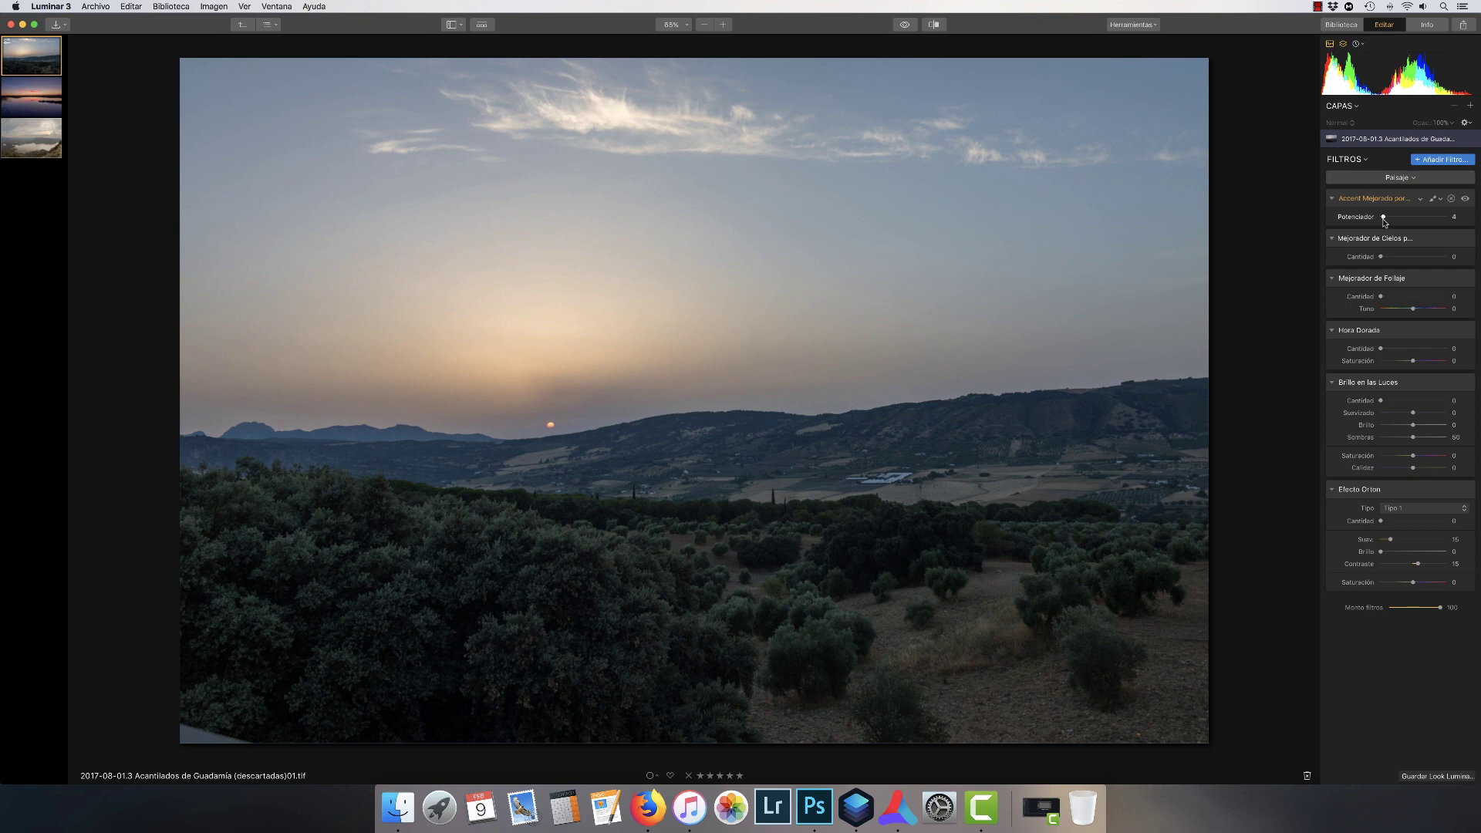
pyautogui.click(1407, 257)
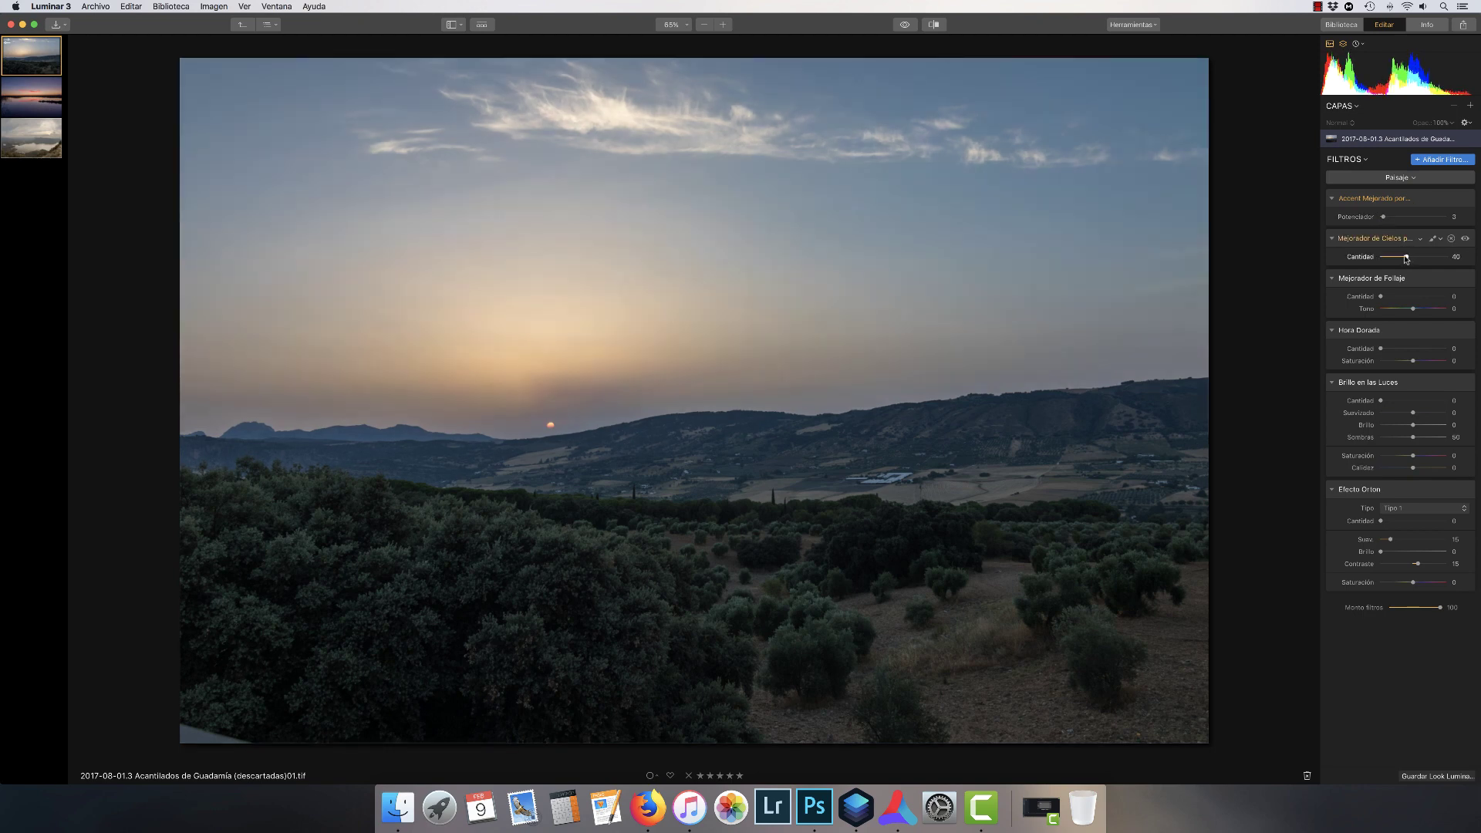
pyautogui.moveTo(1406, 257); pyautogui.dragTo(1407, 300)
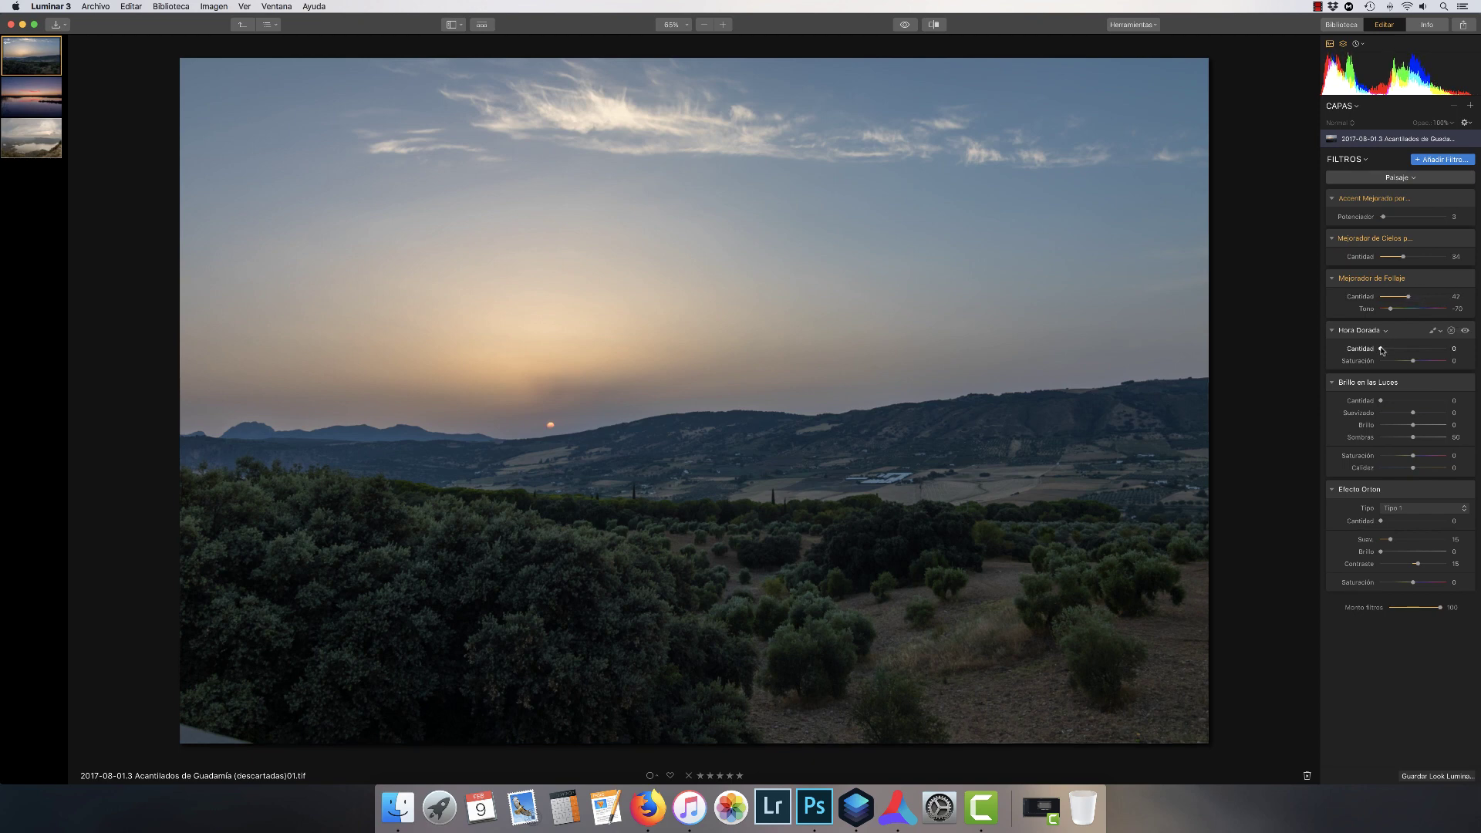
# Set Golden Hour to amount 17 and saturation -11, and give the highlights glow an amount of 14 with slightly more warmth.
pyautogui.moveTo(1381, 351); pyautogui.dragTo(1388, 352)
pyautogui.moveTo(1397, 350); pyautogui.dragTo(1399, 349)
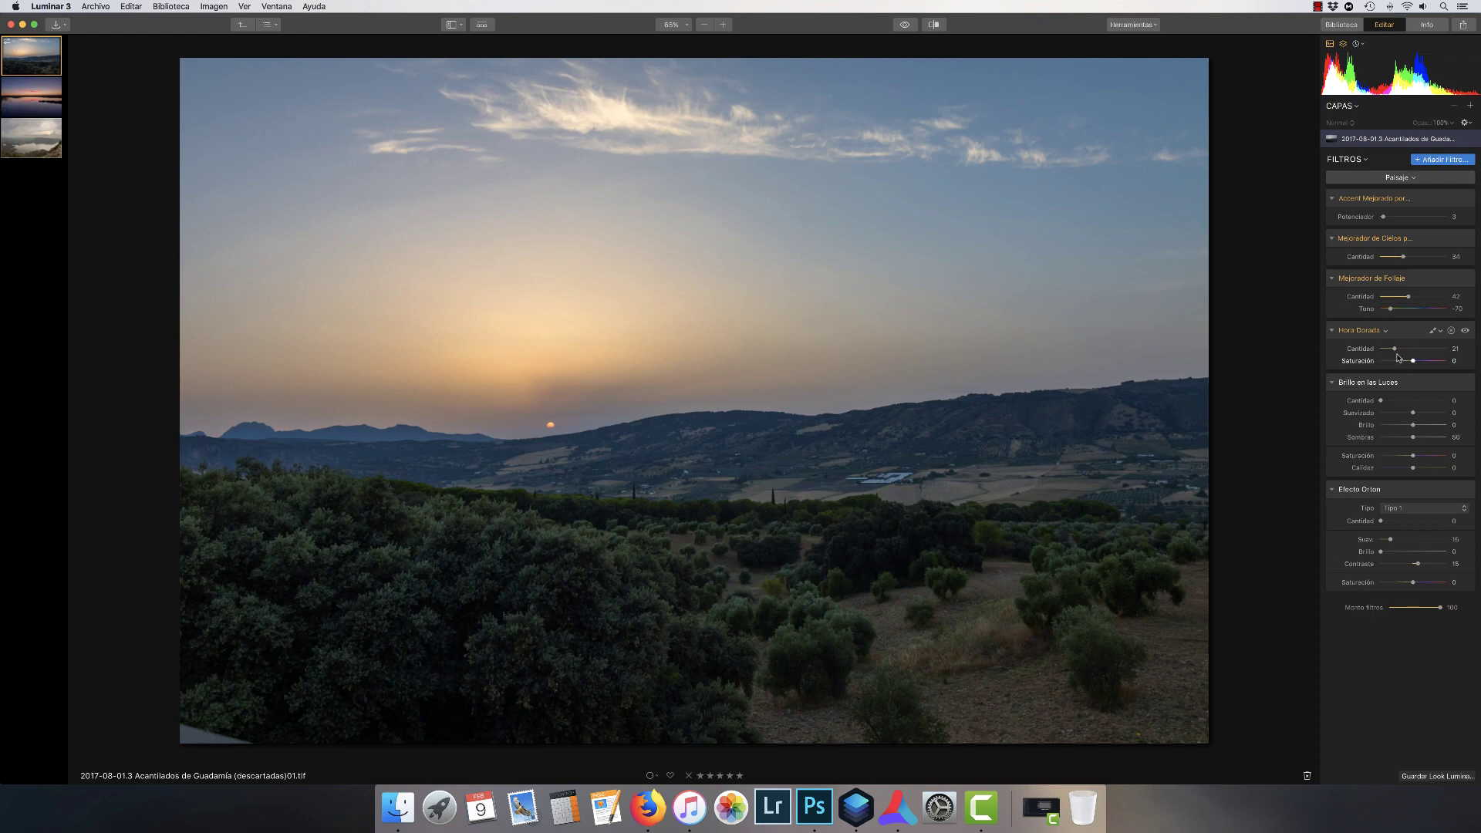
pyautogui.moveTo(1393, 348); pyautogui.dragTo(1390, 349)
pyautogui.moveTo(1382, 401)
pyautogui.mouseDown()
pyautogui.moveTo(1404, 401)
pyautogui.moveTo(1389, 402)
pyautogui.mouseUp()
pyautogui.moveTo(1413, 469); pyautogui.dragTo(1416, 470)
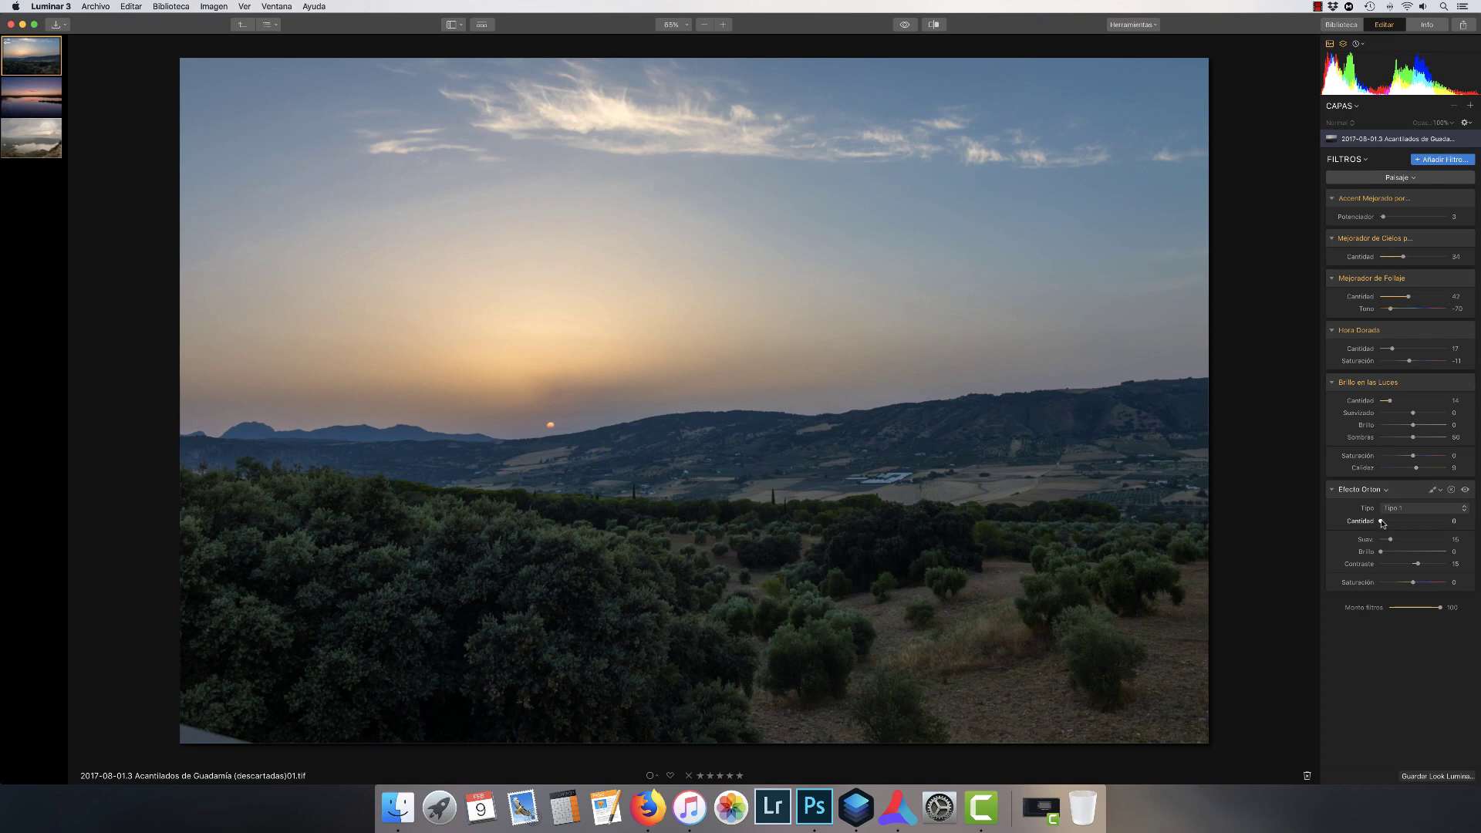
# Set the Orton effect's amount to about 16 and limit the effect with a luminosity mask.
pyautogui.moveTo(1383, 522); pyautogui.dragTo(1388, 524)
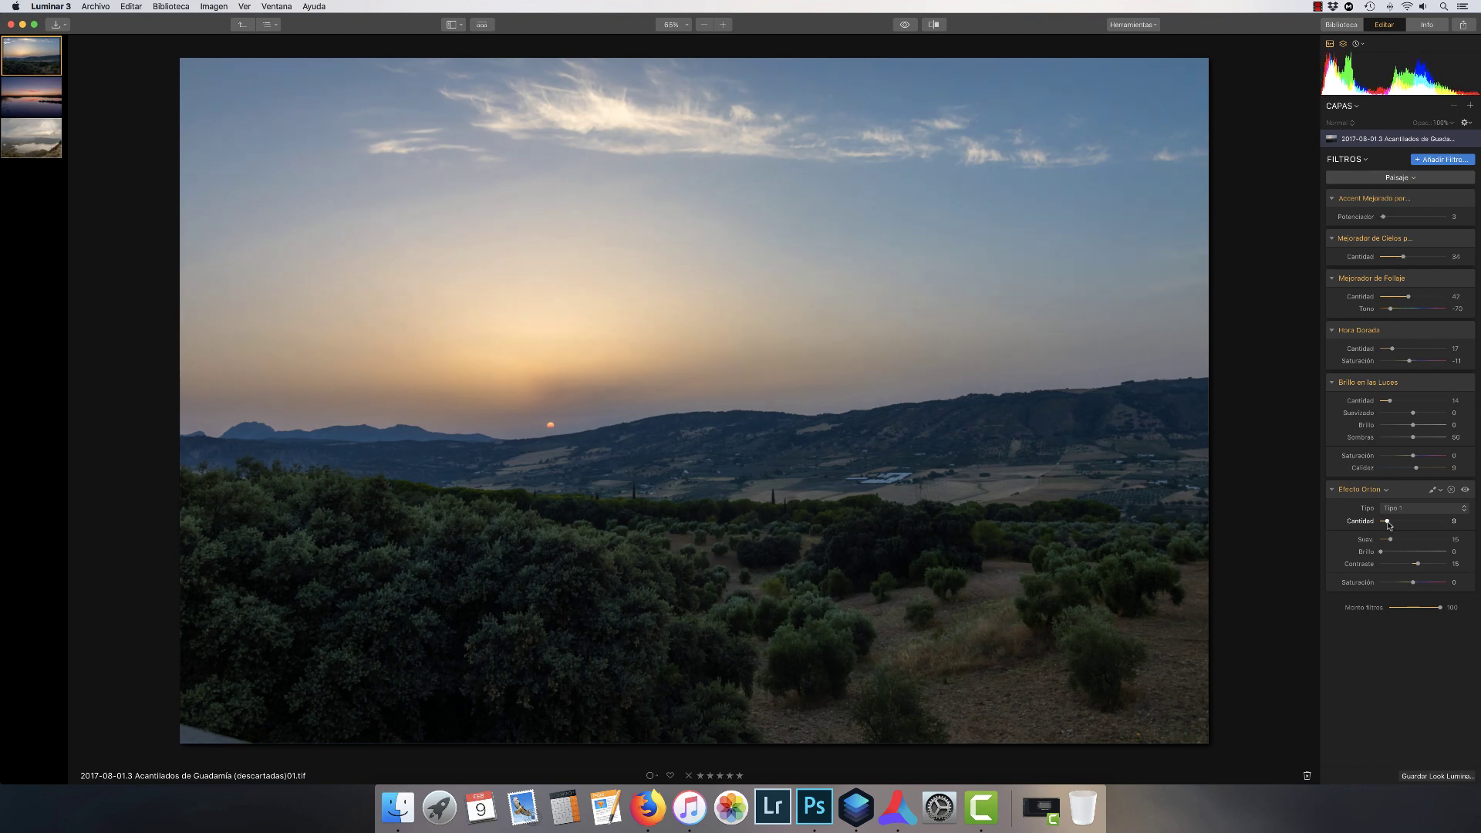
pyautogui.moveTo(1389, 525); pyautogui.dragTo(1392, 523)
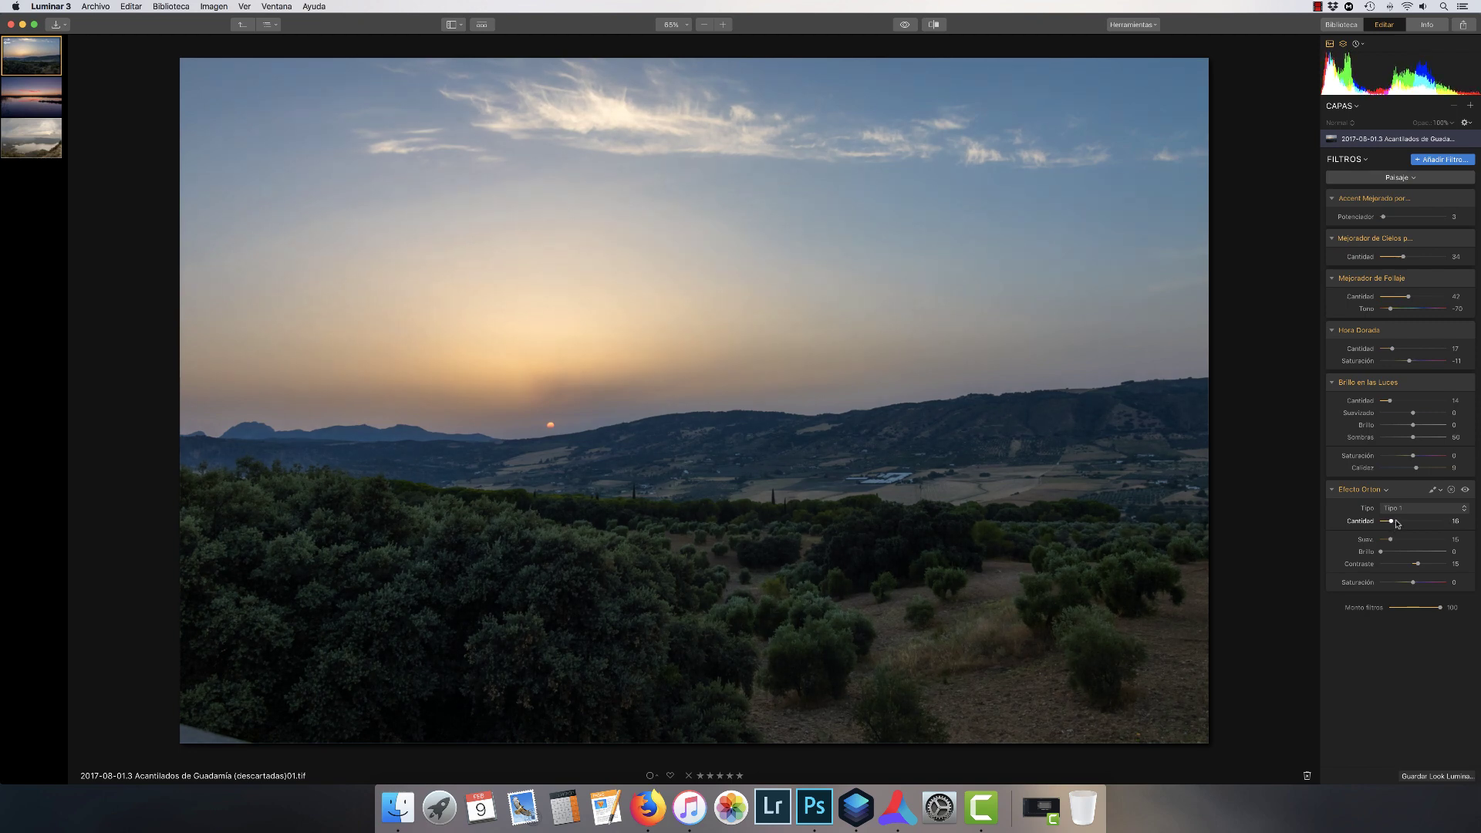
pyautogui.click(1440, 491)
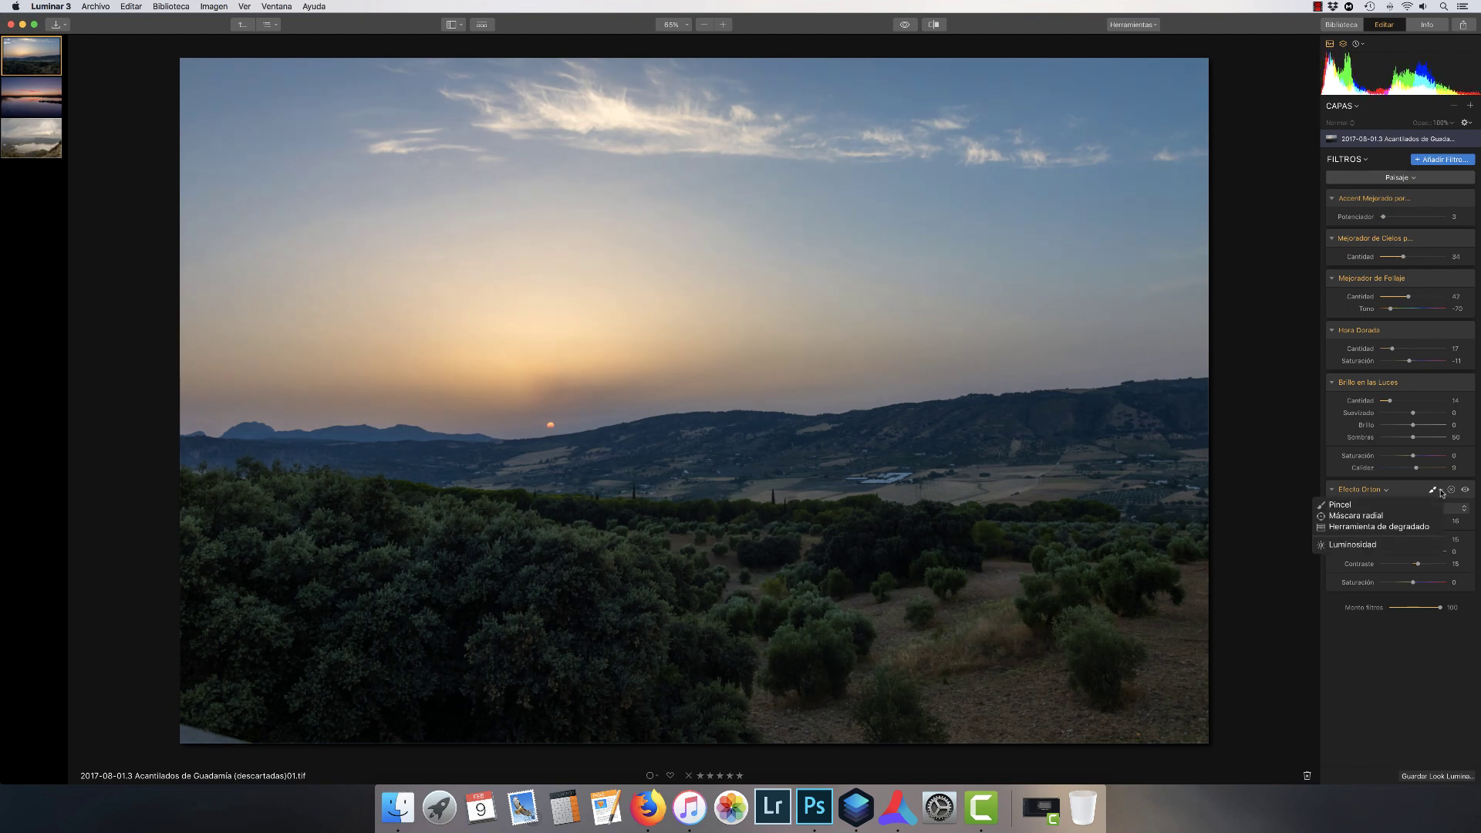
pyautogui.click(1373, 545)
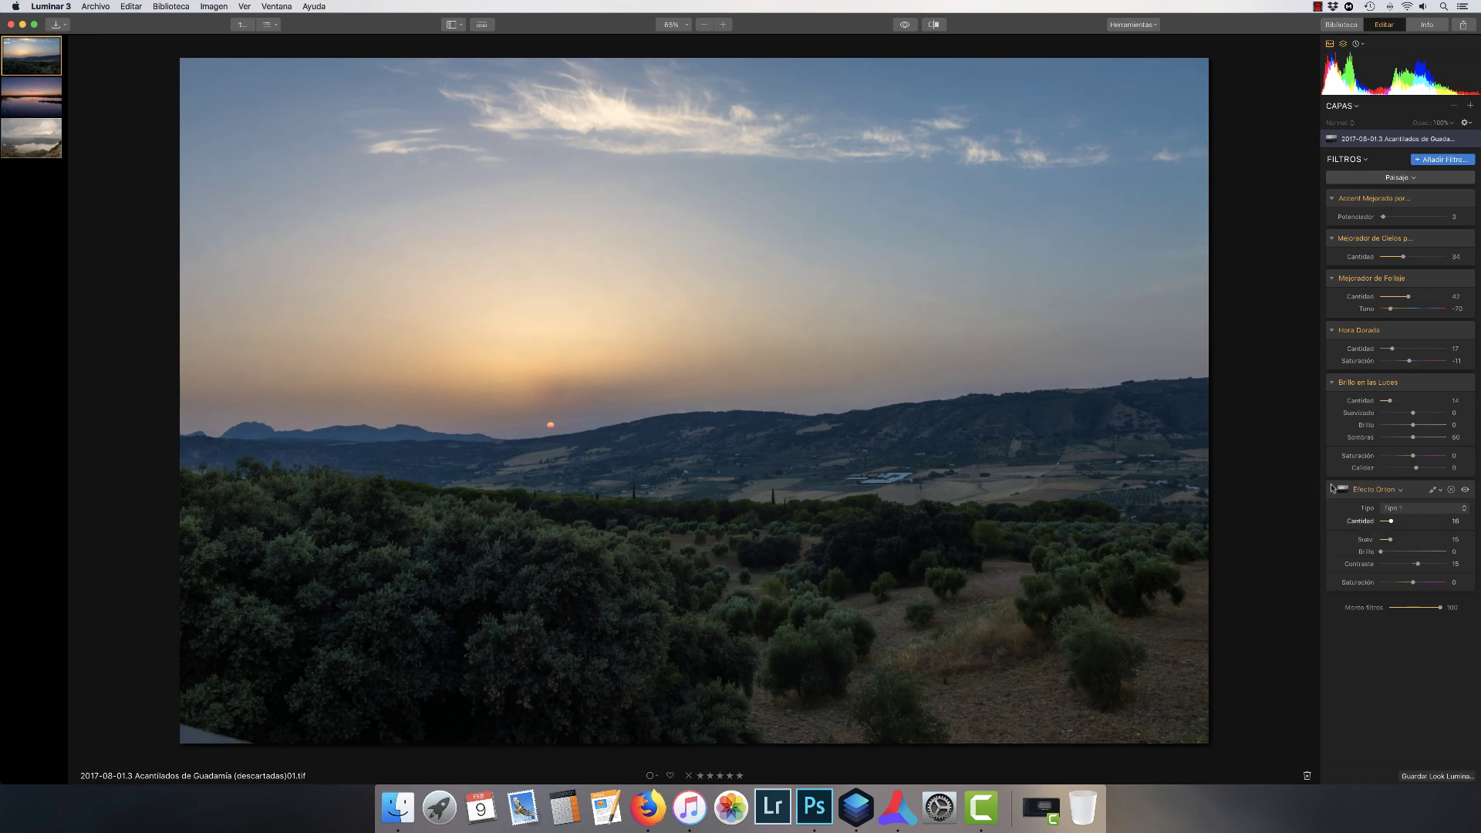
# Compare the edited sunset landscape with its unedited original.
pyautogui.click(904, 25)
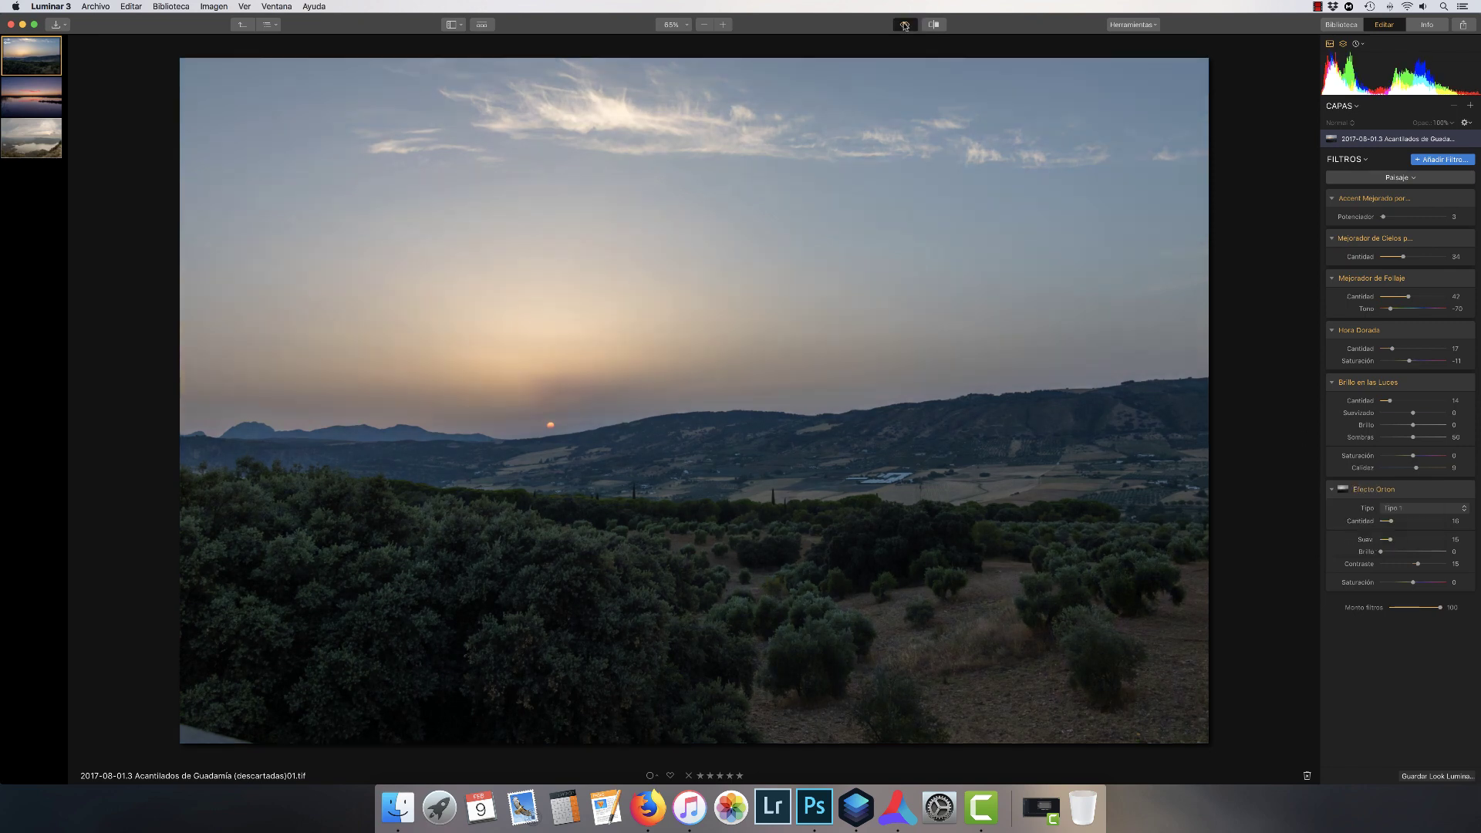
pyautogui.click(905, 24)
pyautogui.click(905, 24)
pyautogui.click(904, 24)
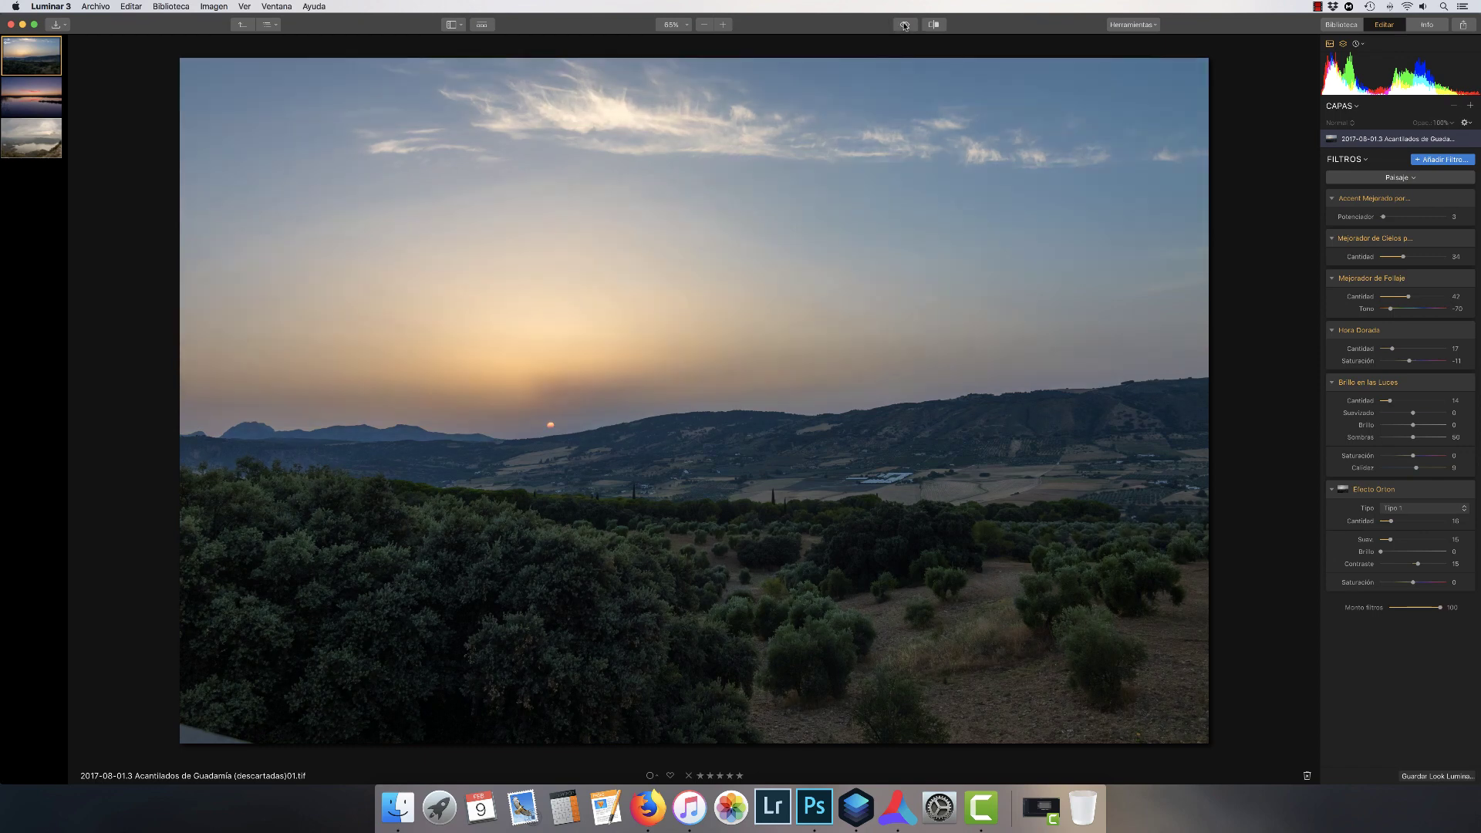
# Copy the sunset landscape's adjustments onto DSC02419.tif, and lower its accent boost to 0 and sky amount to about 29.
pyautogui.rightClick(35, 47)
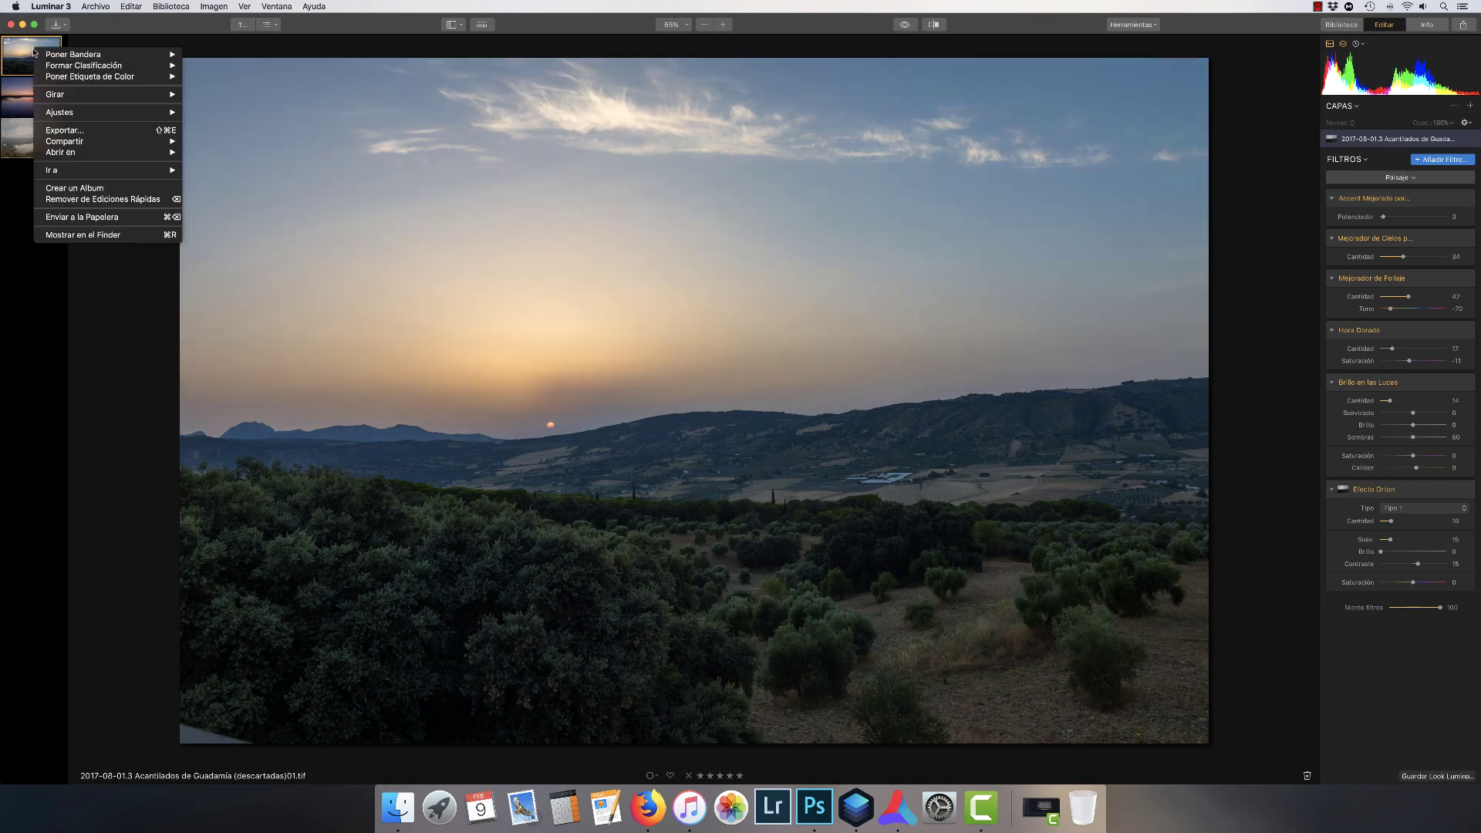
pyautogui.moveTo(106, 113)
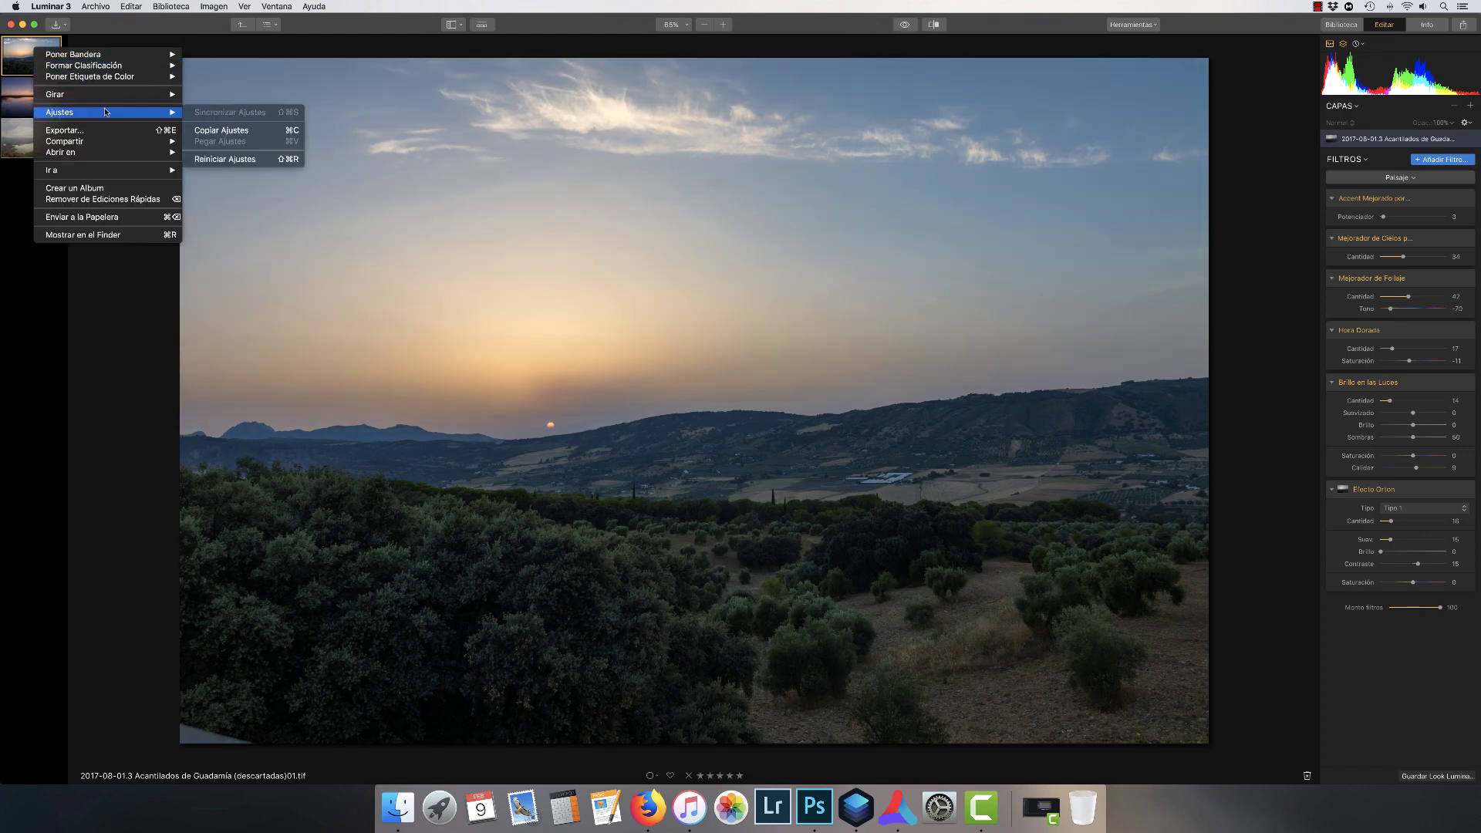
pyautogui.click(212, 130)
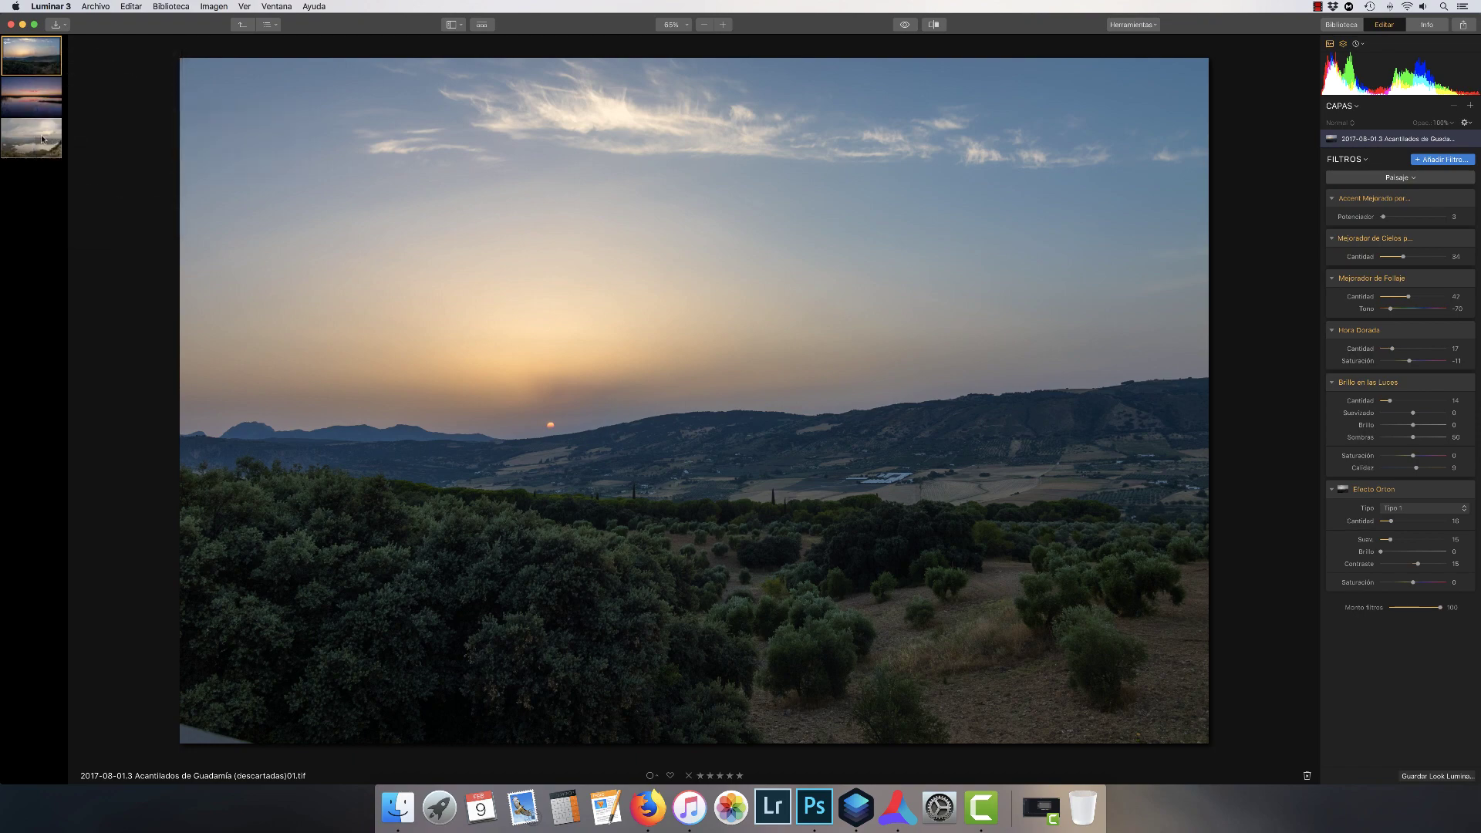
pyautogui.click(43, 139)
pyautogui.rightClick(44, 135)
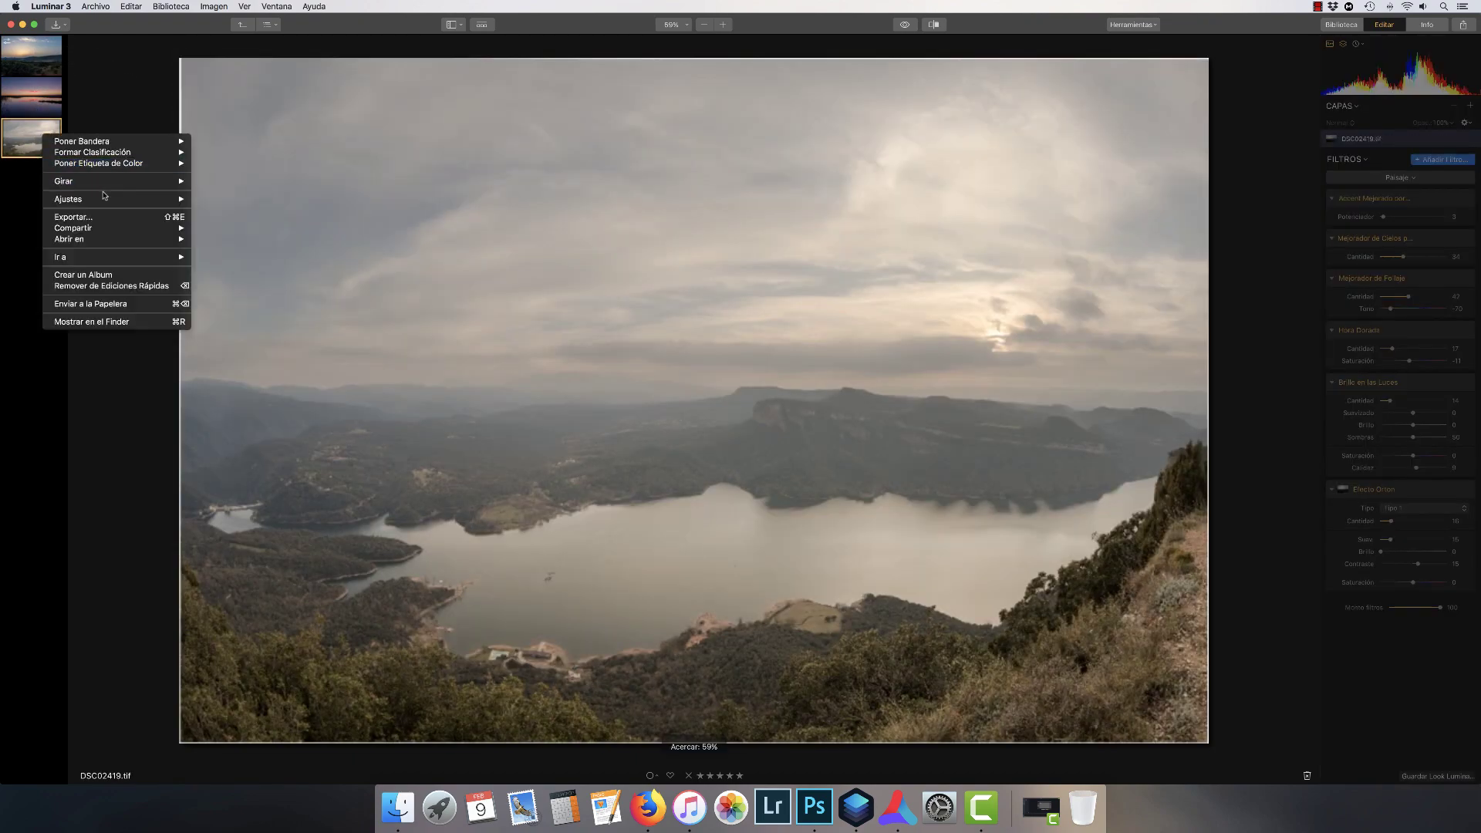
pyautogui.moveTo(114, 202)
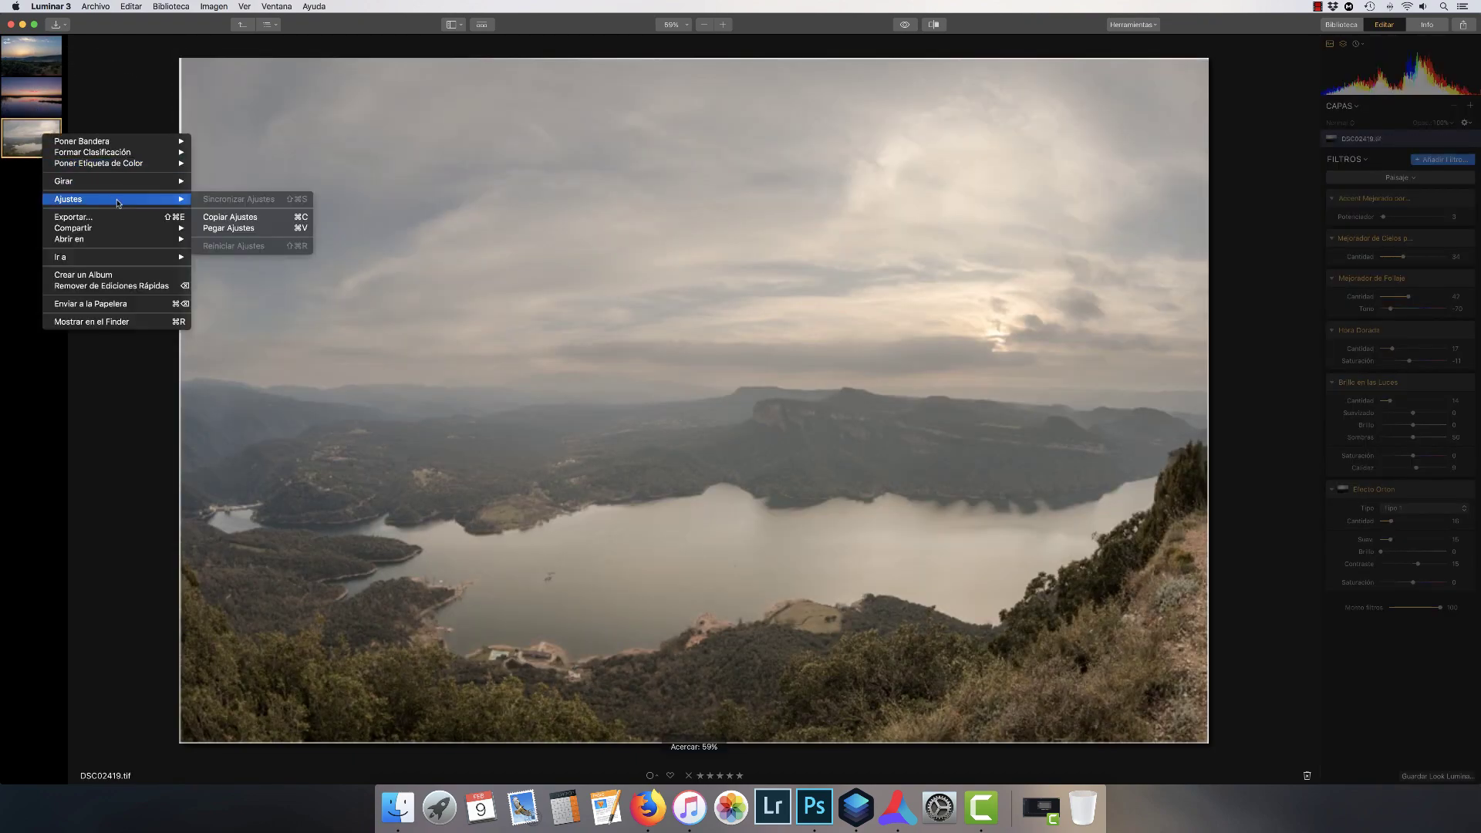
pyautogui.click(230, 231)
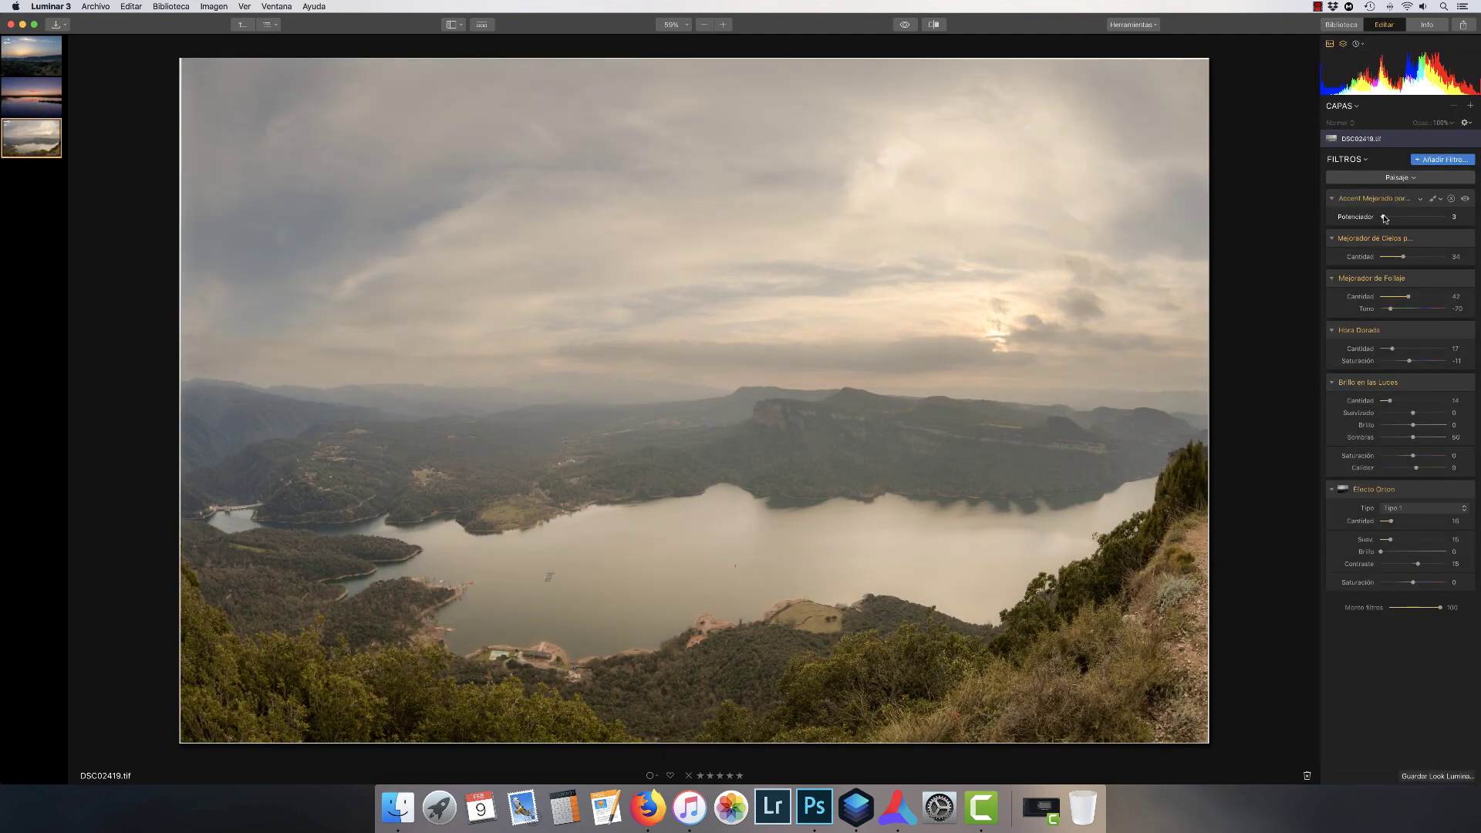
pyautogui.moveTo(1384, 219); pyautogui.dragTo(901, 27)
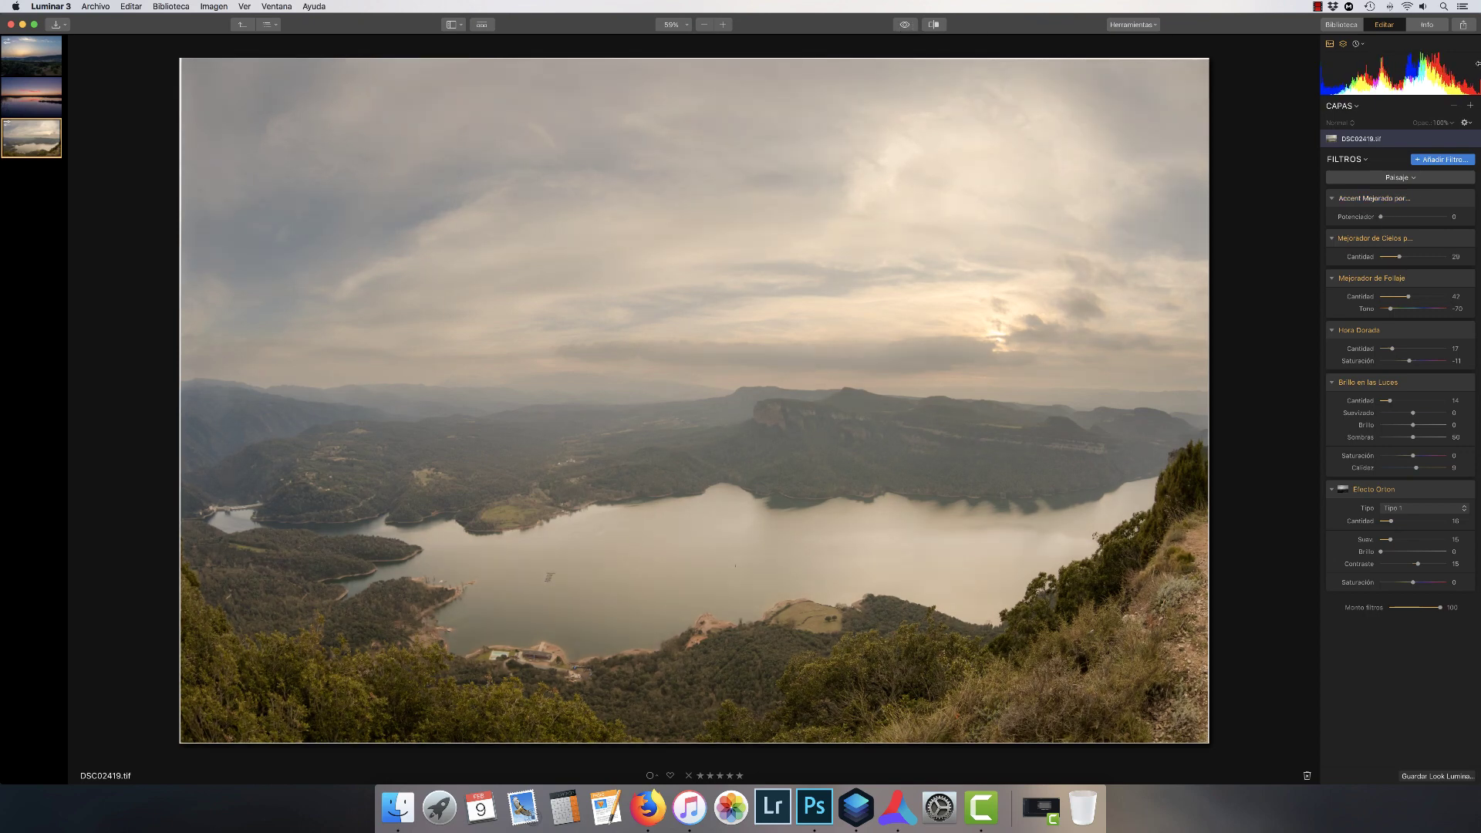
# Add a Contrast filter with amount 30 and tone about 190, and compare the photo with and without it.
pyautogui.click(1441, 159)
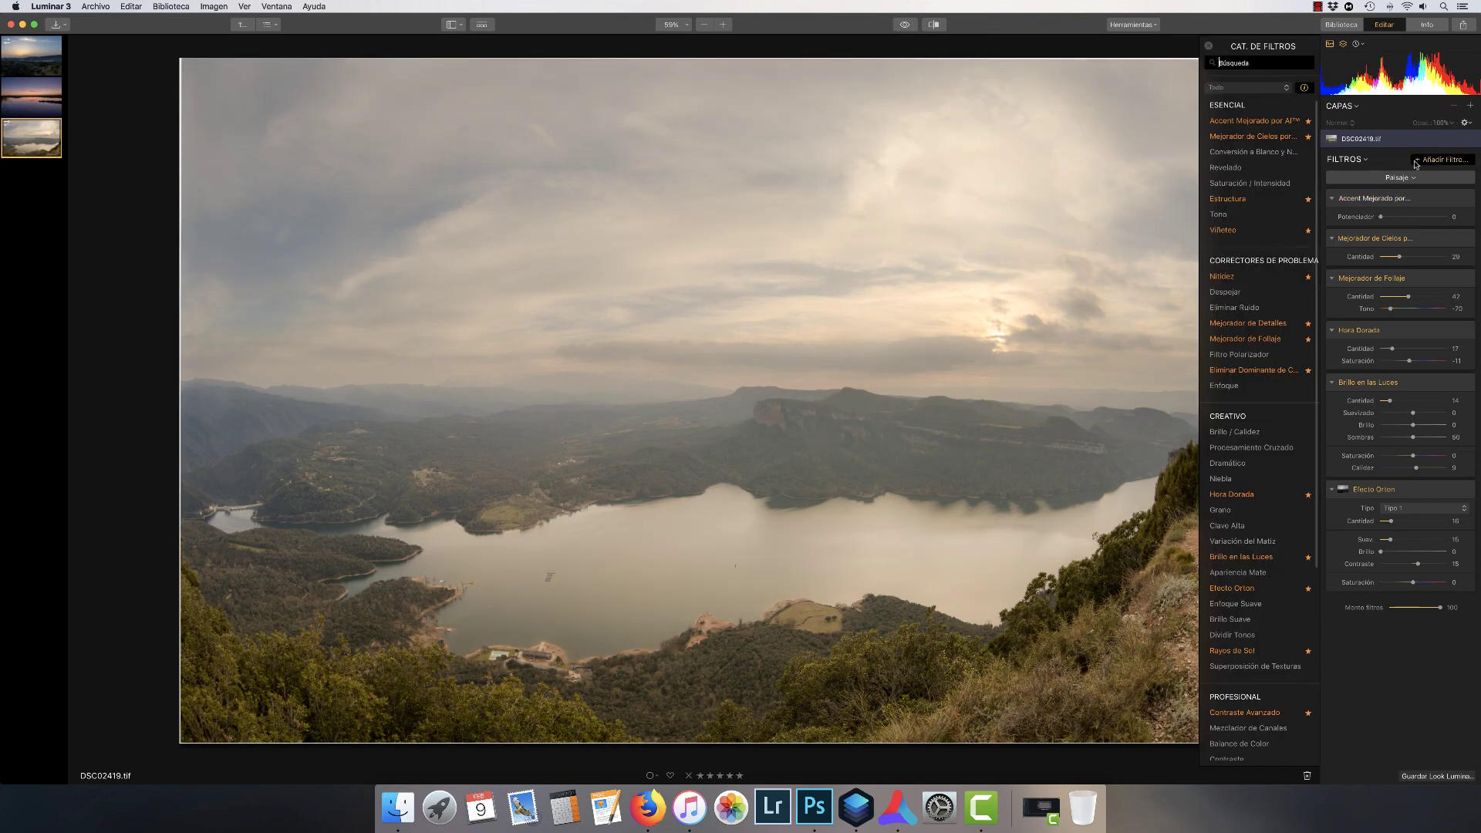
pyautogui.moveTo(1255, 204)
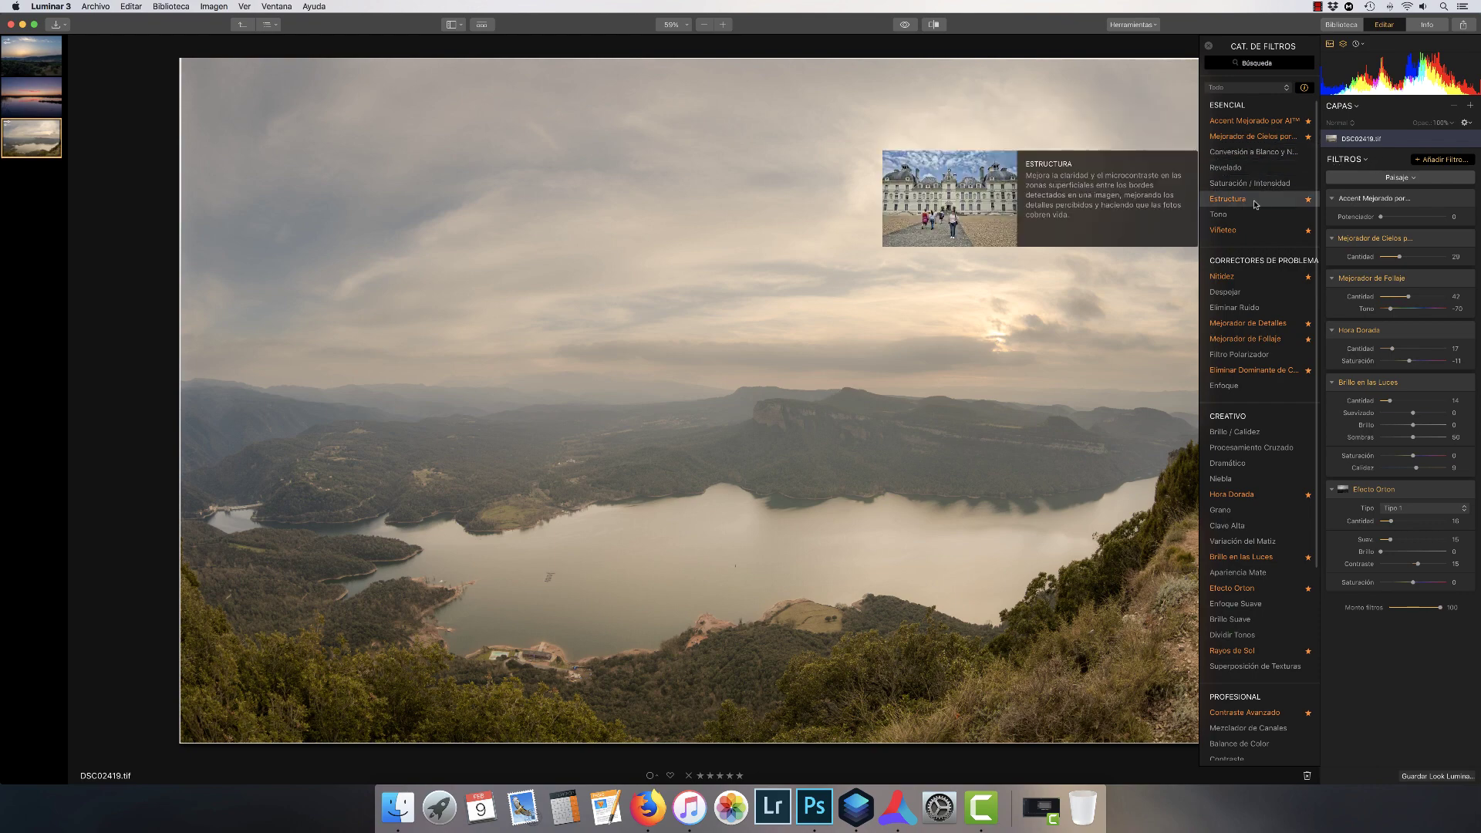
pyautogui.scroll(-5, 1255, 199)
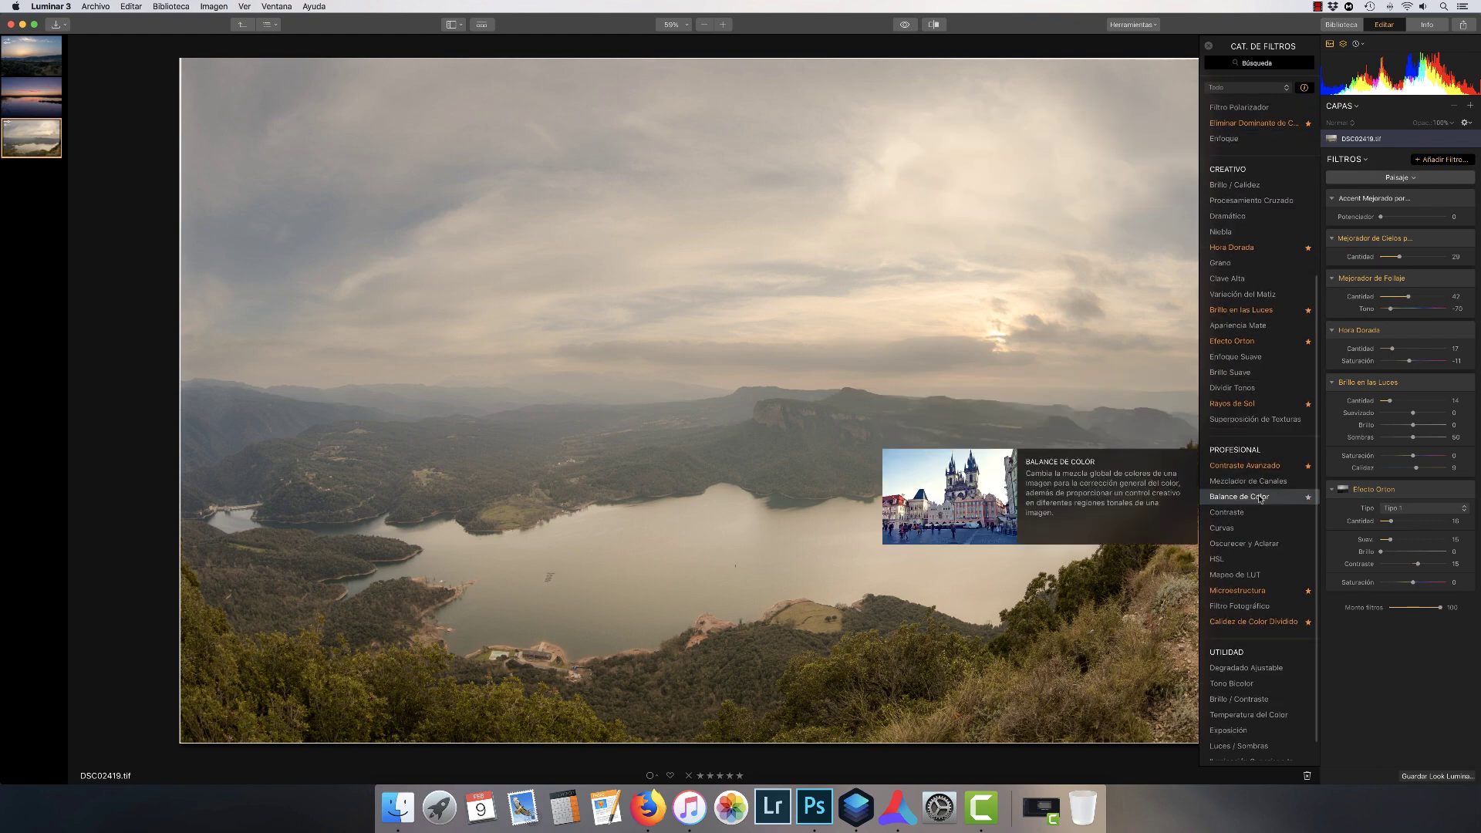
pyautogui.click(1258, 512)
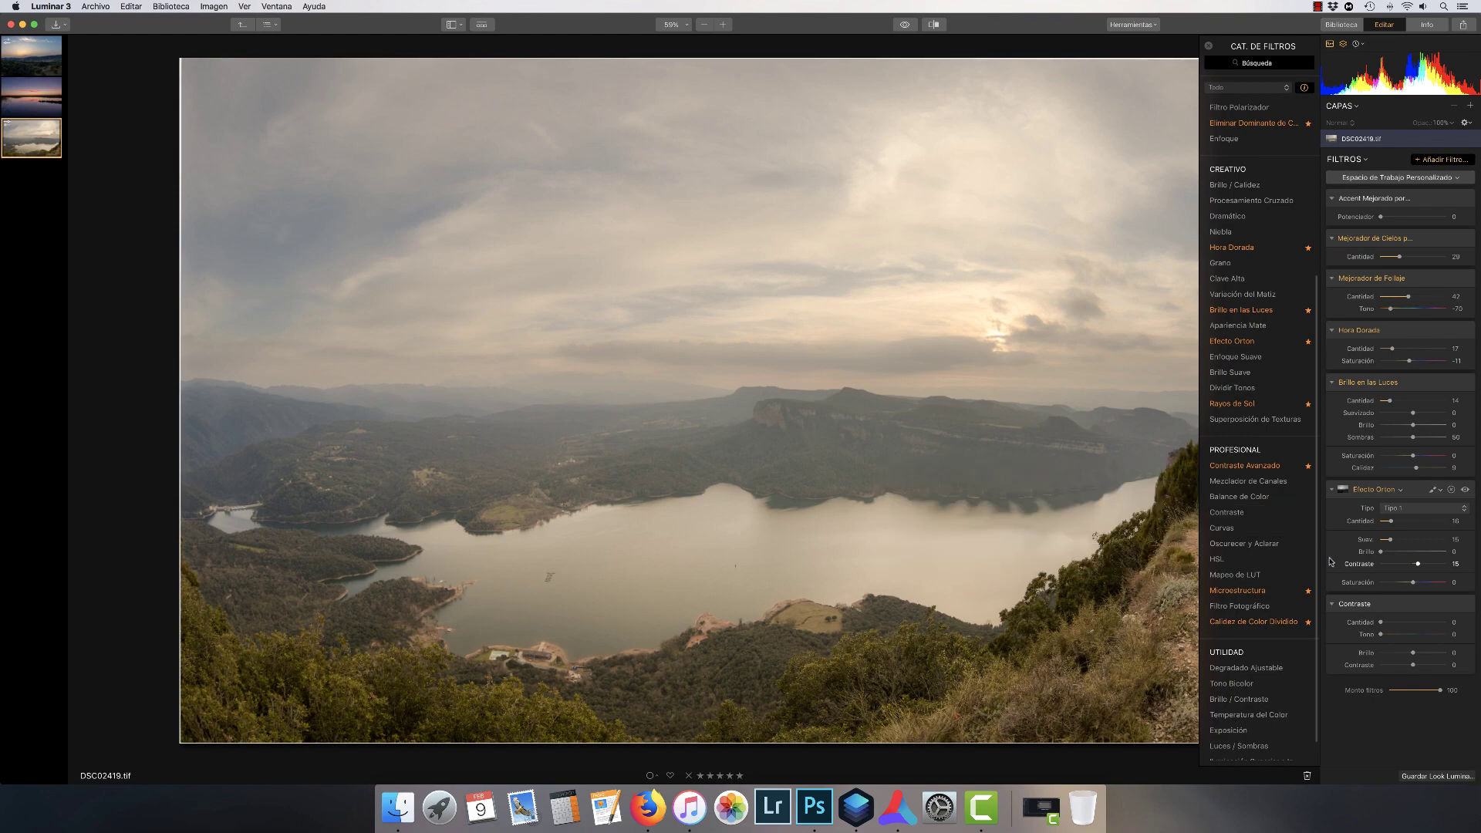
pyautogui.moveTo(1394, 623); pyautogui.dragTo(1401, 623)
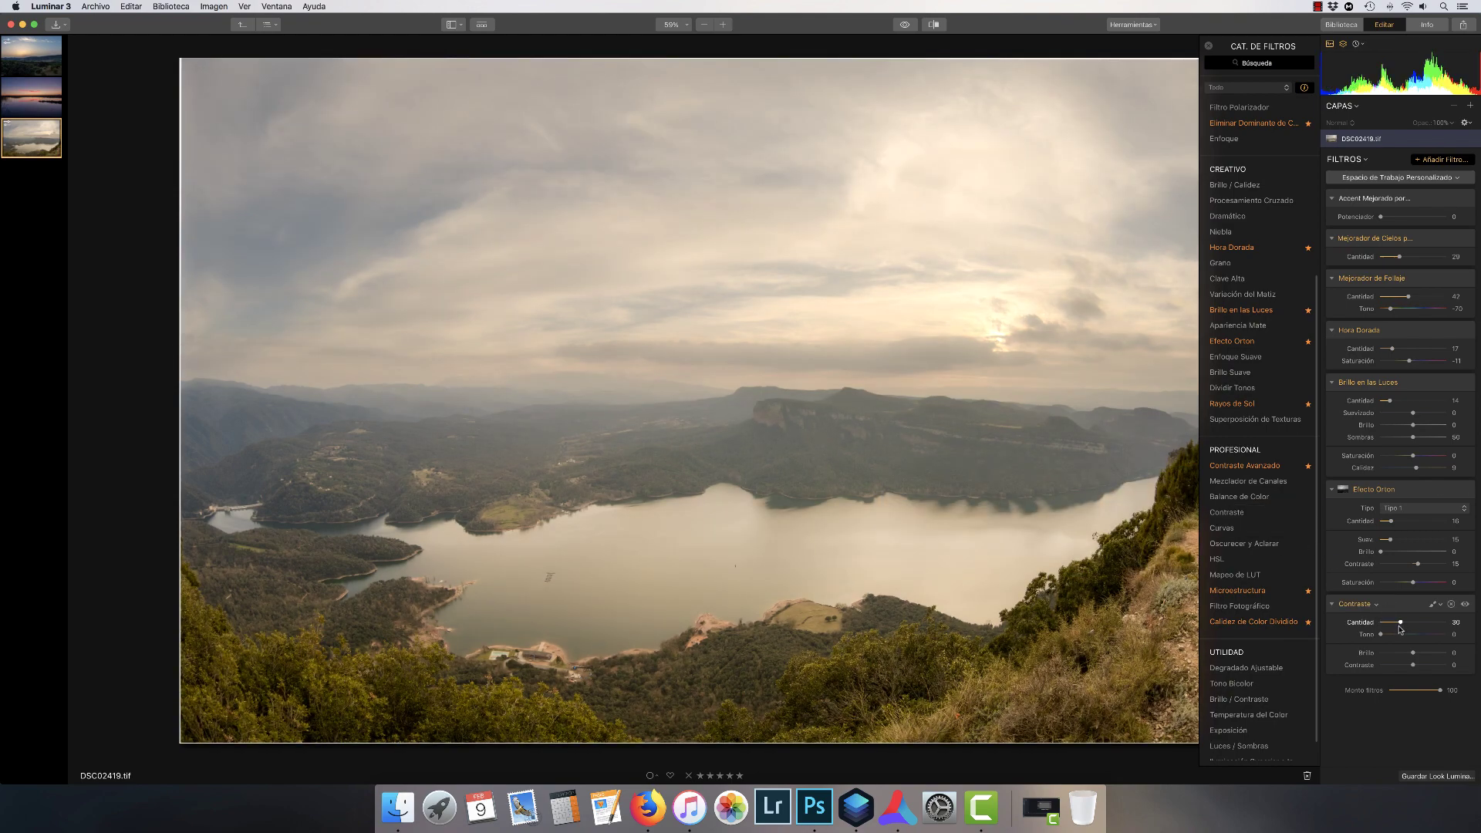
pyautogui.click(1401, 634)
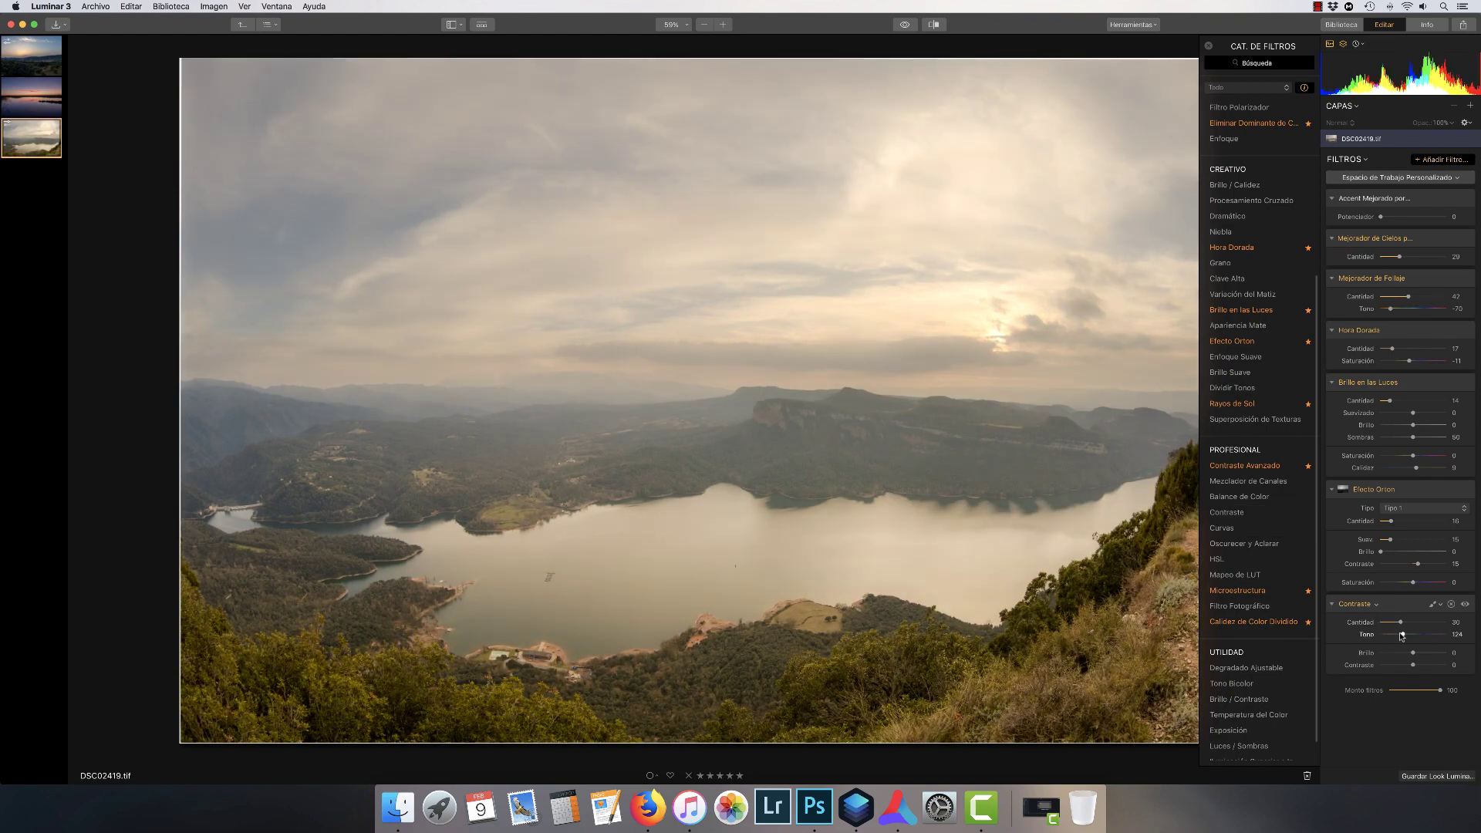
pyautogui.moveTo(1401, 635); pyautogui.dragTo(1418, 638)
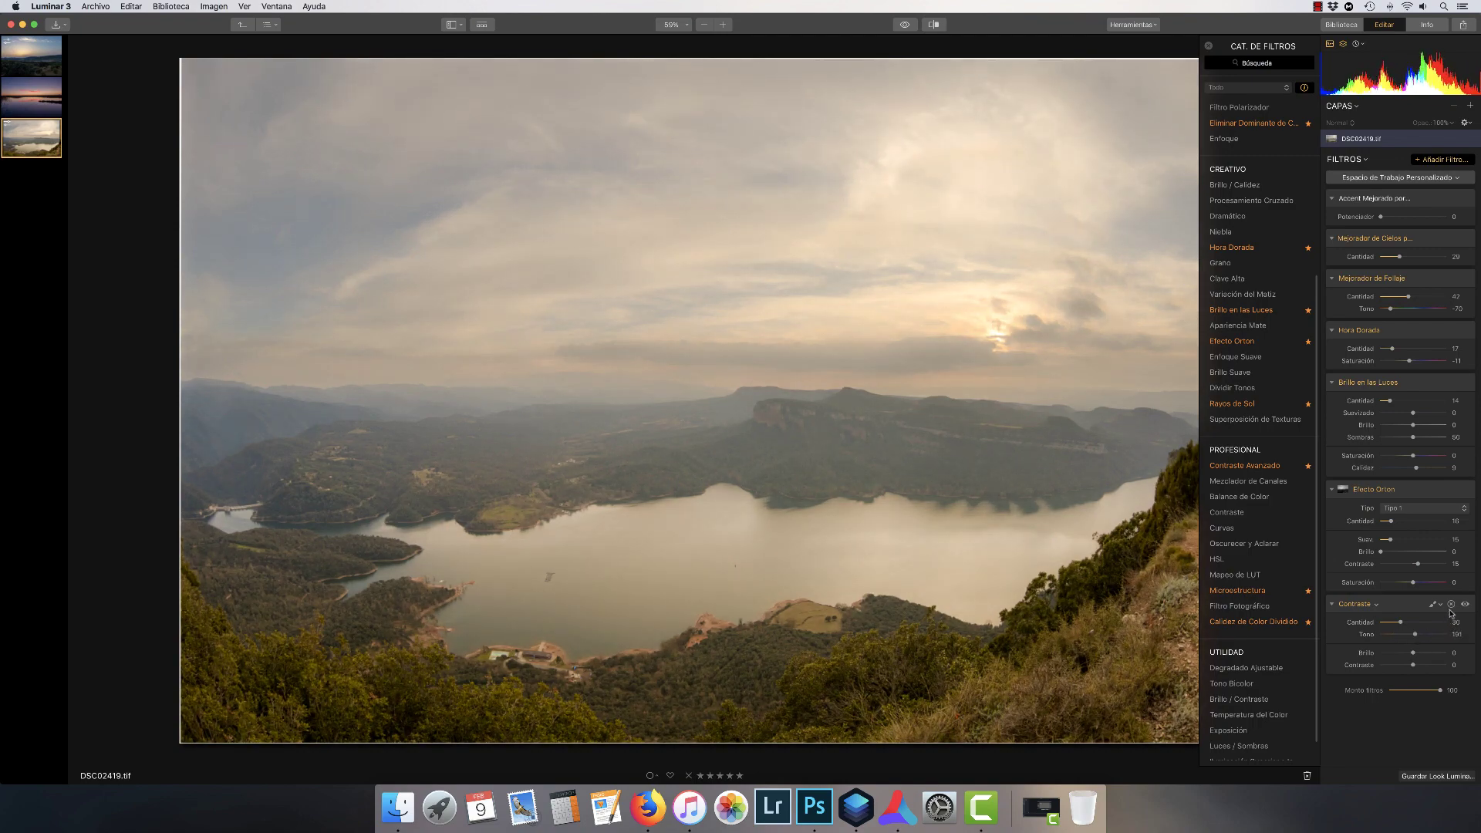
pyautogui.click(1464, 605)
pyautogui.click(1464, 604)
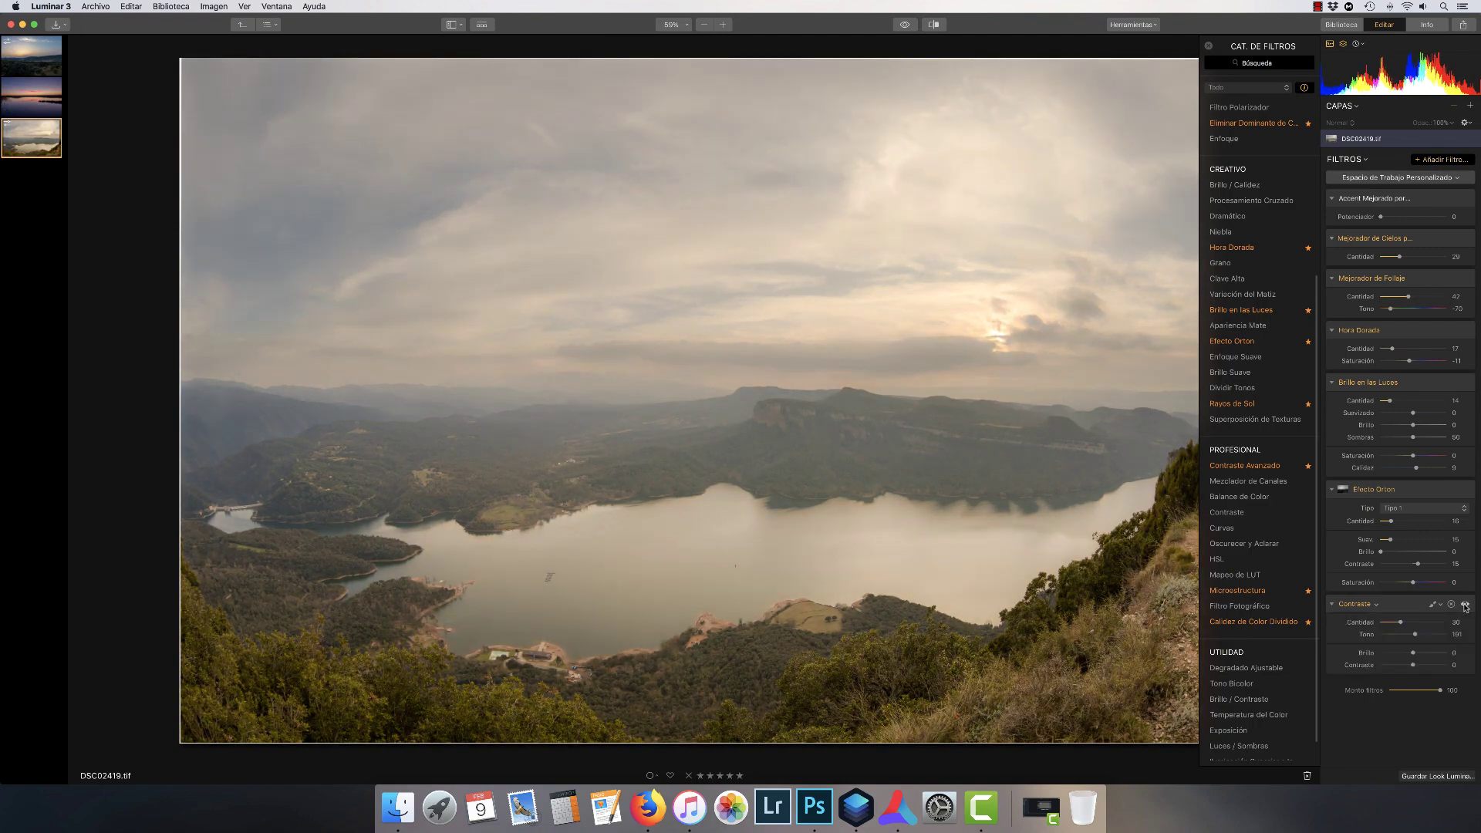
pyautogui.click(1465, 604)
pyautogui.click(1464, 605)
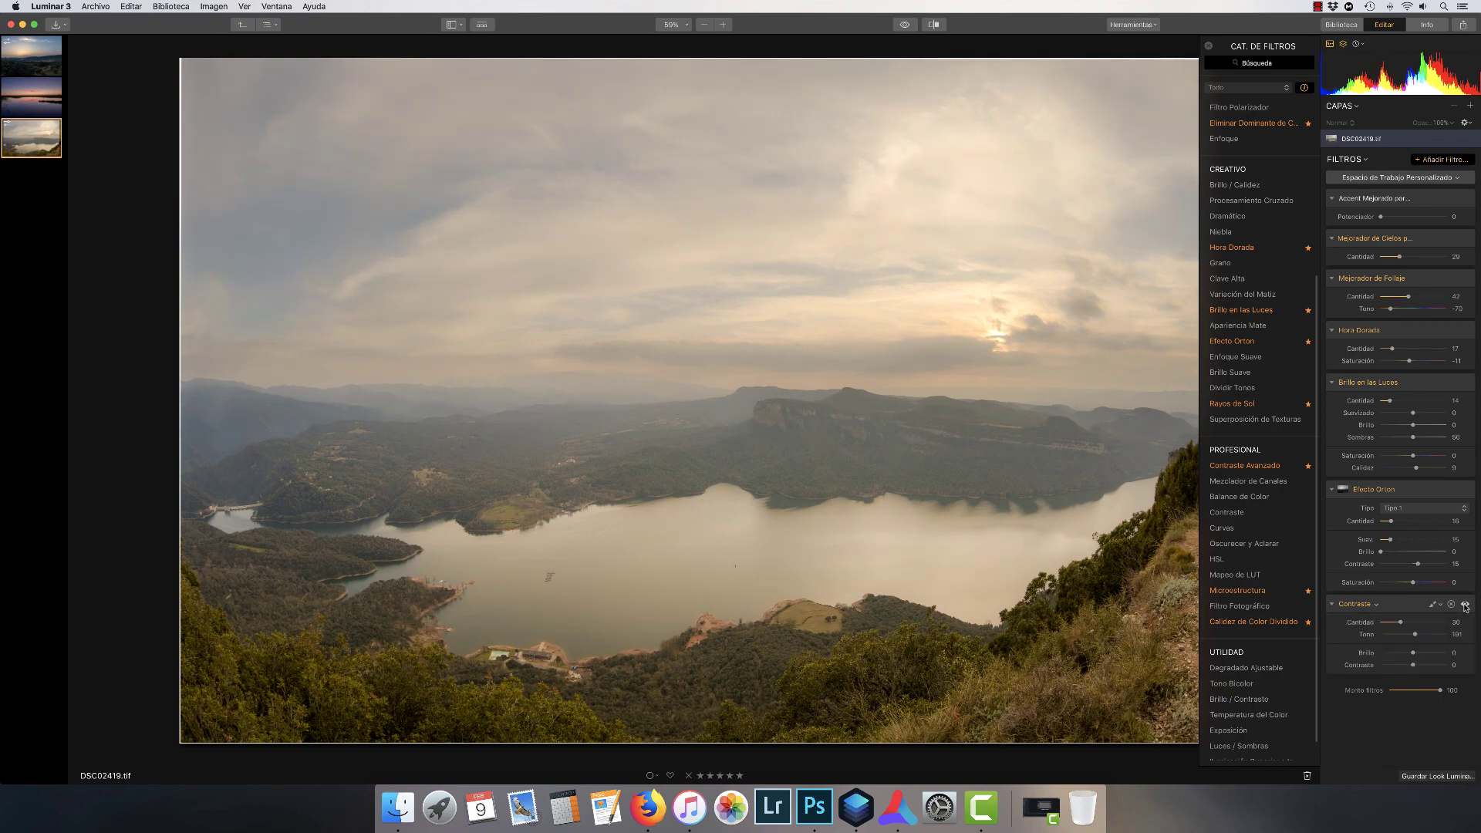
# Limit the Contrast filter with a horizontal gradient mask running from the upper sky down to the lake, and compare with the original.
pyautogui.click(1434, 604)
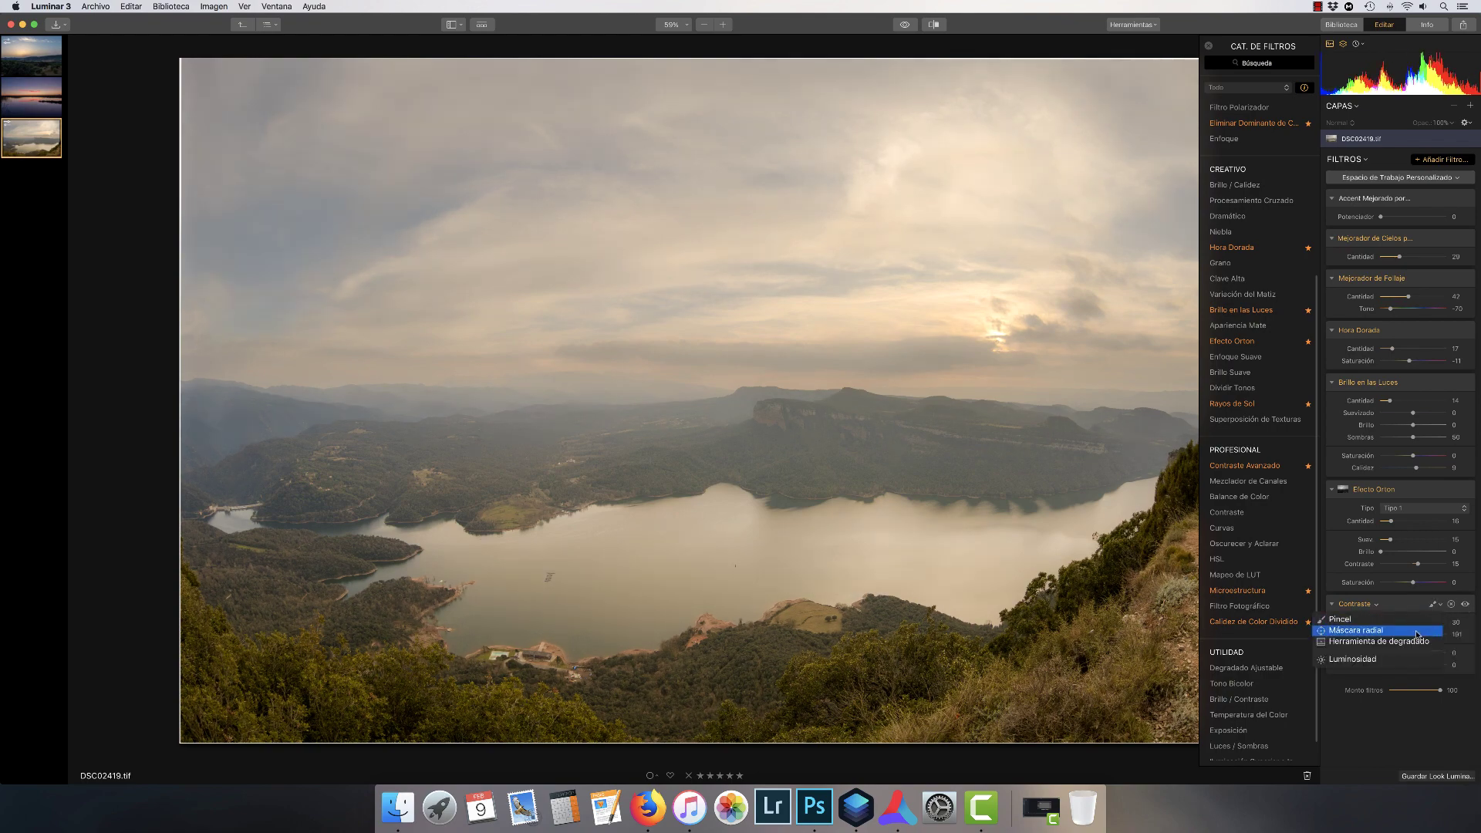
pyautogui.click(1388, 641)
pyautogui.moveTo(729, 129); pyautogui.dragTo(731, 514)
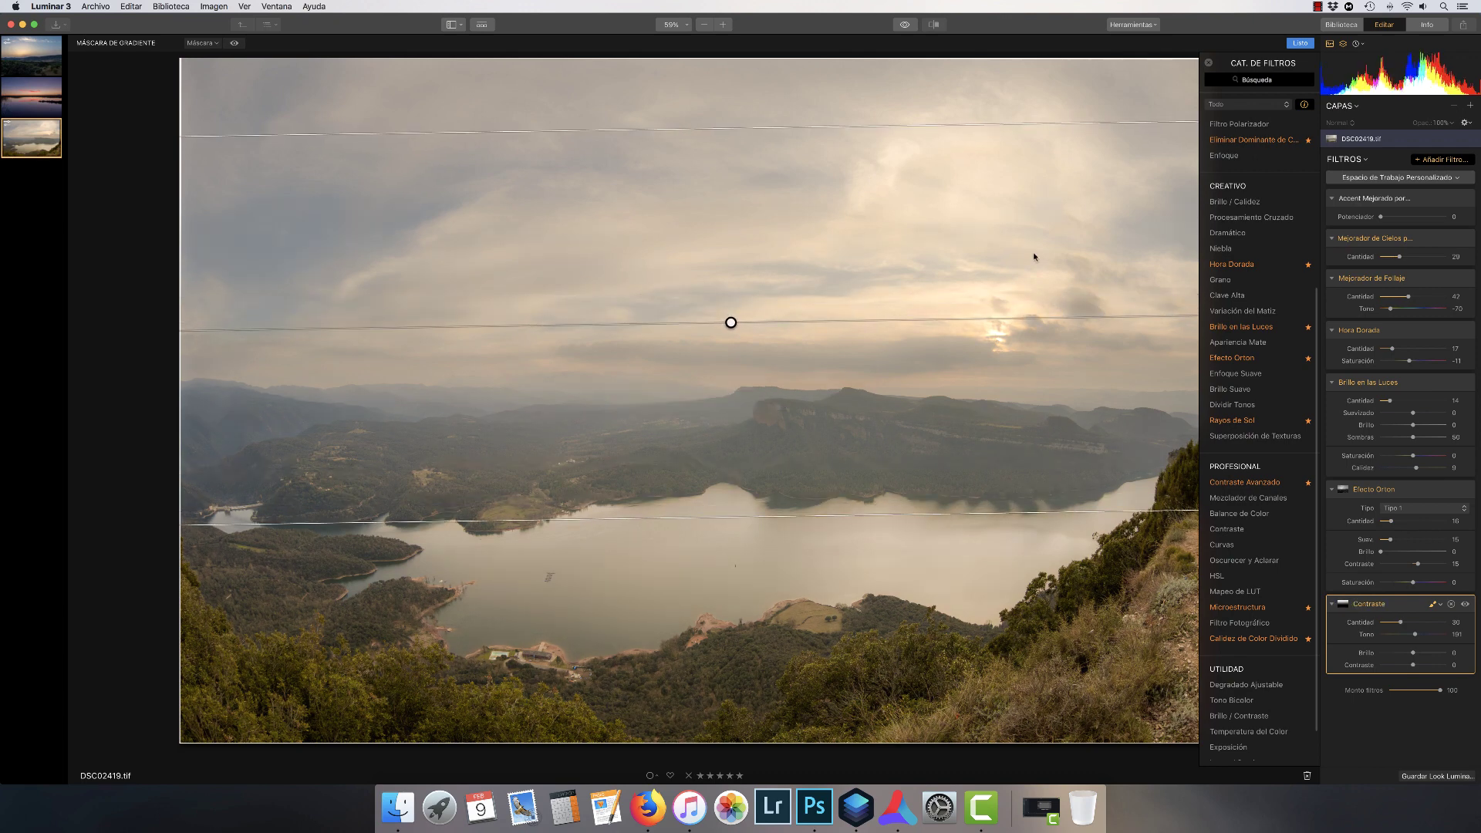
pyautogui.click(1300, 43)
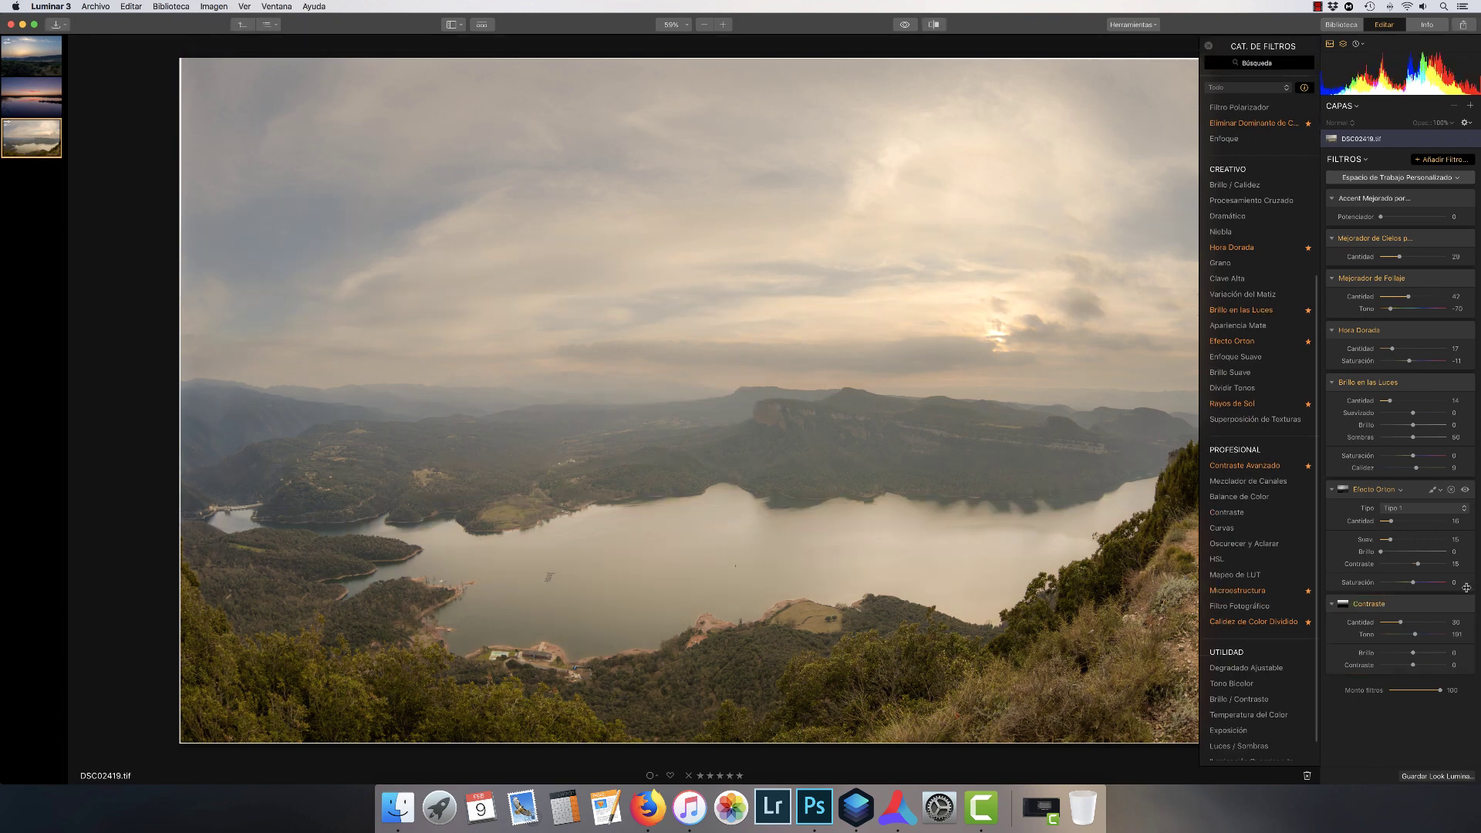
pyautogui.moveTo(907, 28); pyautogui.dragTo(907, 28)
# Add a new adjustment layer with a Develop filter and raise its contrast to 42.
pyautogui.click(1470, 107)
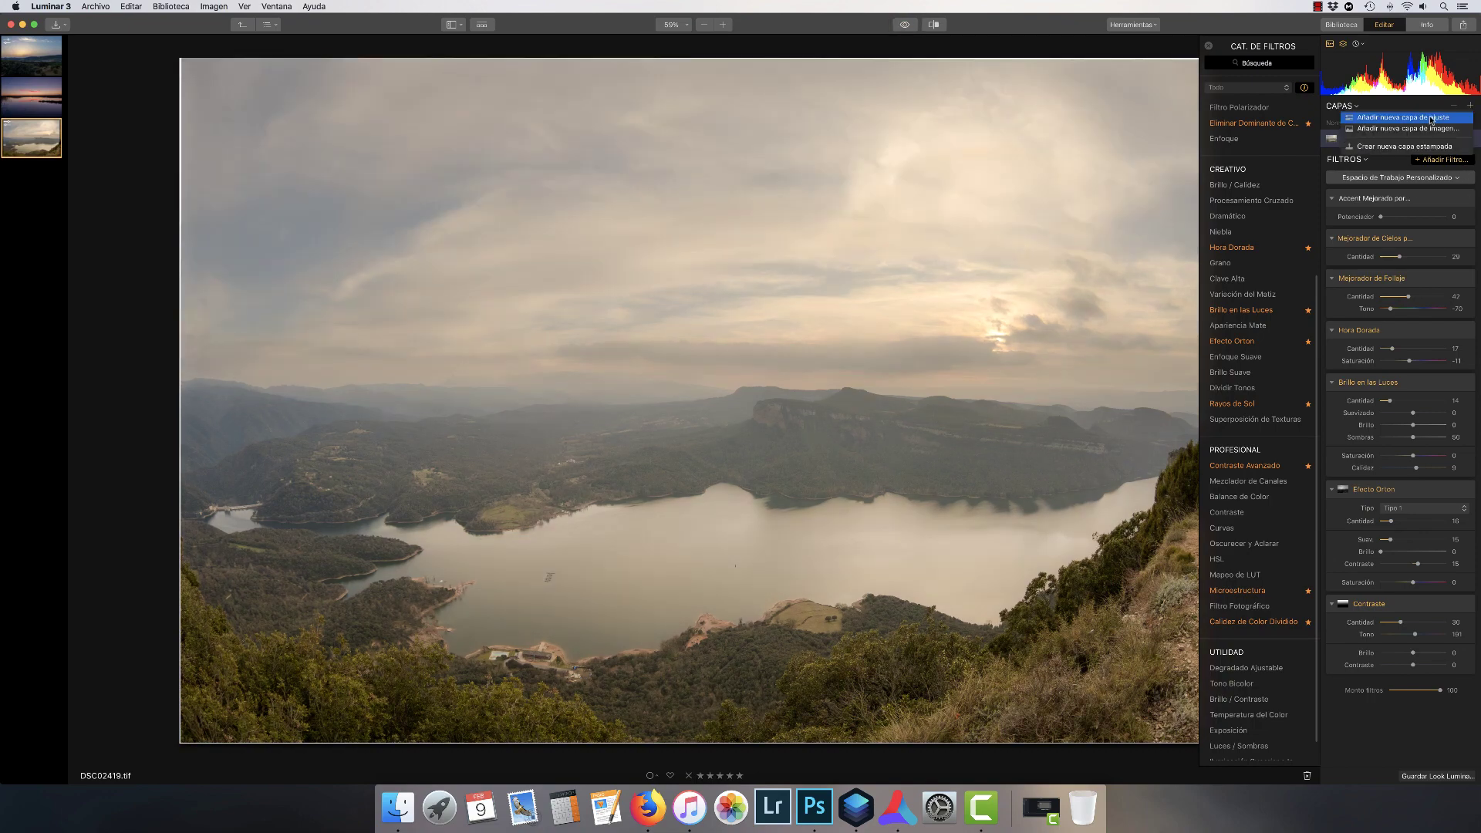
pyautogui.click(1431, 118)
pyautogui.scroll(5, 1253, 206)
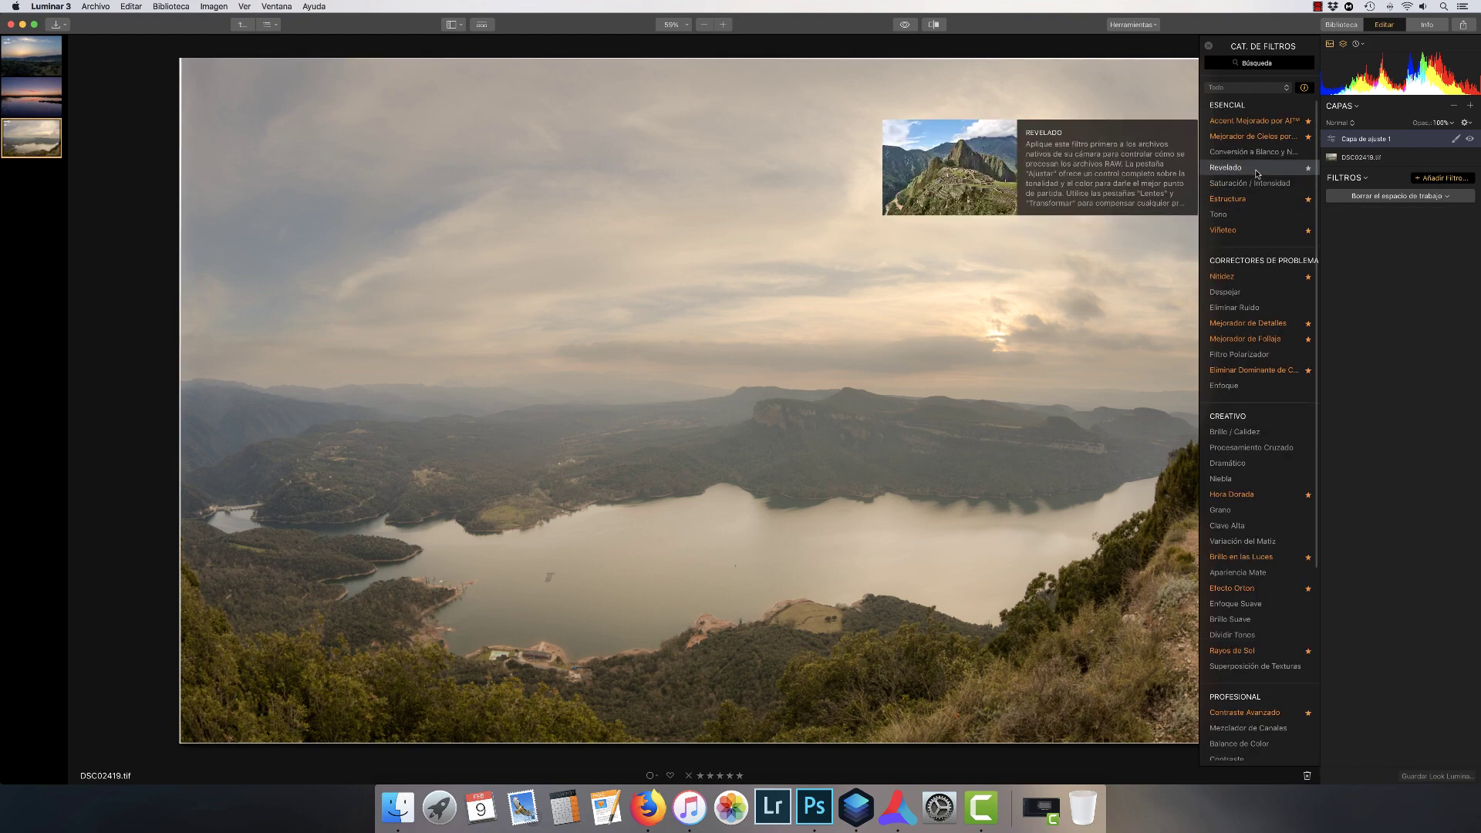
pyautogui.click(1258, 169)
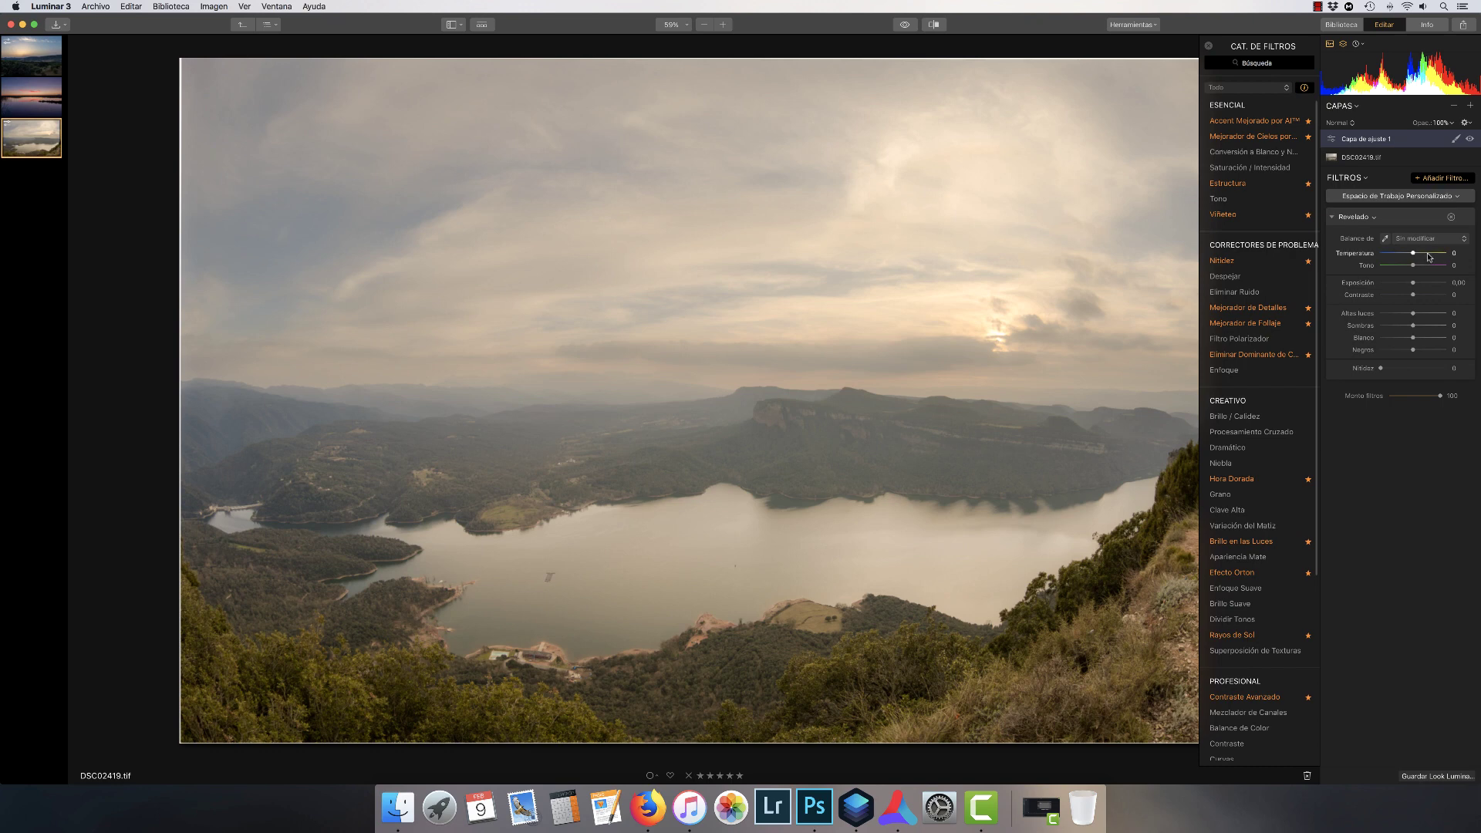
pyautogui.moveTo(1414, 298); pyautogui.dragTo(1428, 299)
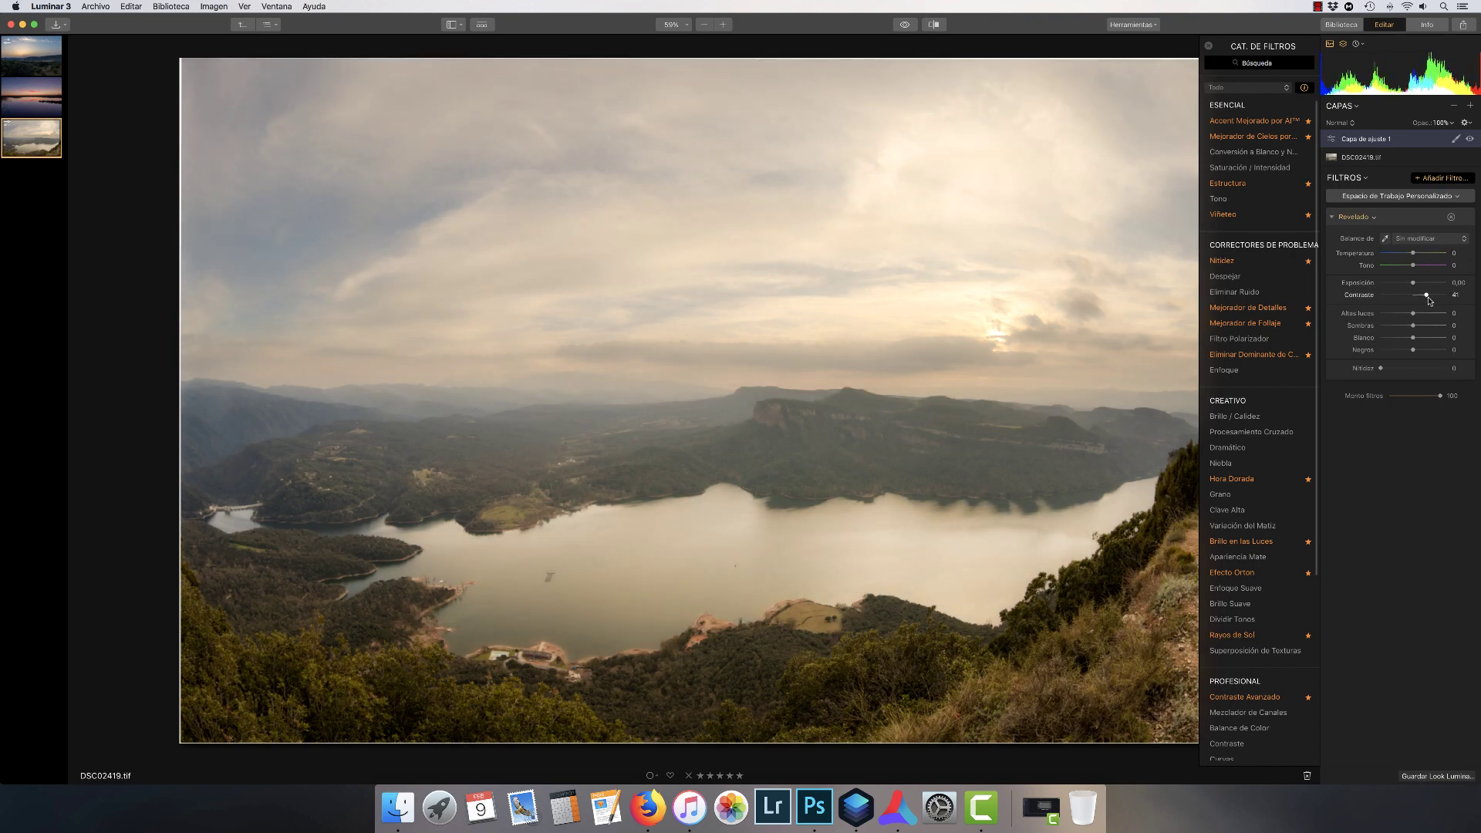
# Mask the adjustment layer with a slightly tilted gradient from the upper sky to the mountains, and compare with the original.
pyautogui.click(1457, 141)
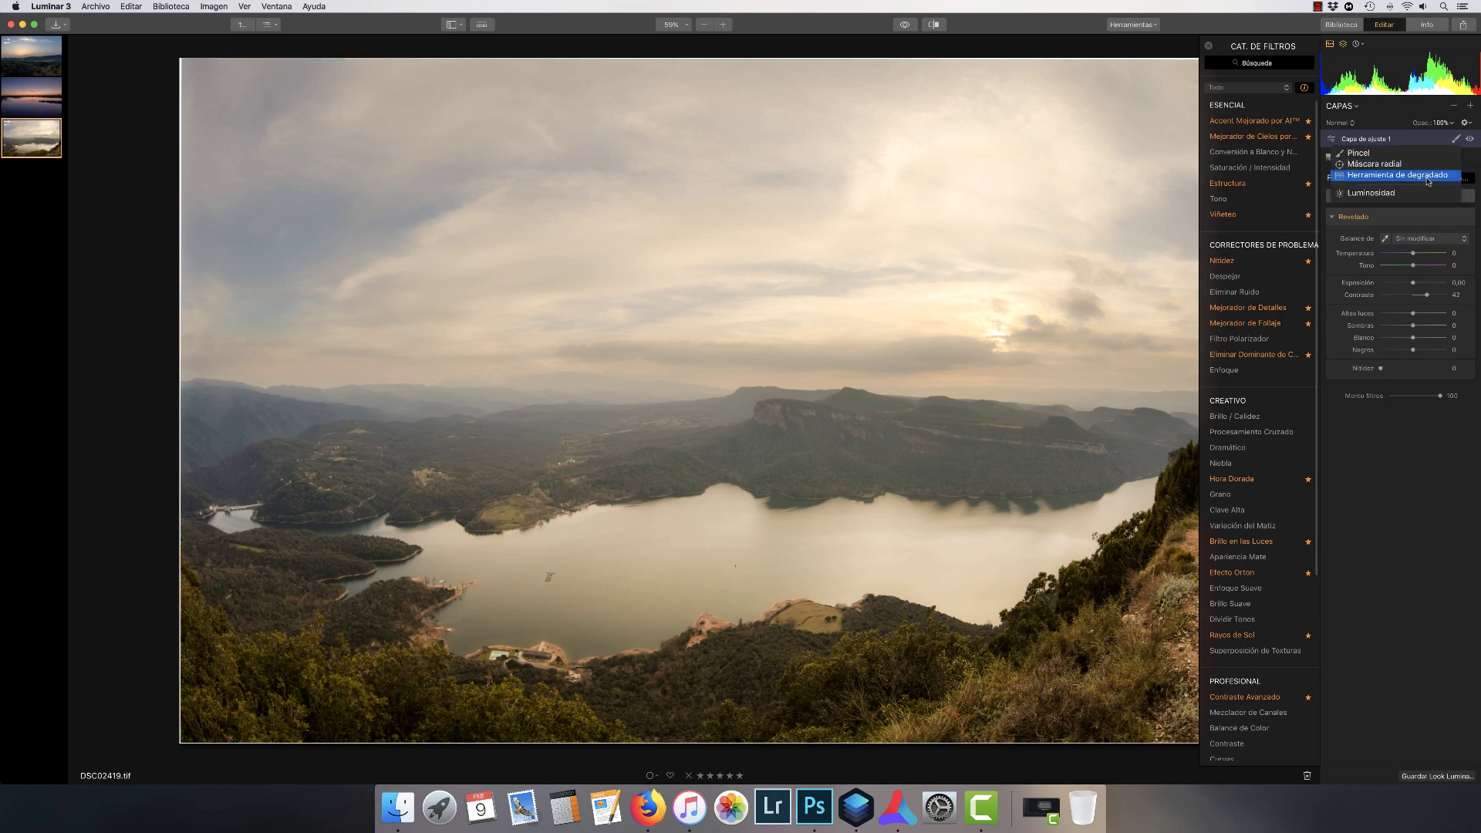
pyautogui.click(1398, 175)
pyautogui.moveTo(925, 136); pyautogui.dragTo(942, 425)
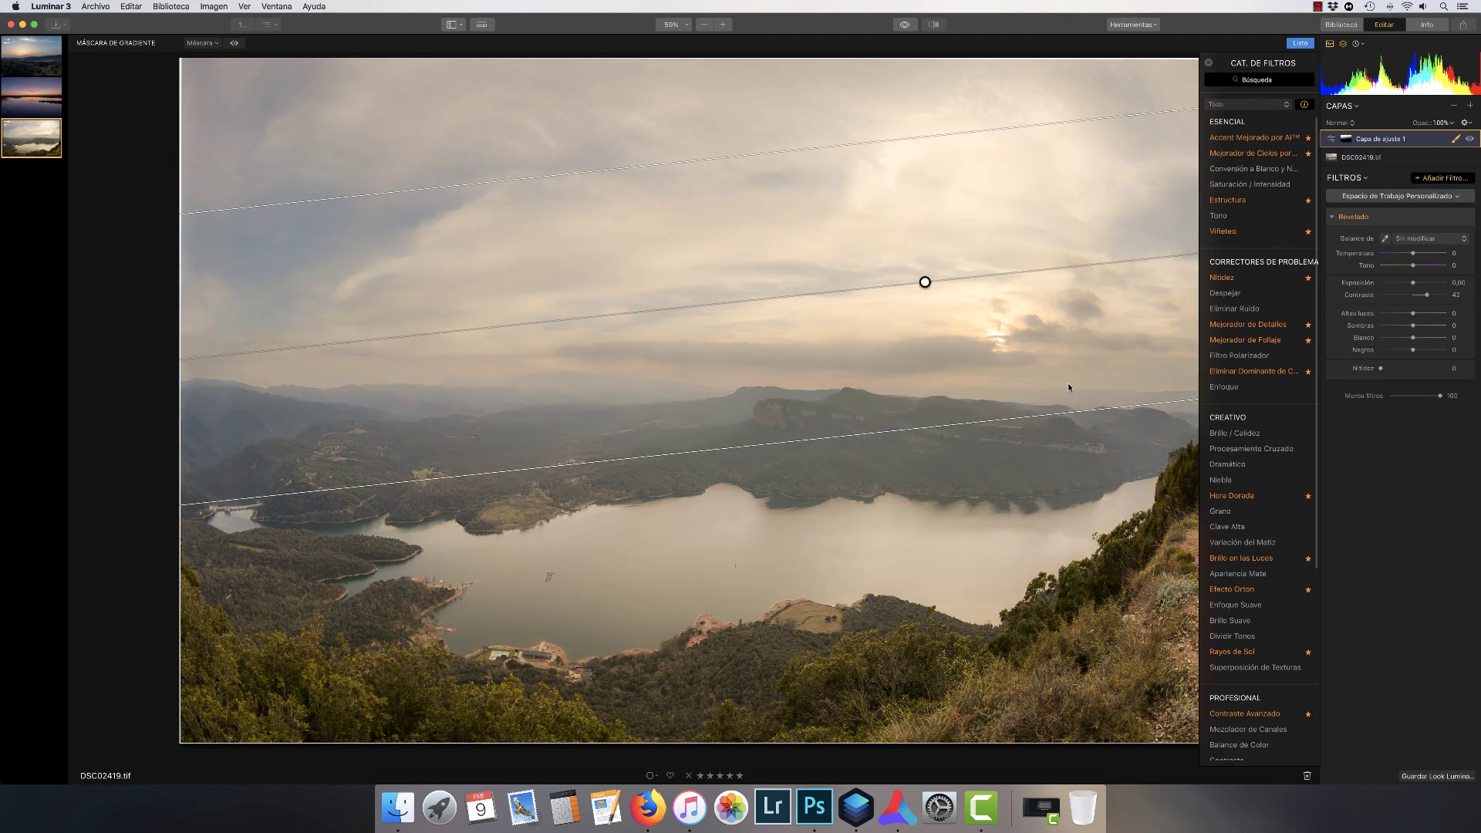
pyautogui.click(1298, 44)
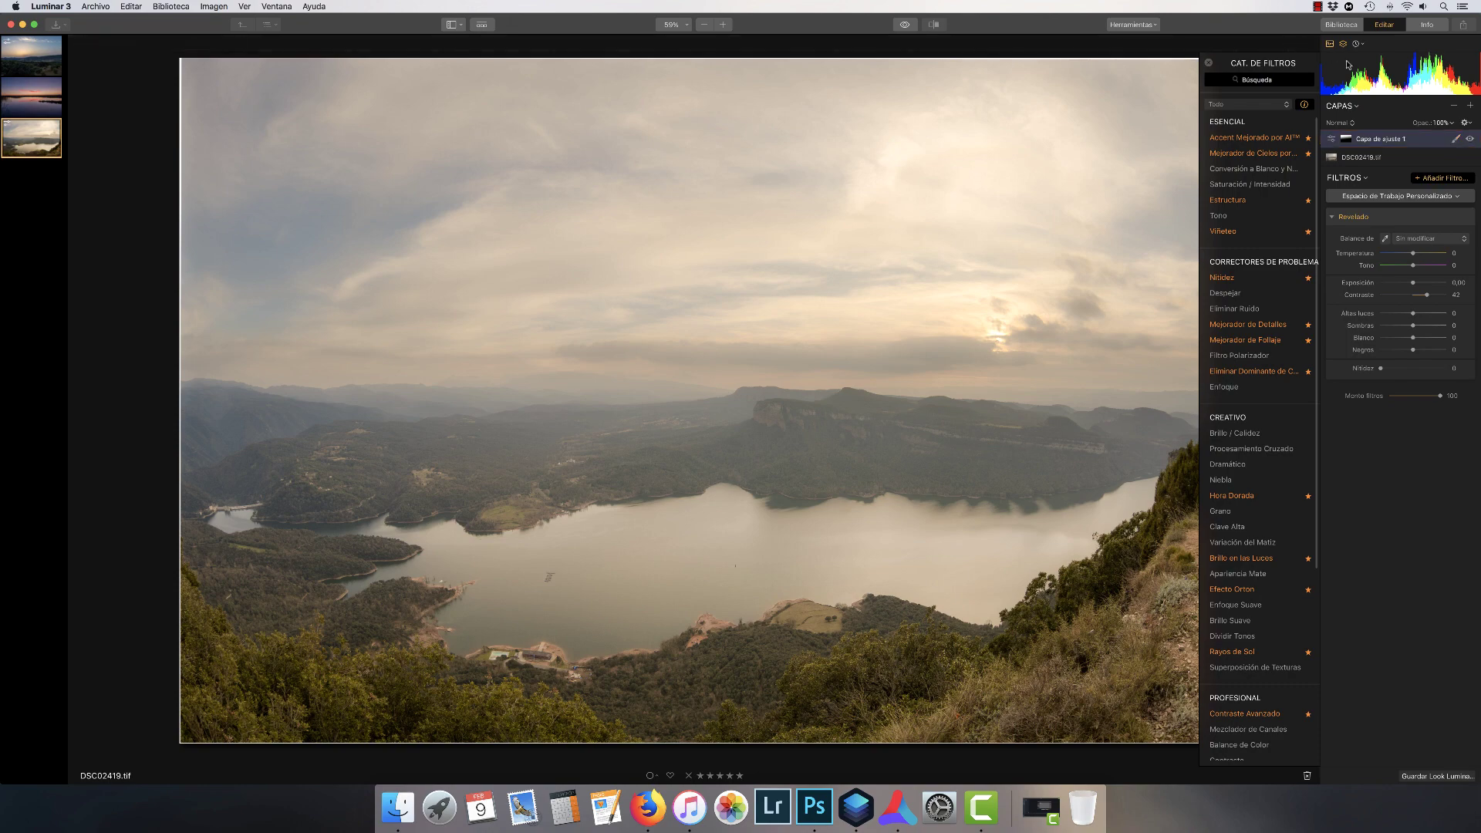
pyautogui.click(906, 28)
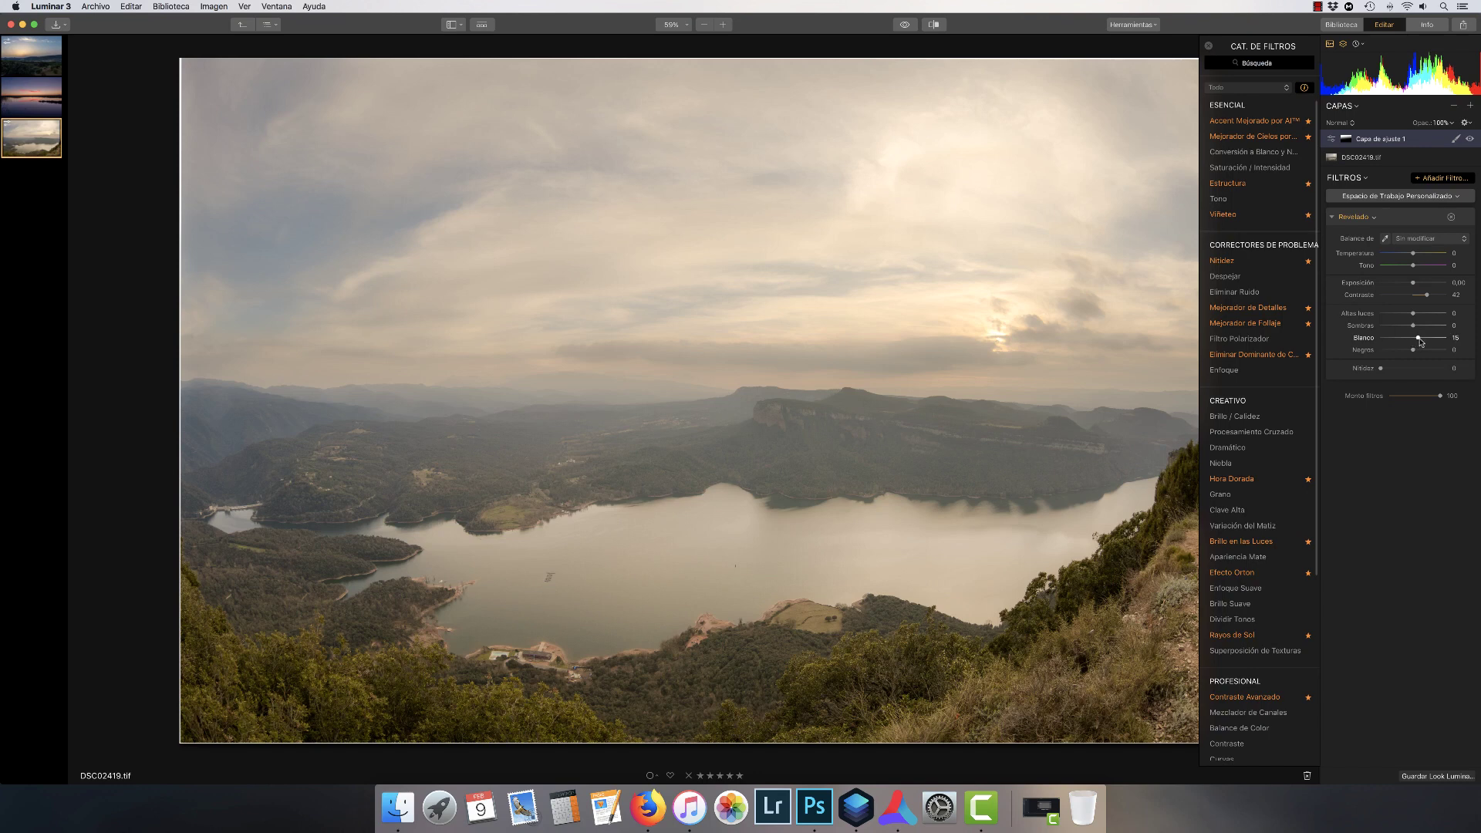
# Set the Develop filter's whites to 28, blacks to -24 and highlights to 22, and compare with the original.
pyautogui.moveTo(1424, 341); pyautogui.dragTo(1405, 352)
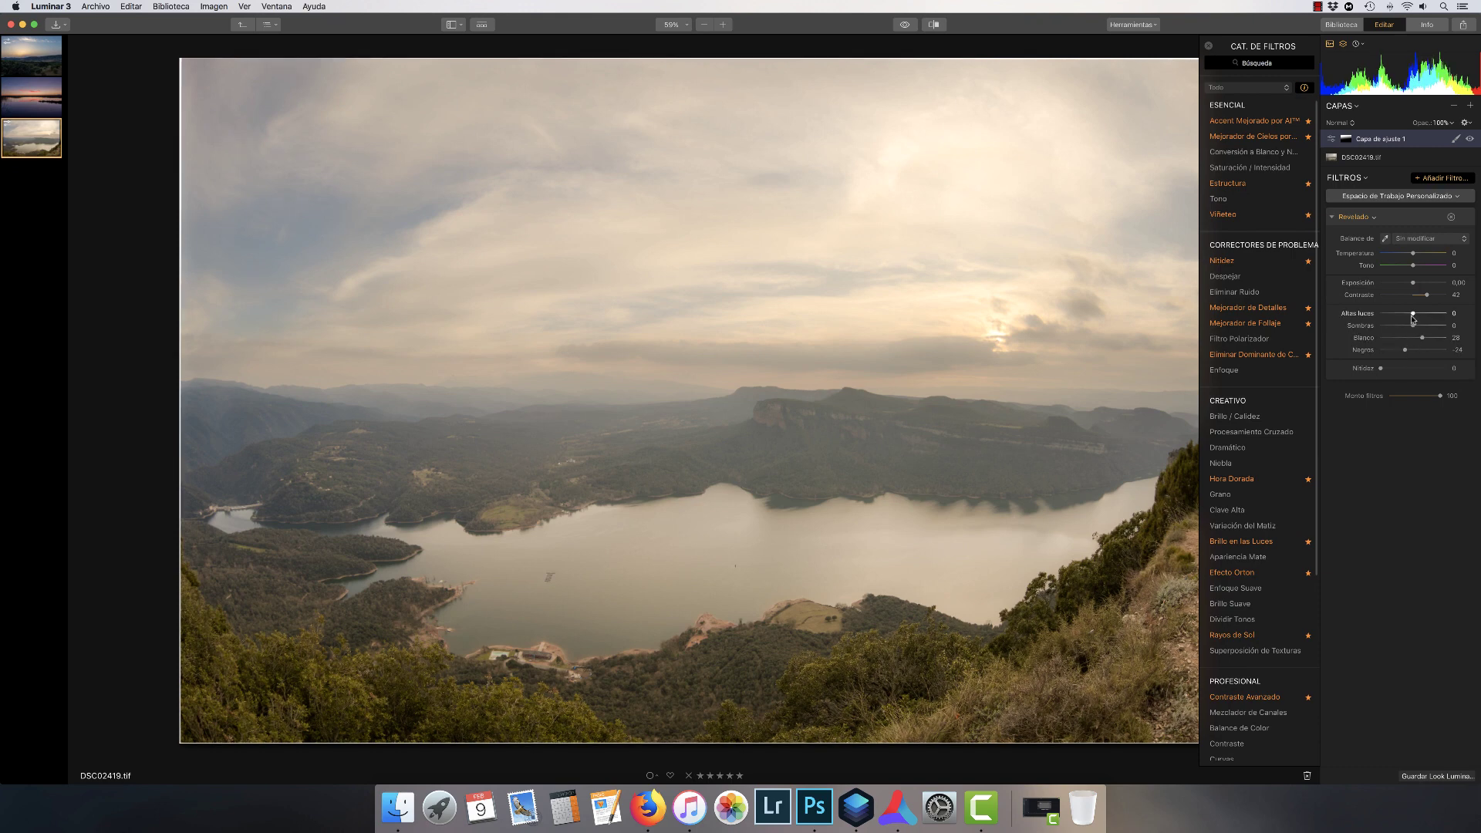
pyautogui.moveTo(1417, 317); pyautogui.dragTo(1420, 318)
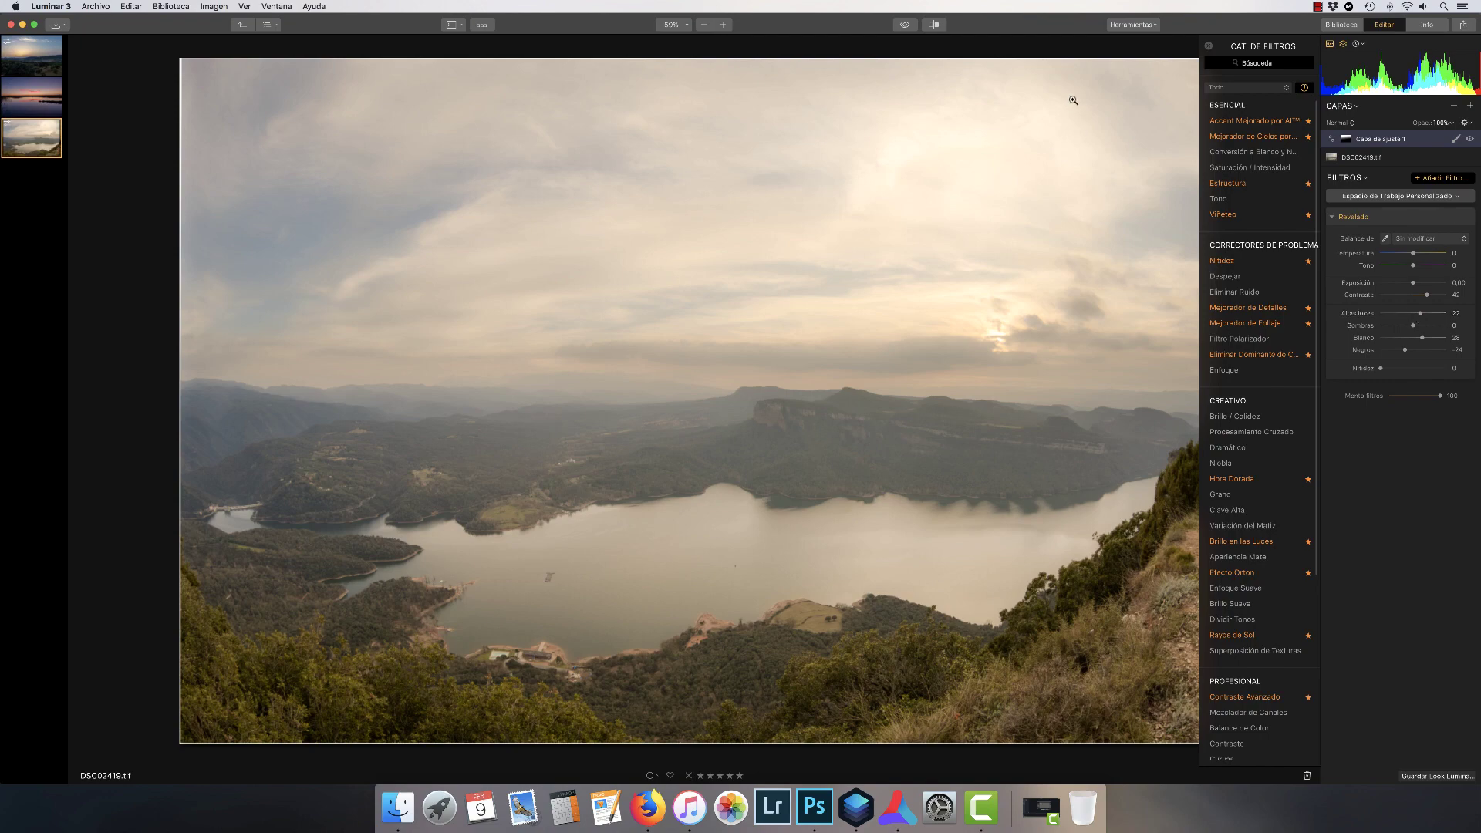
pyautogui.click(905, 25)
pyautogui.click(904, 25)
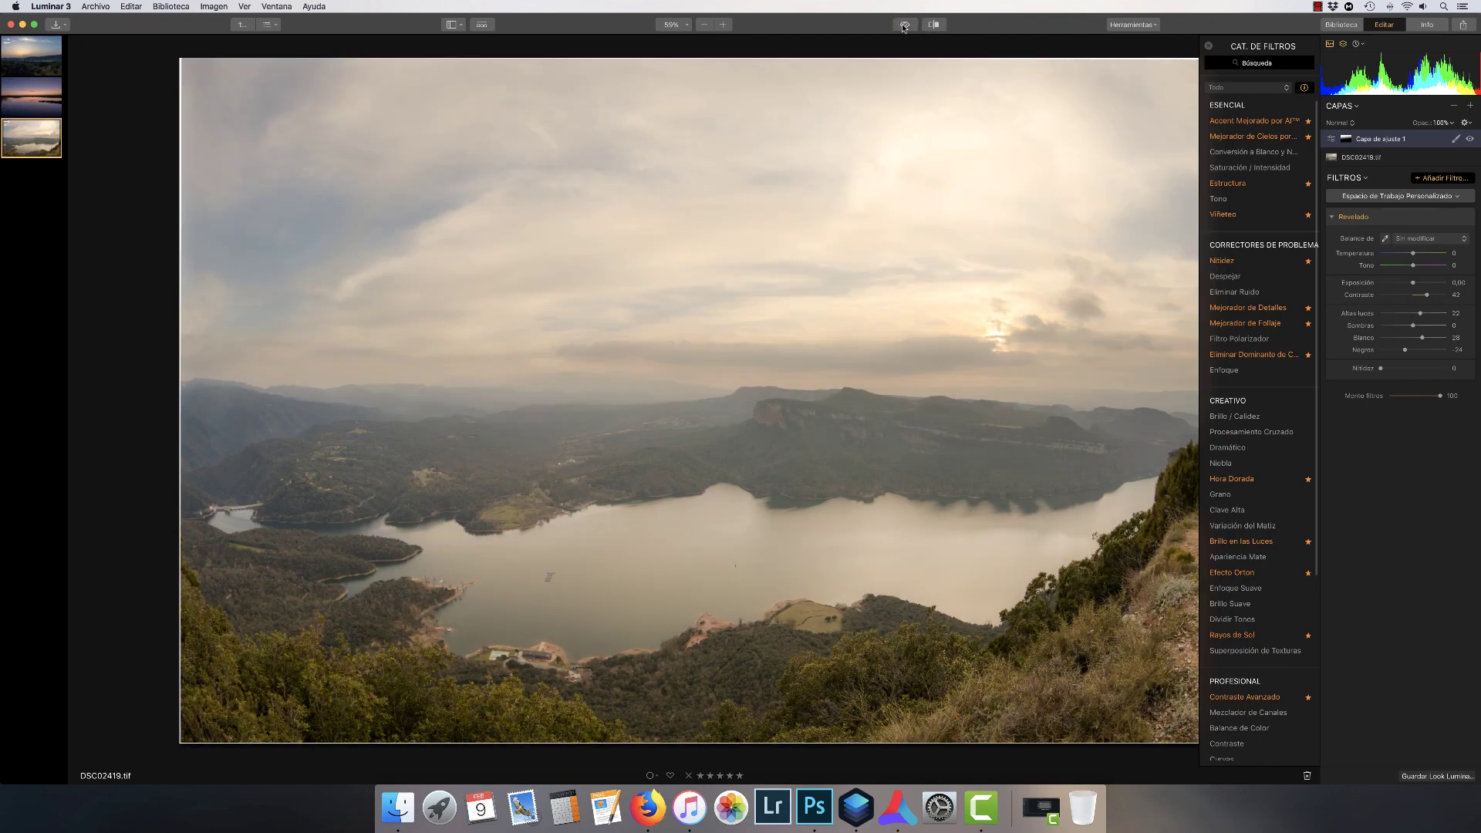
pyautogui.click(904, 26)
# On the pink-cloud lake sunset, set accent boost to about 15, sky amount to 21, and Golden Hour to amount 15 with saturation about -13.
pyautogui.click(60, 96)
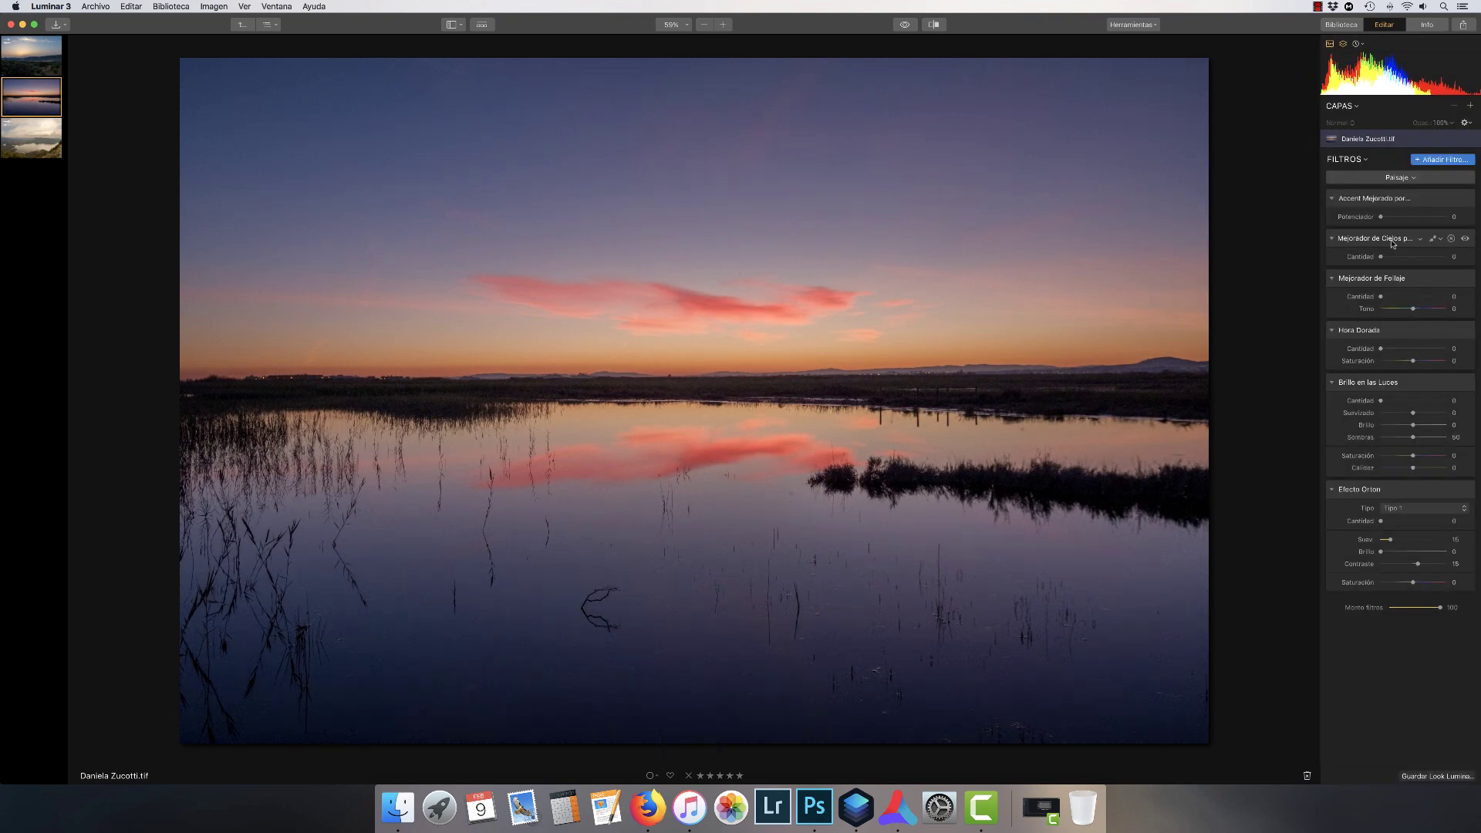
pyautogui.moveTo(1381, 218); pyautogui.dragTo(1393, 260)
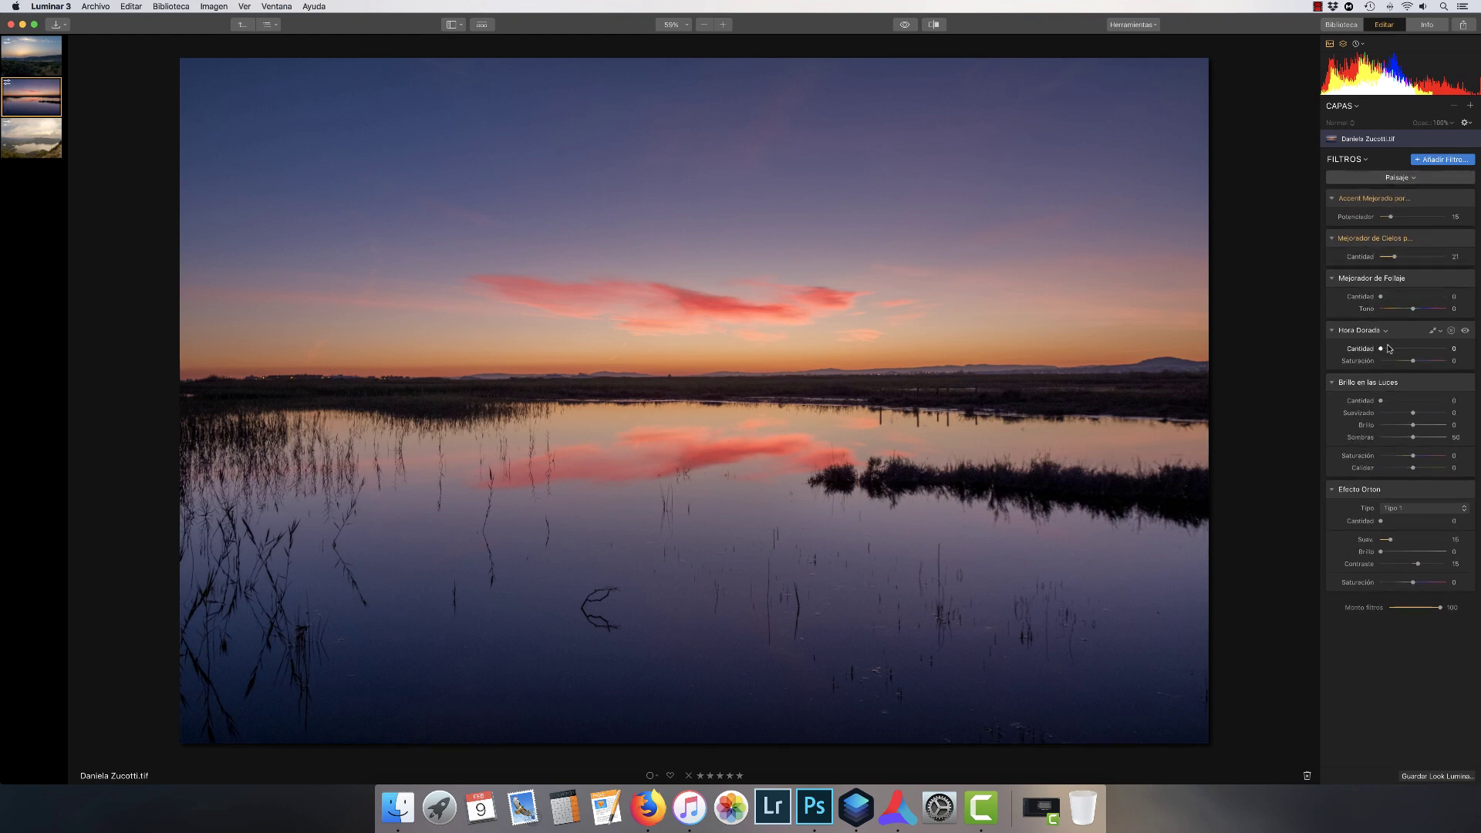
pyautogui.moveTo(1380, 351); pyautogui.dragTo(1392, 352)
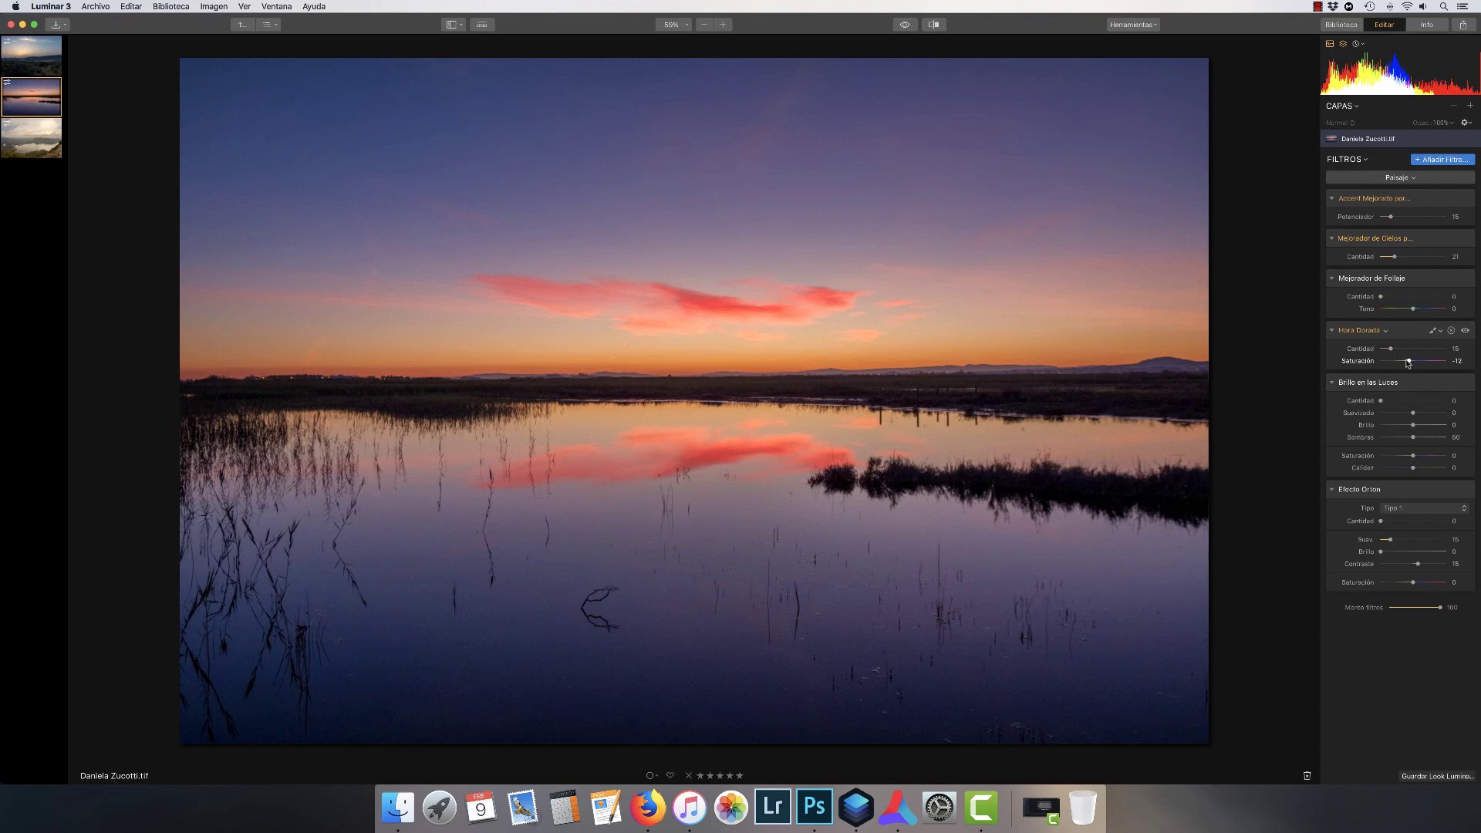
# Set Golden Hour saturation to about -8, the highlight glow amount to about 20, and the Orton Effect amount to 7.
pyautogui.moveTo(1408, 363); pyautogui.dragTo(1410, 362)
pyautogui.moveTo(1382, 402); pyautogui.dragTo(1393, 401)
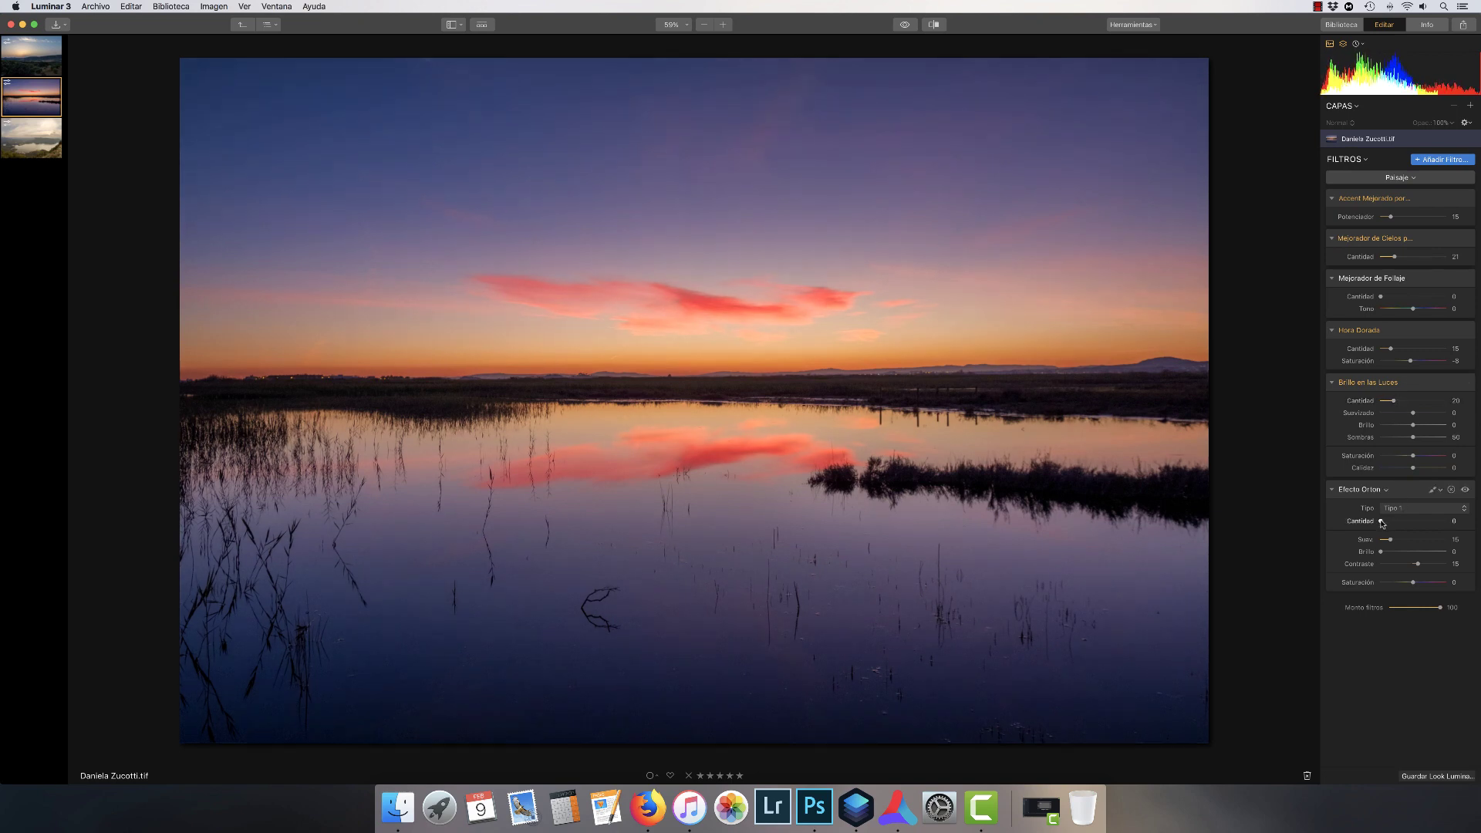
pyautogui.moveTo(1382, 523); pyautogui.dragTo(1391, 523)
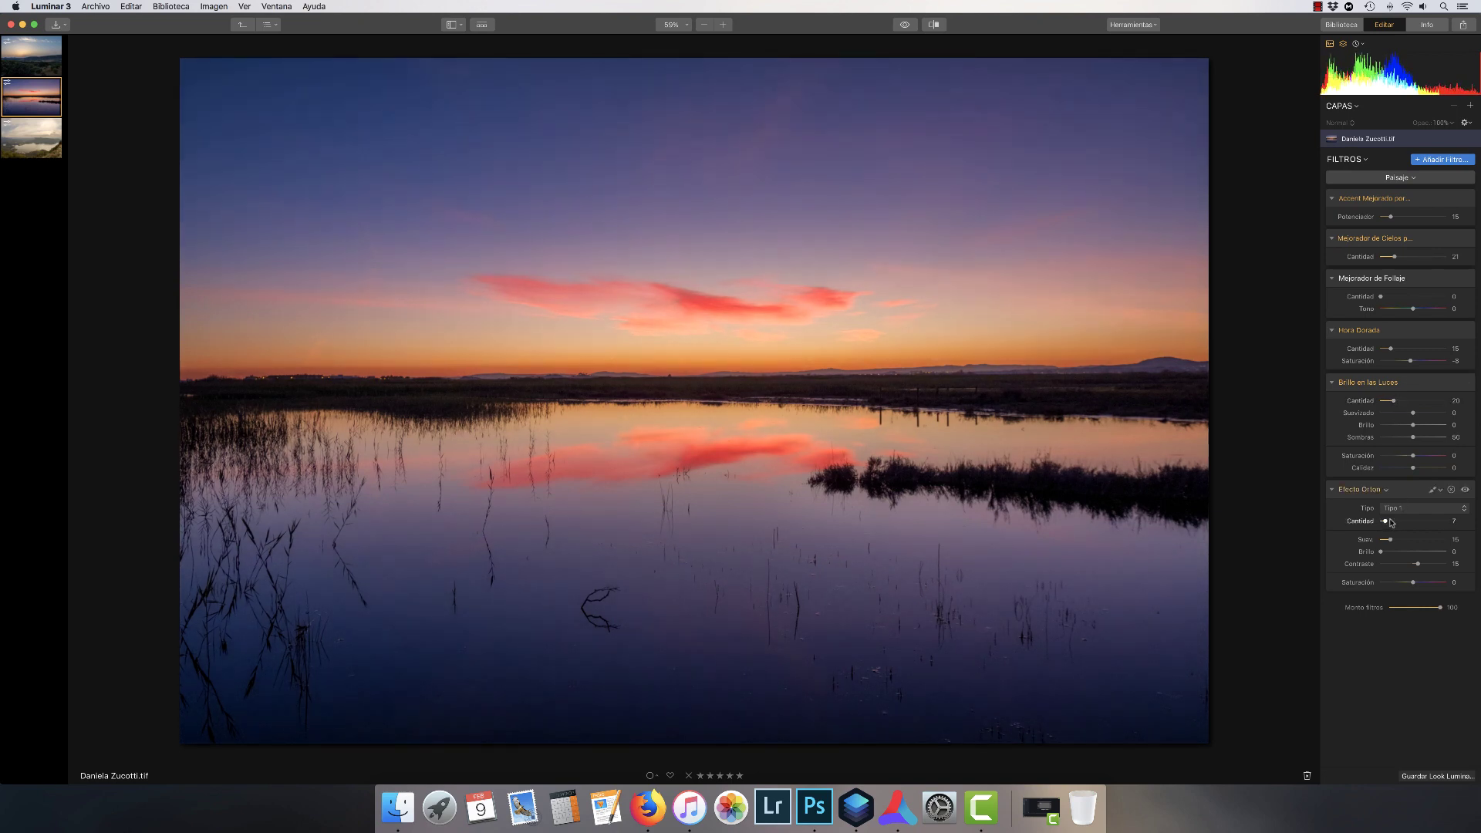
# Restrict the Orton Effect with a luminosity mask, and compare the edit with the original several times.
pyautogui.click(1434, 490)
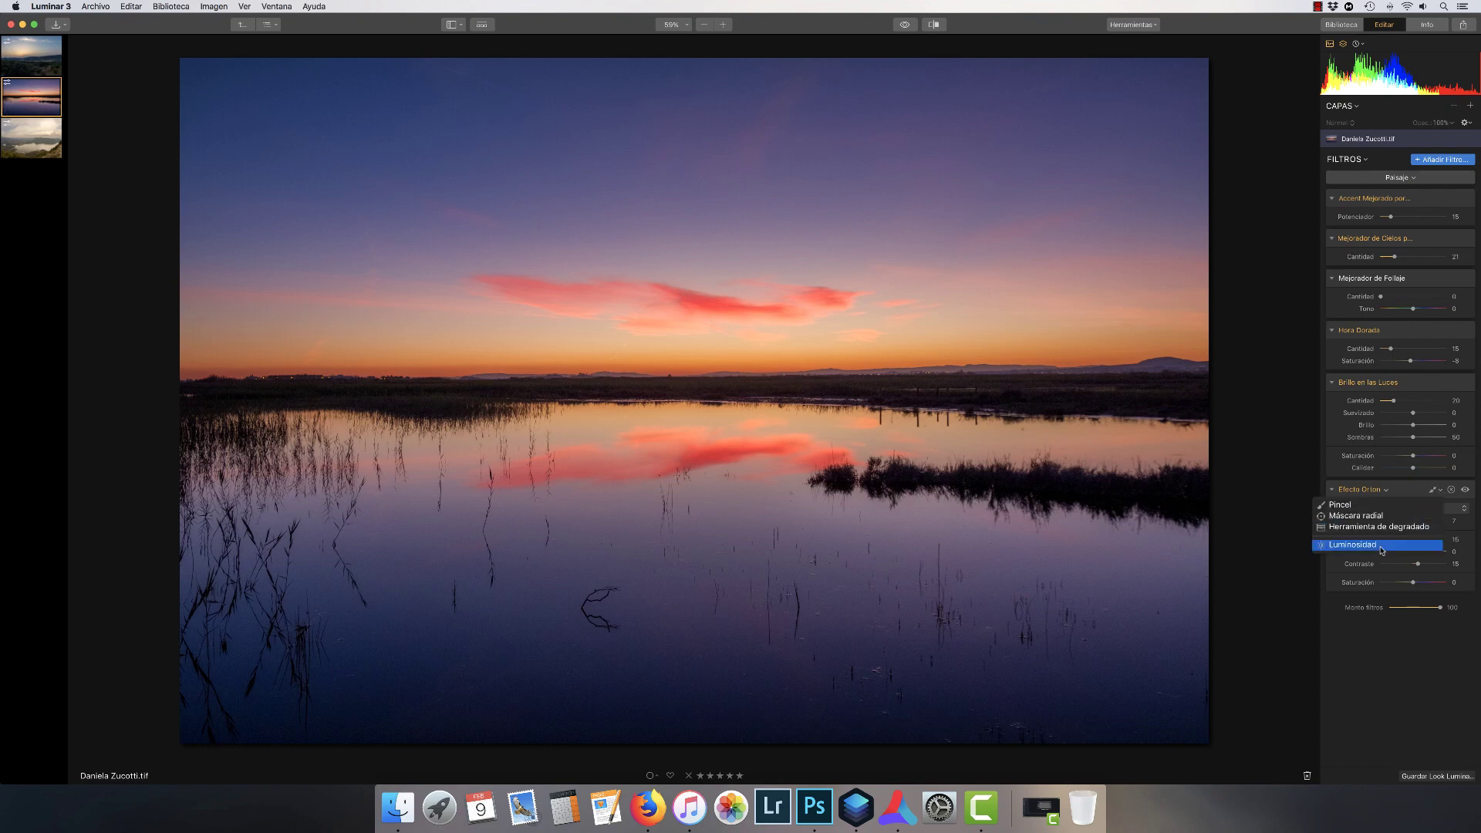
pyautogui.click(1381, 545)
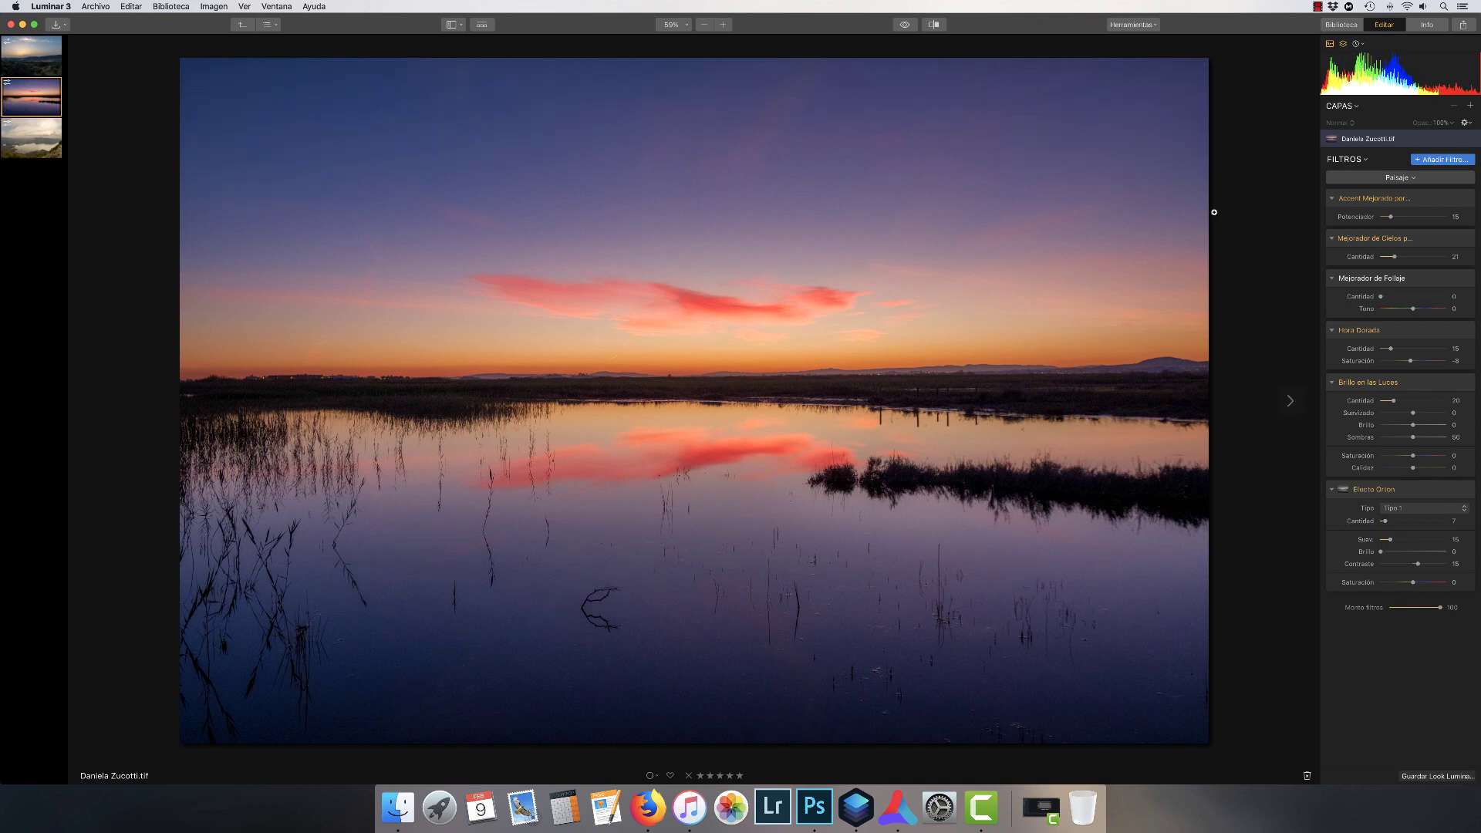
pyautogui.click(906, 26)
pyautogui.click(907, 26)
pyautogui.click(907, 26)
pyautogui.click(908, 26)
pyautogui.click(907, 26)
pyautogui.click(905, 26)
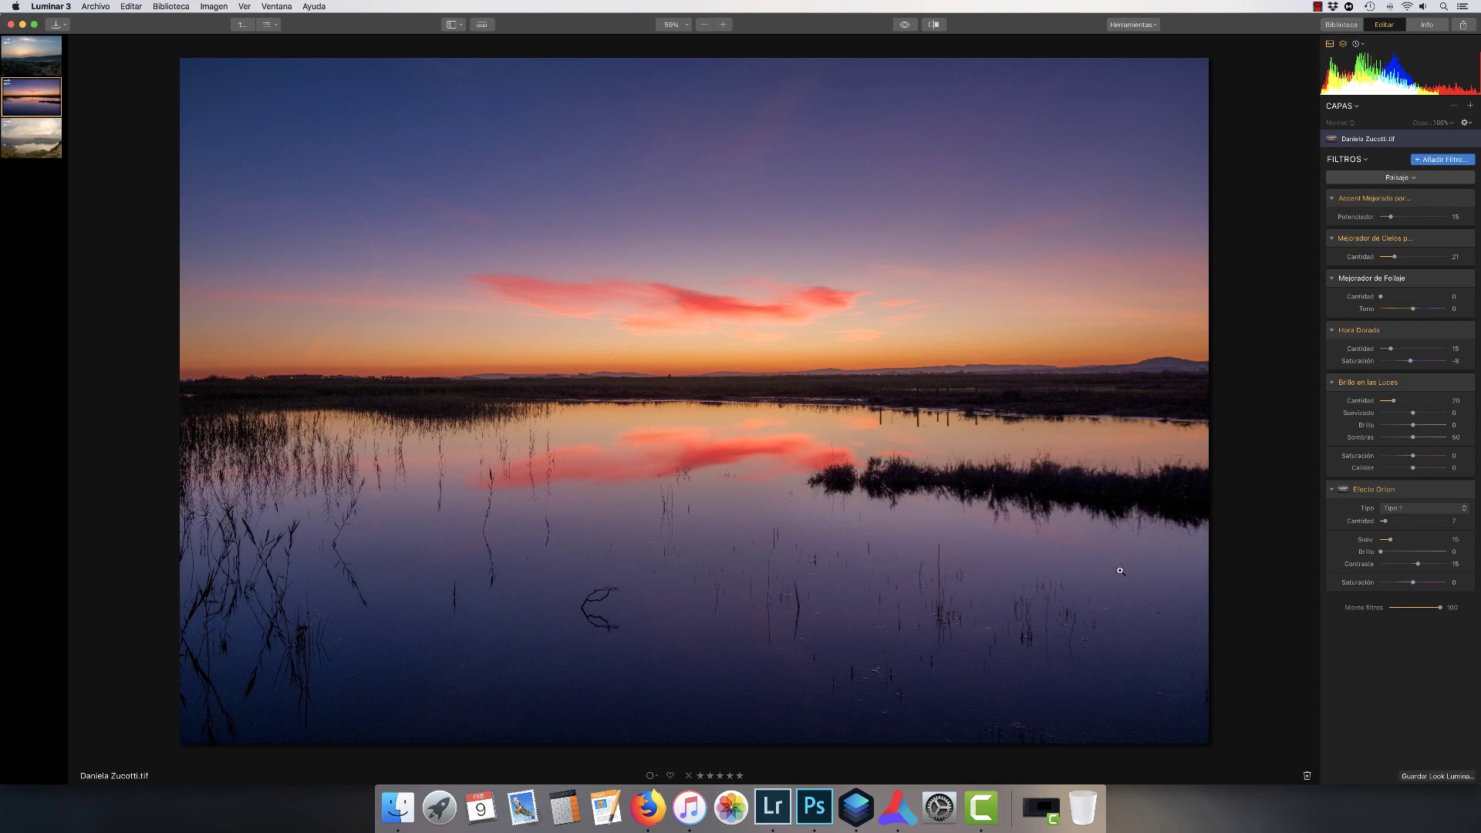
# Switch to Lightroom and export the bright lake sunset as a TIFF numbered 1 into the PARA PROCESAR folder.
pyautogui.click(772, 806)
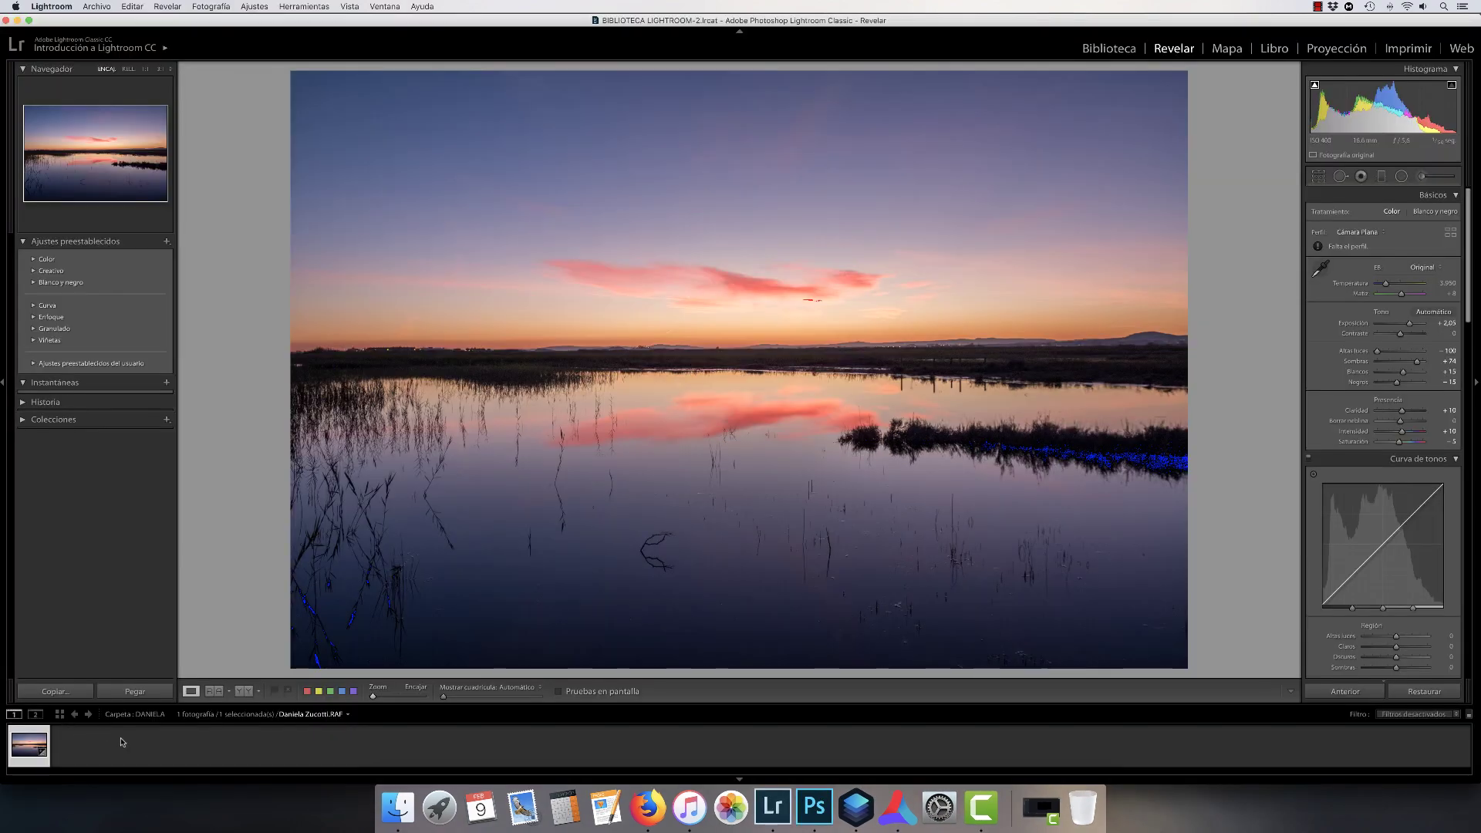
pyautogui.rightClick(26, 746)
pyautogui.moveTo(143, 524)
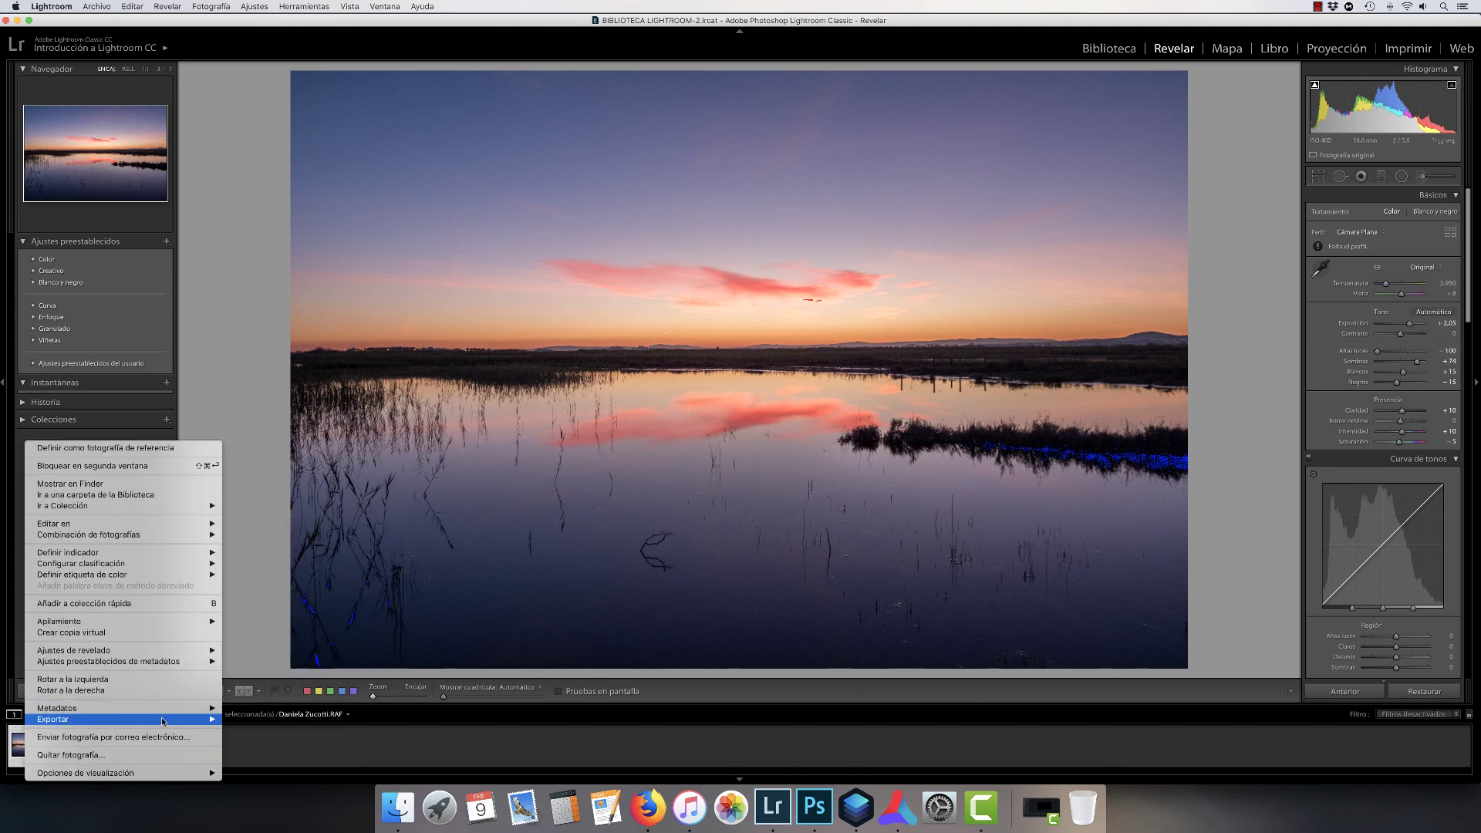
pyautogui.moveTo(143, 719)
pyautogui.click(255, 512)
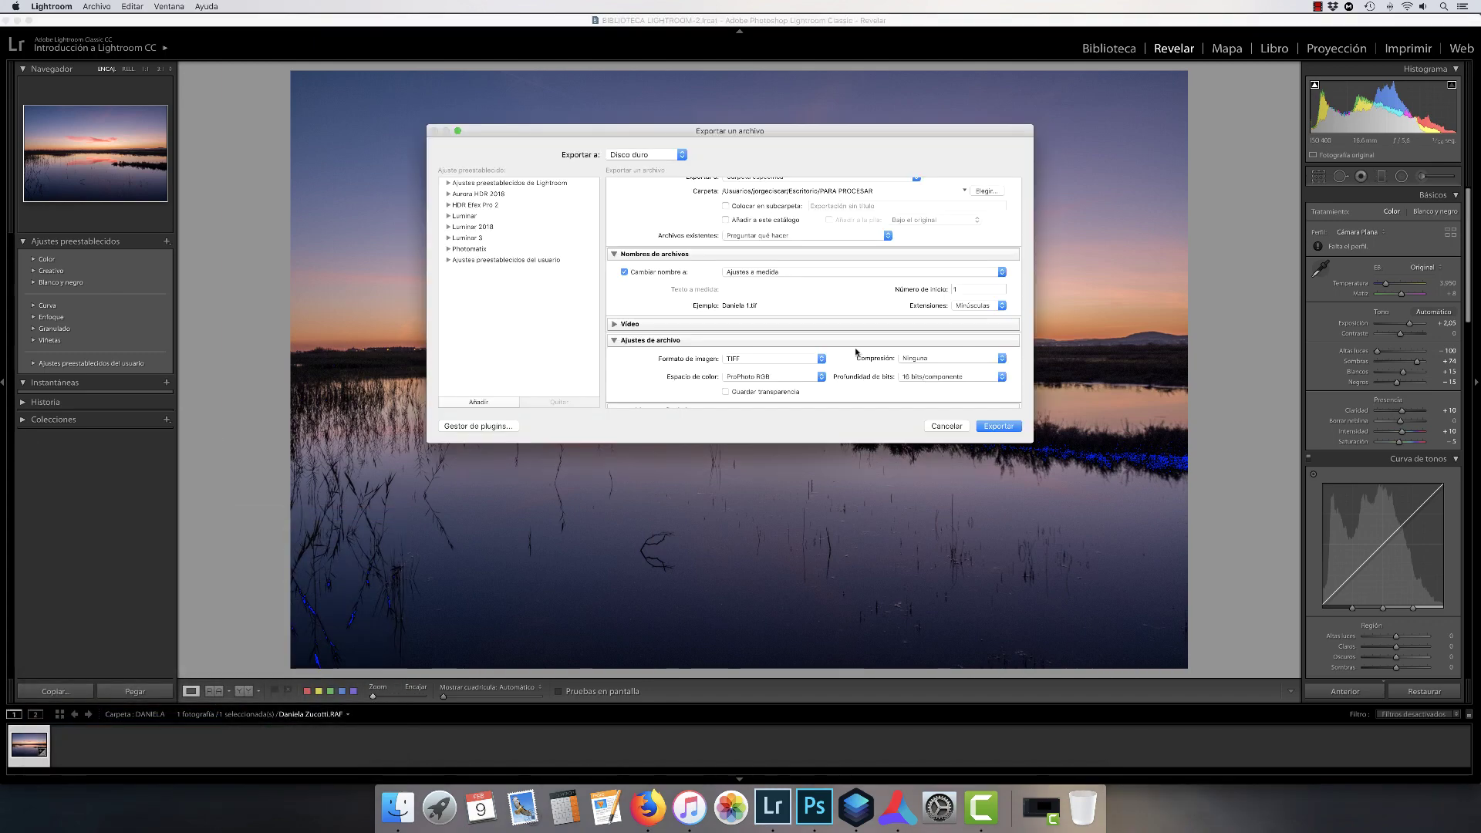
pyautogui.click(991, 425)
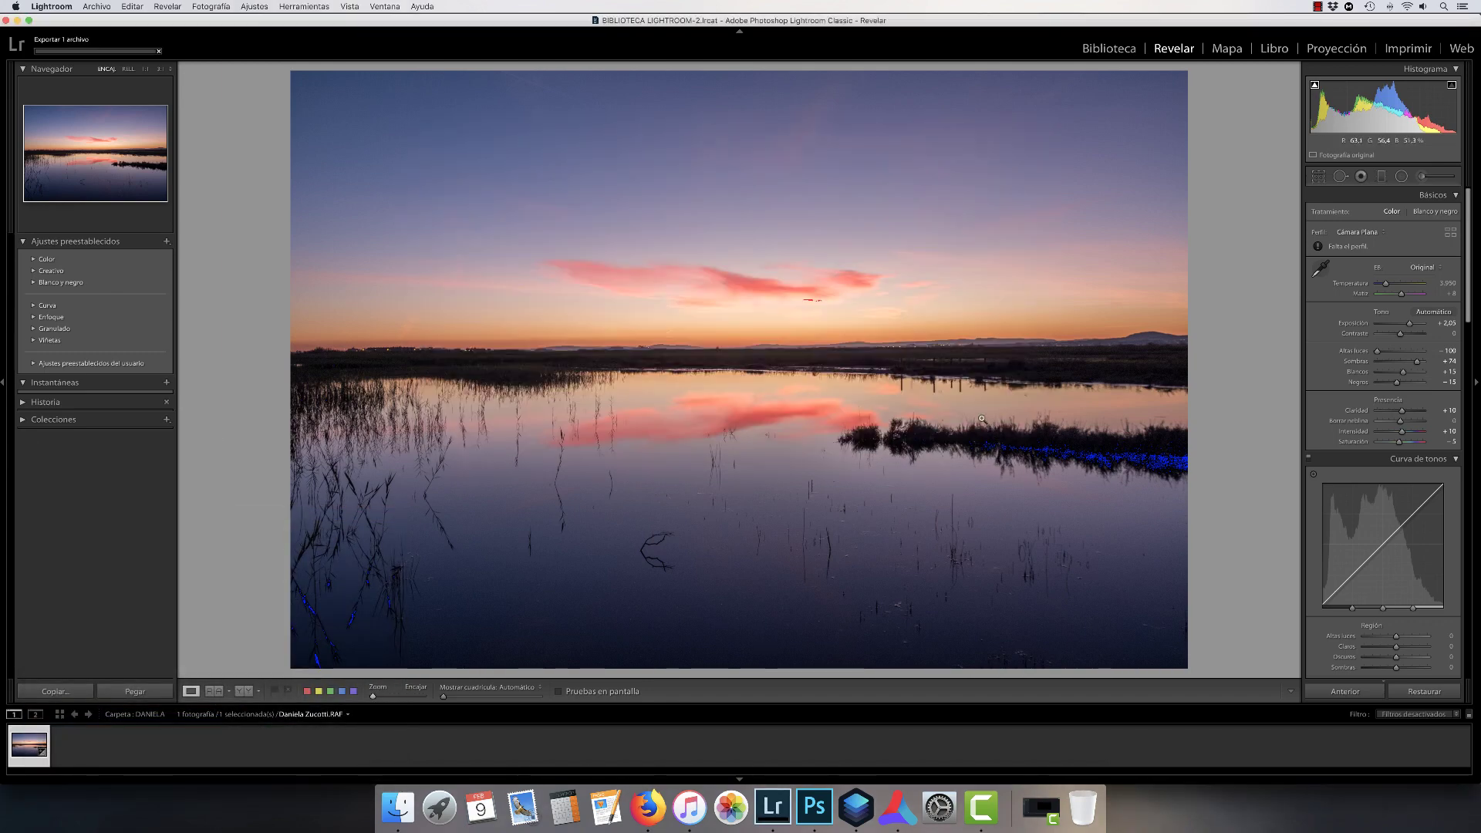
# Darken the photo by resetting exposure, with highlights -31 and shadows +29, and export it as a TIFF numbered 2.
pyautogui.doubleClick(1409, 322)
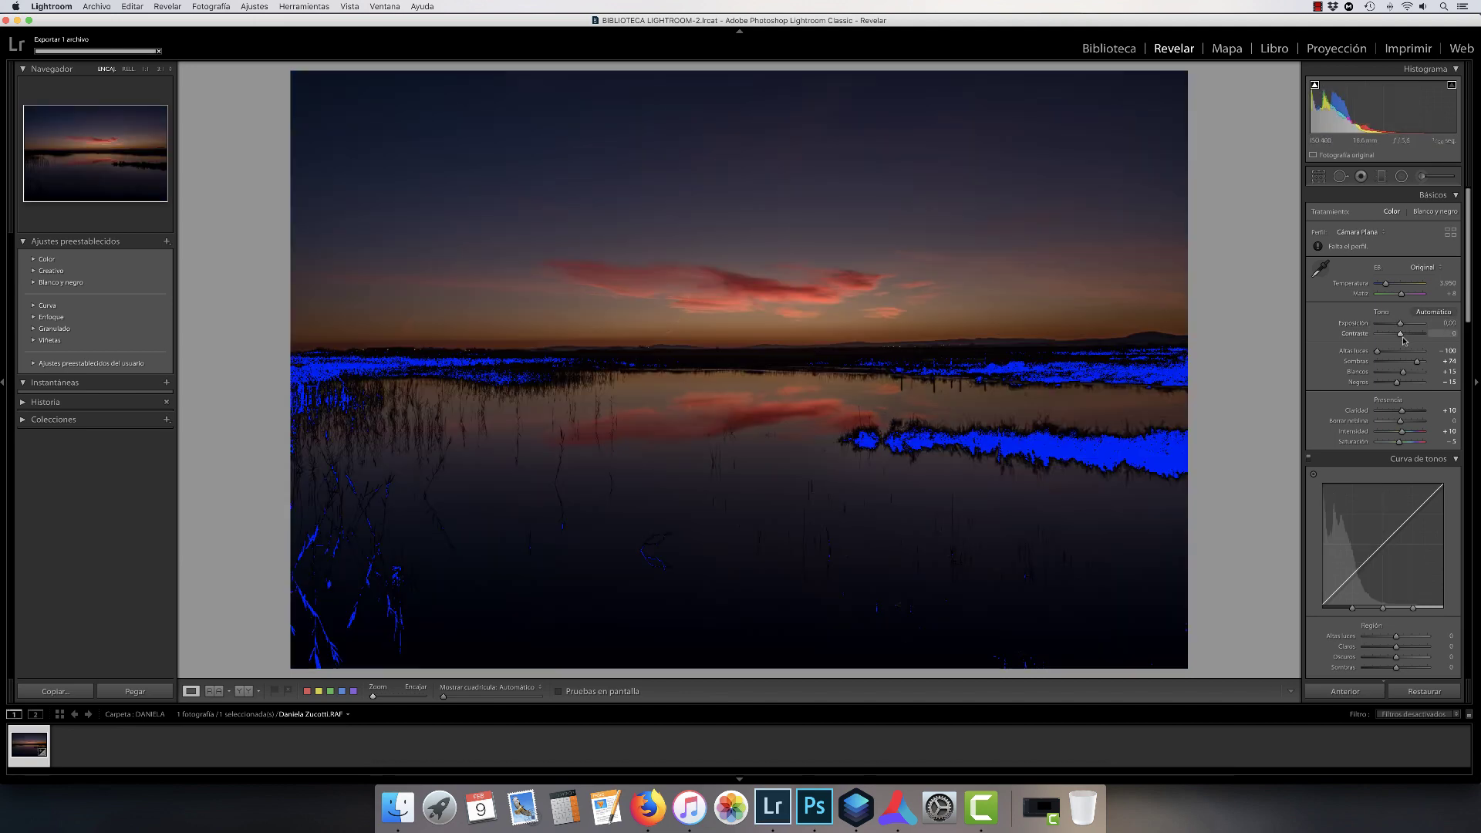
pyautogui.moveTo(1378, 351); pyautogui.dragTo(1406, 364)
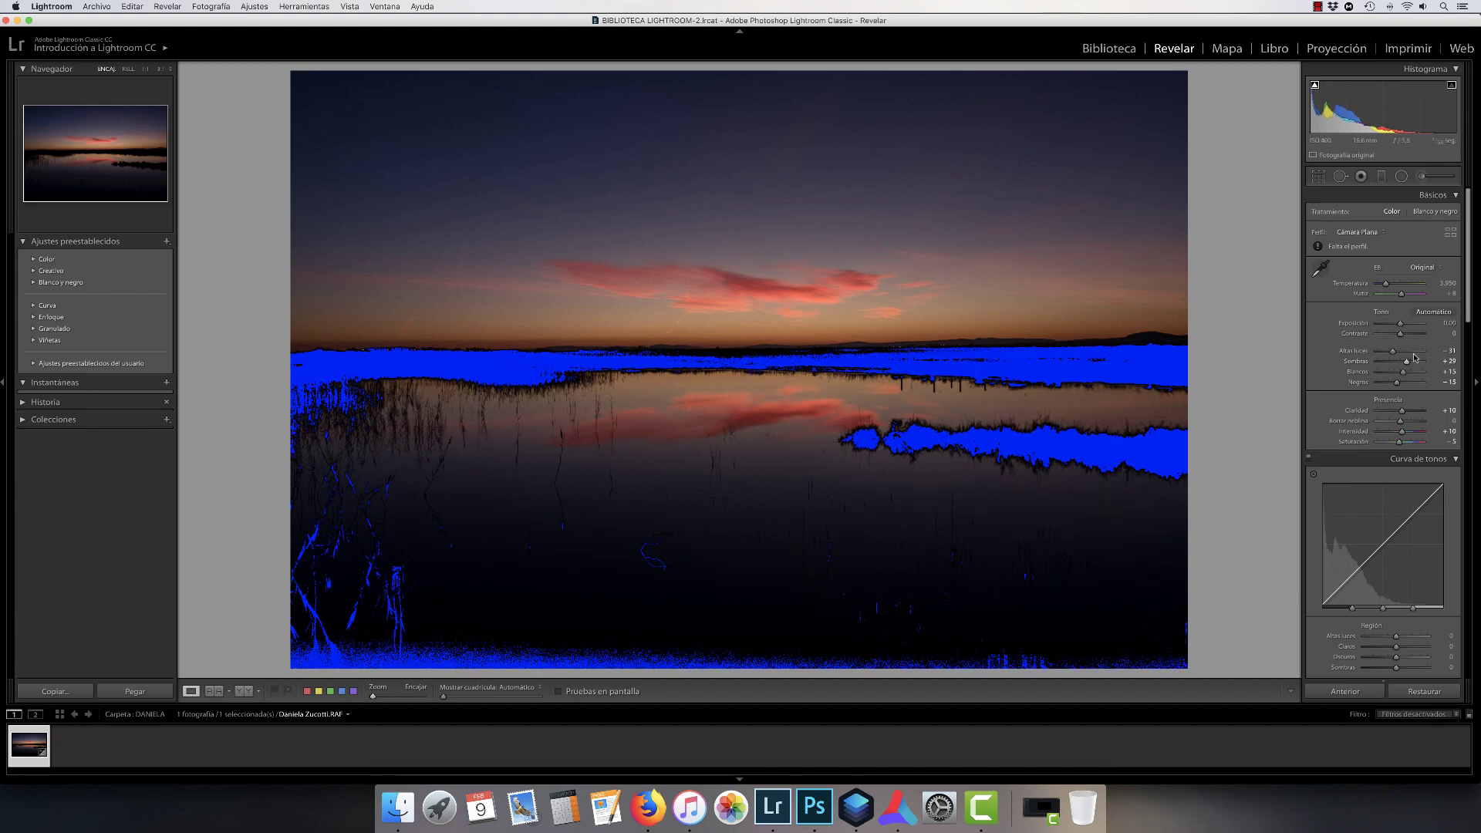
pyautogui.rightClick(25, 743)
pyautogui.moveTo(124, 719)
pyautogui.click(254, 514)
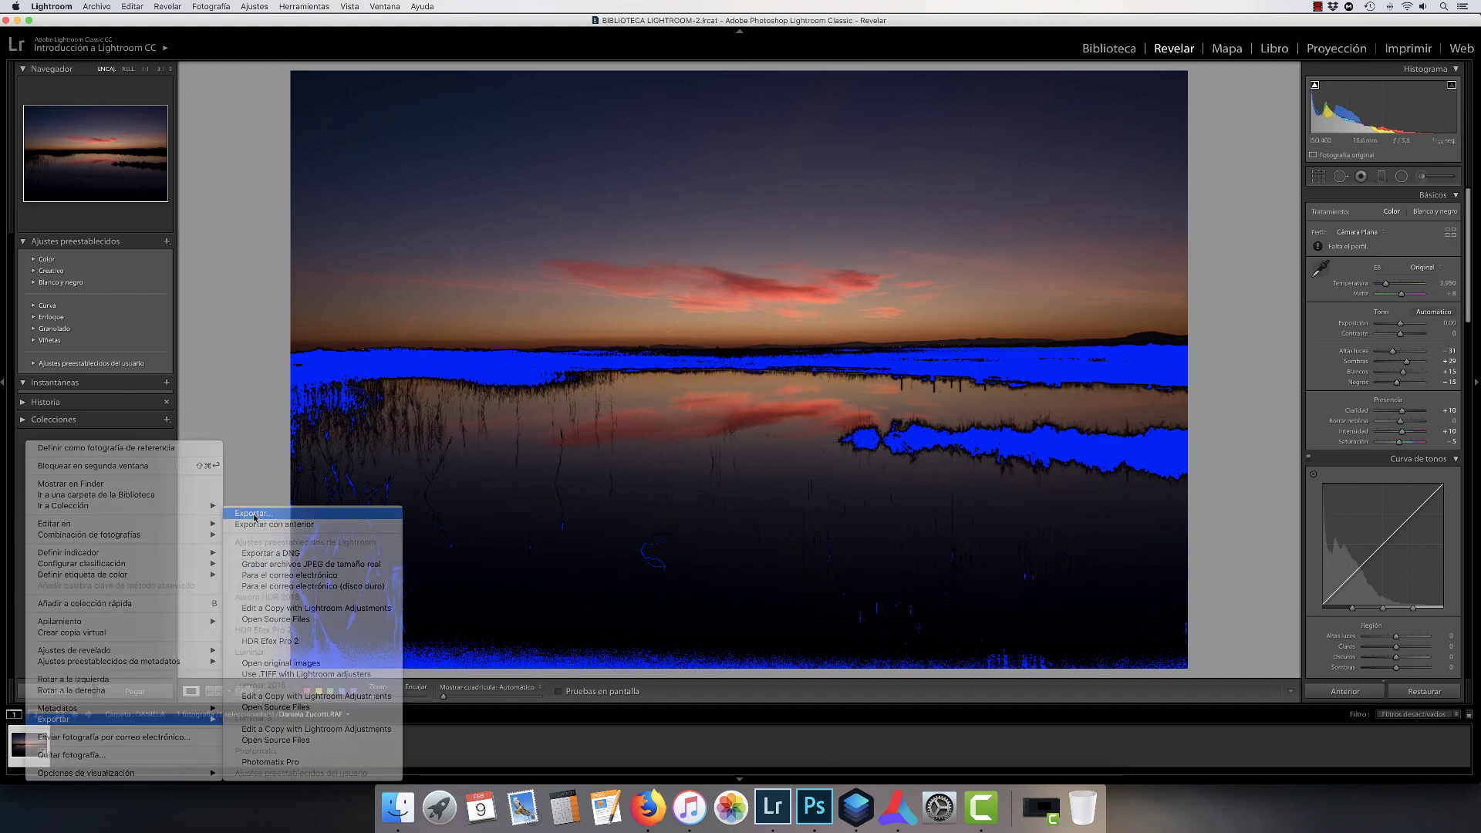
pyautogui.click(987, 316)
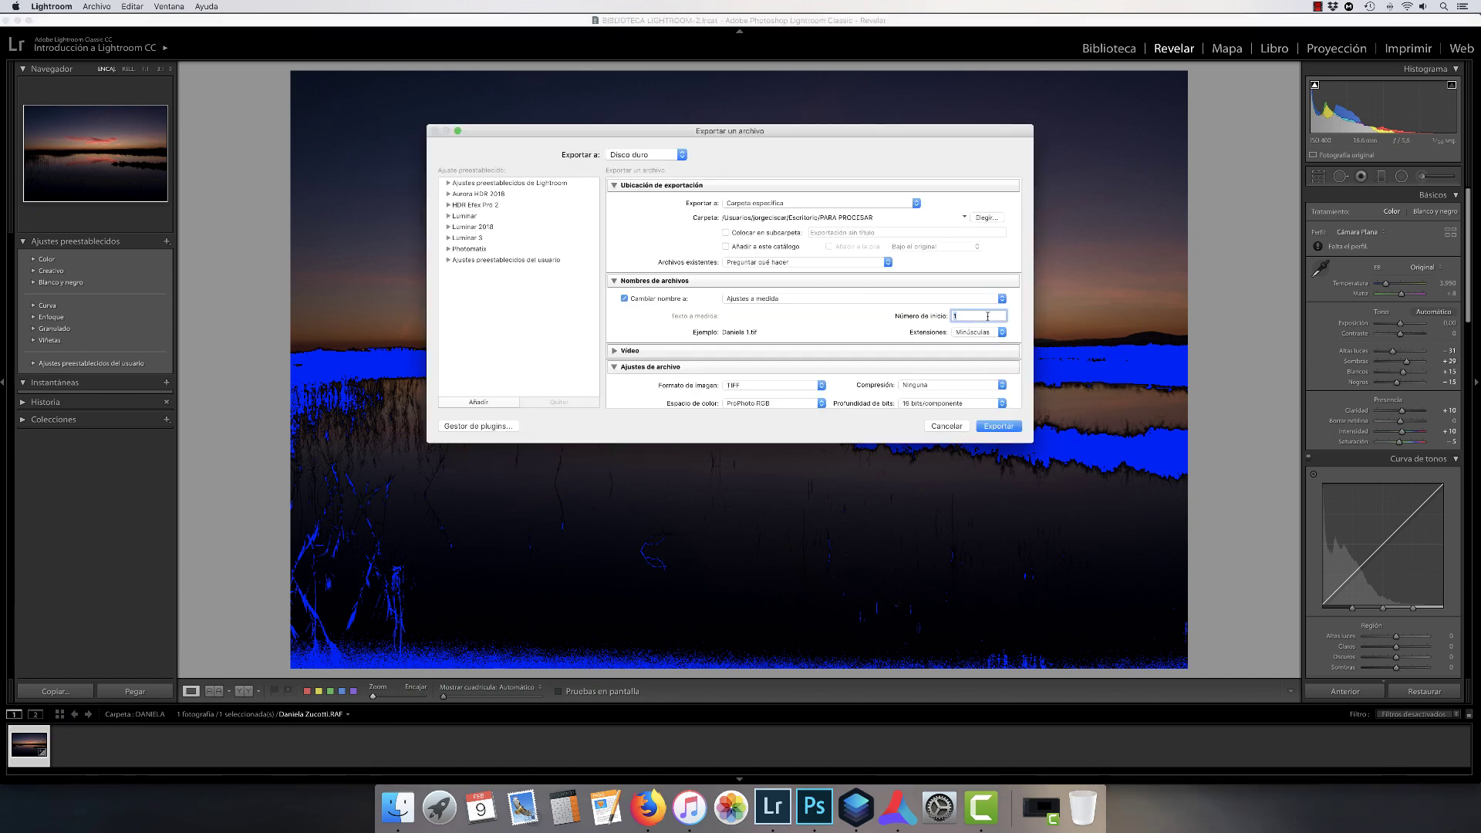
pyautogui.click(998, 426)
# Switch to Finder and preview the two exported TIFFs, numbered 1 and 2, in the PARA PROCESAR folder.
pyautogui.click(398, 806)
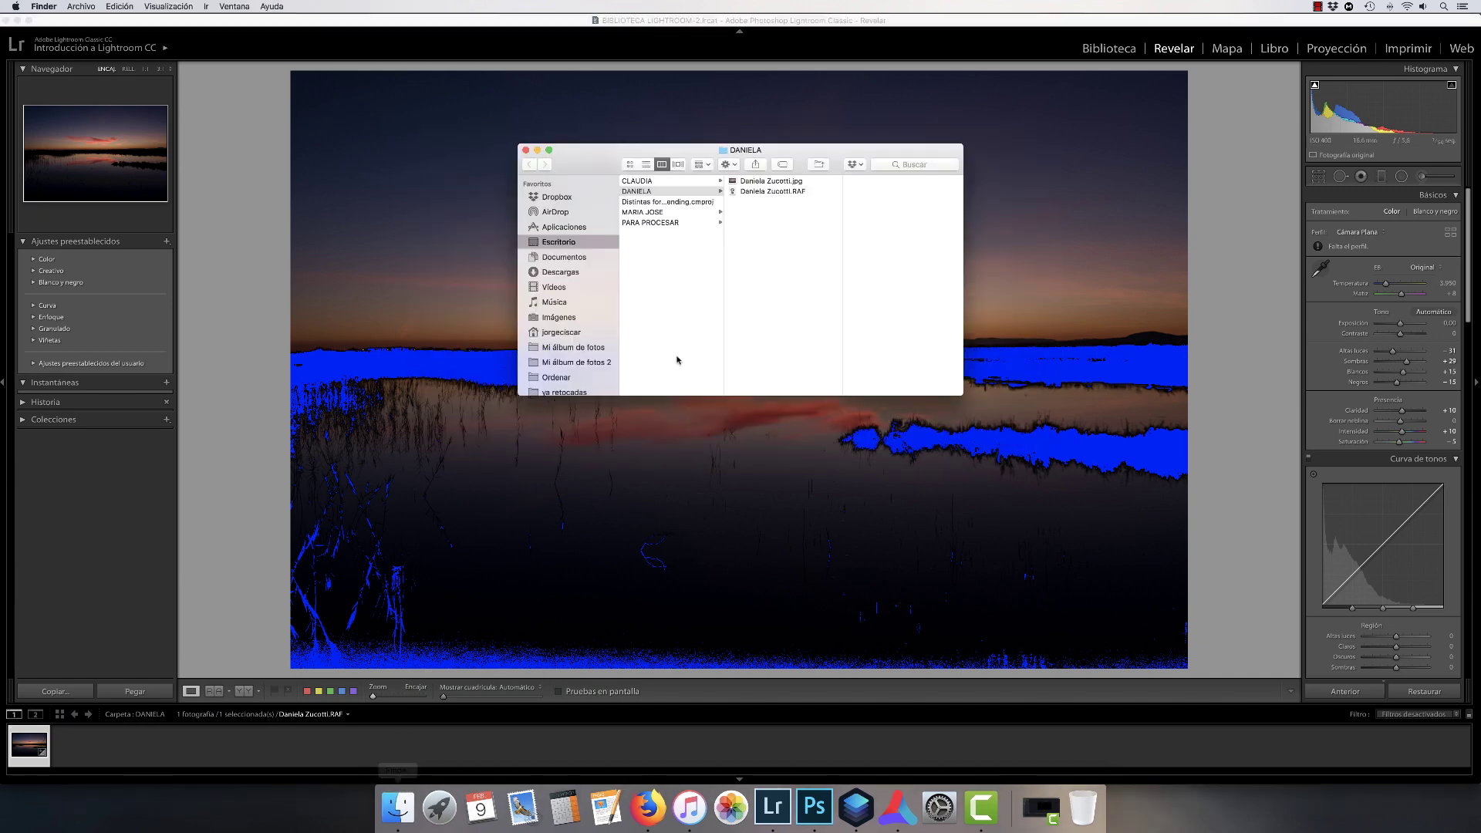
pyautogui.click(671, 221)
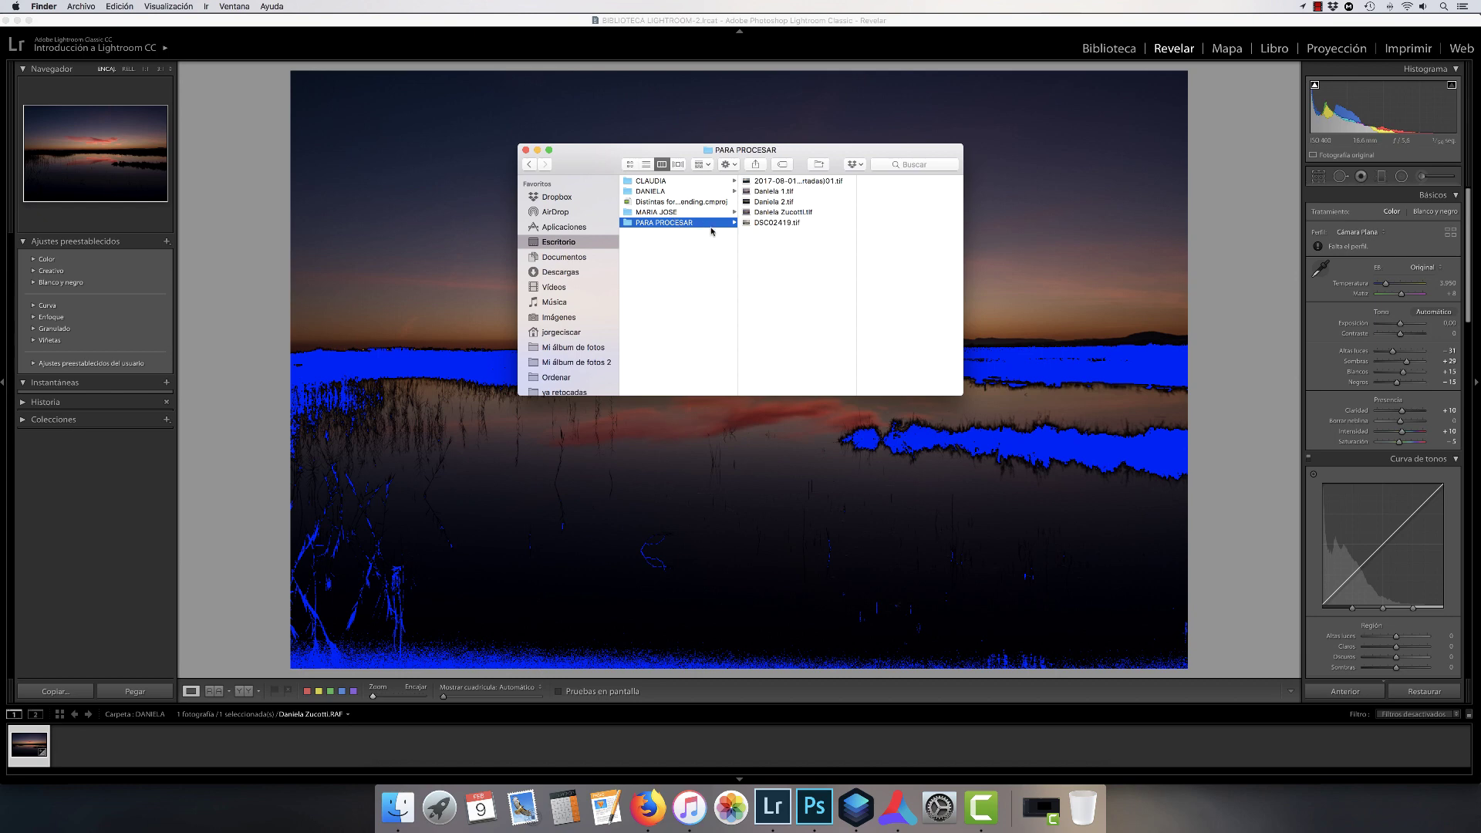
pyautogui.click(791, 201)
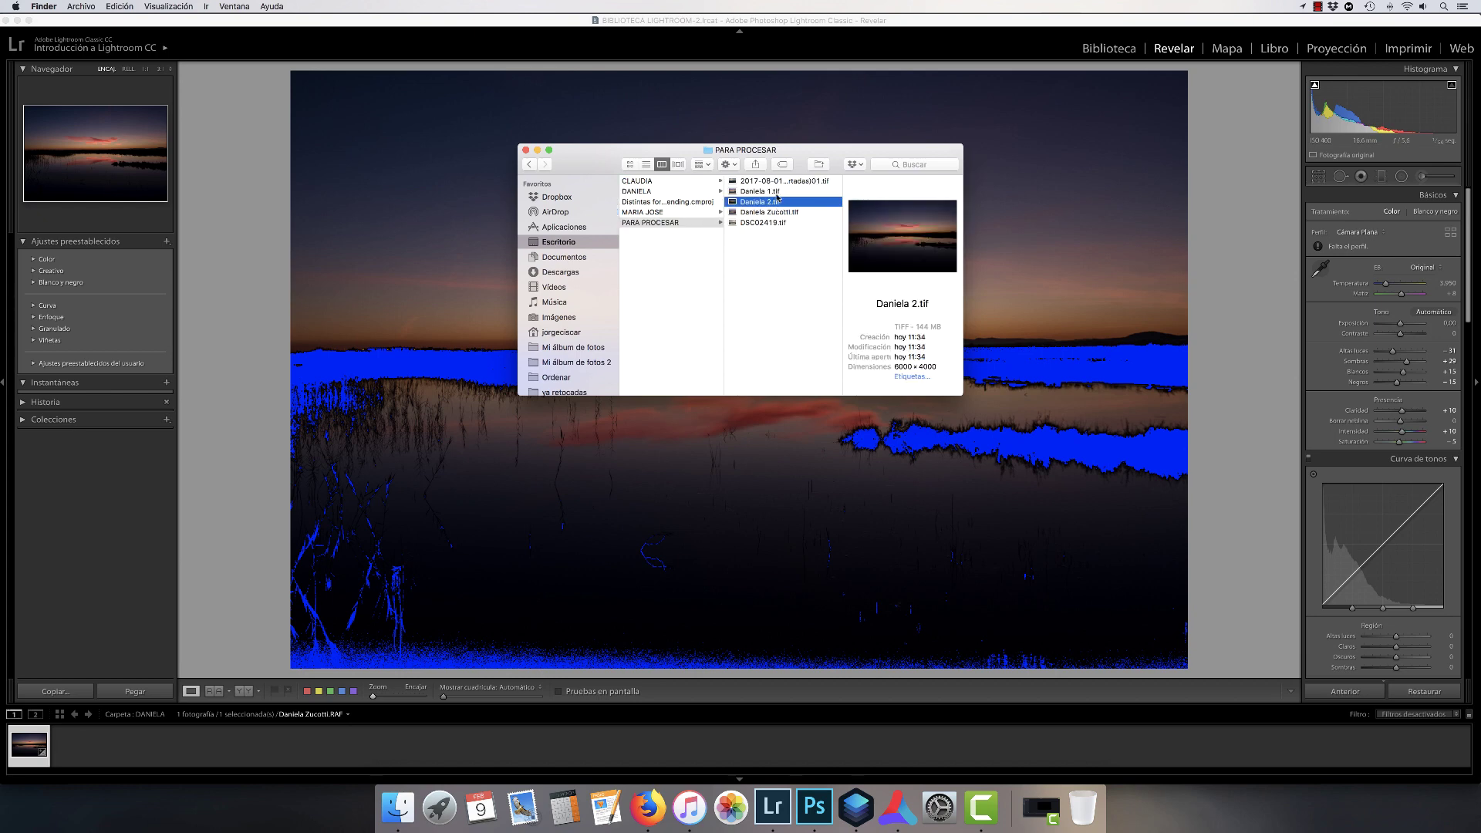
pyautogui.click(776, 192)
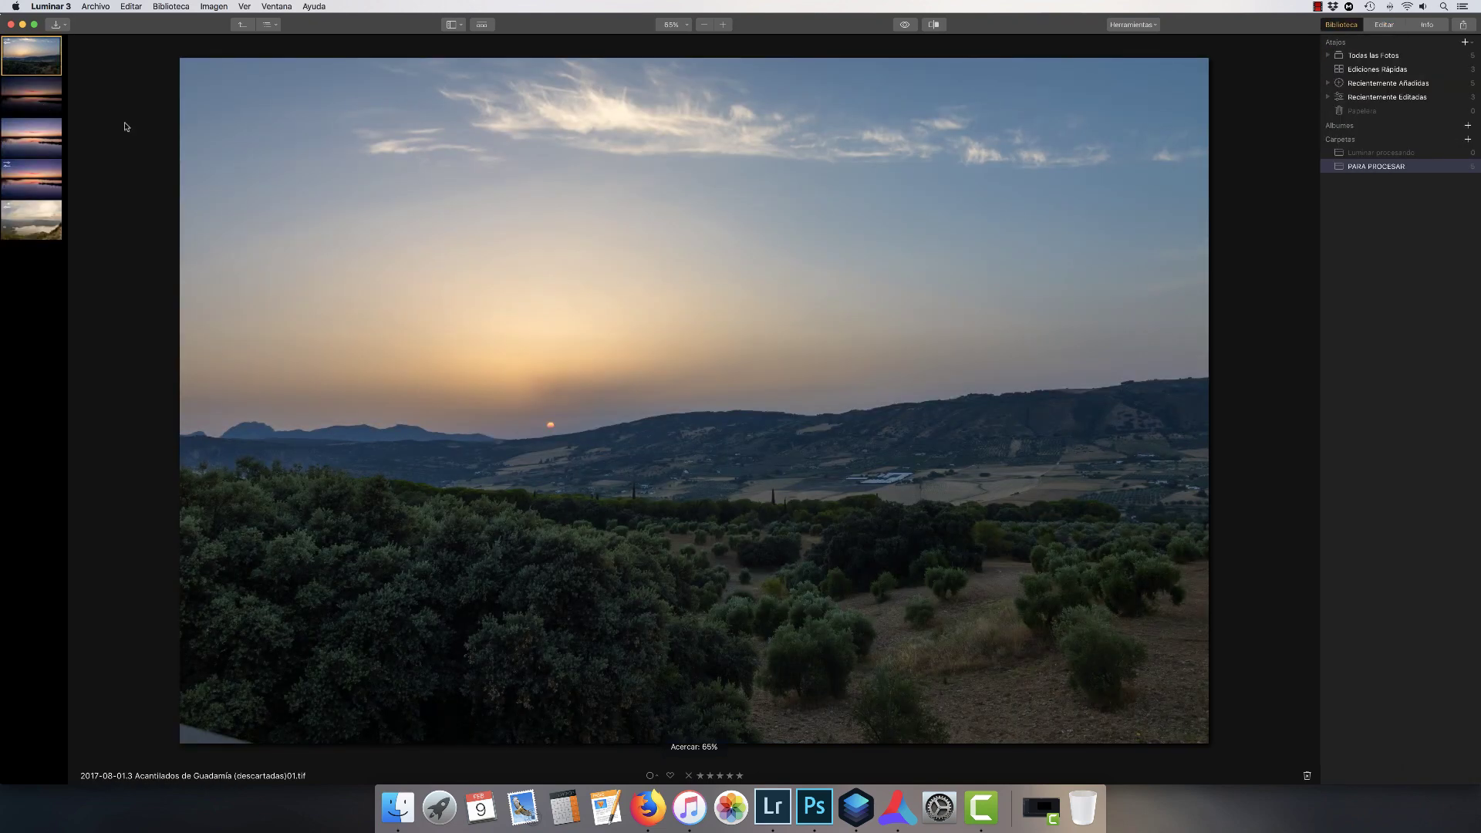
# In Luminar 3, view the dark export, and open the bright export numbered 1 for editing.
pyautogui.press('Down')
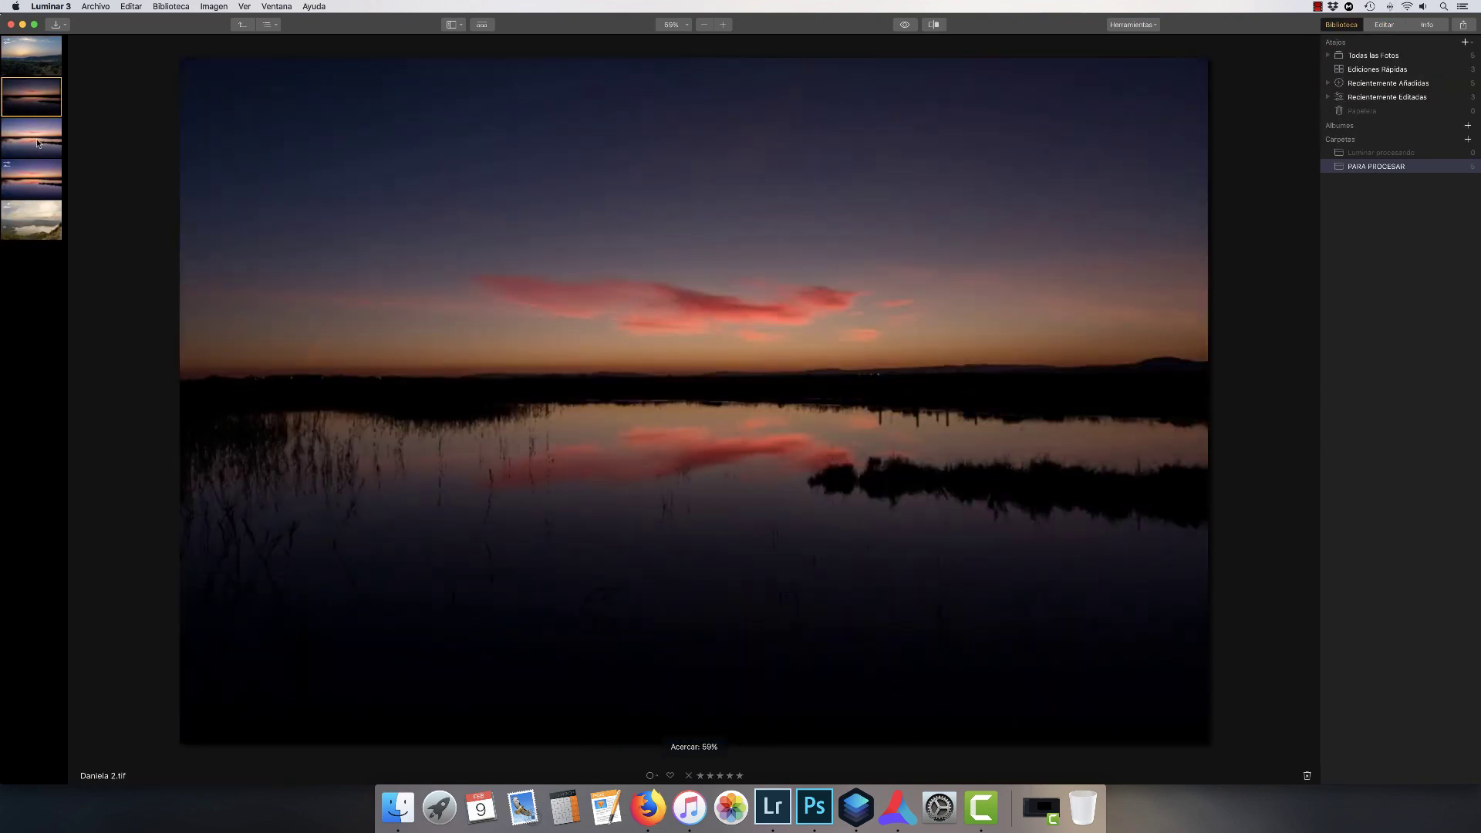
pyautogui.click(38, 143)
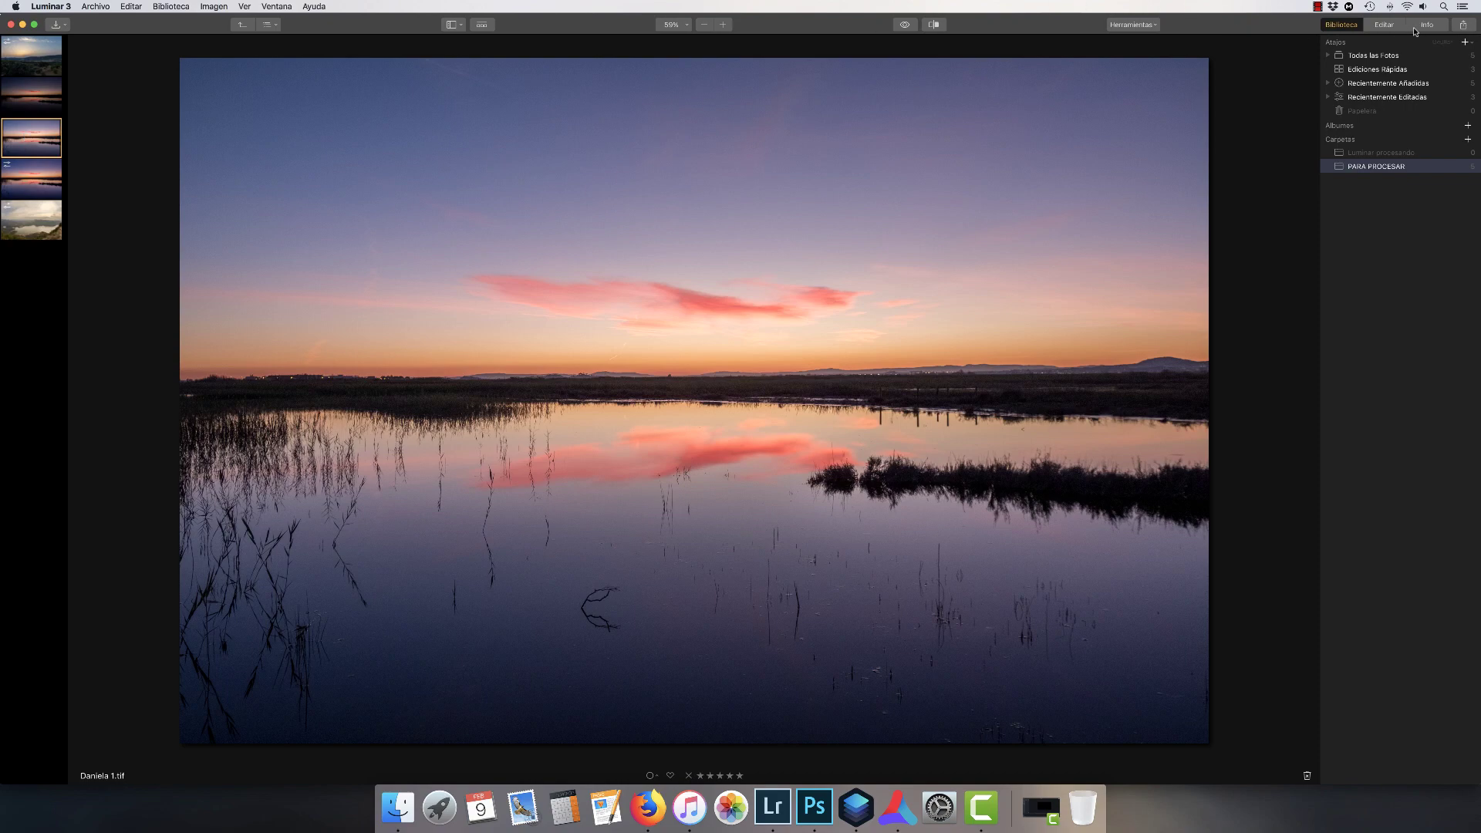
pyautogui.click(1384, 25)
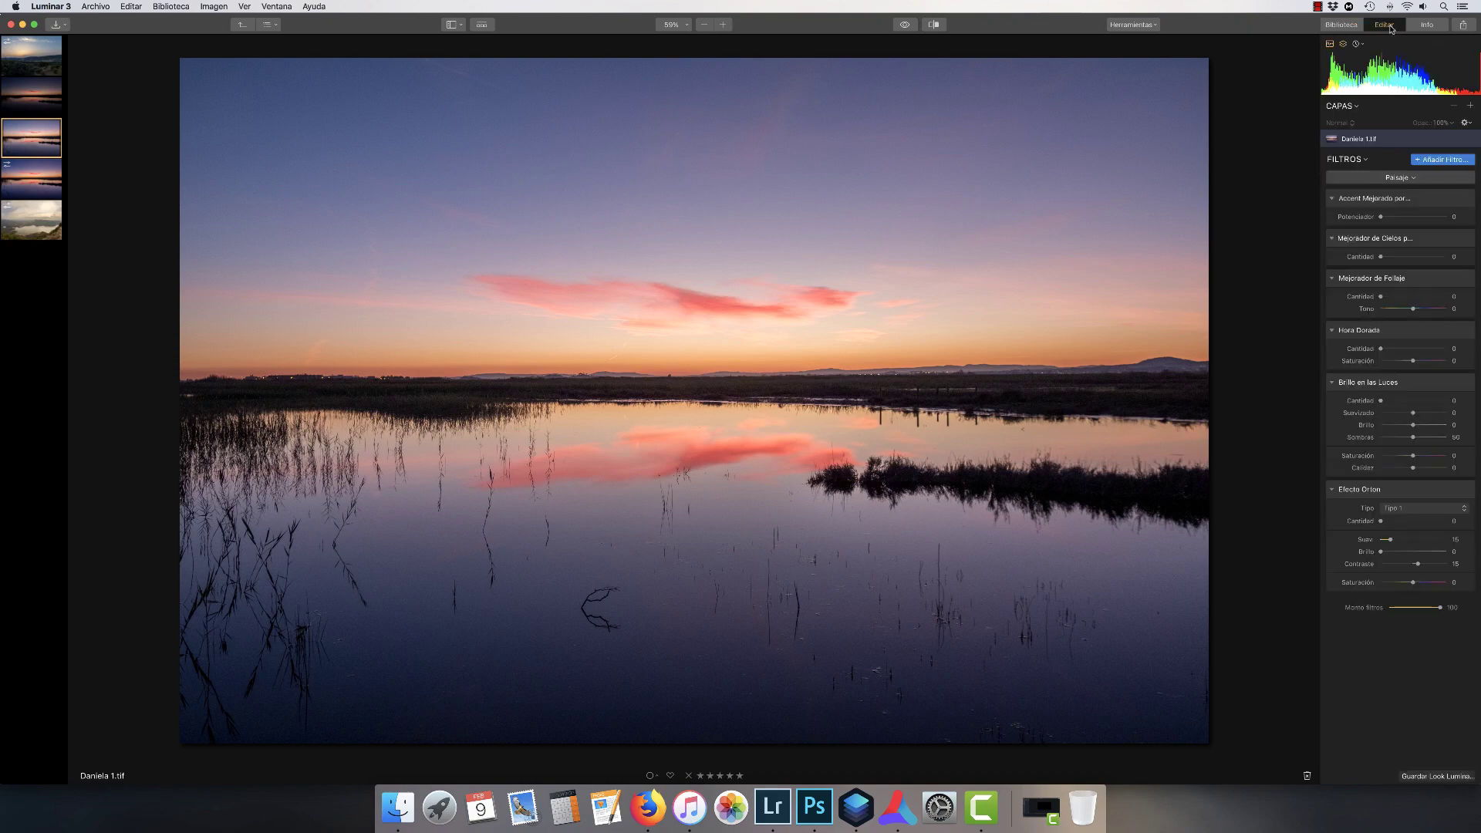
# Add the dark TIFF numbered 2 from the desktop's PARA PROCESAR folder as a new image layer over the bright photo.
pyautogui.click(1470, 105)
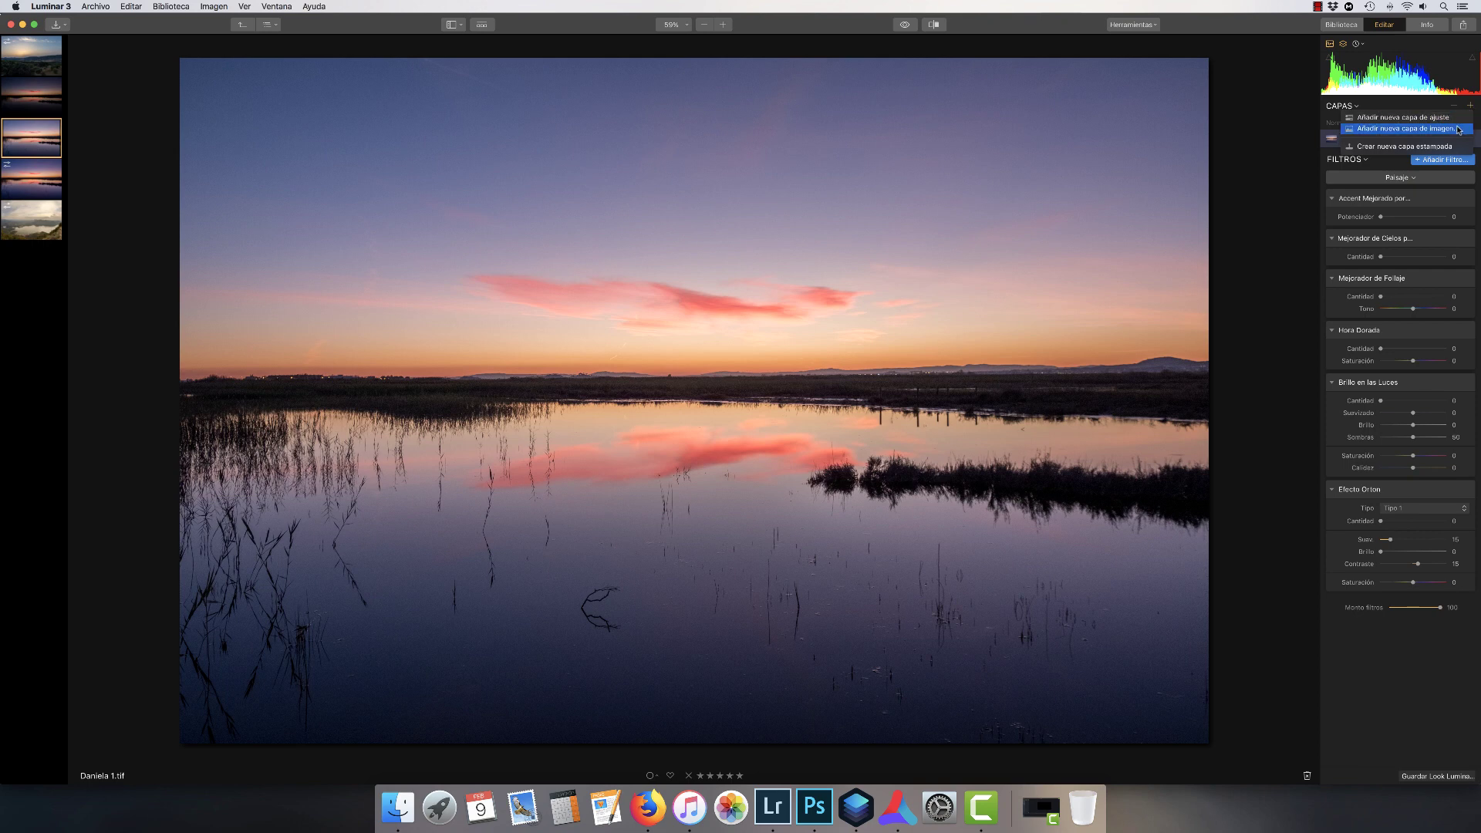
pyautogui.click(1458, 130)
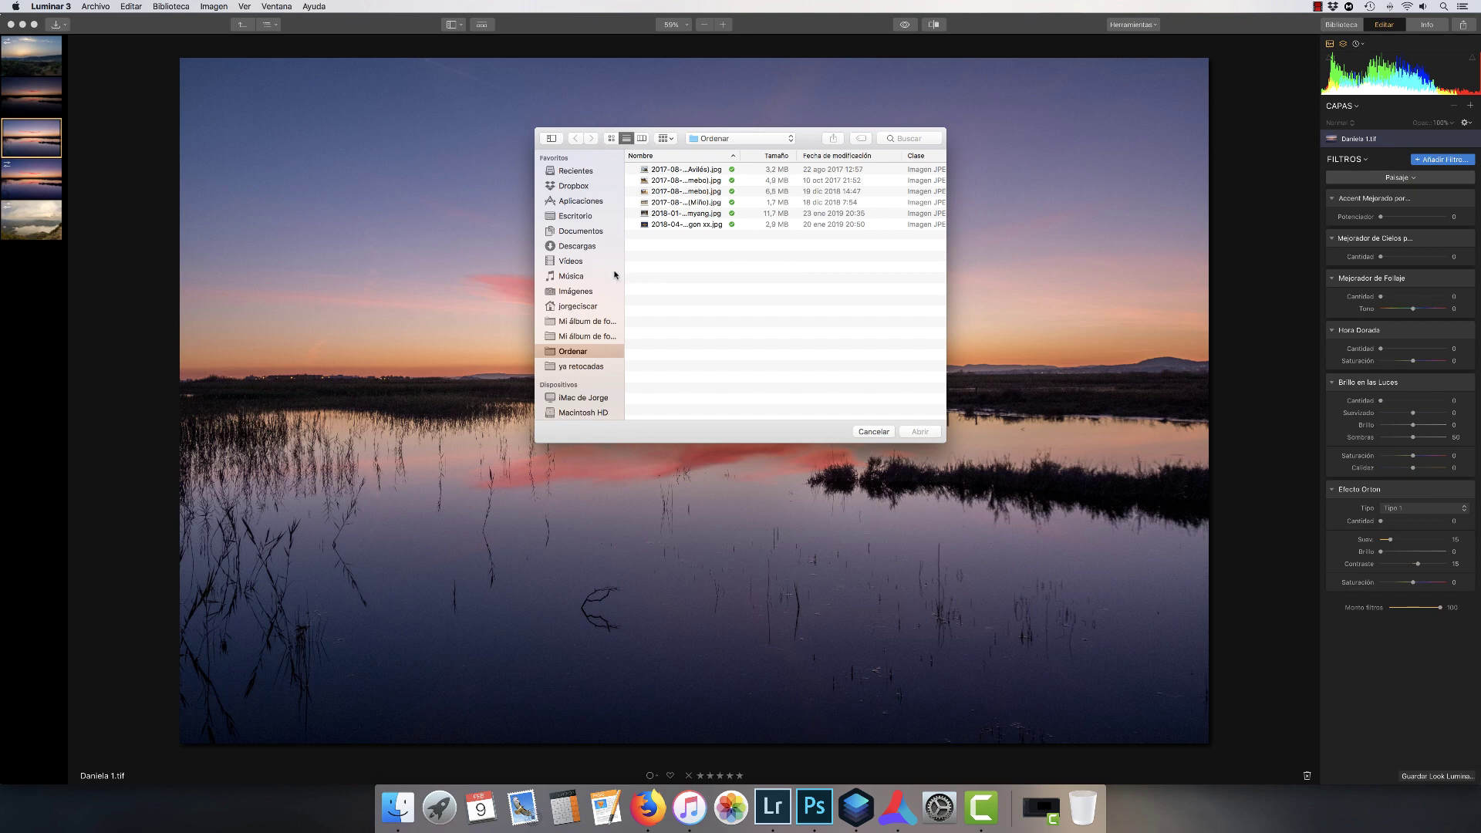
pyautogui.click(576, 215)
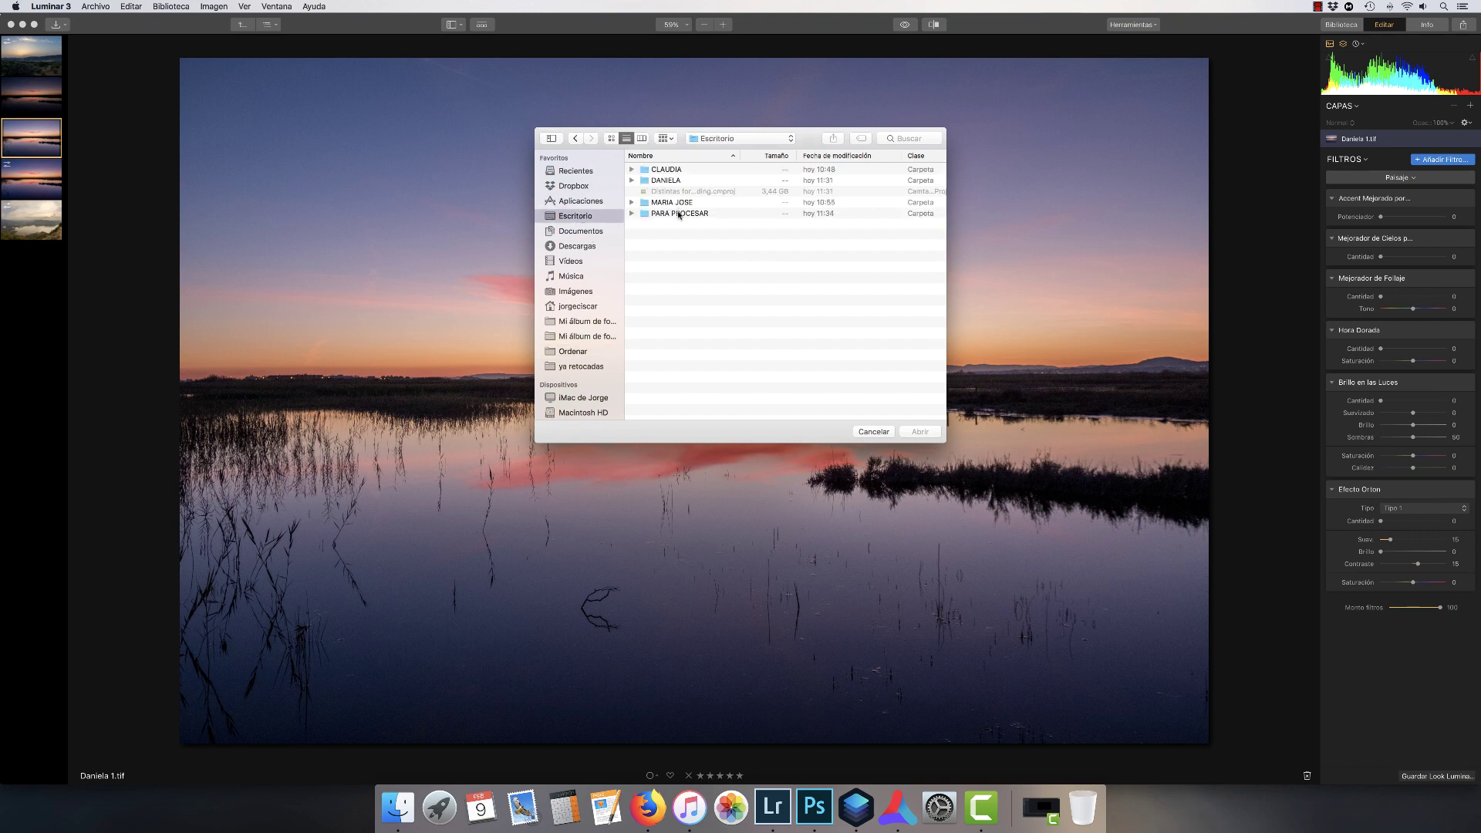
pyautogui.doubleClick(679, 214)
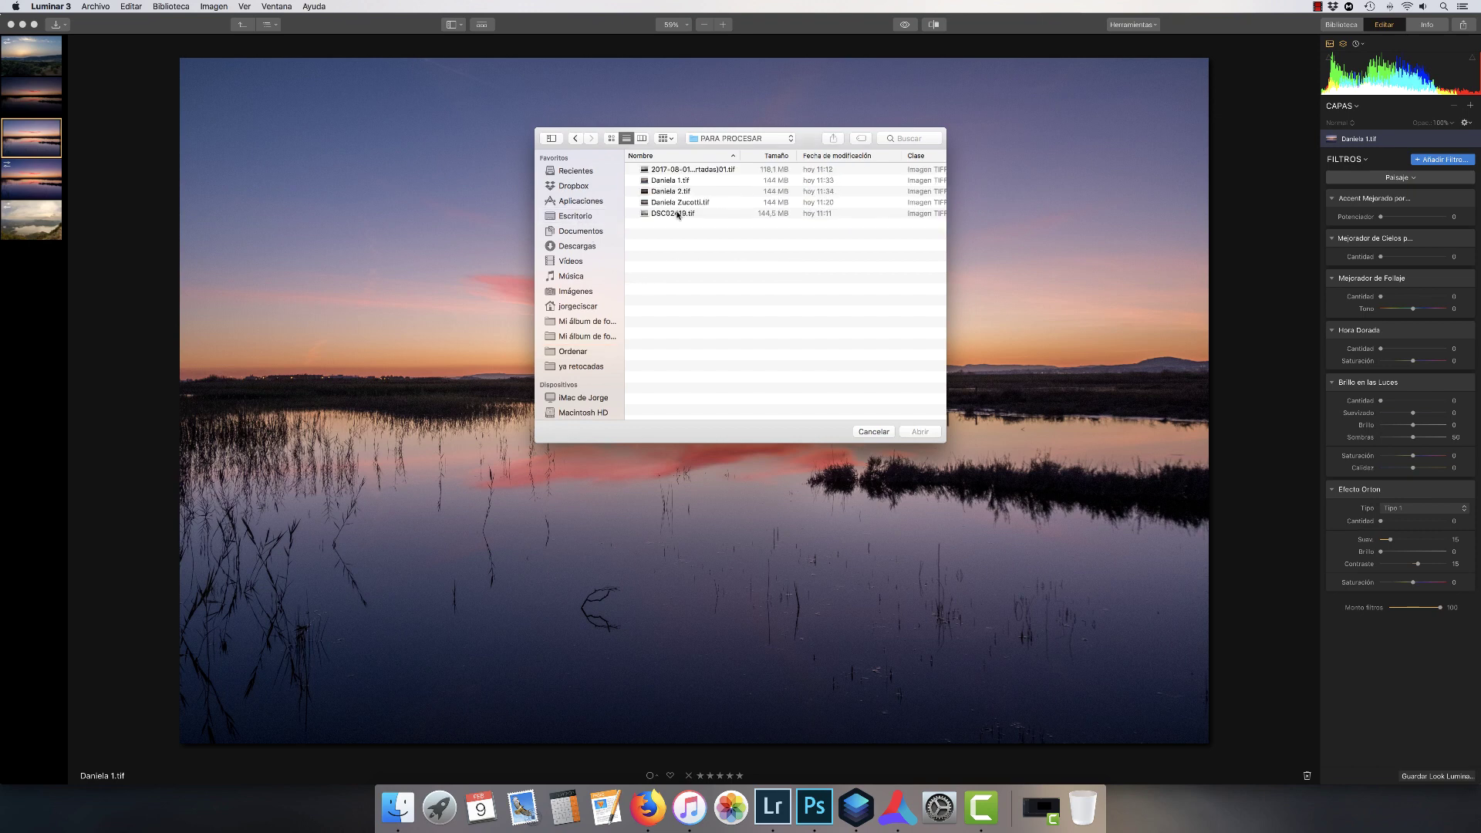
pyautogui.click(677, 191)
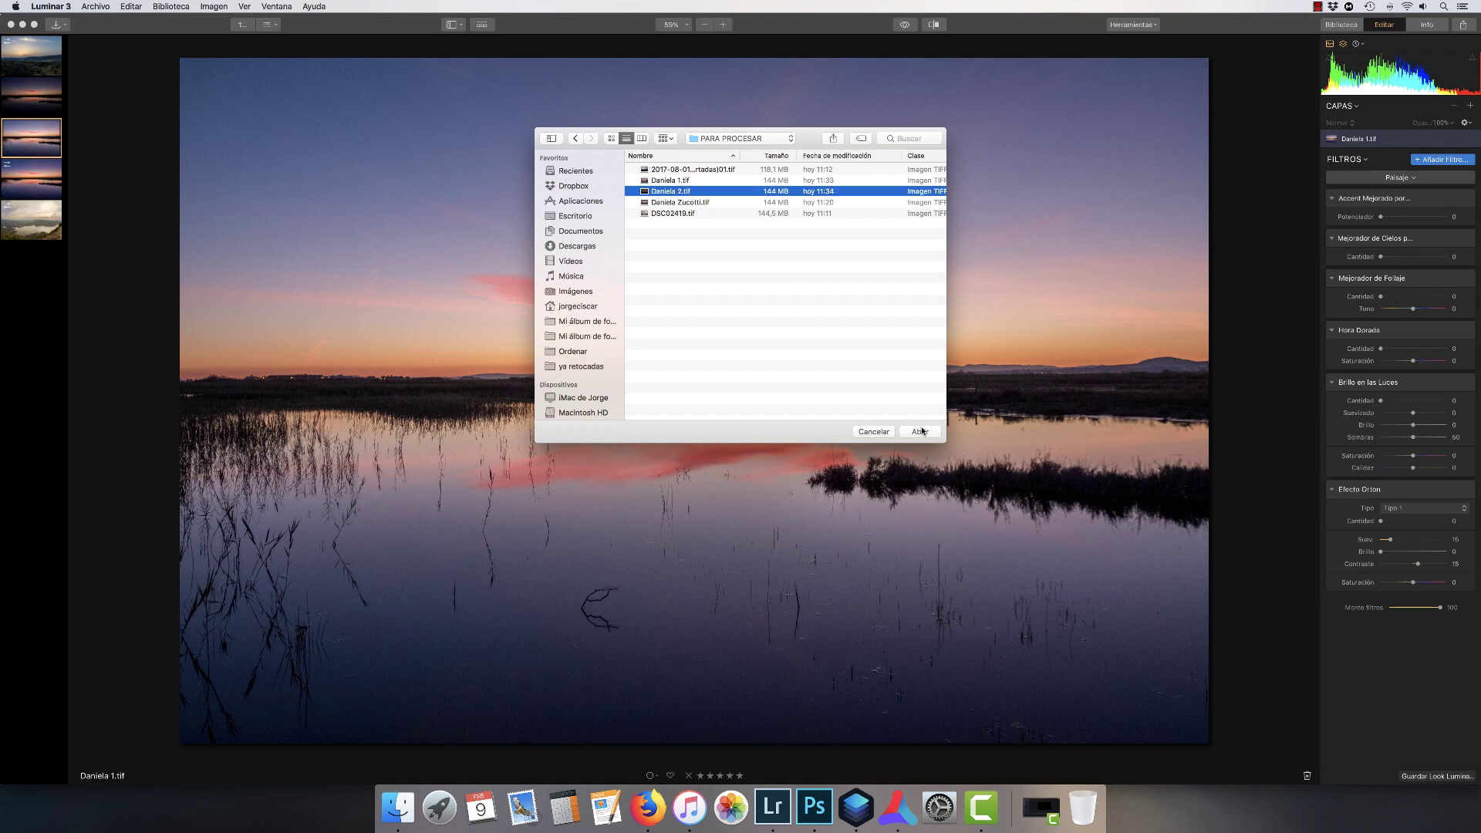
pyautogui.click(920, 431)
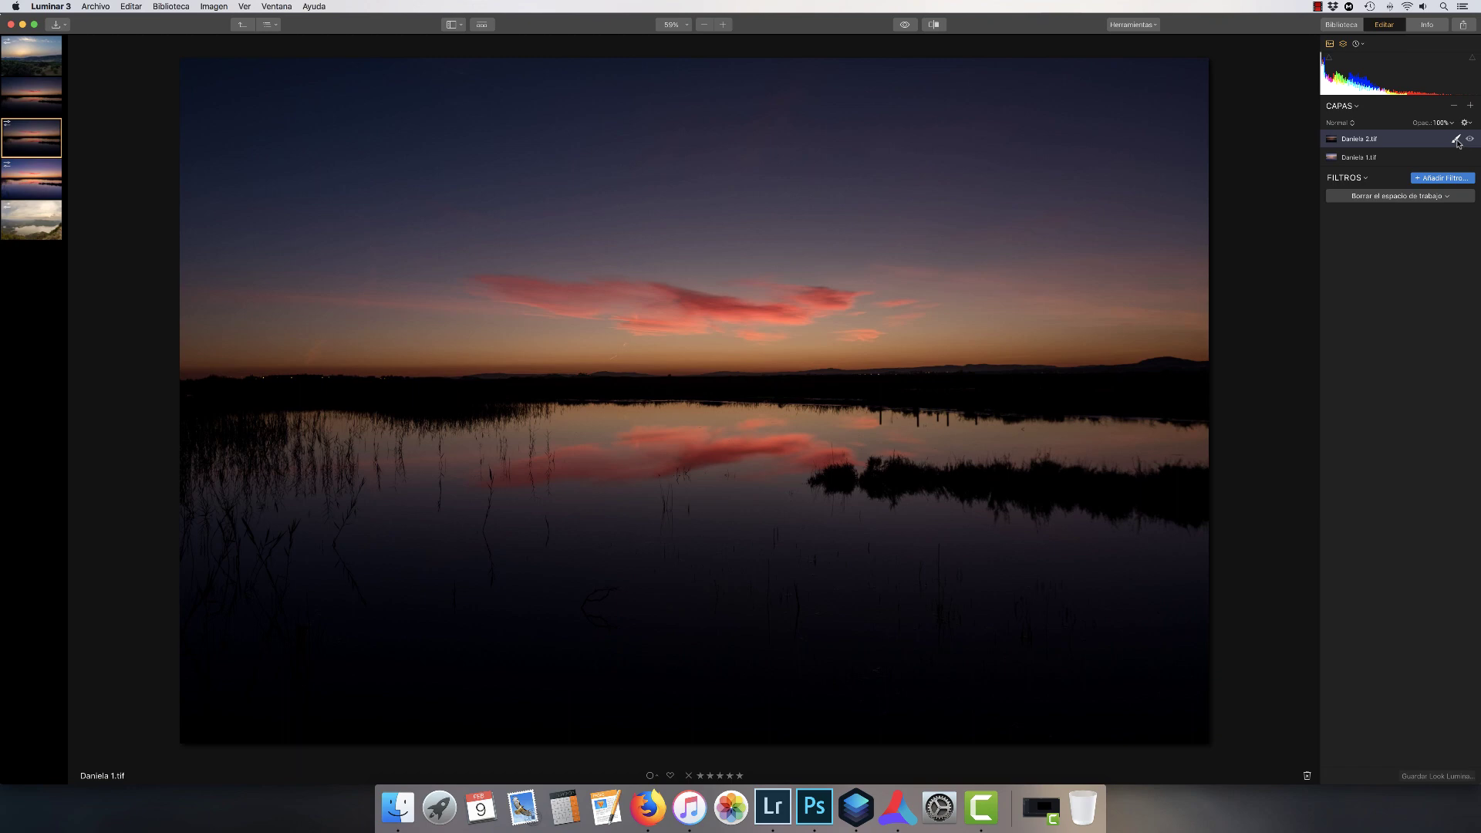
# Apply a luminosity mask to the dark image layer, and toggle the layer's visibility to compare the blend.
pyautogui.click(1455, 140)
pyautogui.click(1381, 193)
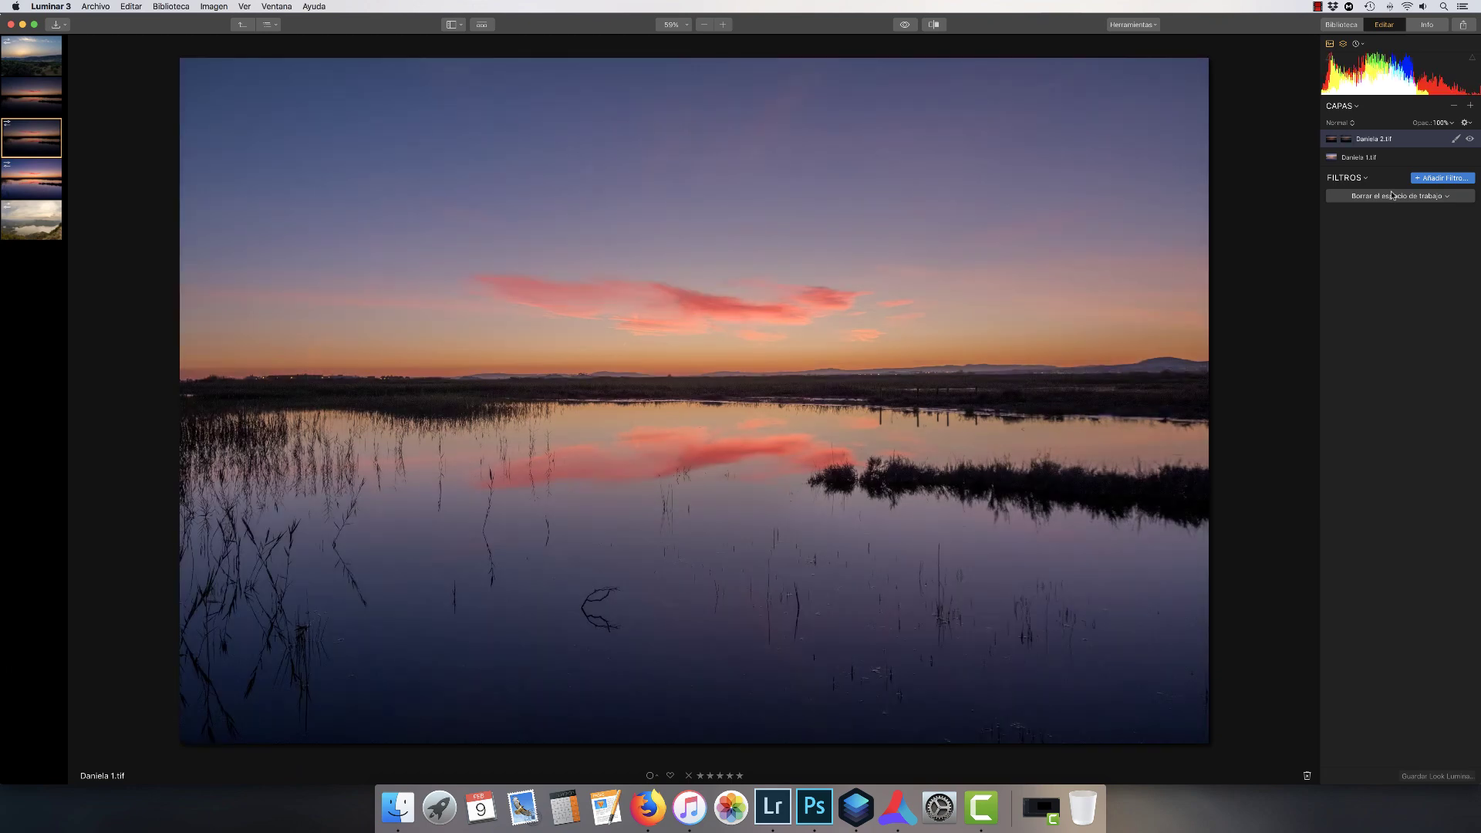
pyautogui.click(1470, 140)
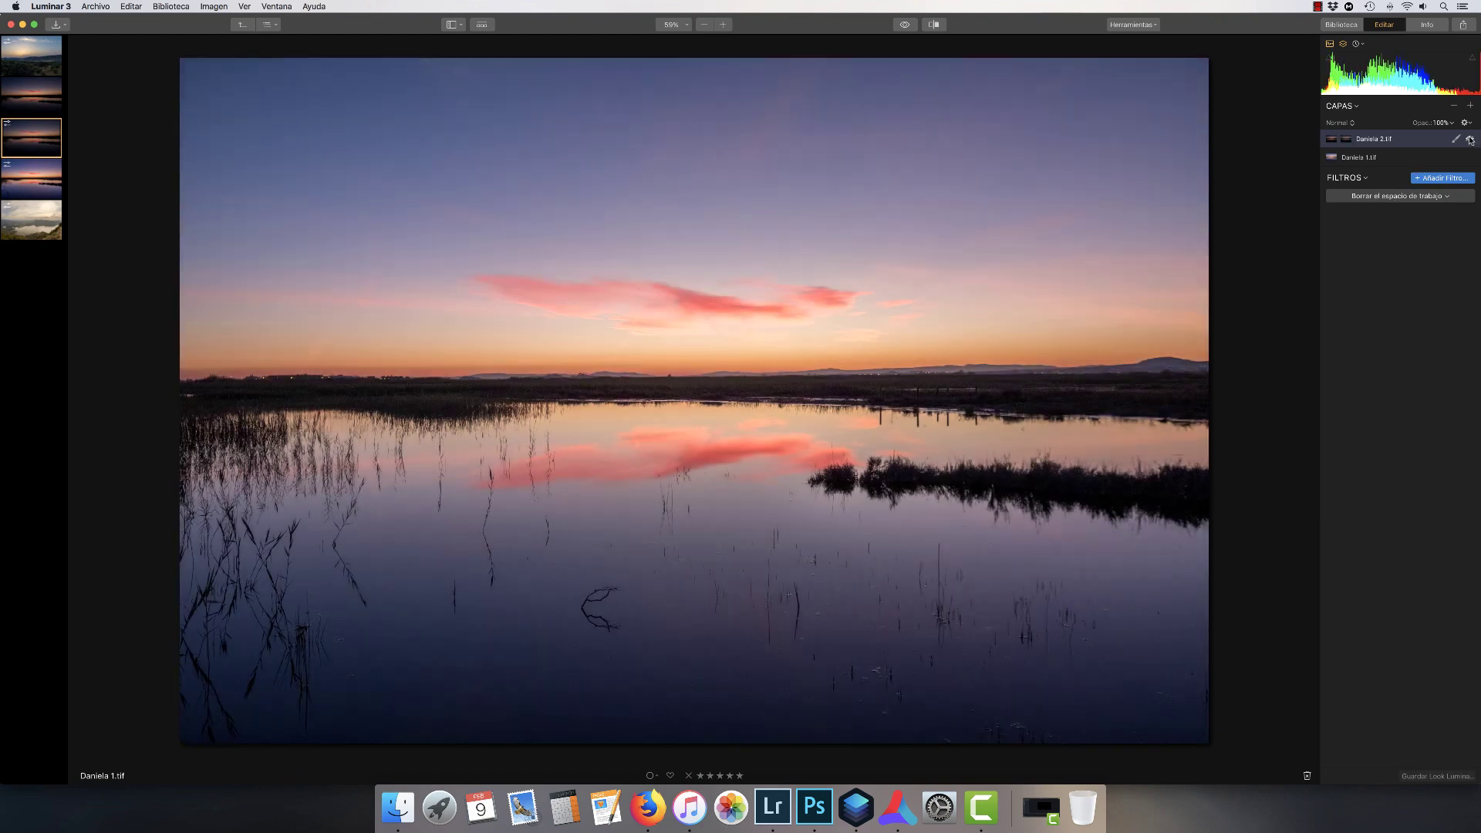
pyautogui.click(1470, 140)
pyautogui.click(1471, 139)
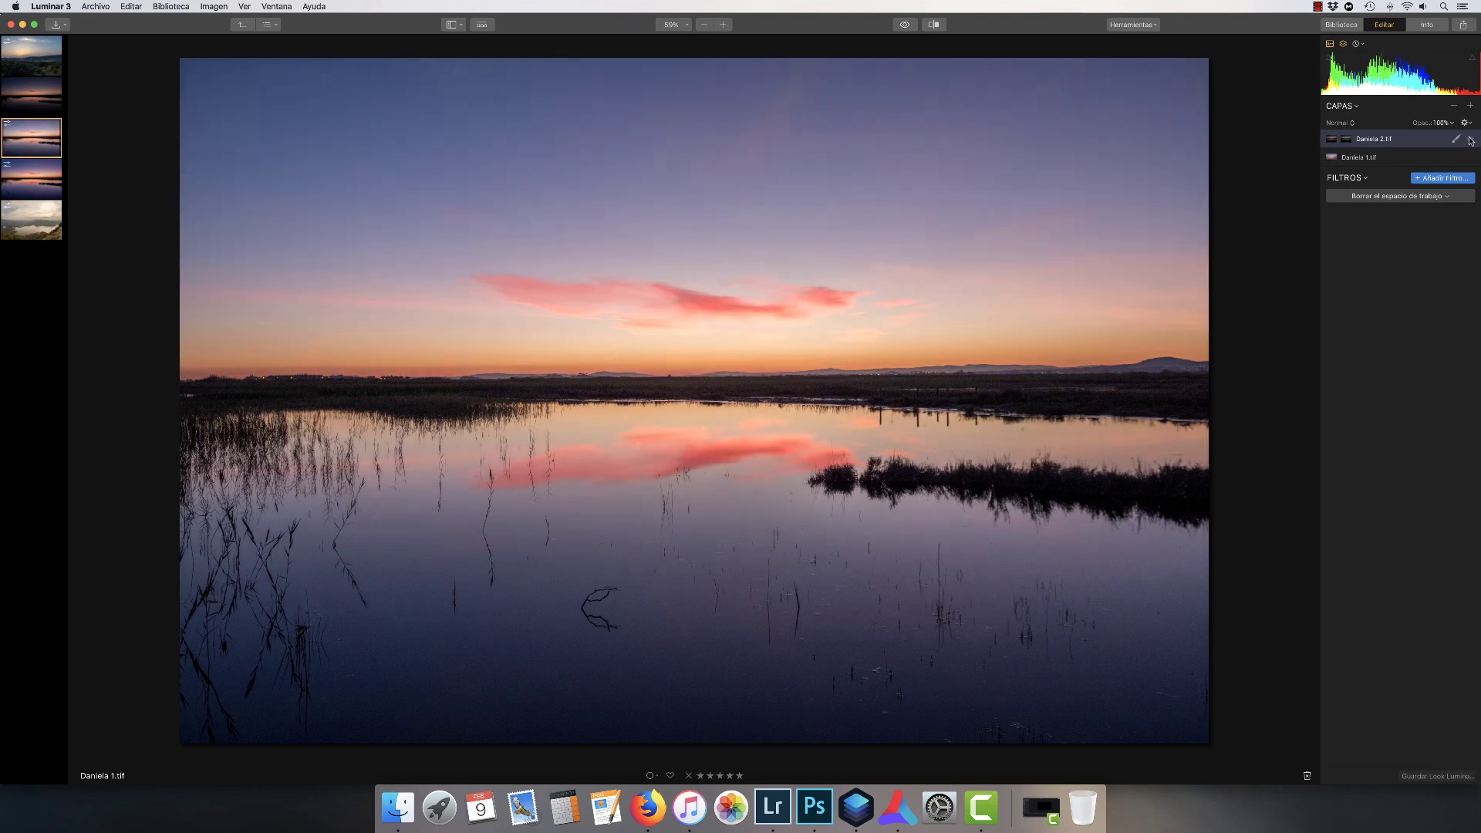
pyautogui.click(1470, 140)
pyautogui.click(1470, 140)
pyautogui.click(1470, 140)
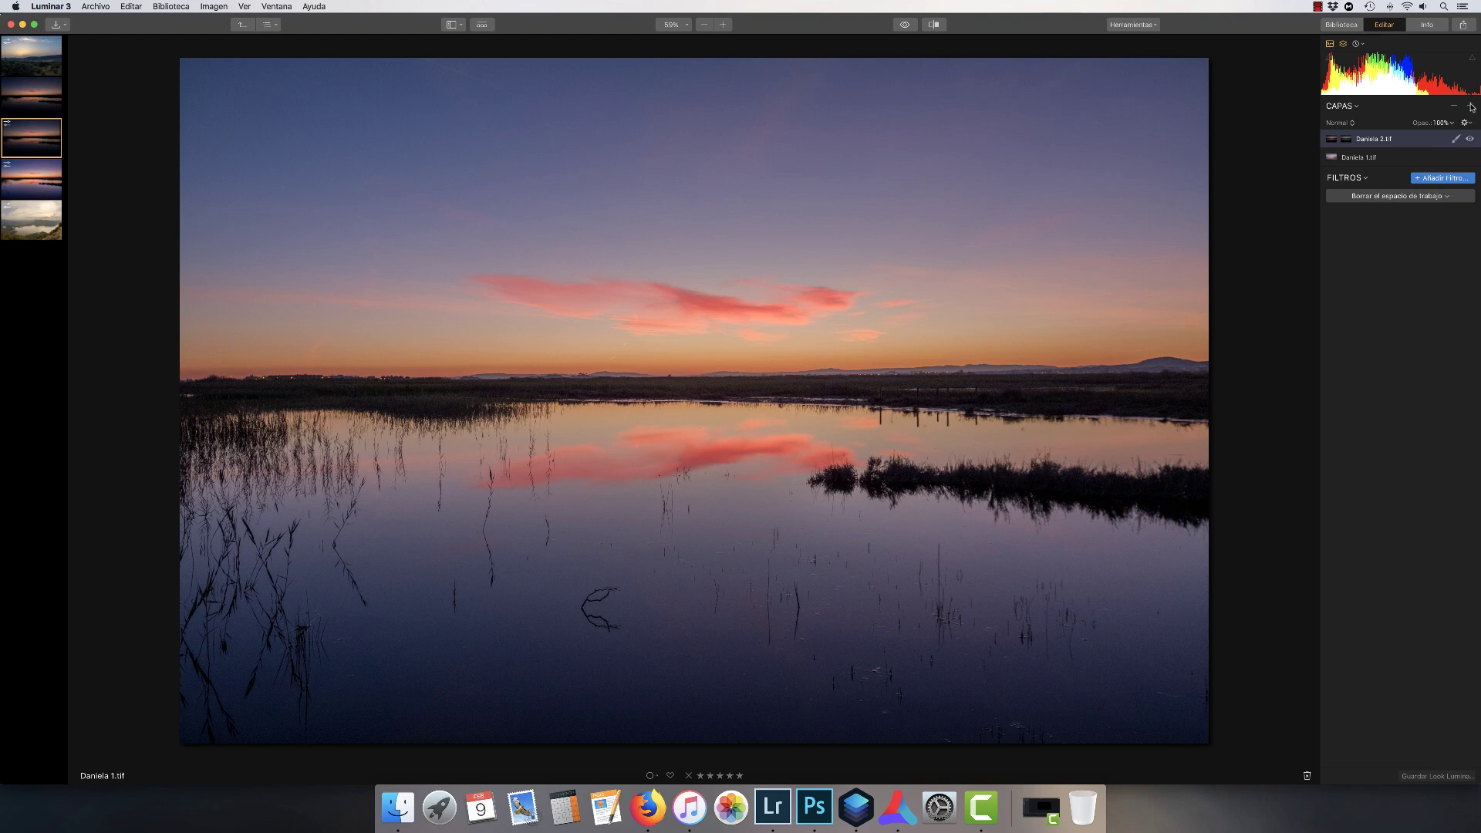
# Add a new adjustment layer above the blended images and load the custom Paisaje filter workspace on it.
pyautogui.click(1469, 105)
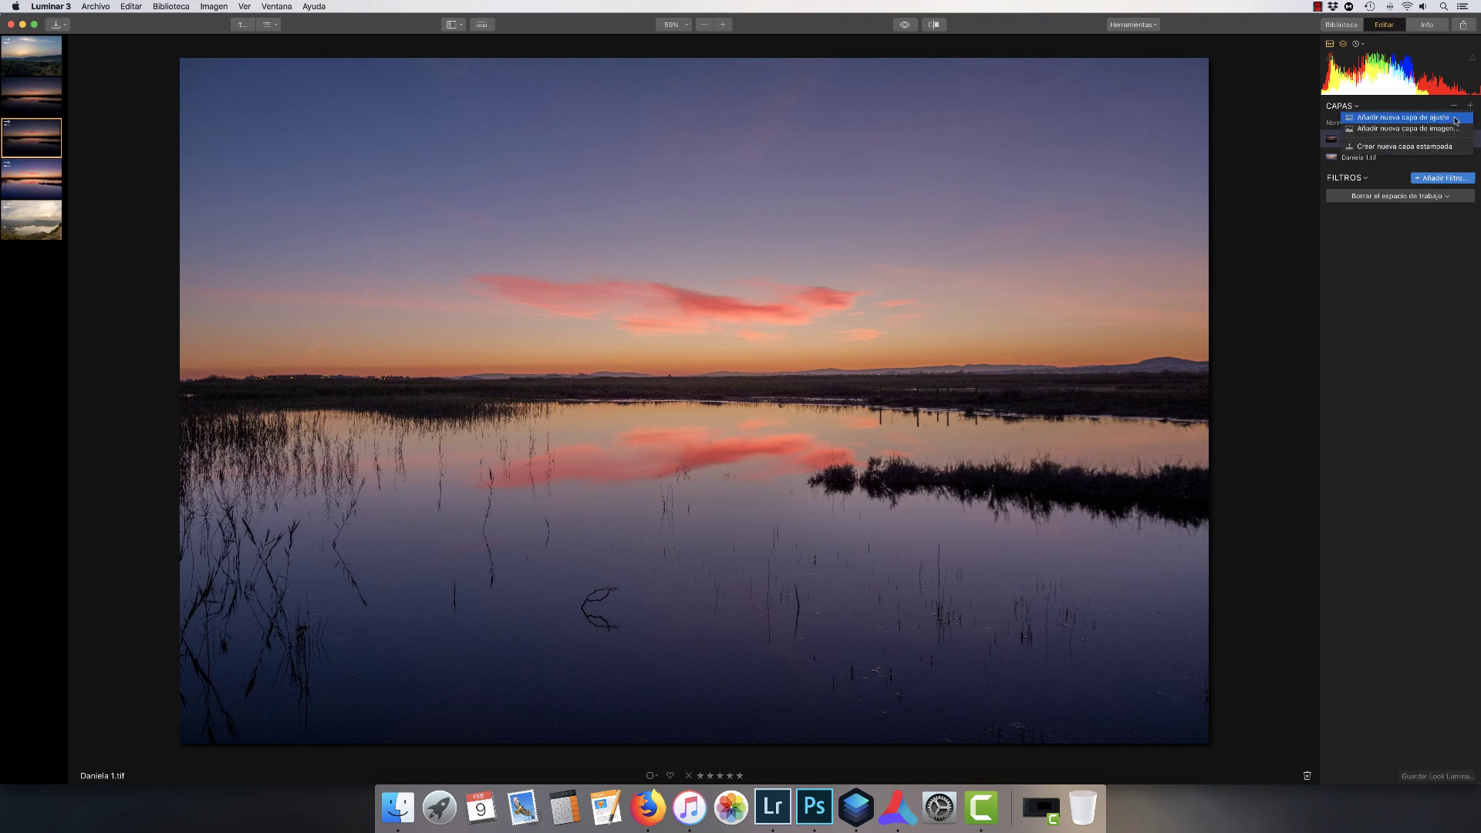
pyautogui.click(1455, 118)
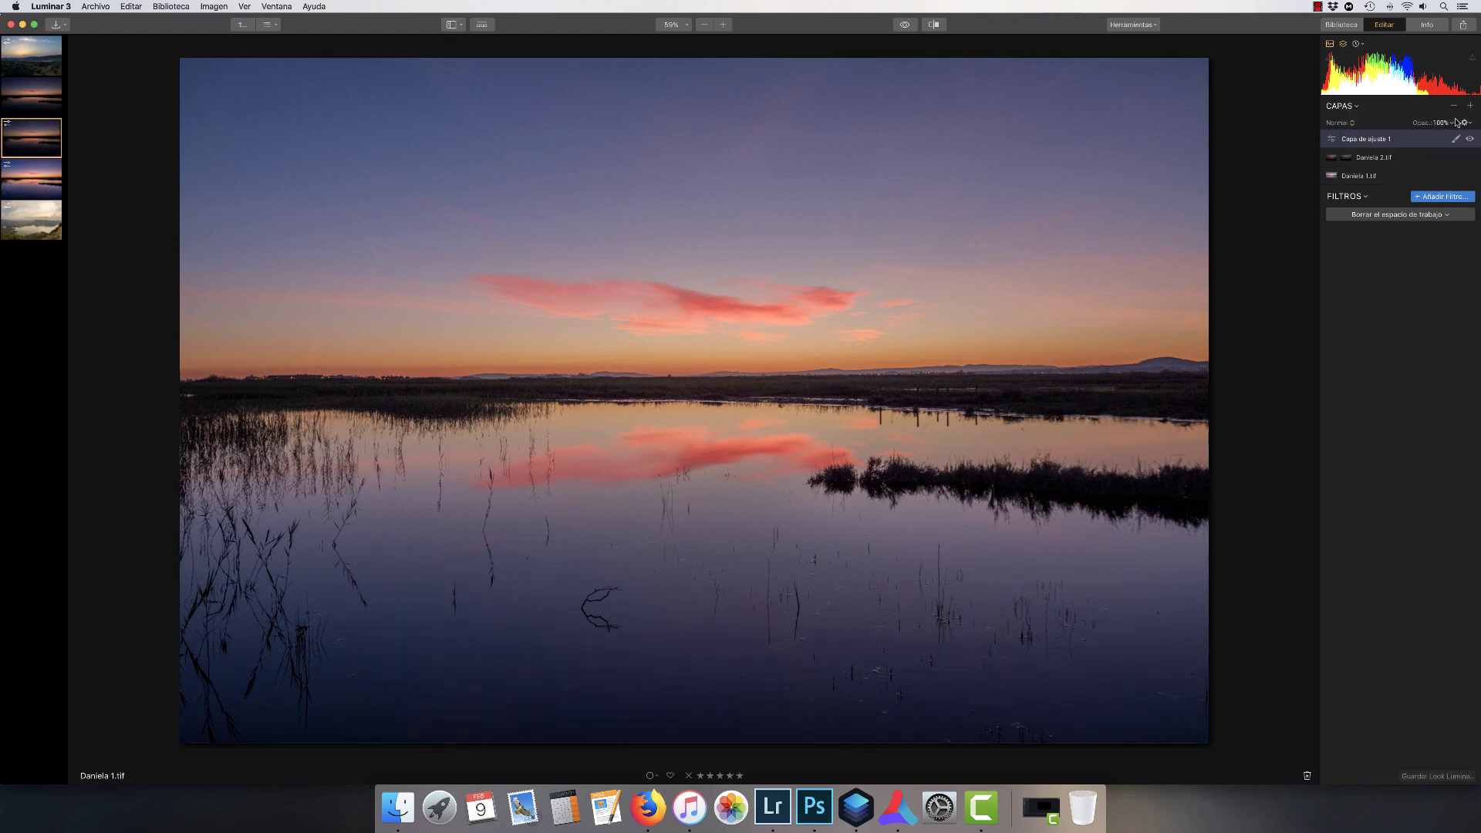
pyautogui.click(1434, 198)
pyautogui.click(1434, 198)
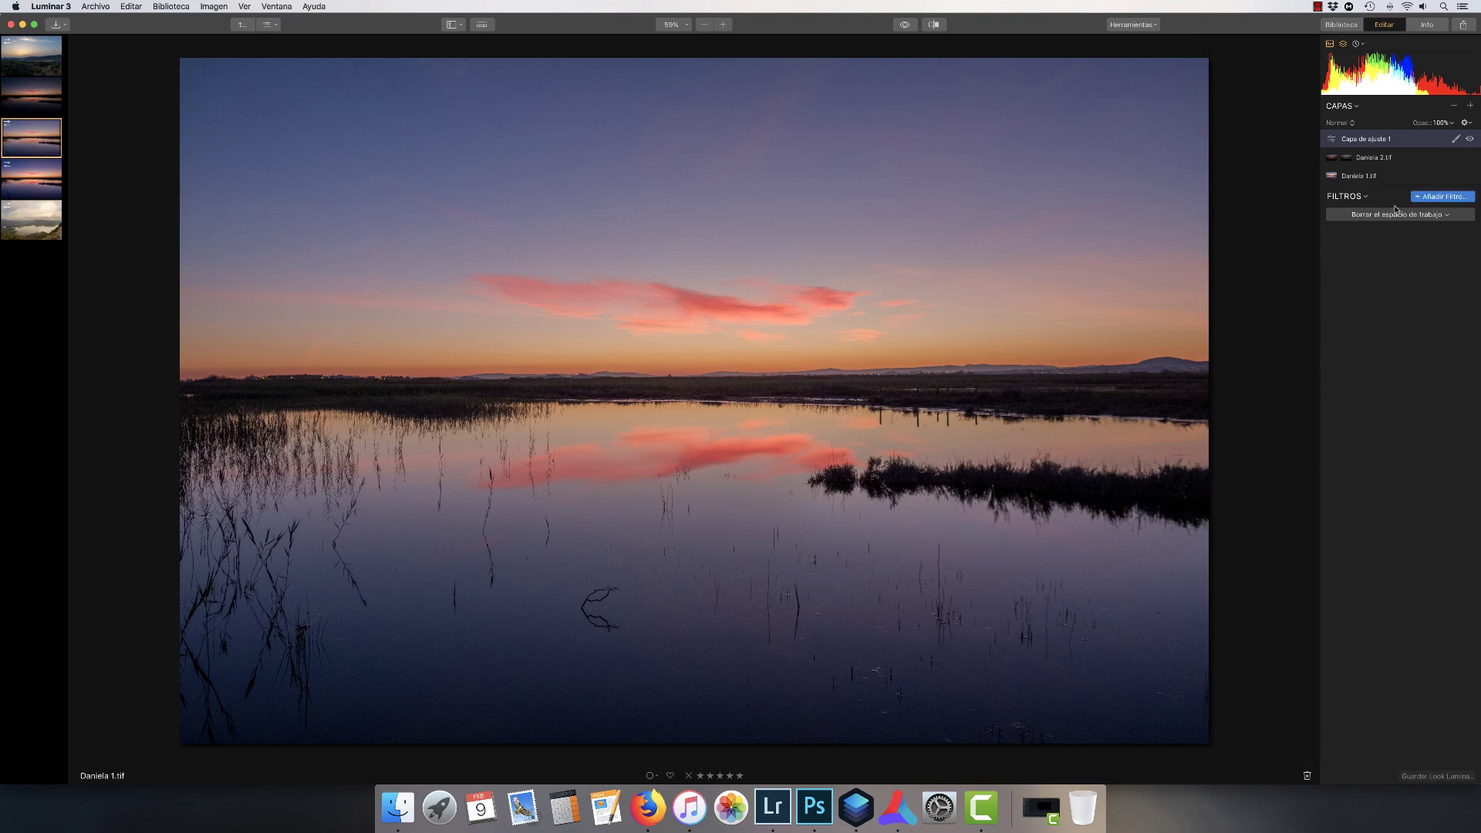
pyautogui.click(1406, 215)
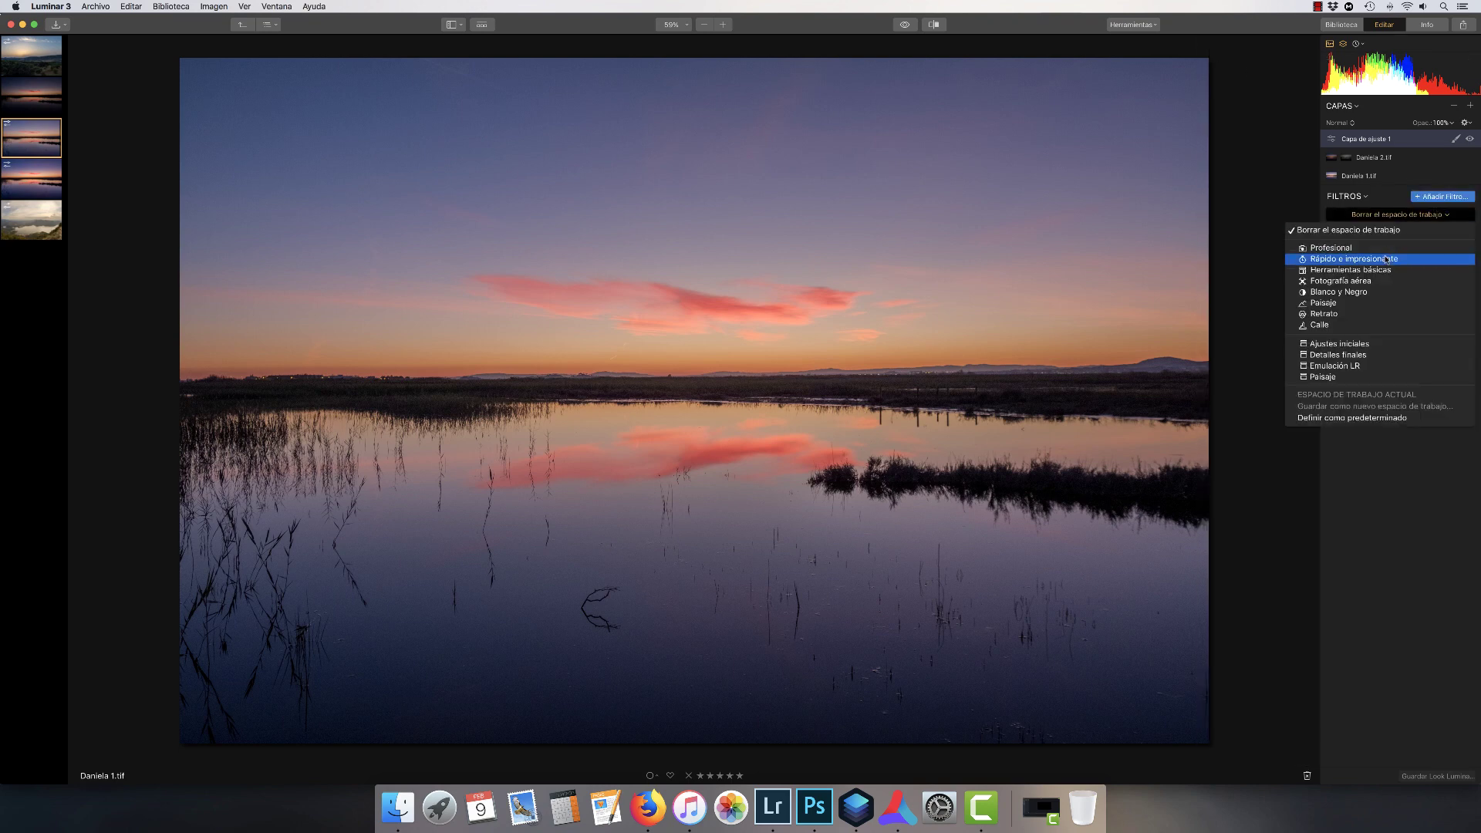
pyautogui.click(1354, 378)
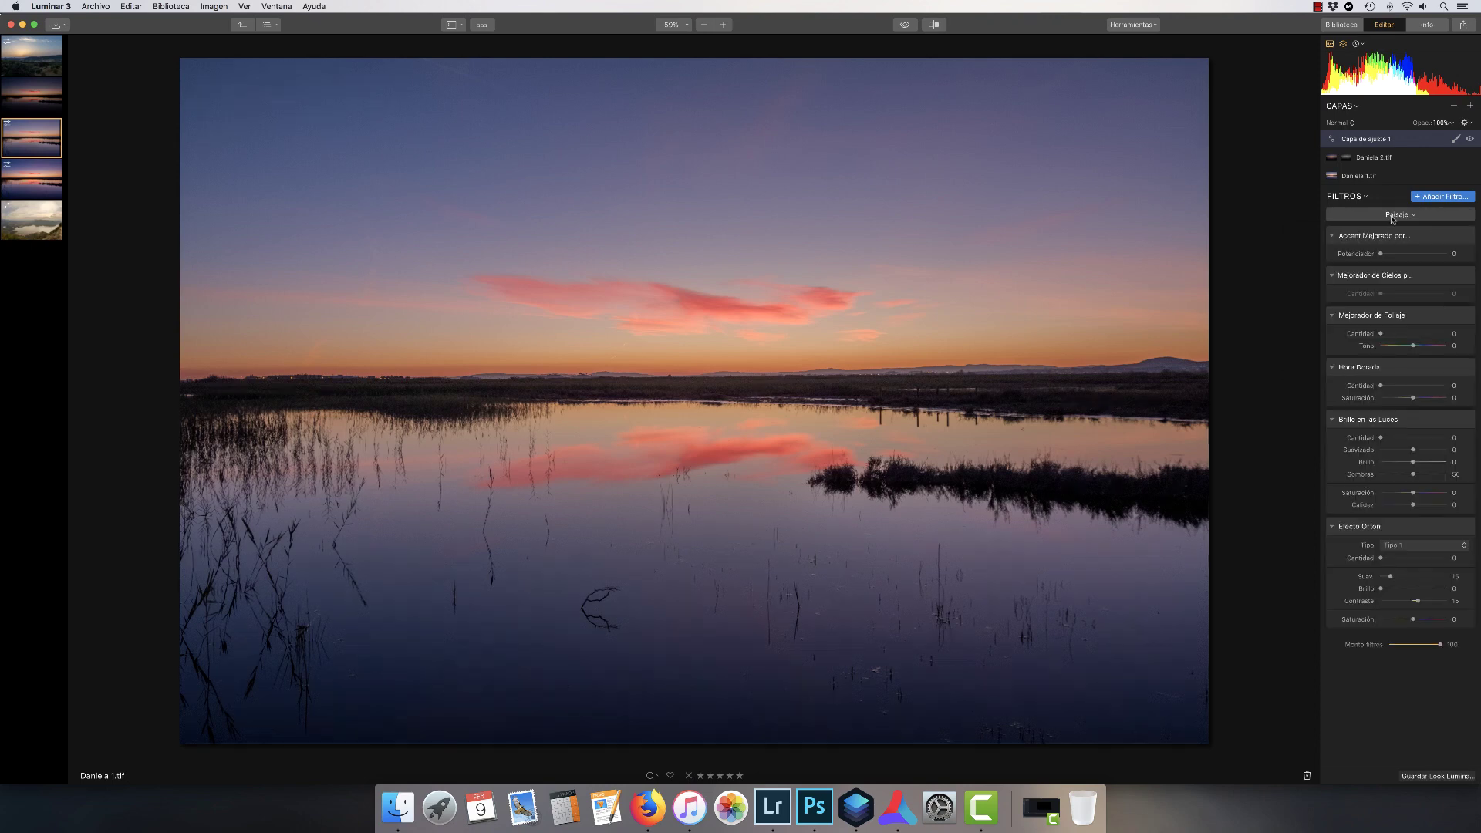
# Set the adjustment layer's accent boost to 24 and its sky enhancer amount to 24.
pyautogui.moveTo(1381, 254); pyautogui.dragTo(1396, 293)
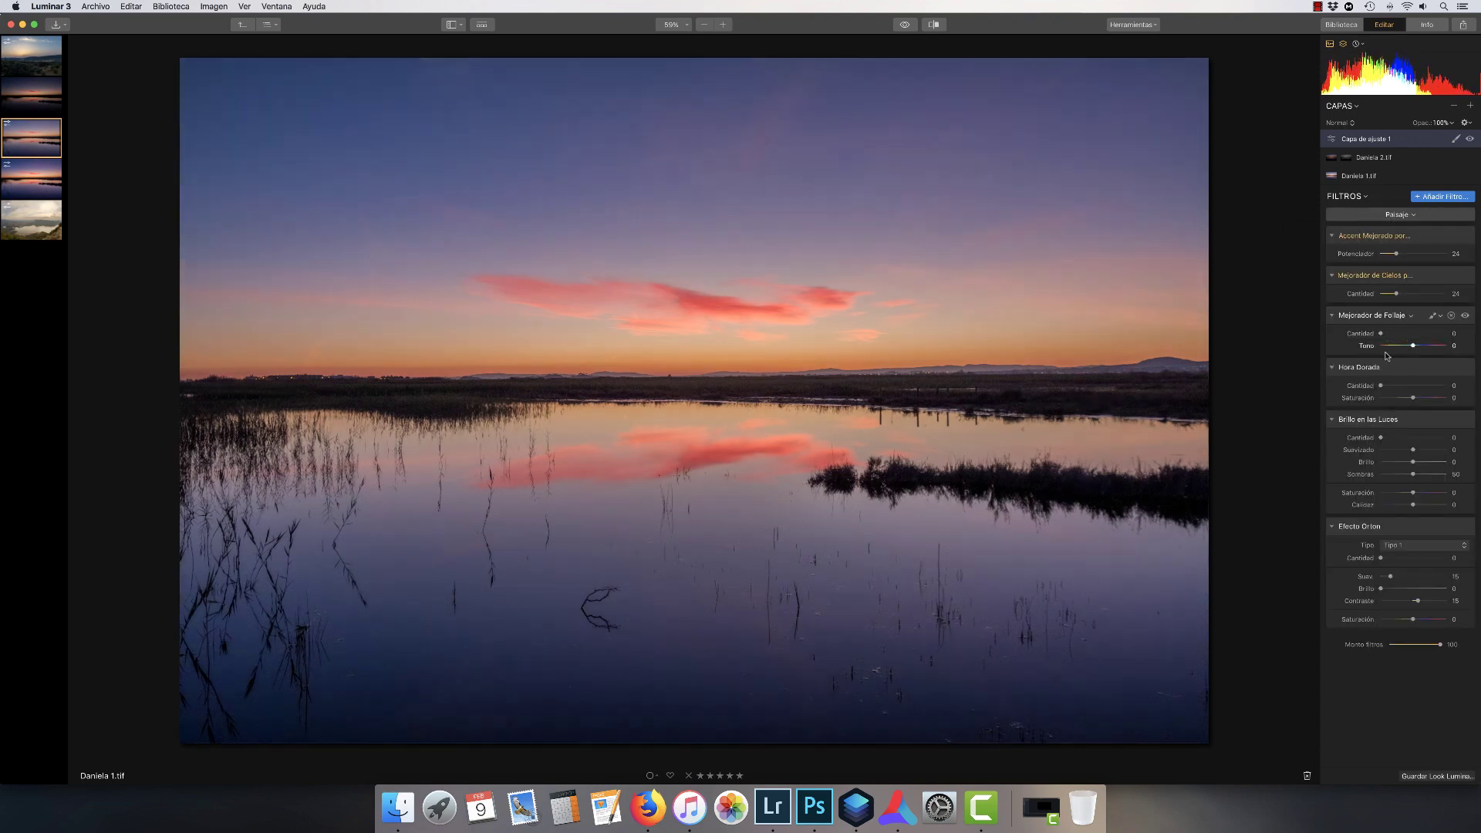